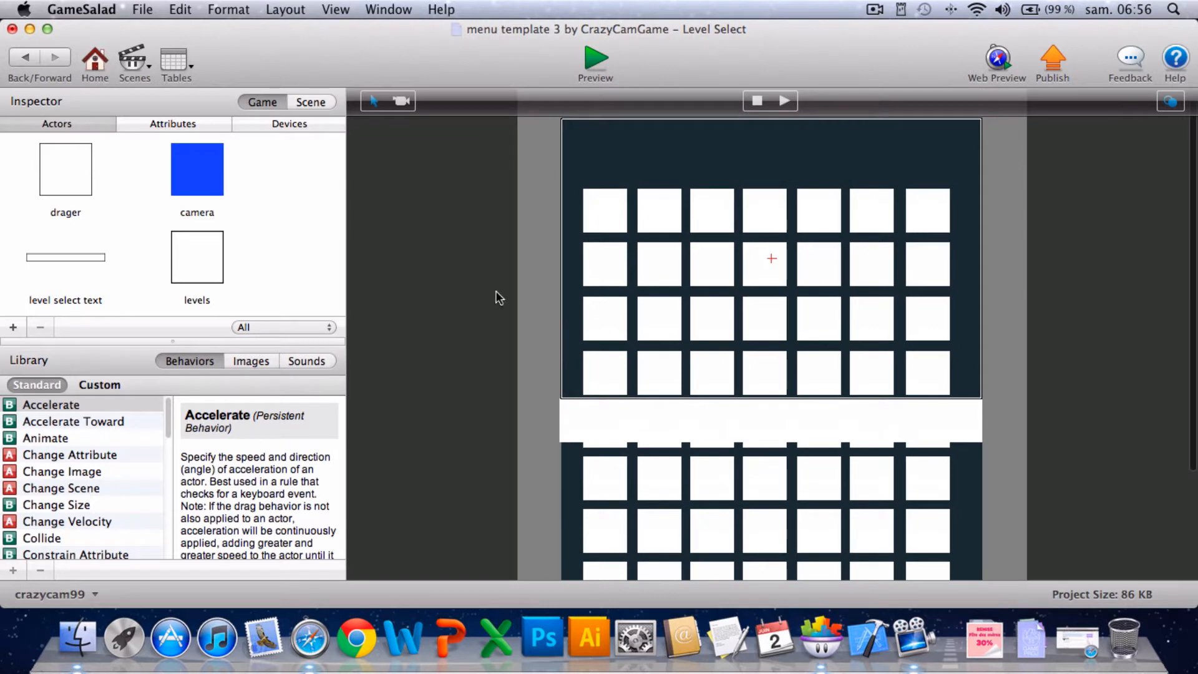
Move the levels actors from the HUD layer into the scrollable level blocks layer of the Level Select scene.
scroll(1042, 440, "down", 5)
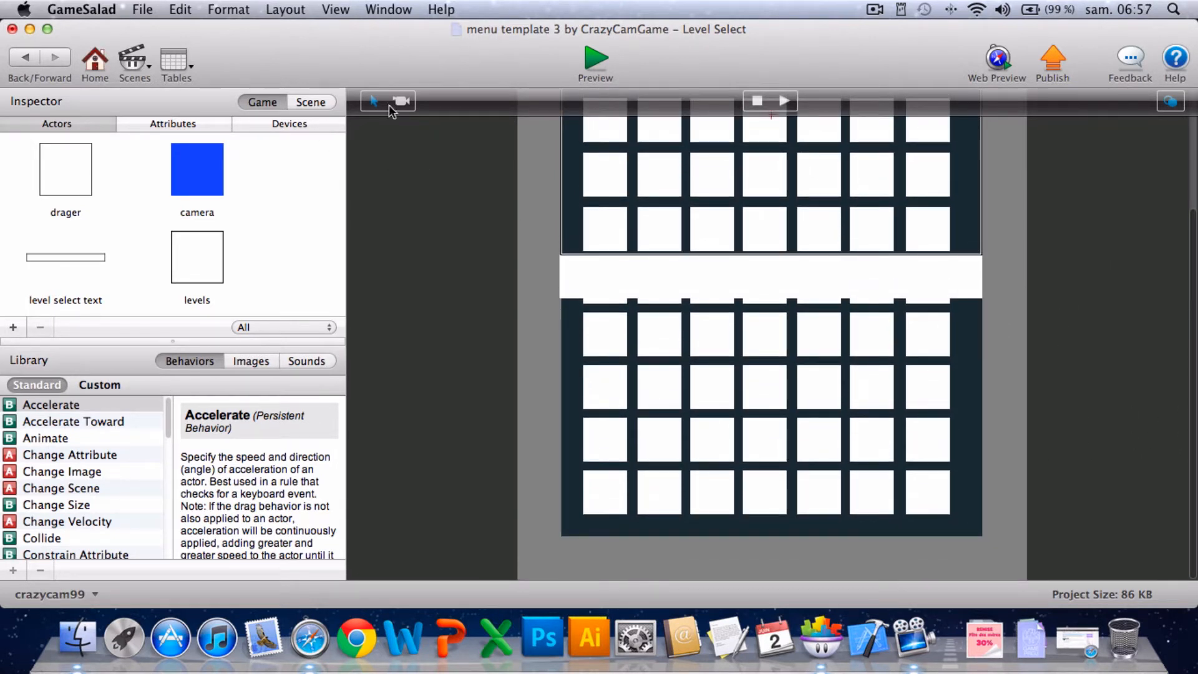
left_click(305, 101)
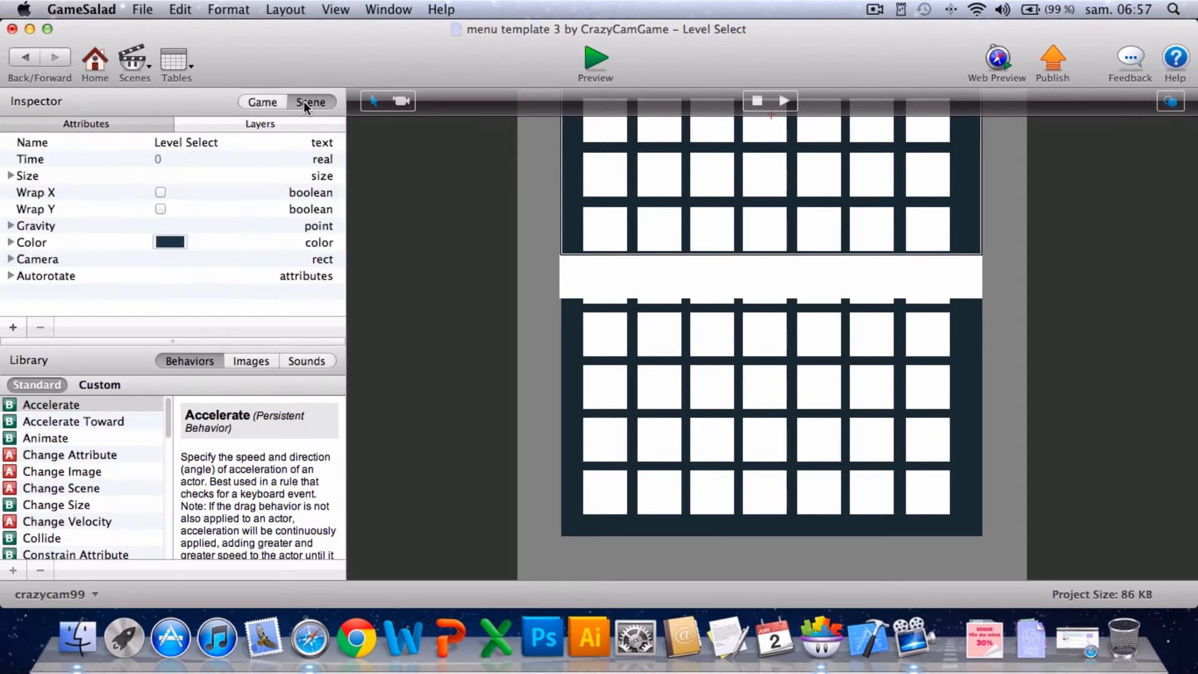
left_click(217, 128)
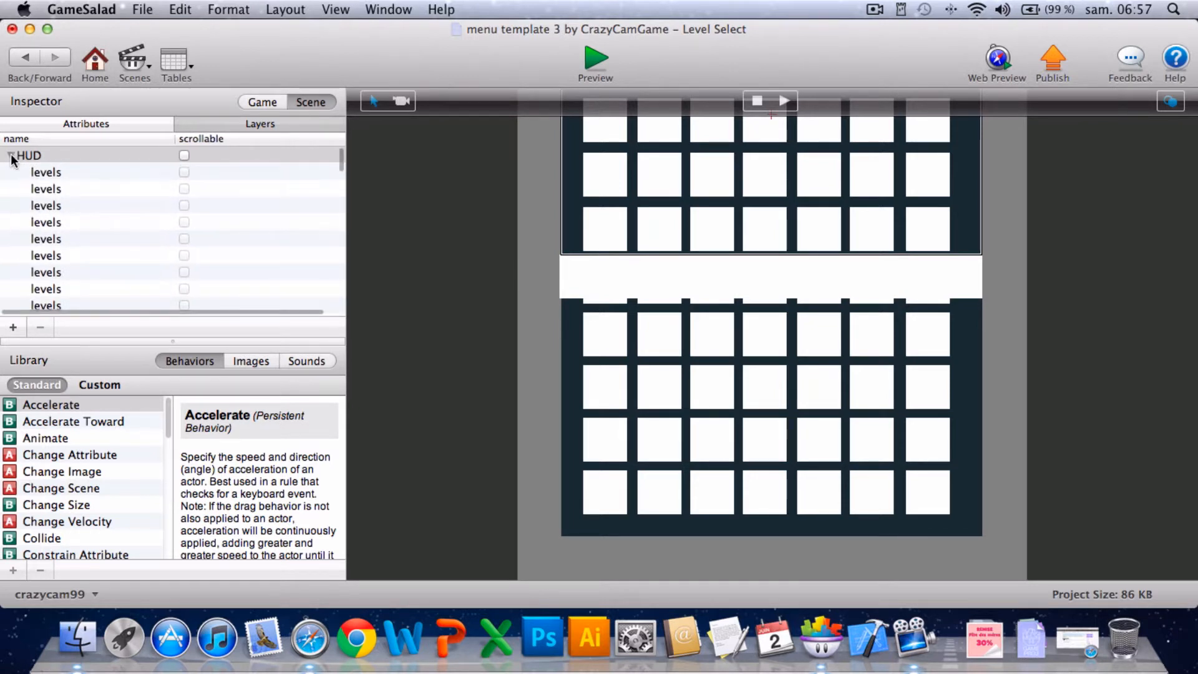
scroll(73, 301, "down", 3)
scroll(73, 301, "down", 3)
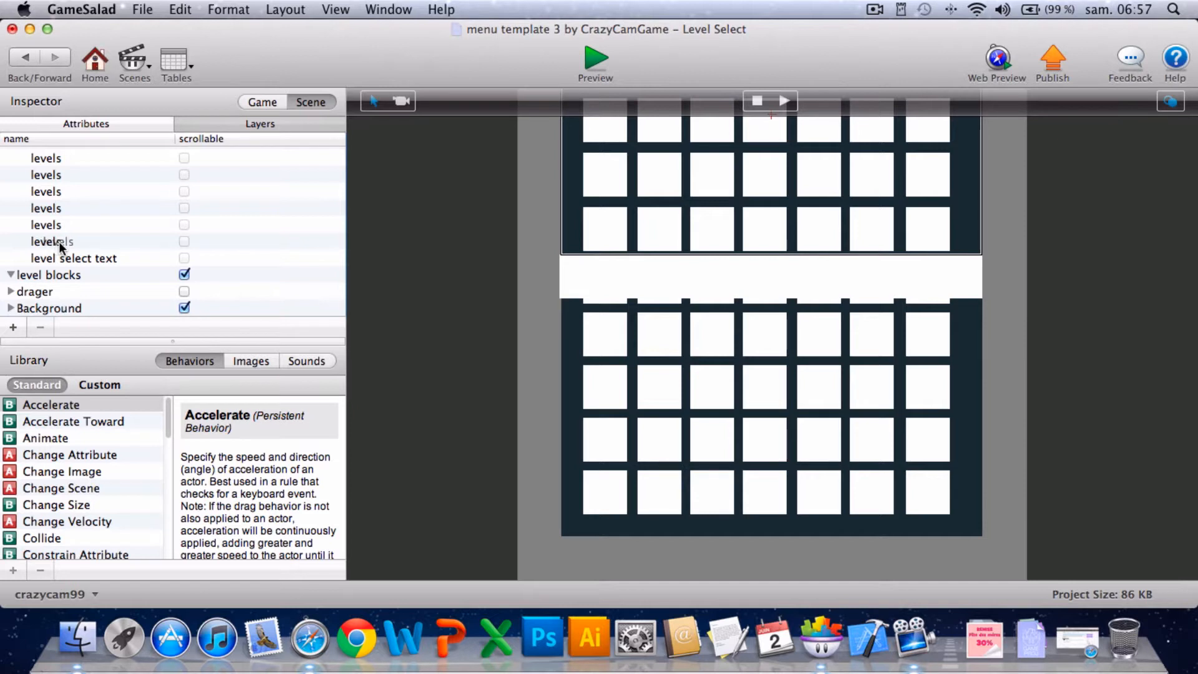
mouse_move(61, 253)
left_mouse_down()
mouse_move(86, 245)
mouse_move(36, 248)
mouse_move(102, 254)
mouse_move(97, 280)
mouse_move(65, 253)
mouse_move(137, 309)
mouse_move(138, 268)
mouse_move(36, 266)
mouse_move(80, 262)
mouse_move(65, 310)
mouse_move(73, 271)
left_mouse_up()
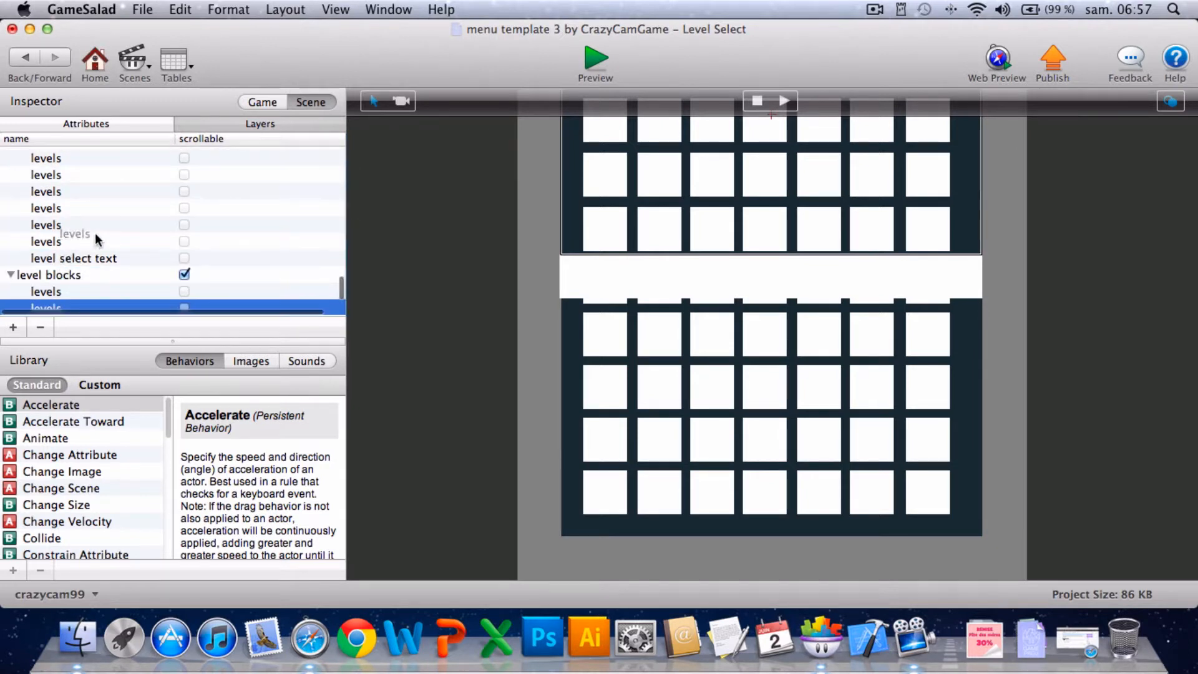
left_click_drag(61, 239, 86, 296)
left_click_drag(75, 241, 95, 282)
left_click_drag(37, 238, 106, 309)
scroll(105, 216, "down", 3)
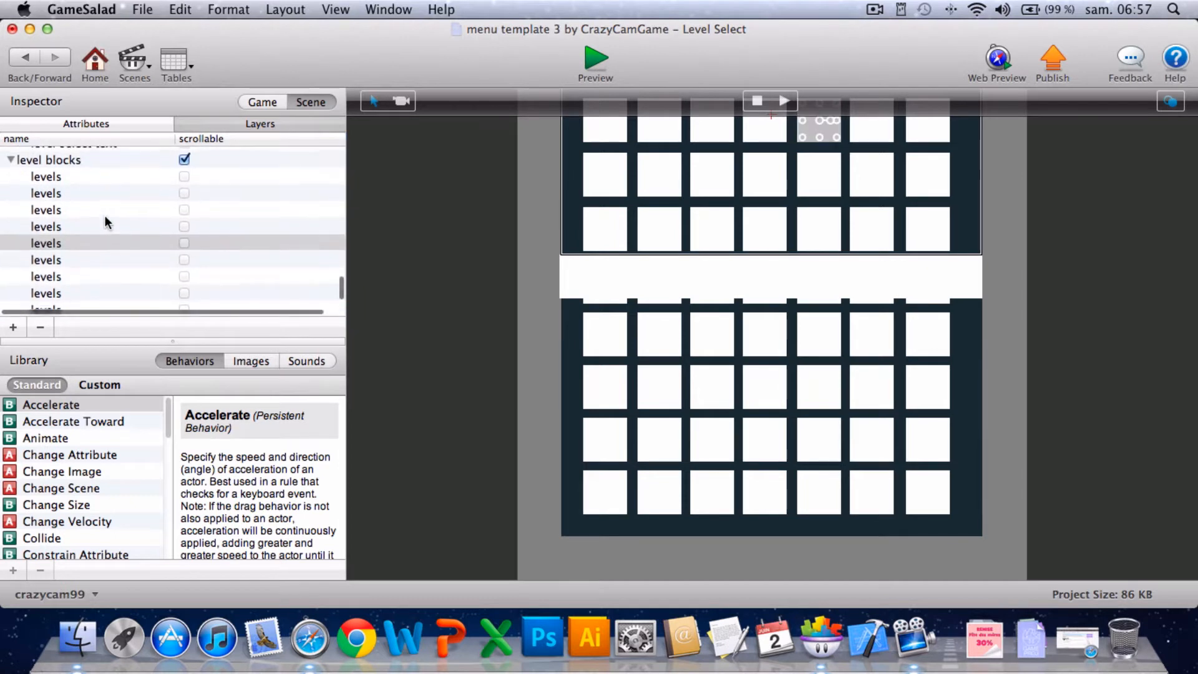
scroll(105, 216, "up", 5)
left_click_drag(61, 257, 83, 284)
left_click_drag(61, 191, 114, 242)
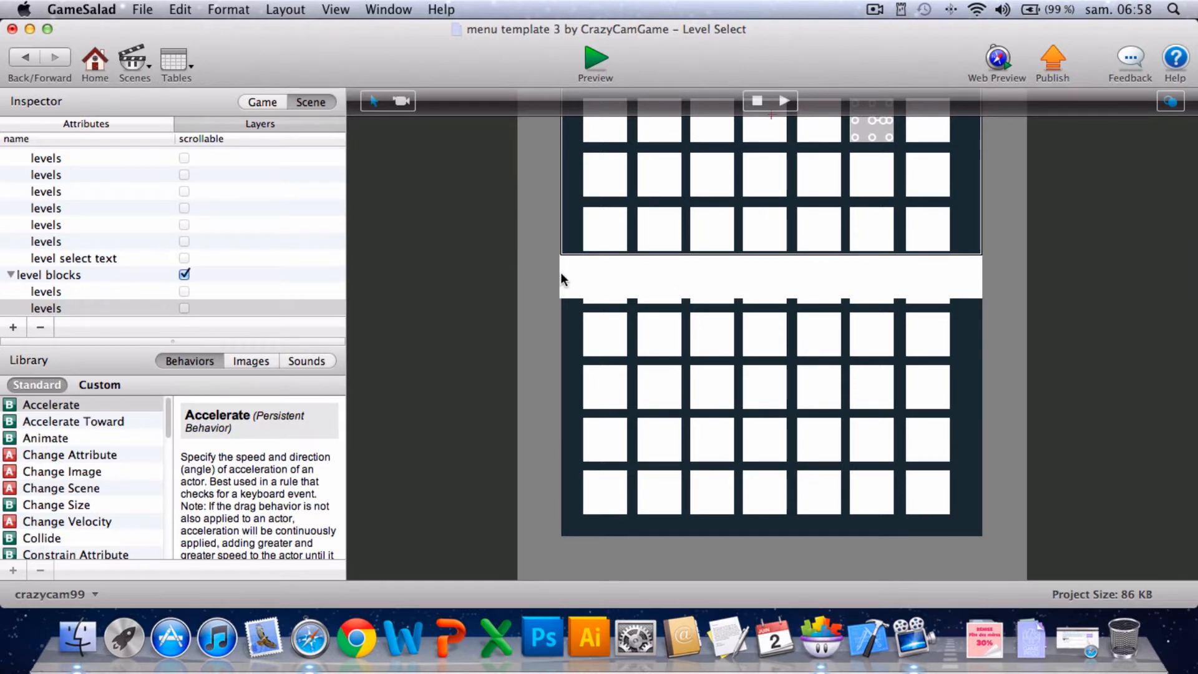
left_click(874, 9)
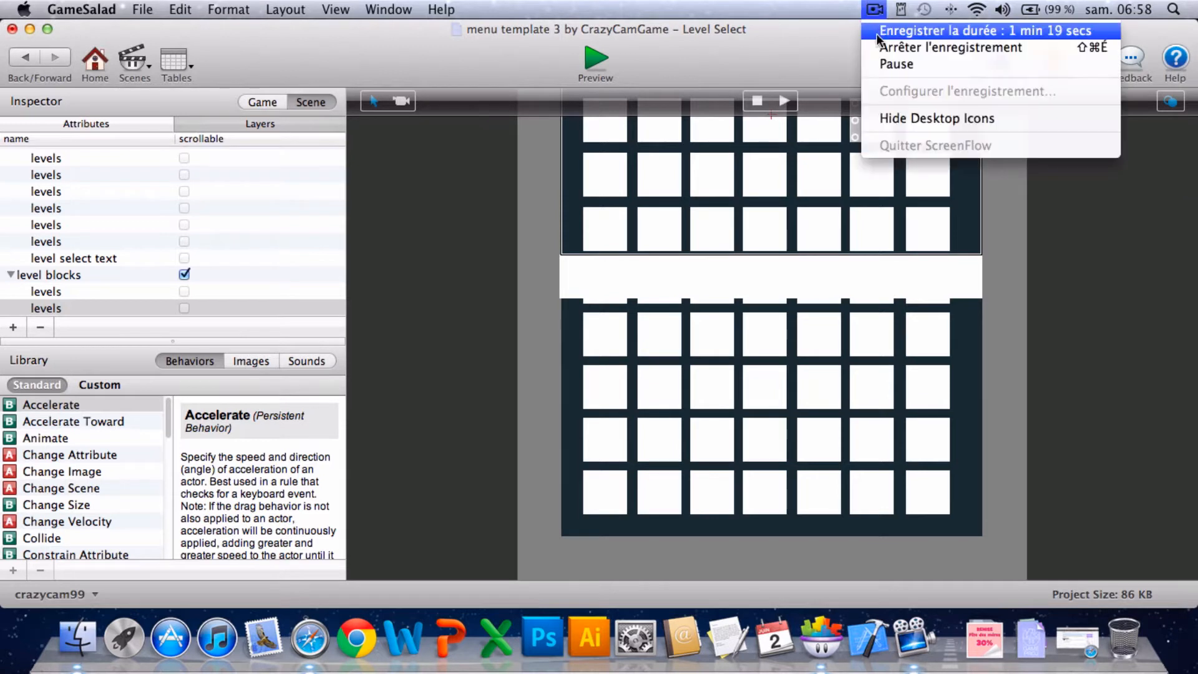
left_click(884, 63)
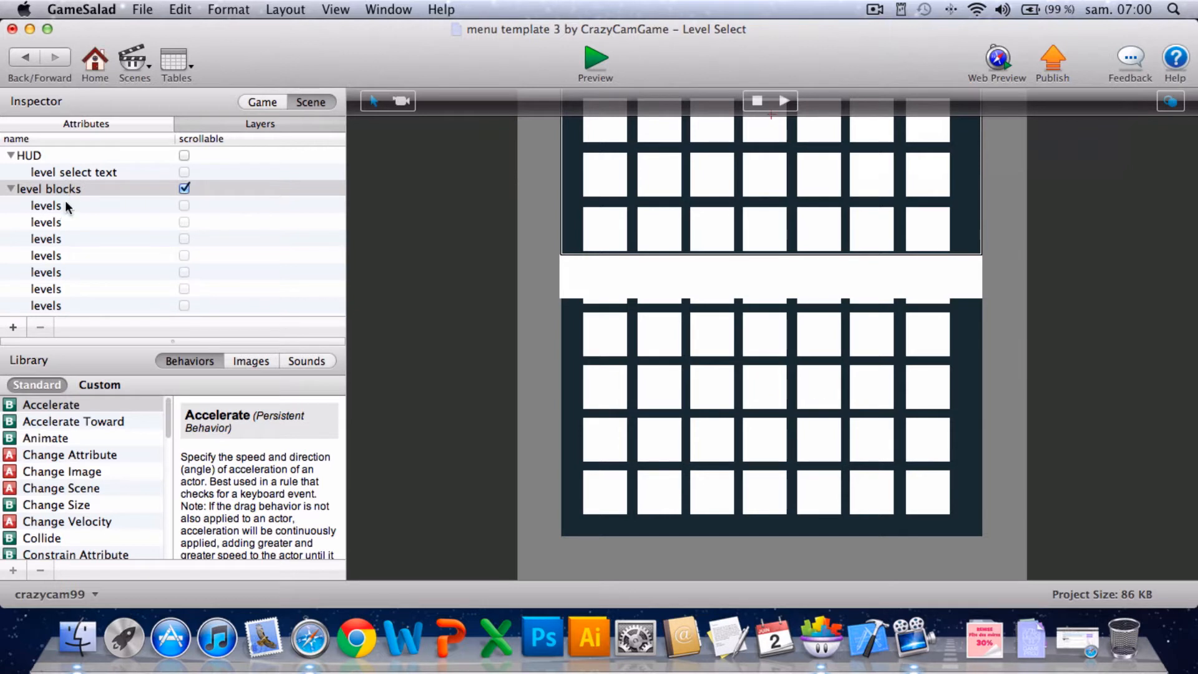
Review which actors sit in the HUD and level blocks layers and select the level select text bar in the scene.
scroll(65, 203, "down", 3)
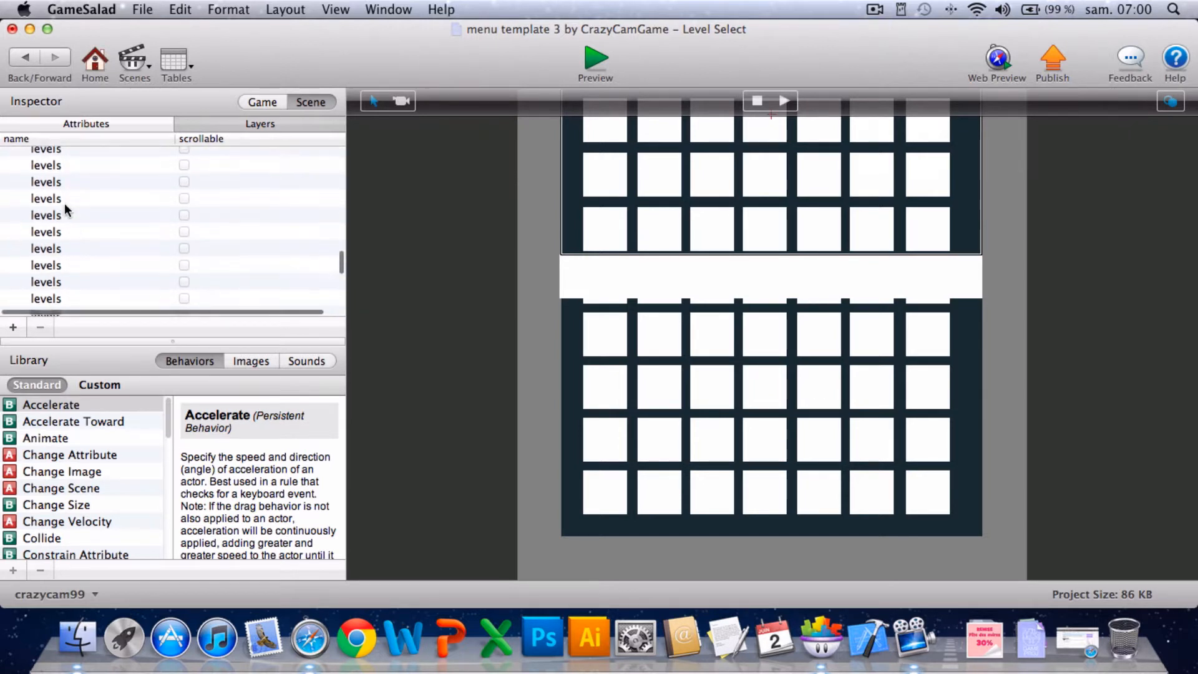
scroll(65, 203, "up", 3)
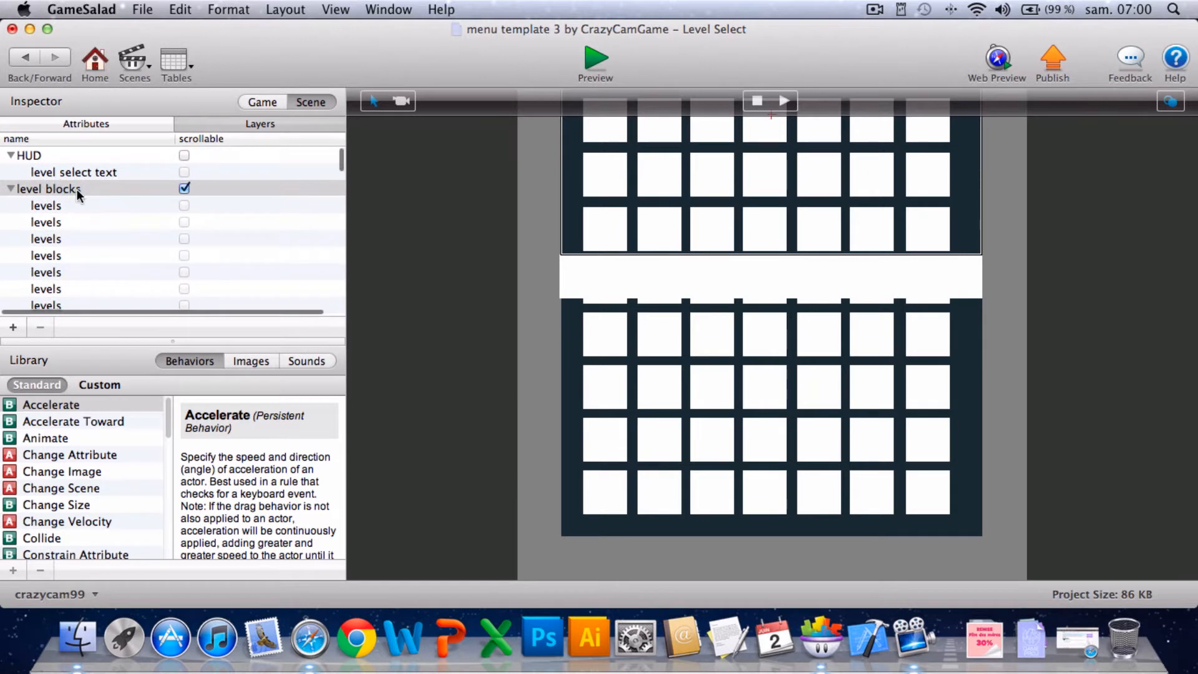
scroll(75, 204, "down", 3)
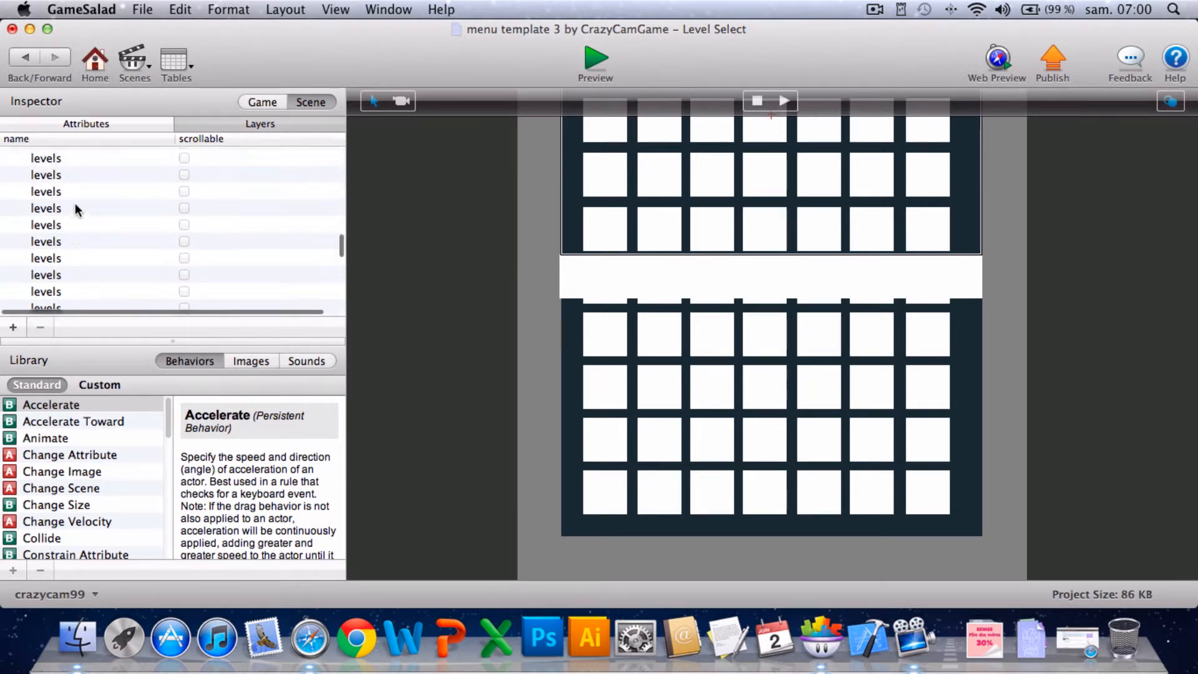
scroll(75, 204, "up", 3)
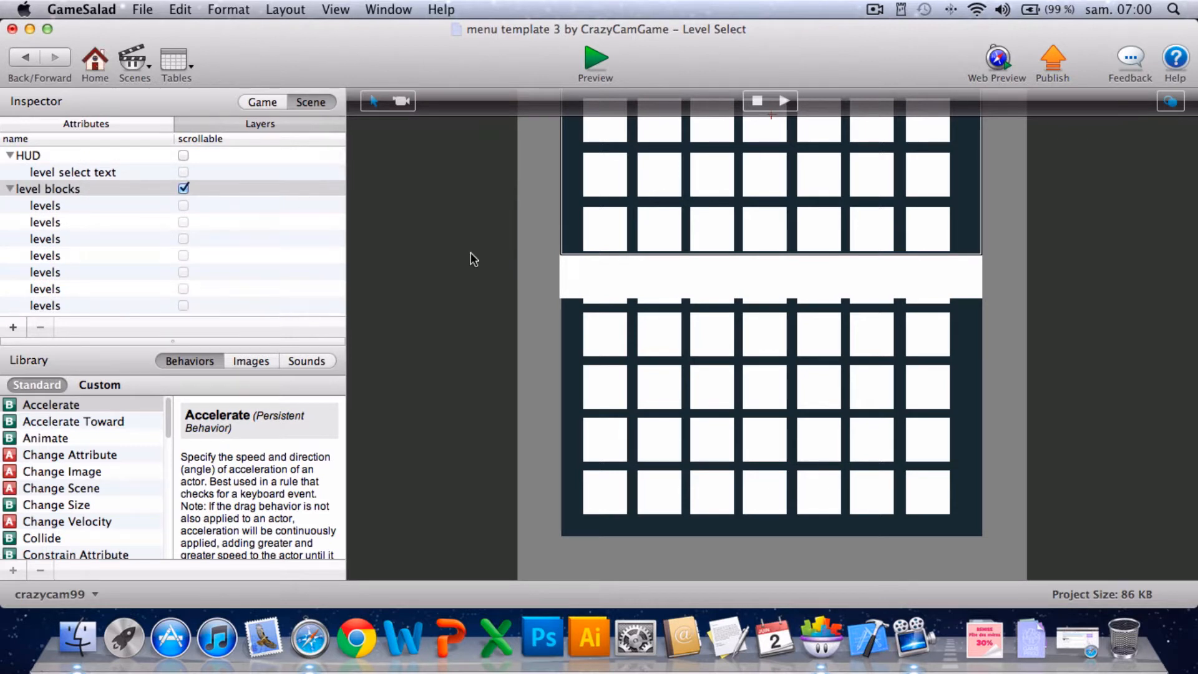
left_click(587, 286)
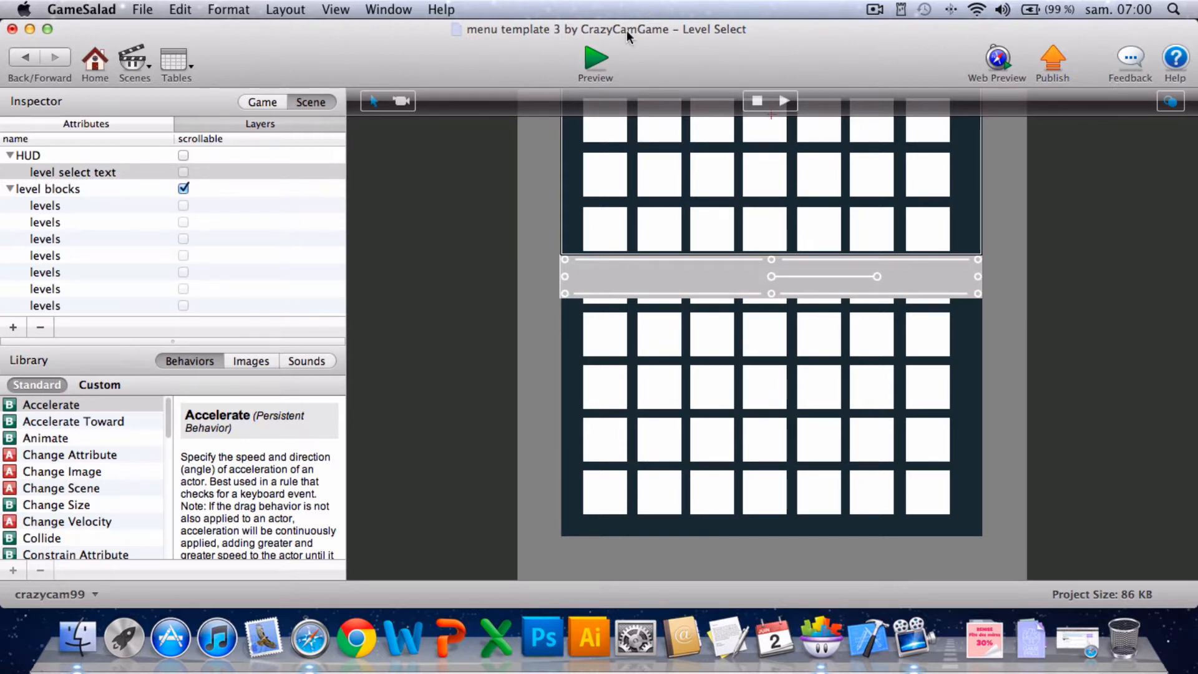
Preview the Level Select scene, test scrolling the level grid up and down, and return to the scene editor.
left_click(590, 57)
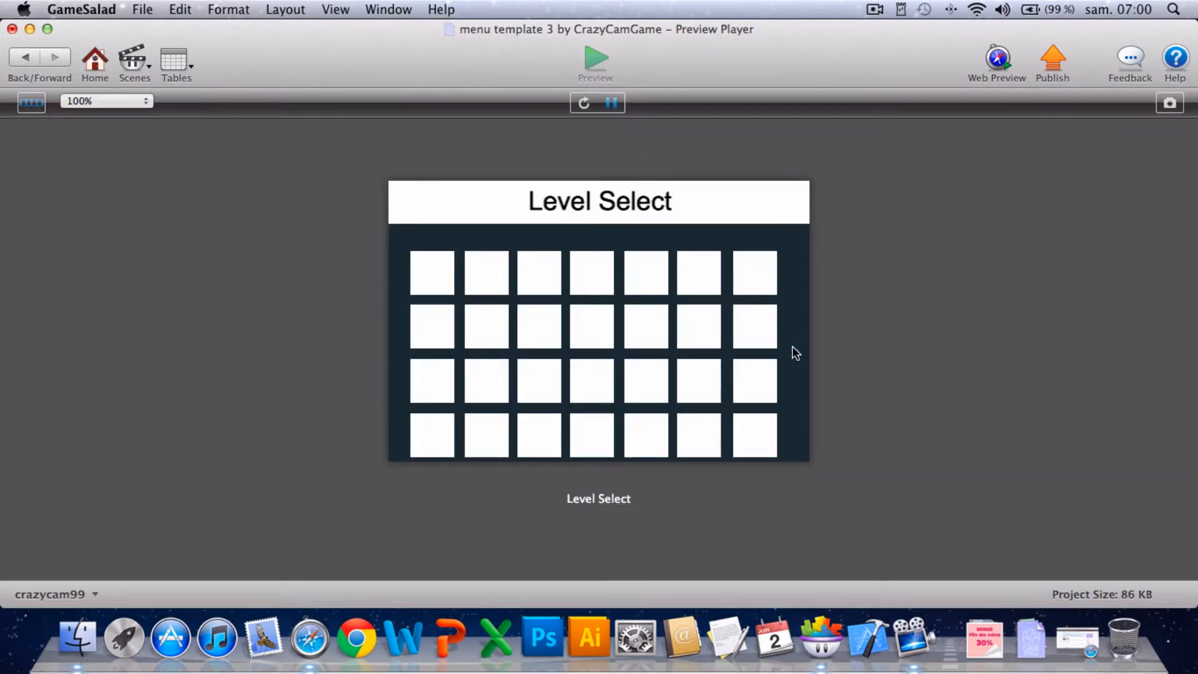
left_click_drag(783, 250, 793, 432)
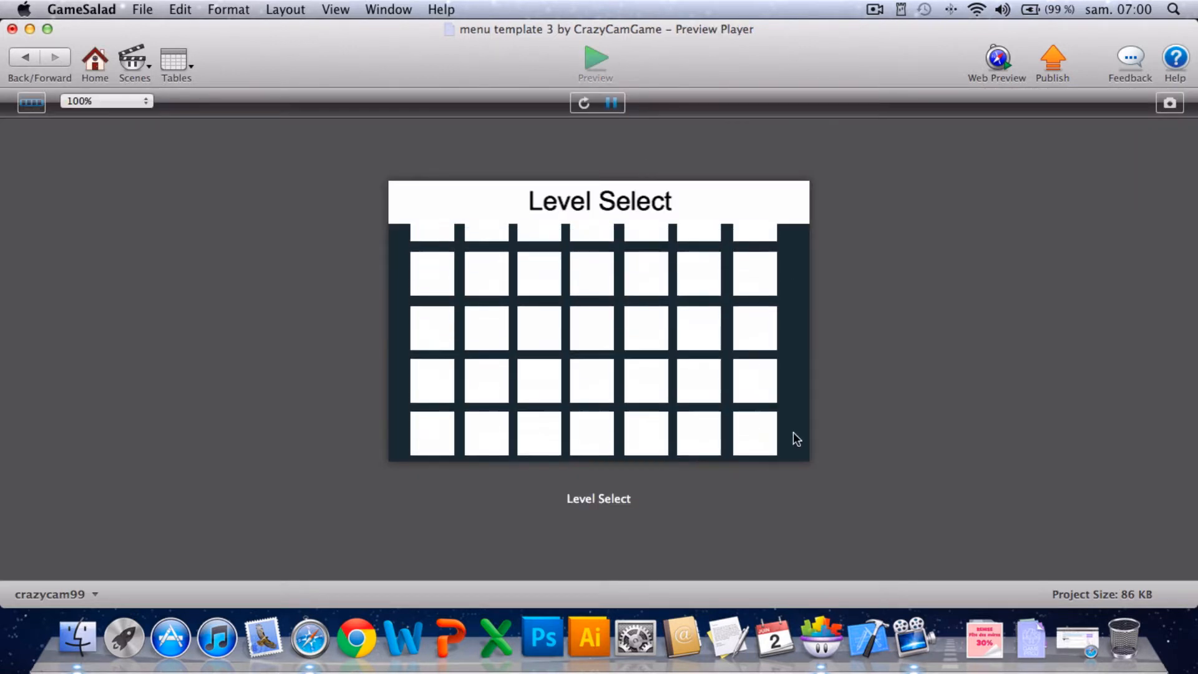
left_click_drag(773, 382, 817, 206)
left_click_drag(792, 299, 778, 436)
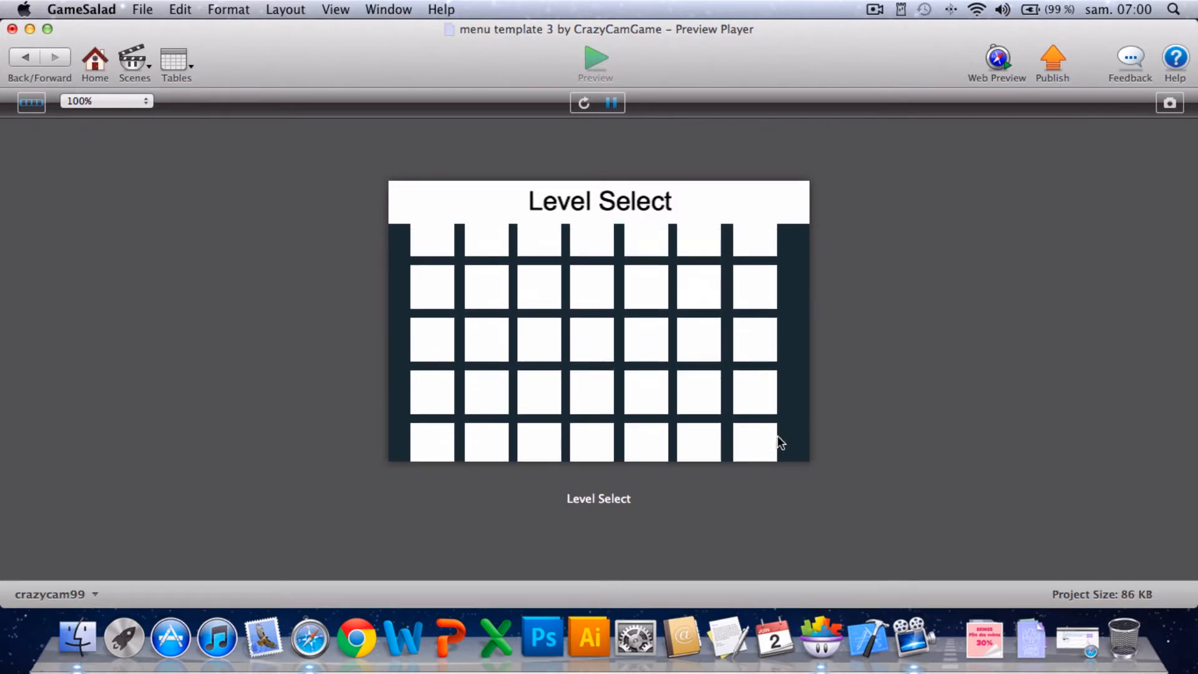
left_click(19, 62)
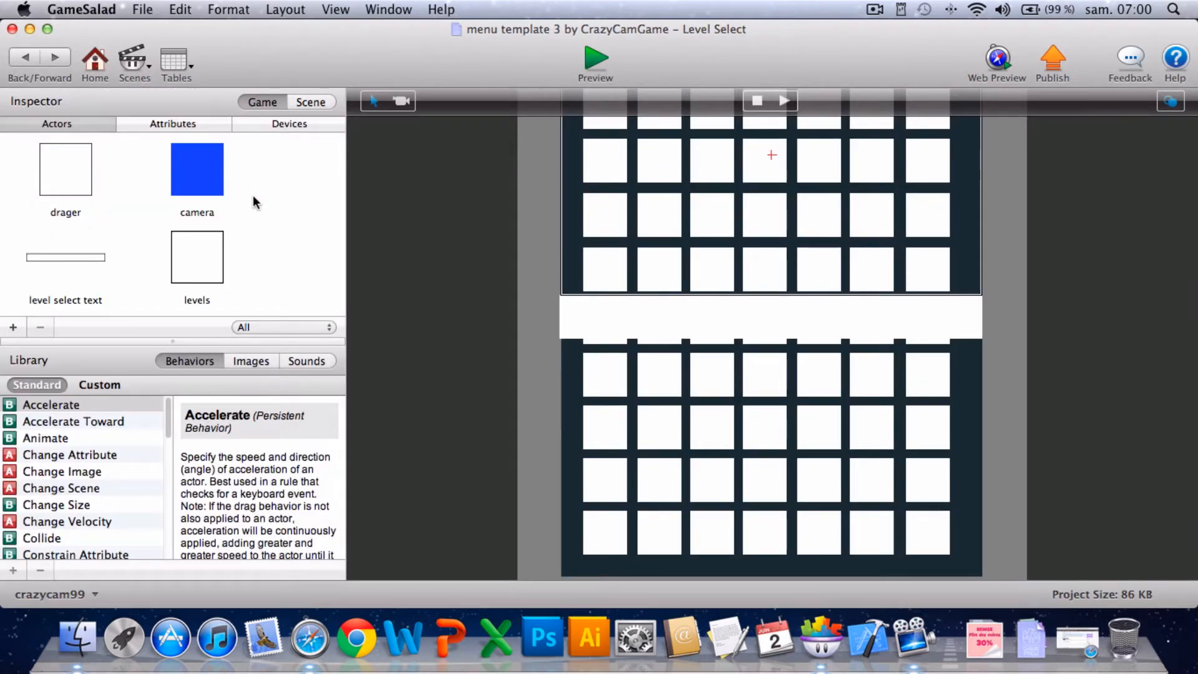
Import 1star.png, 2stars.png, 3stars.png, locked.png and nostars.png from the art folder on the Bureau into the project images.
left_click(266, 365)
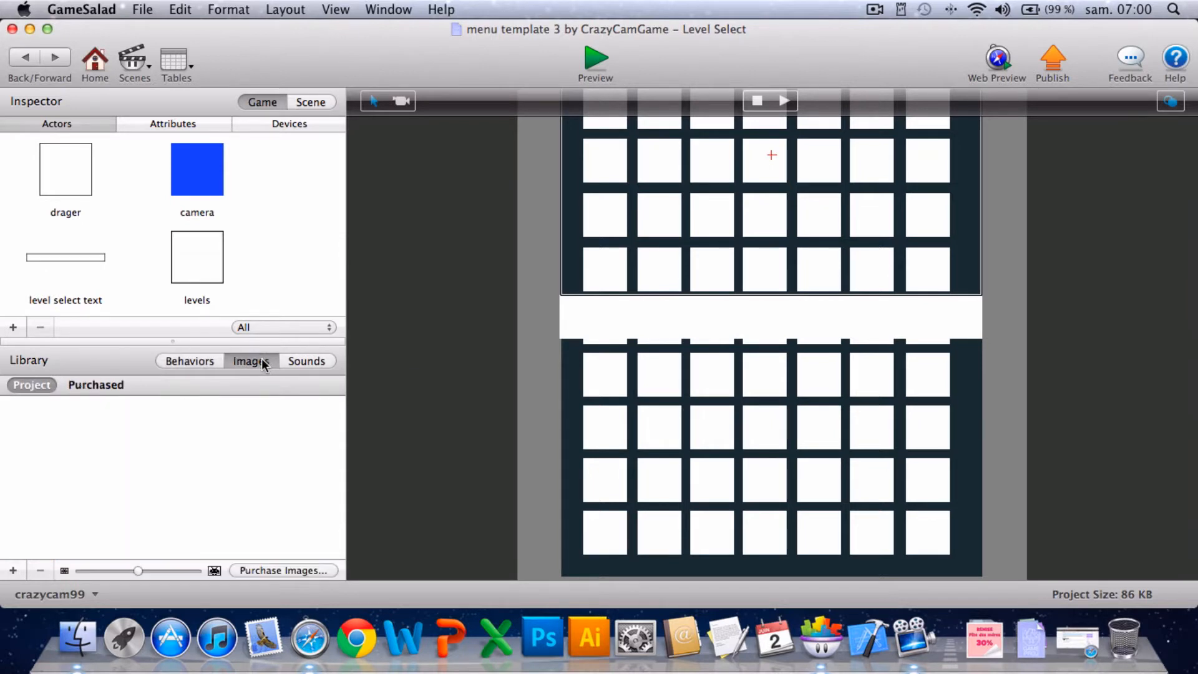
left_click(14, 571)
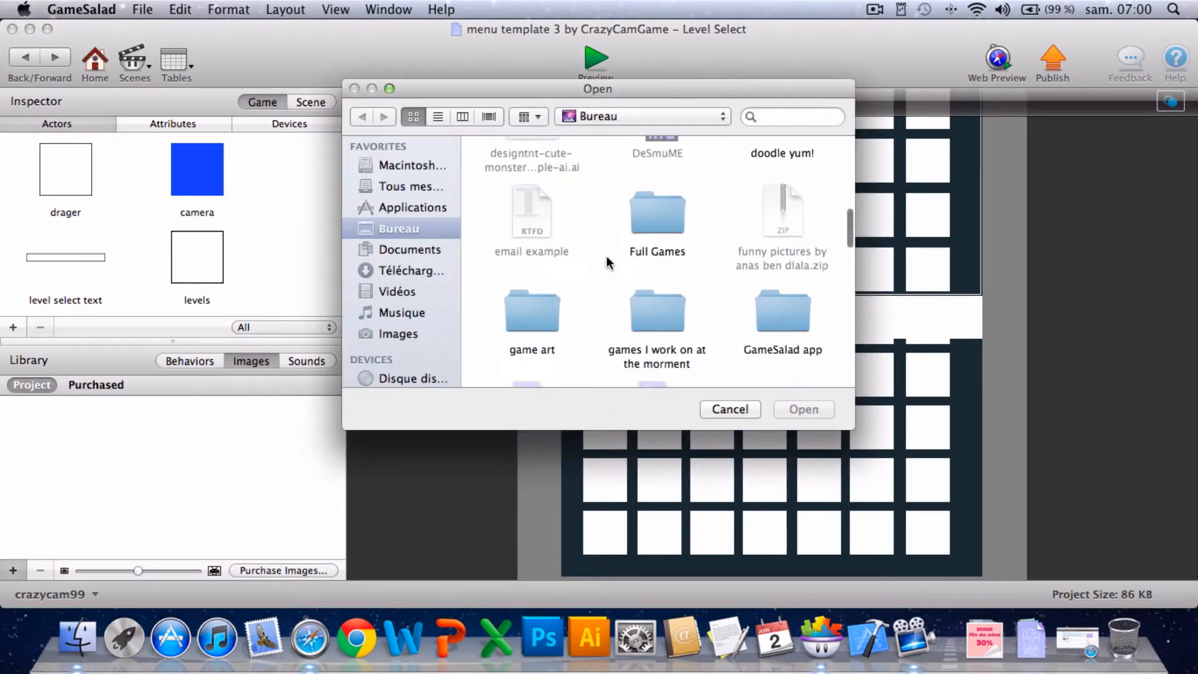
scroll(605, 256, "down", 10)
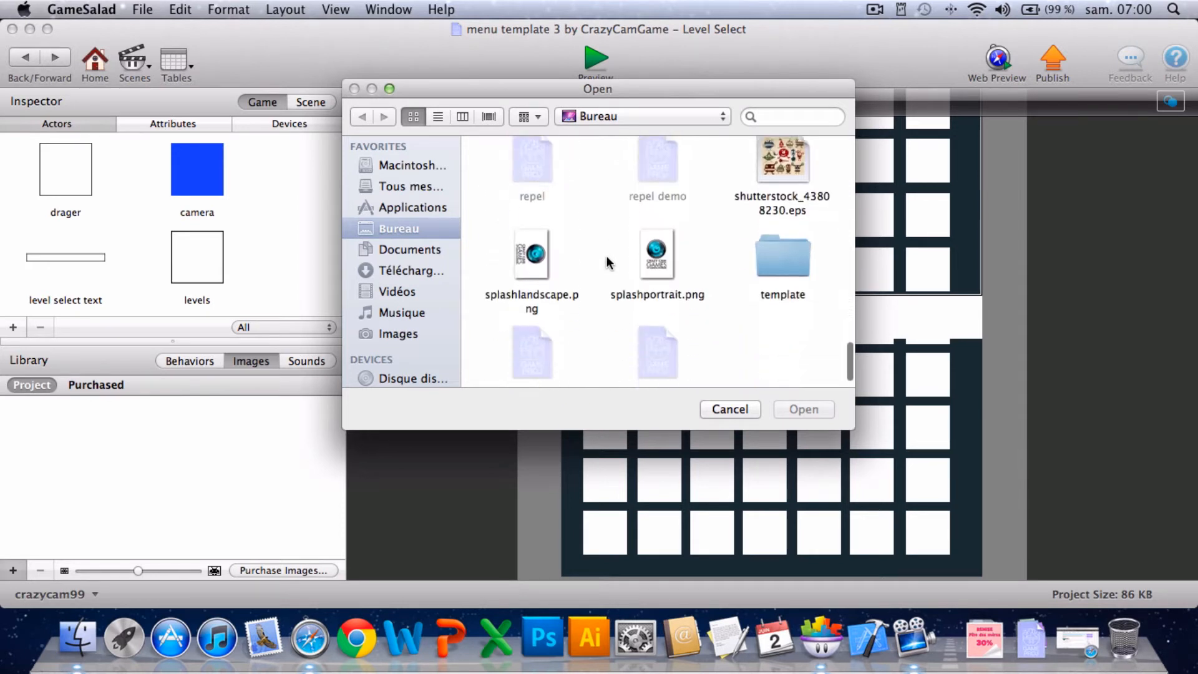
scroll(605, 256, "up", 10)
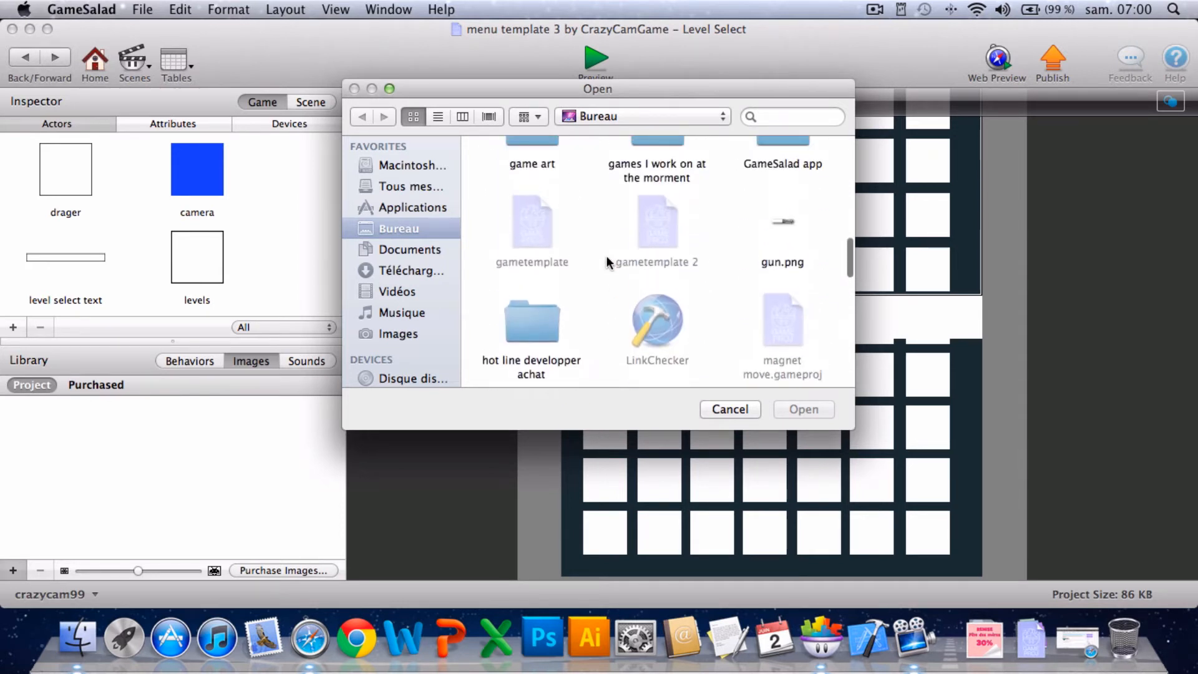
scroll(606, 256, "up", 10)
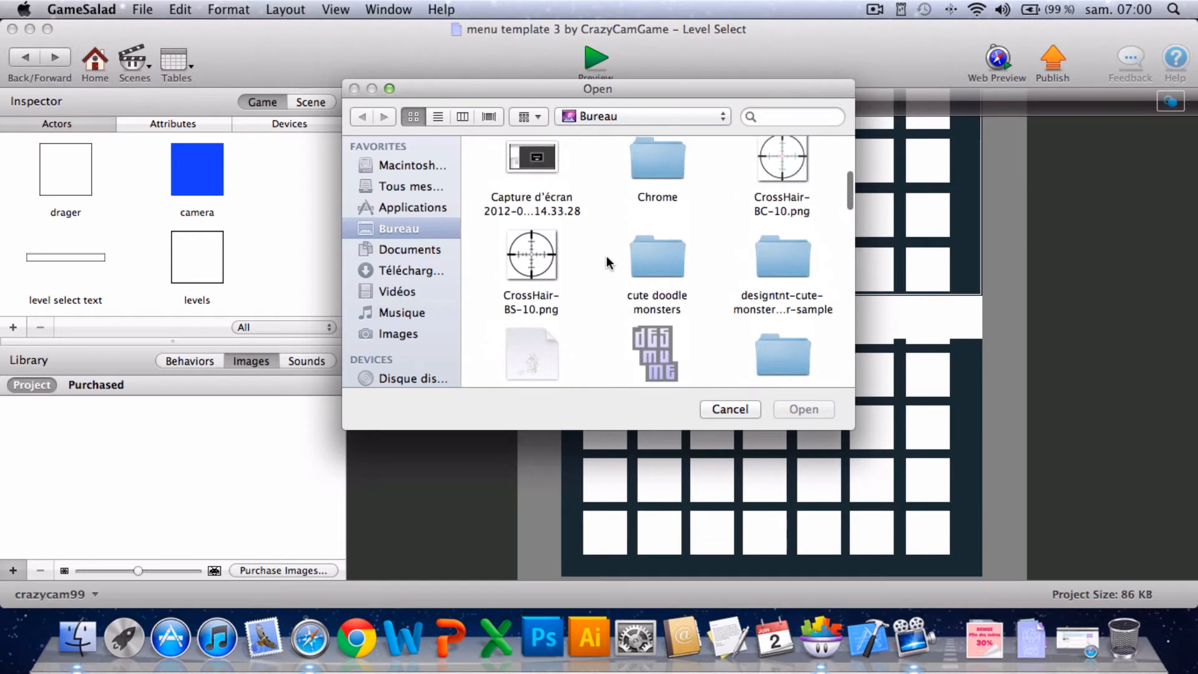
scroll(607, 257, "up", 5)
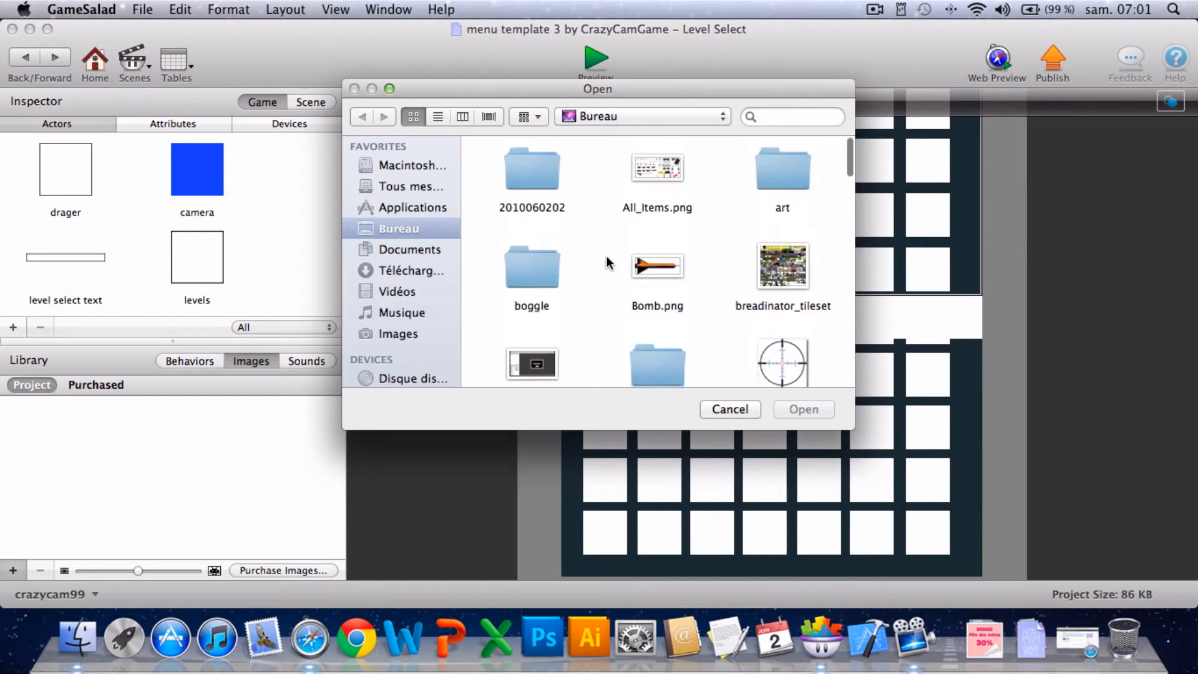
double_click(794, 172)
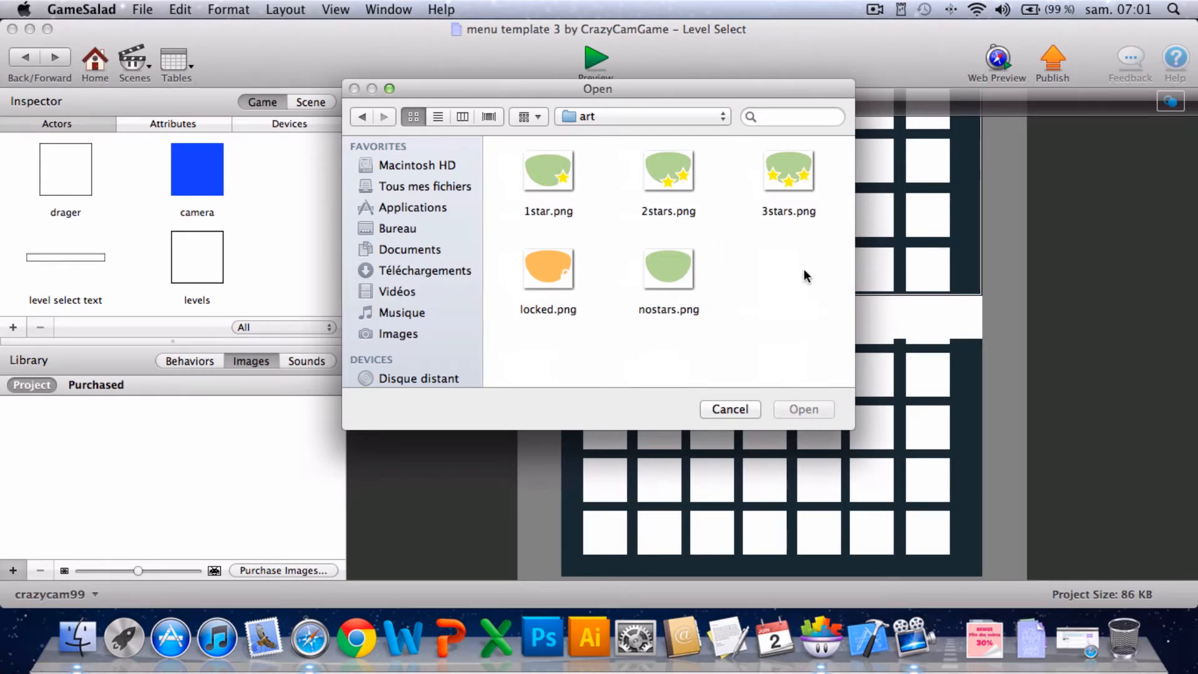
left_click_drag(807, 276, 459, 167)
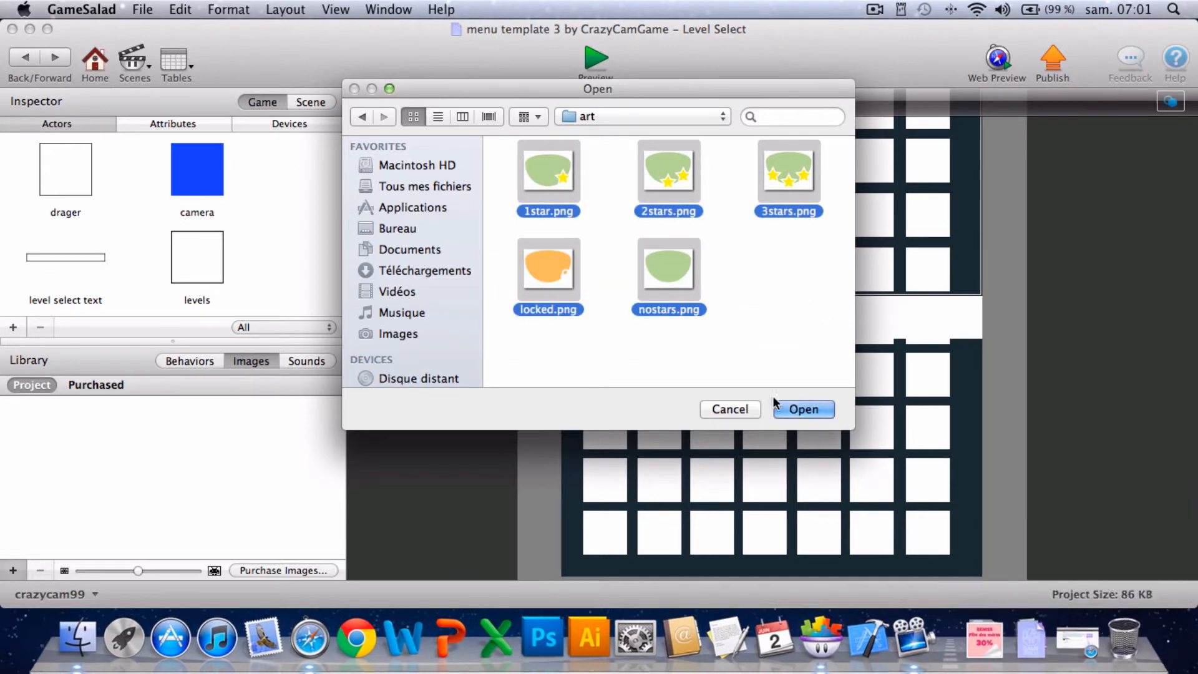
left_click(793, 409)
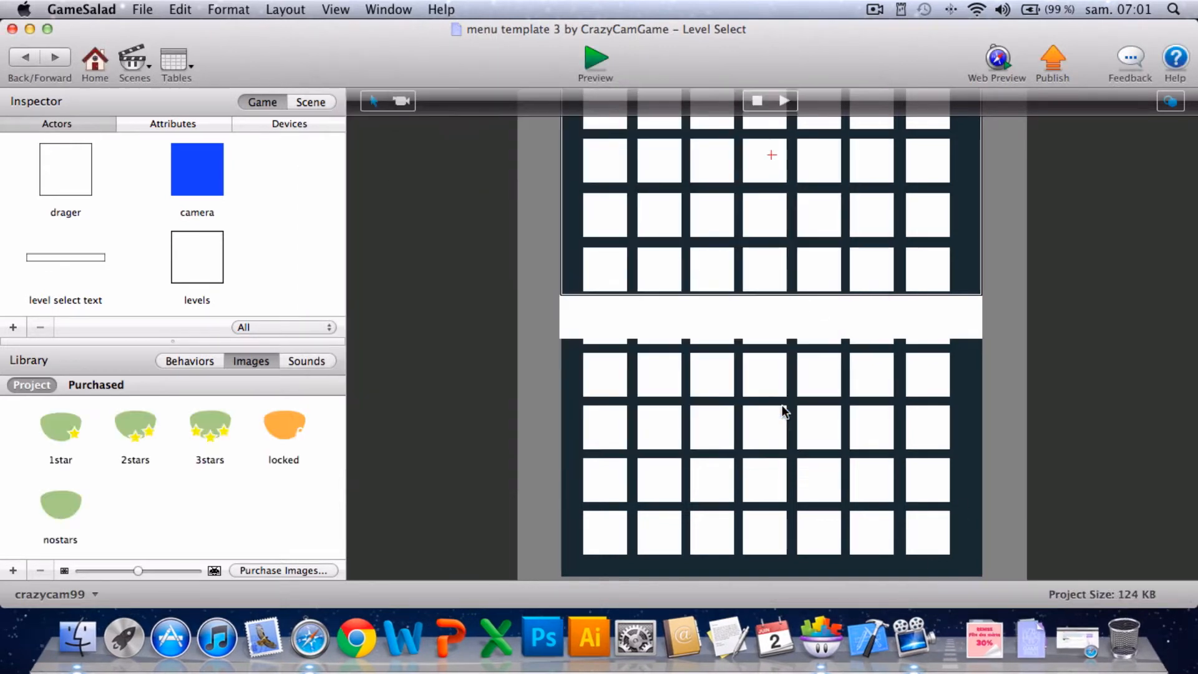
left_click(15, 569)
left_click(604, 112)
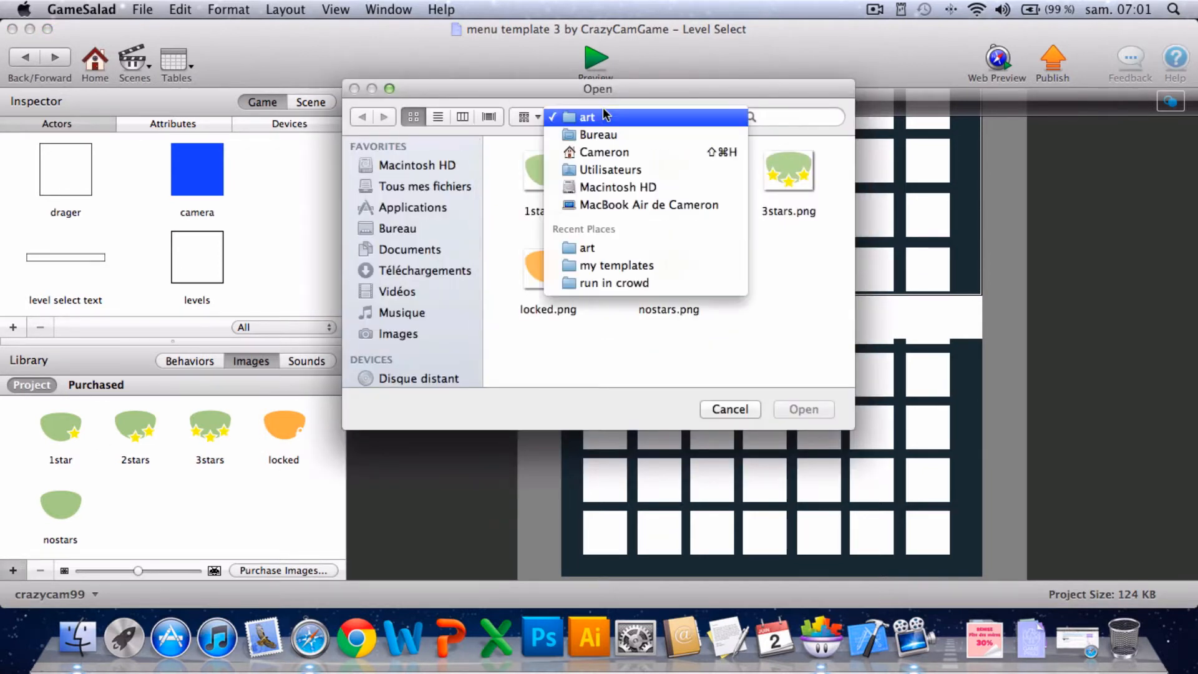
left_click(596, 135)
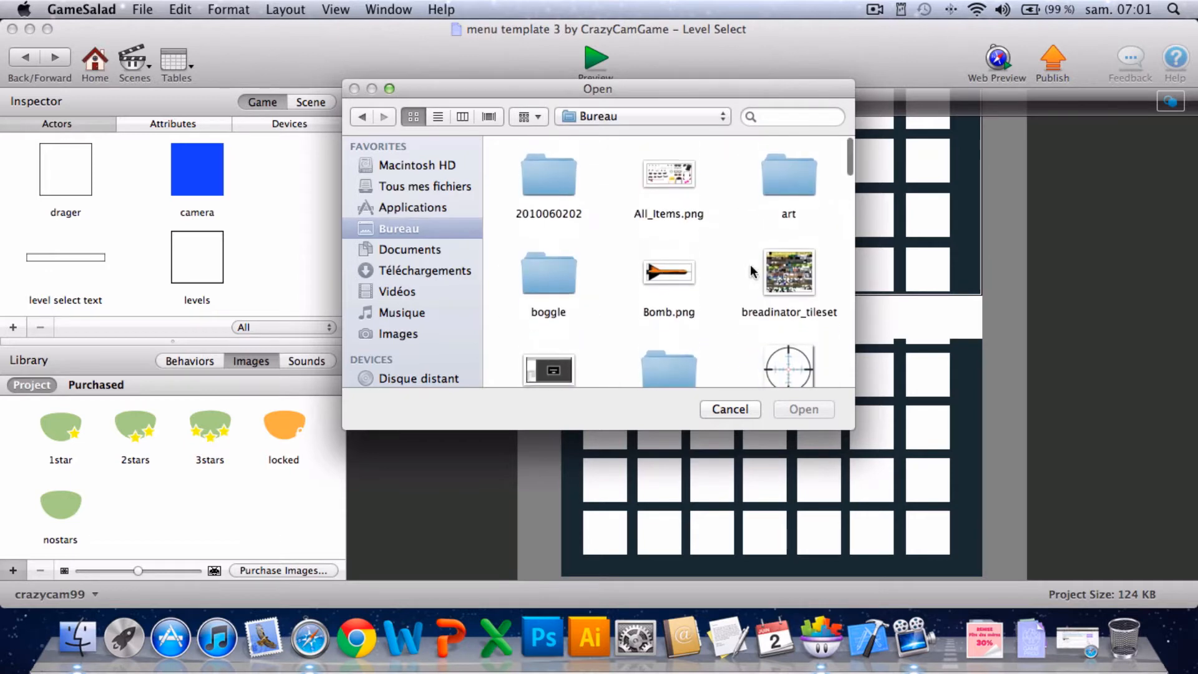
scroll(752, 272, "down", 10)
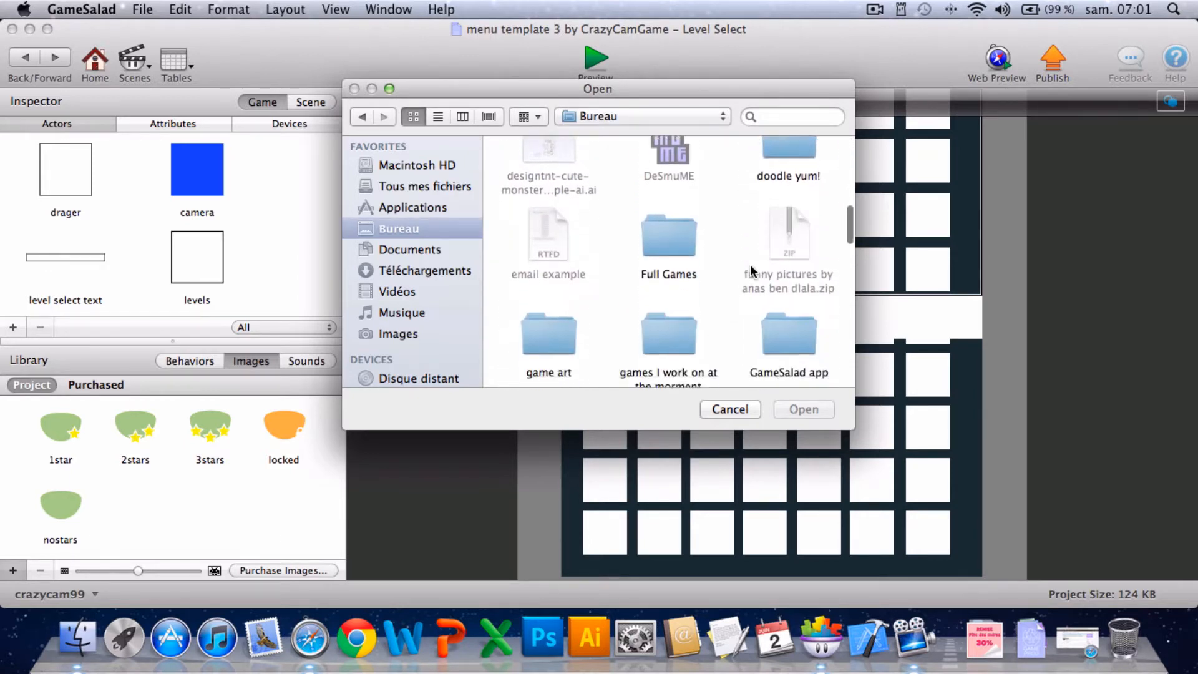
scroll(752, 272, "down", 10)
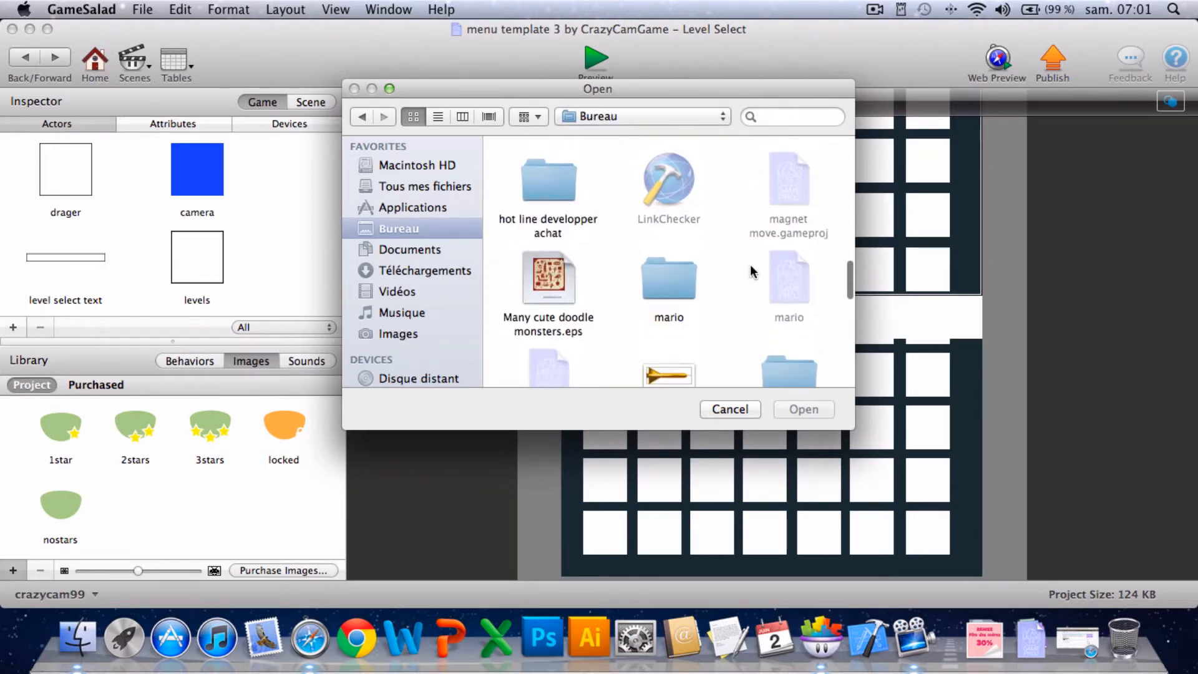
scroll(752, 272, "down", 10)
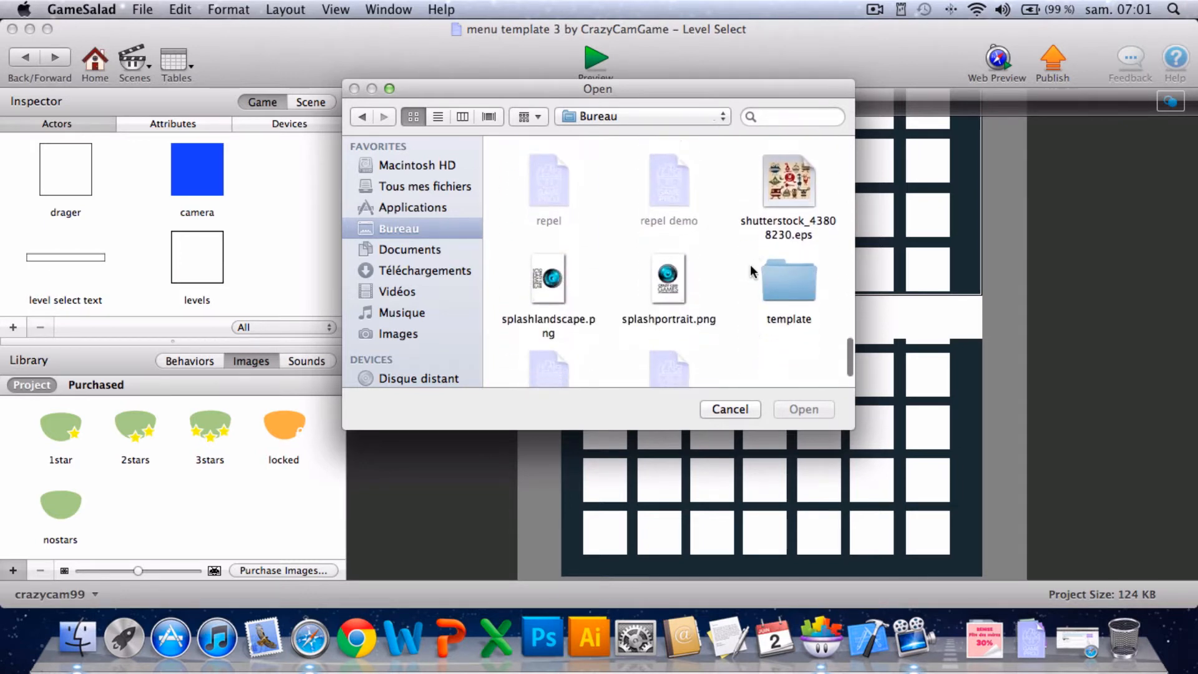
scroll(752, 268, "down", 3)
left_click(731, 409)
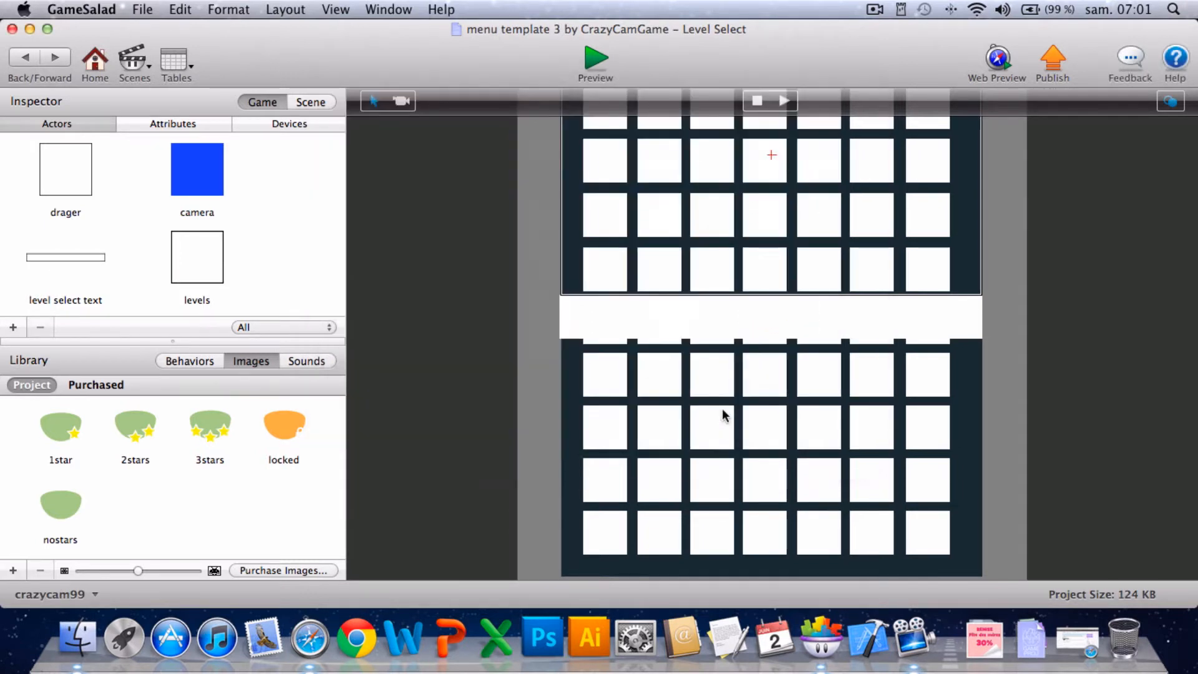
left_click(874, 9)
left_click(885, 68)
Import levelselecttext.png from the art folder on the Bureau into the project images.
left_click(13, 569)
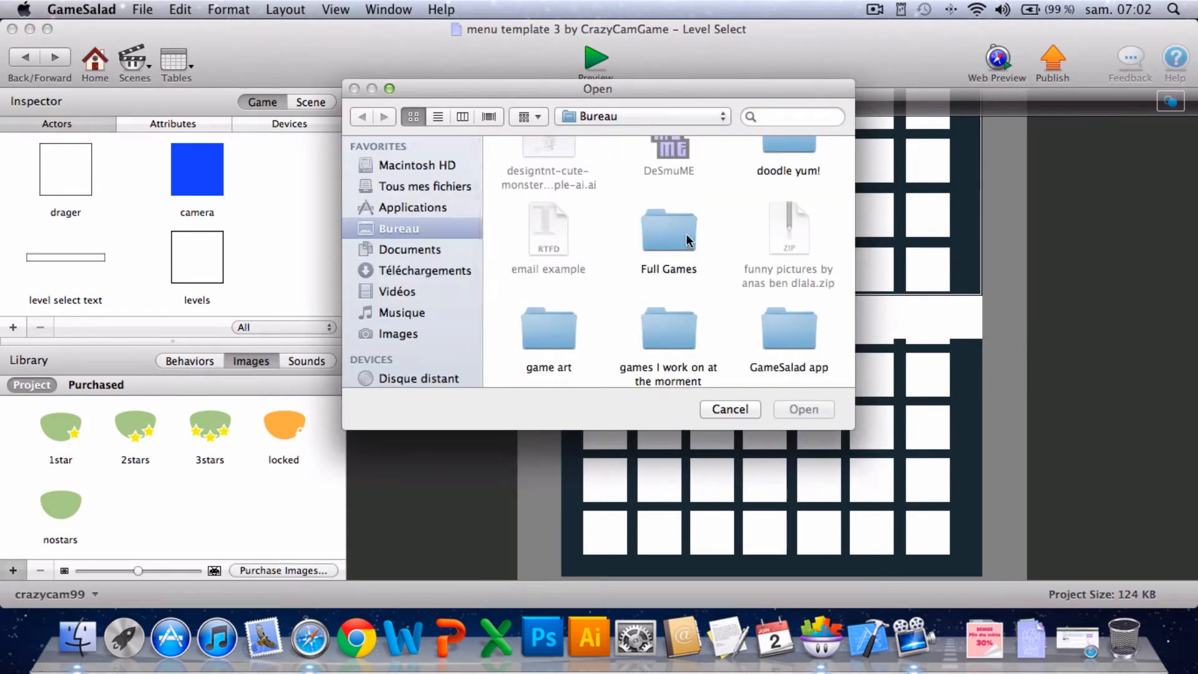
scroll(687, 234, "up", 10)
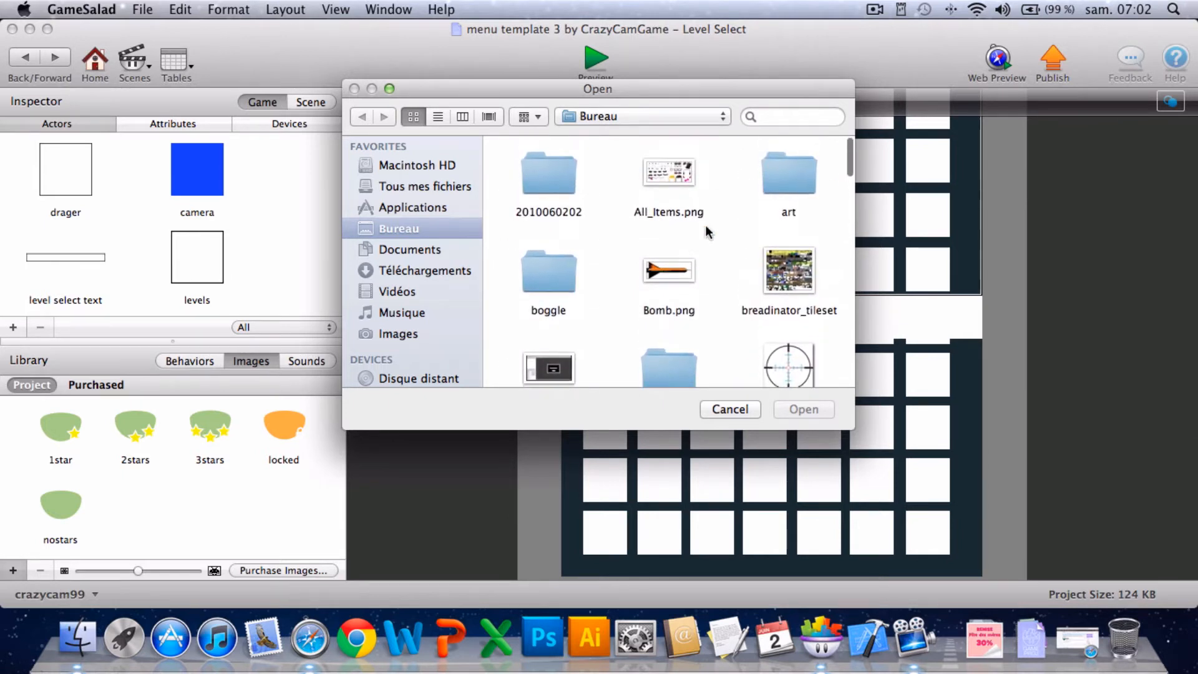
double_click(789, 182)
left_click(560, 270)
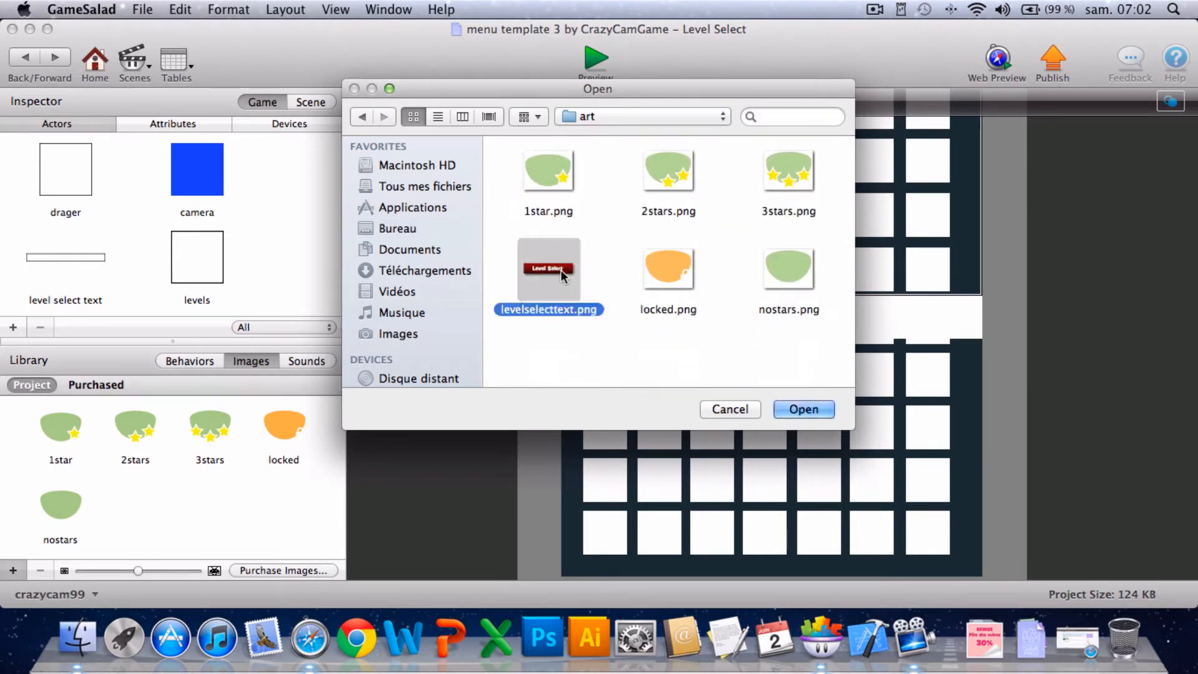
left_click(803, 409)
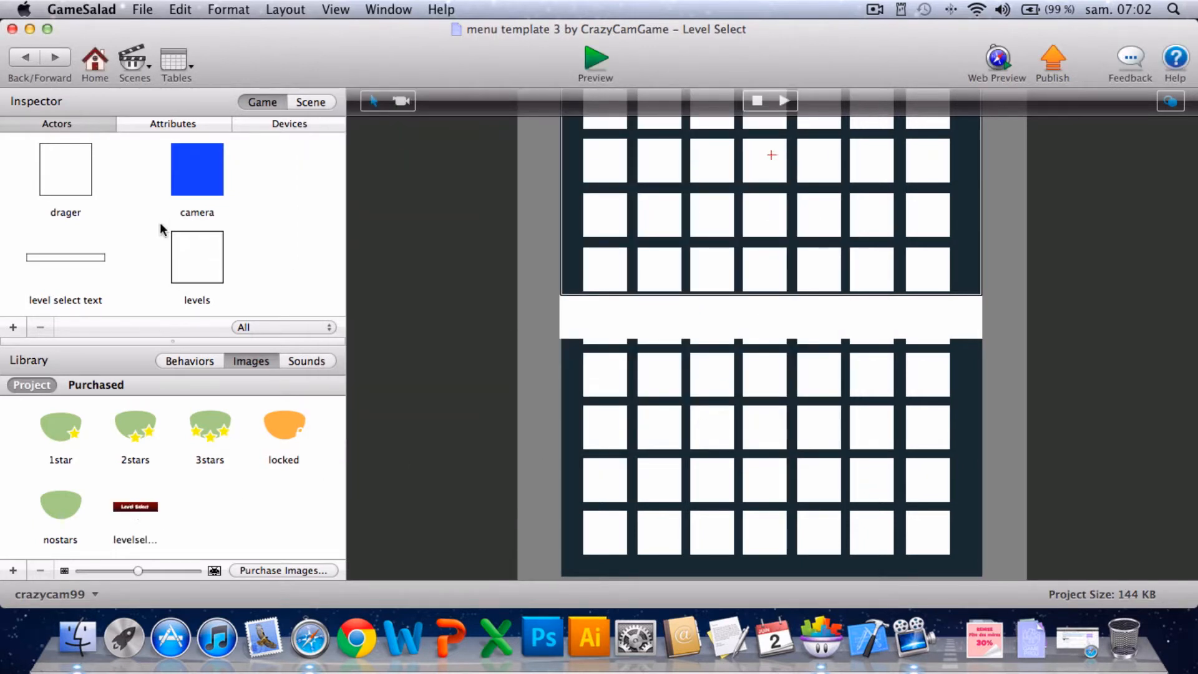
Assign the levelselecttext image to the level select text actor and the nostars image to the levels actor.
scroll(167, 232, "down", 1)
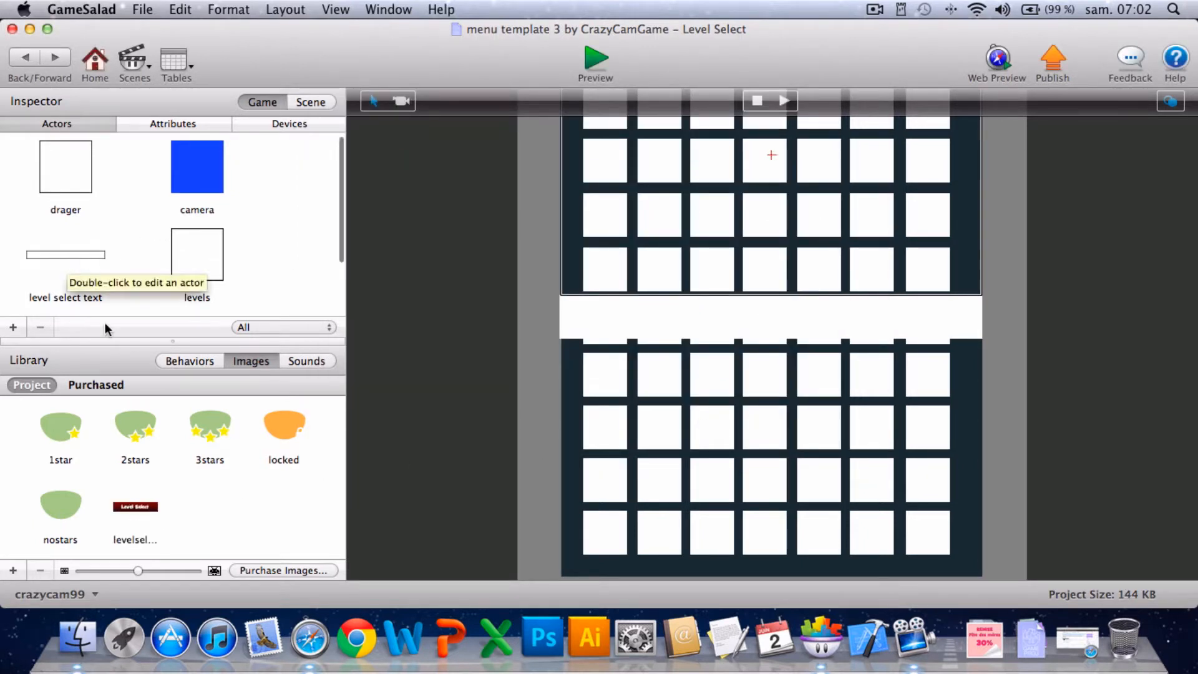
left_click_drag(135, 507, 66, 254)
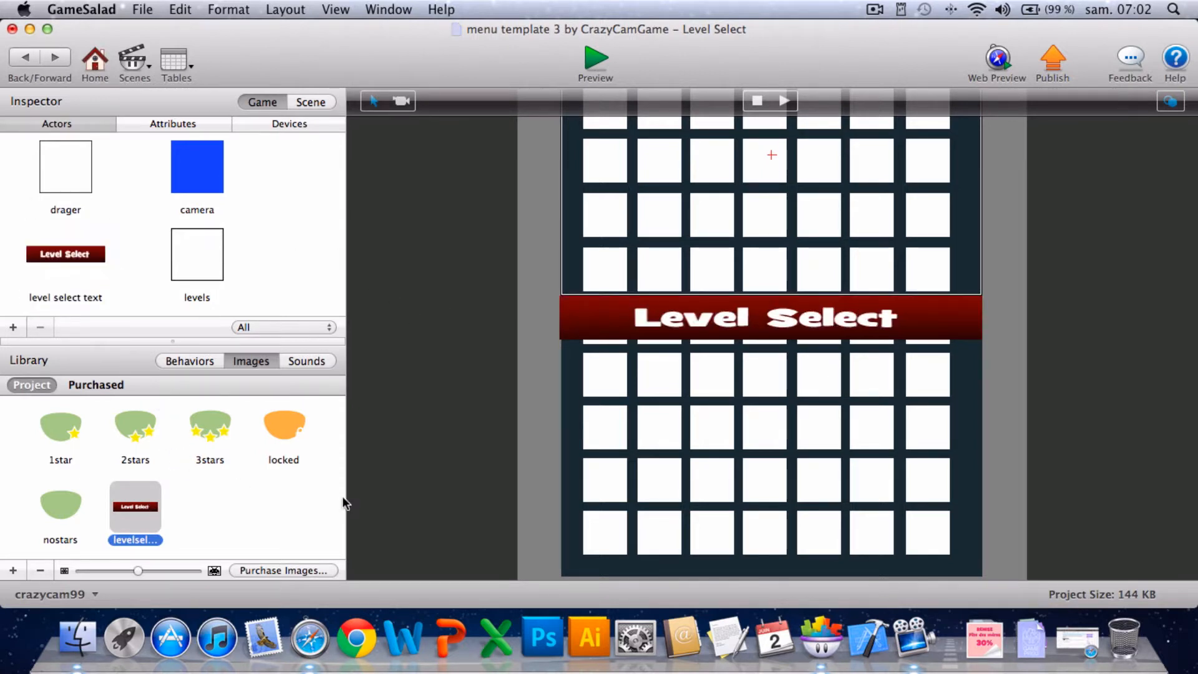
left_click(329, 505)
left_click(70, 502)
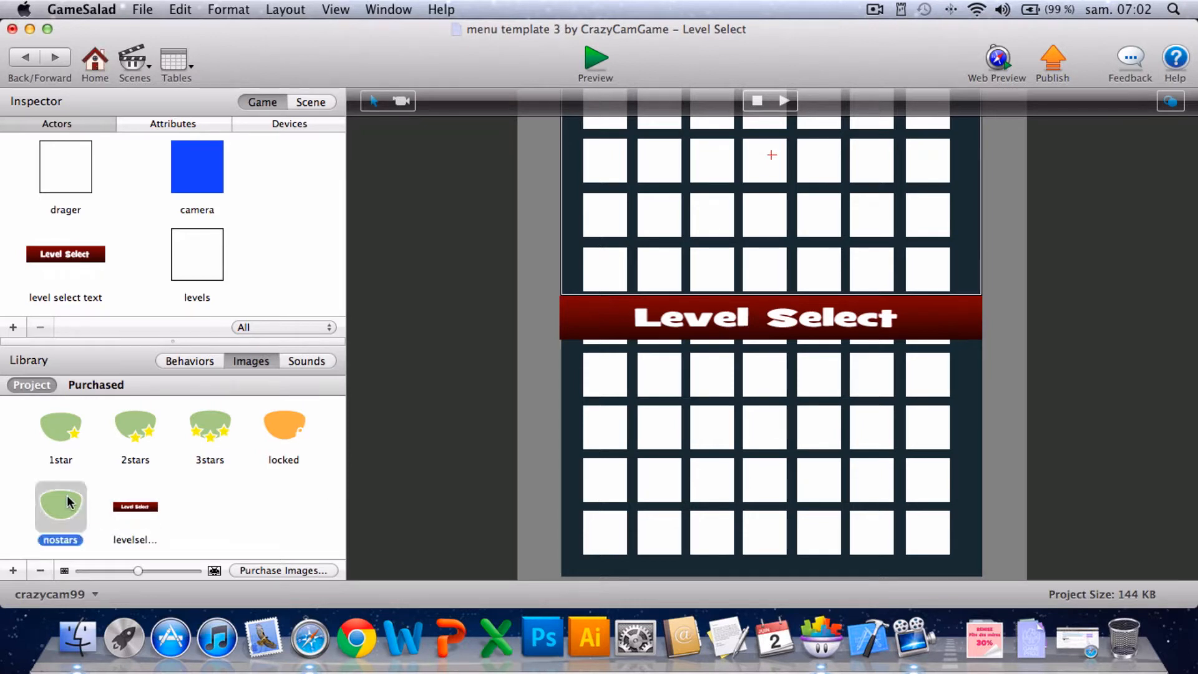
left_click_drag(70, 502, 196, 256)
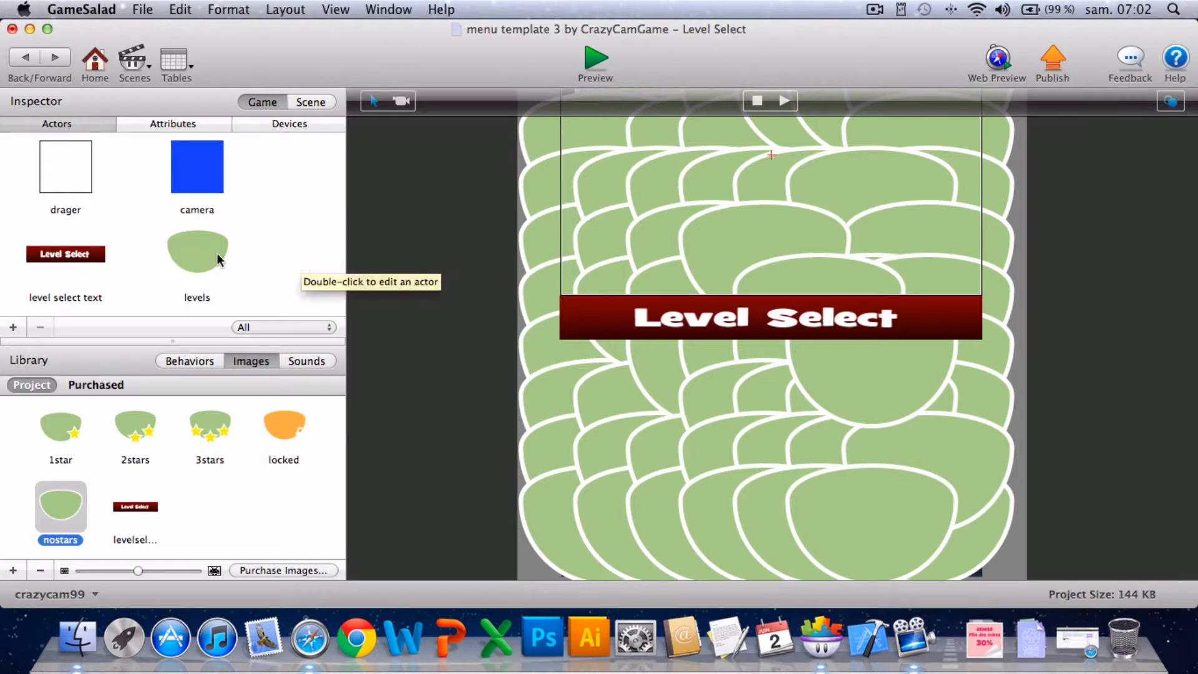
Set the levels actor's width and height to 50, then return to the Level Select scene.
left_click(200, 254)
double_click(200, 253)
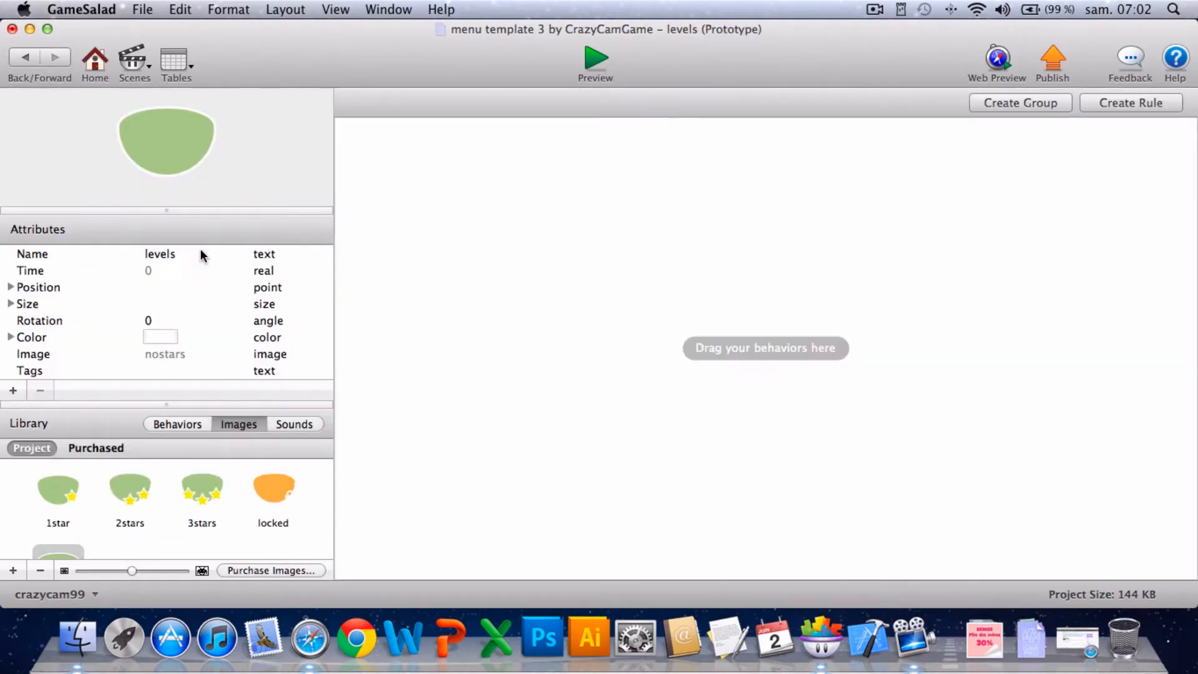
left_click(10, 304)
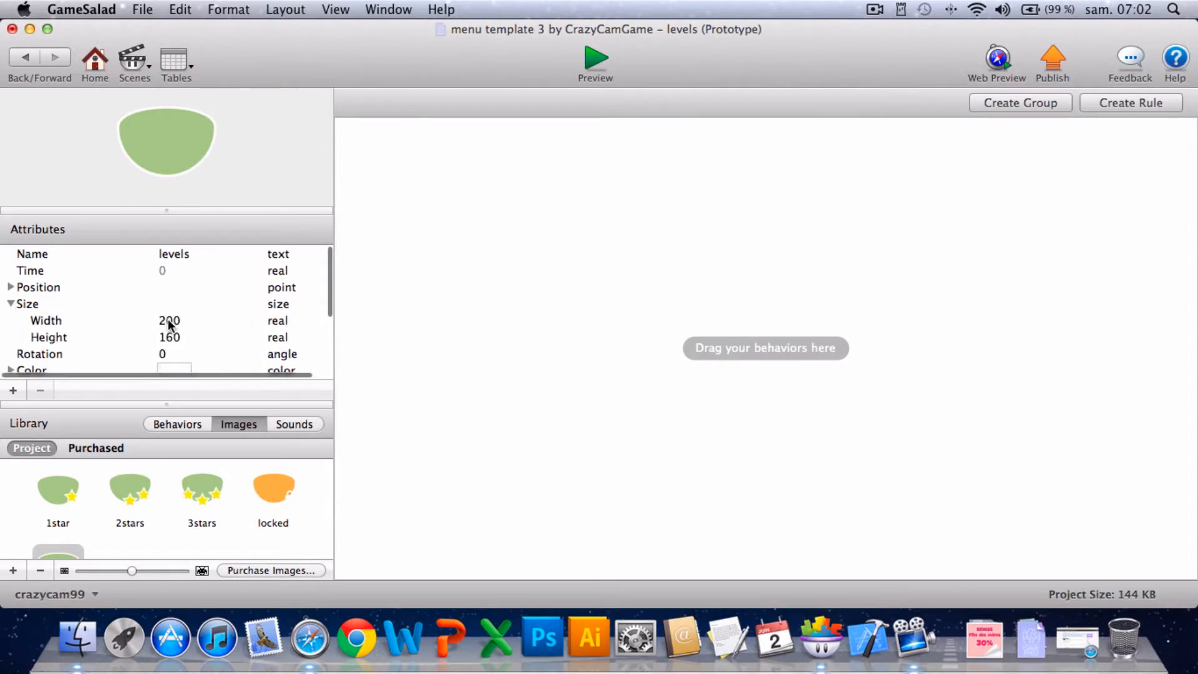
left_click(168, 320)
key("Tab")
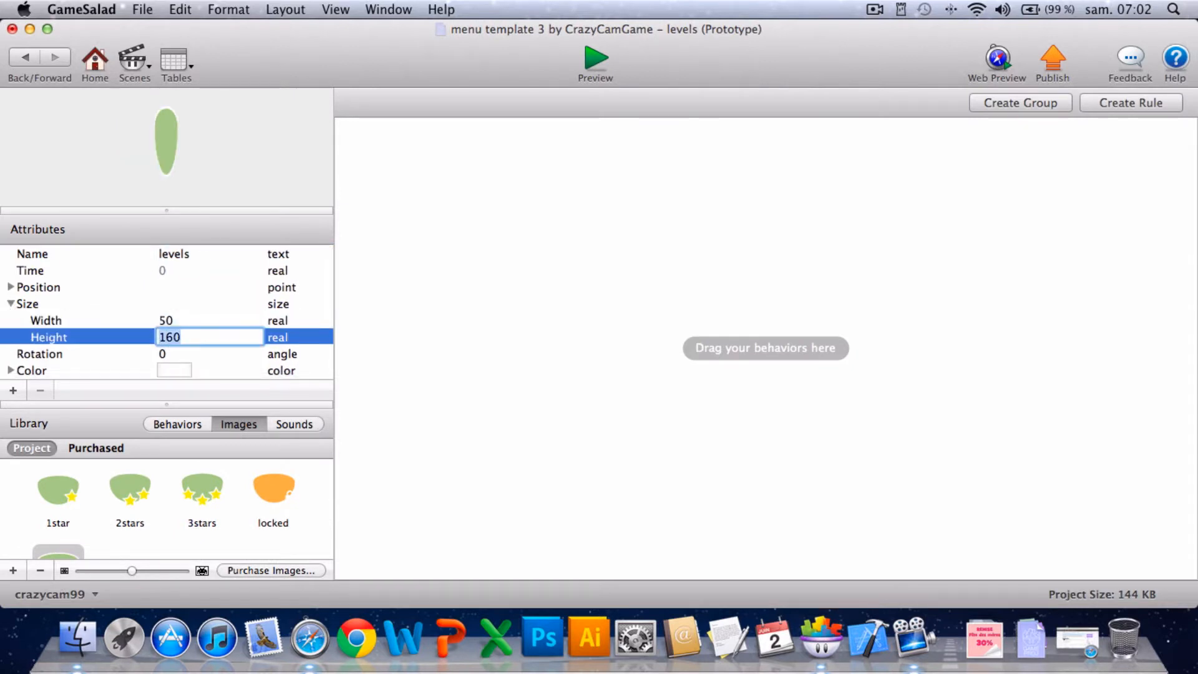
type("50")
left_click(148, 320)
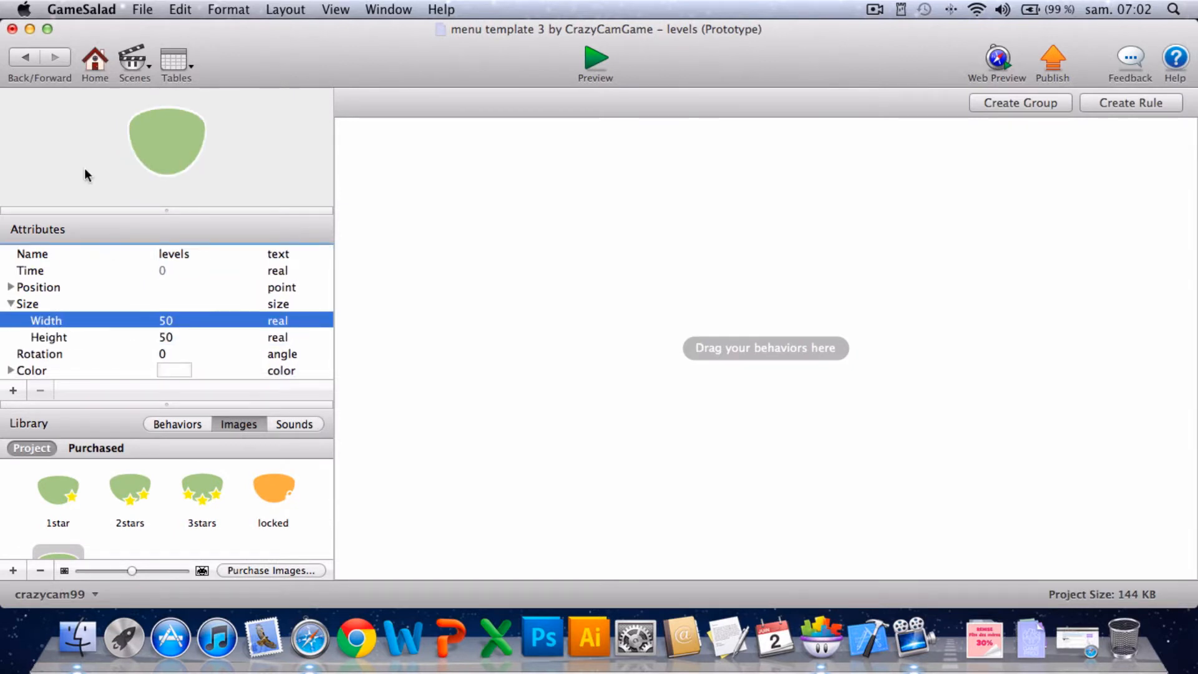
left_click(28, 62)
scroll(625, 306, "up", 3)
scroll(624, 306, "down", 5)
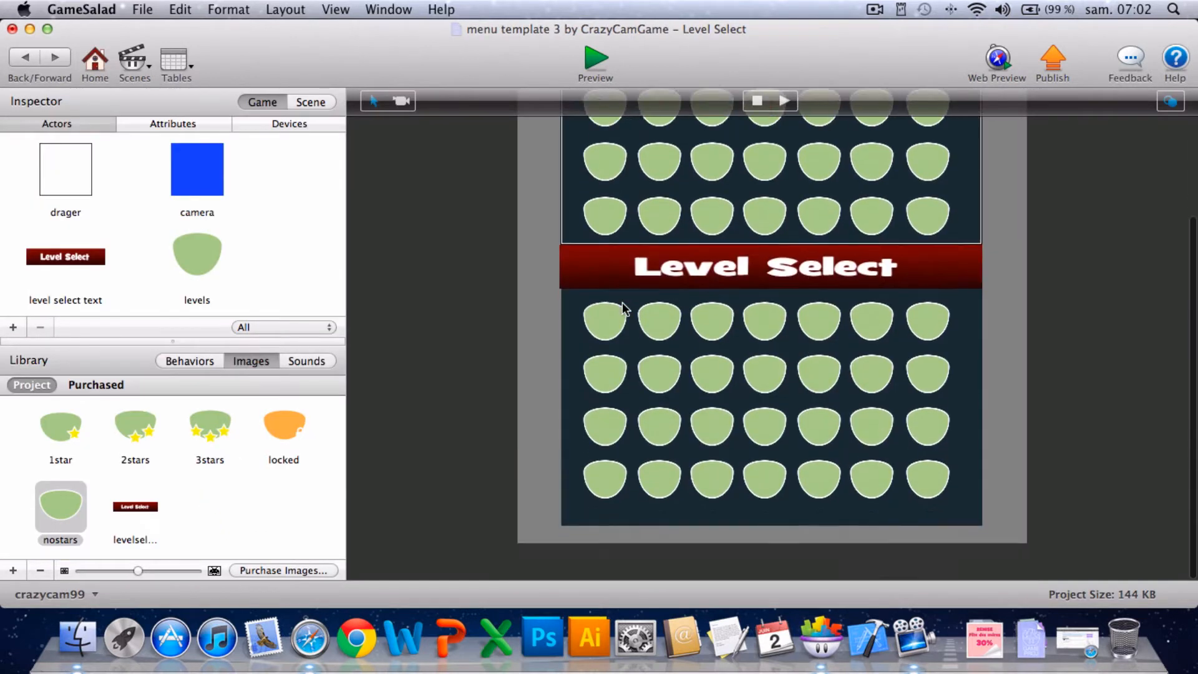
scroll(623, 306, "up", 4)
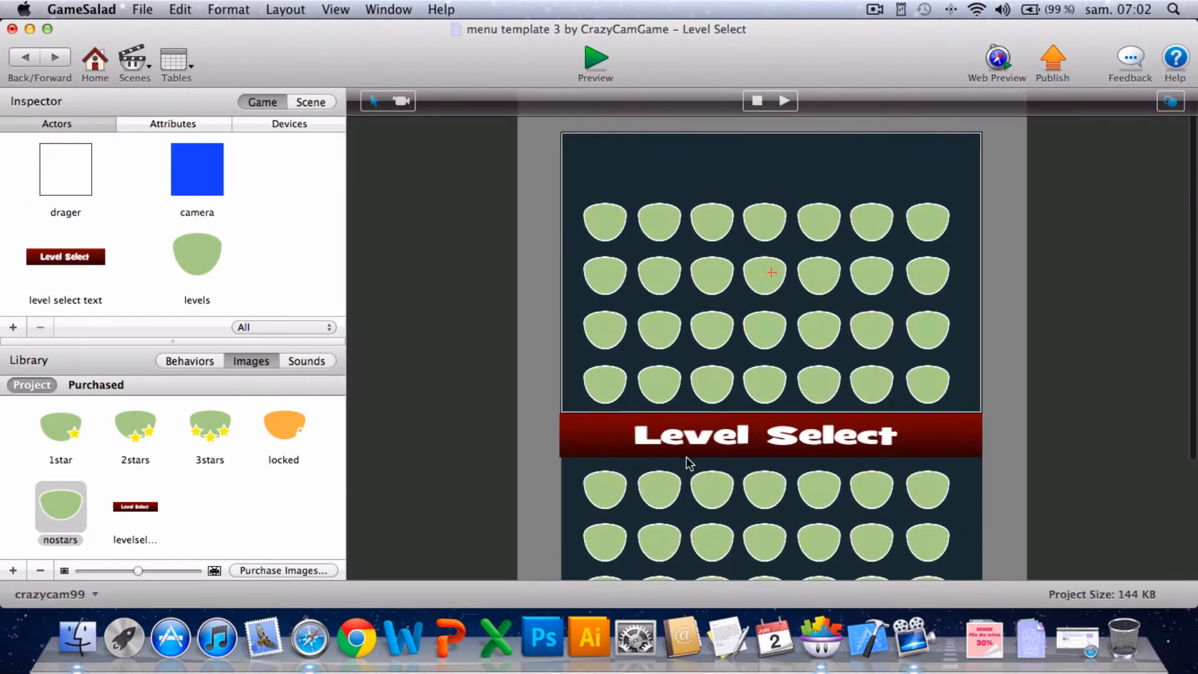
Stretch the Level Select banner in the scene slightly taller along its lower edge.
left_click(702, 429)
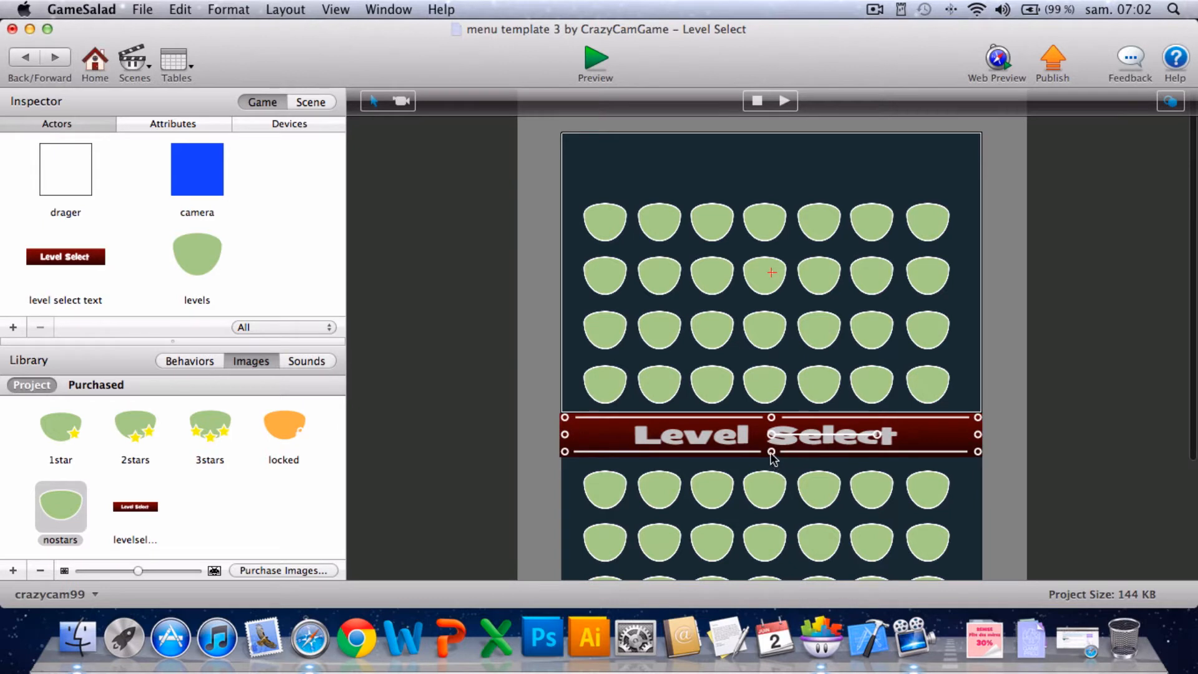
left_click_drag(771, 453, 769, 473)
left_click(1015, 314)
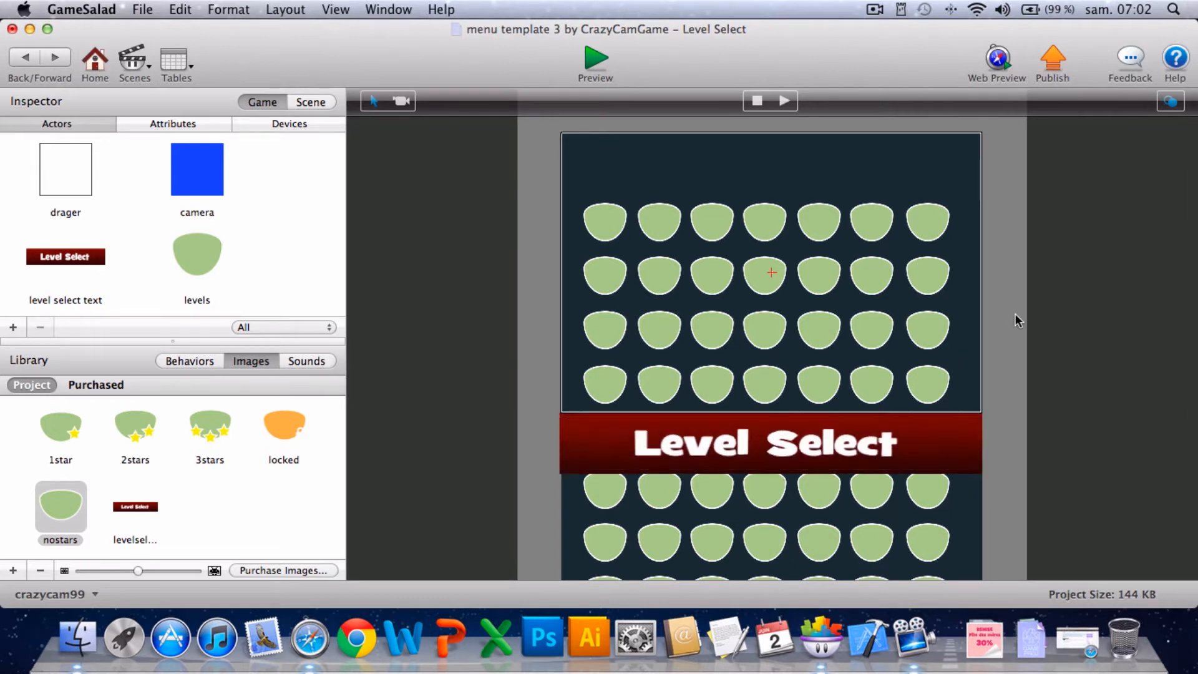
left_click(923, 443)
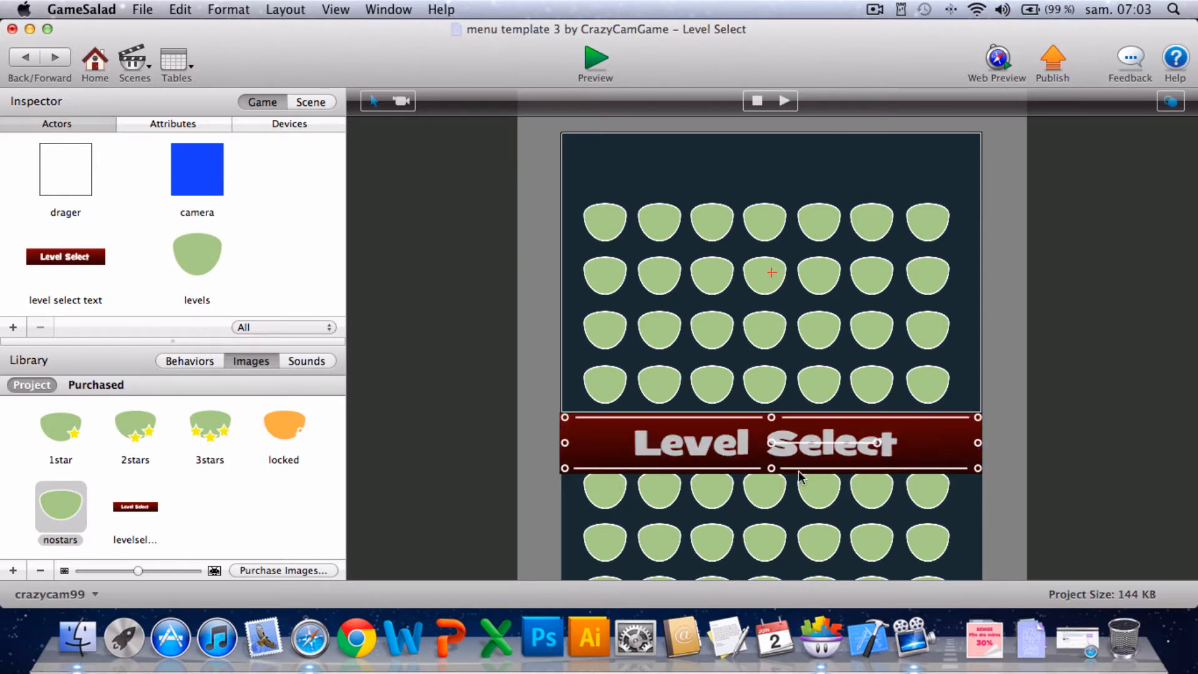
mouse_move(772, 468)
left_mouse_down()
mouse_move(771, 499)
mouse_move(770, 470)
left_mouse_up()
left_click(995, 362)
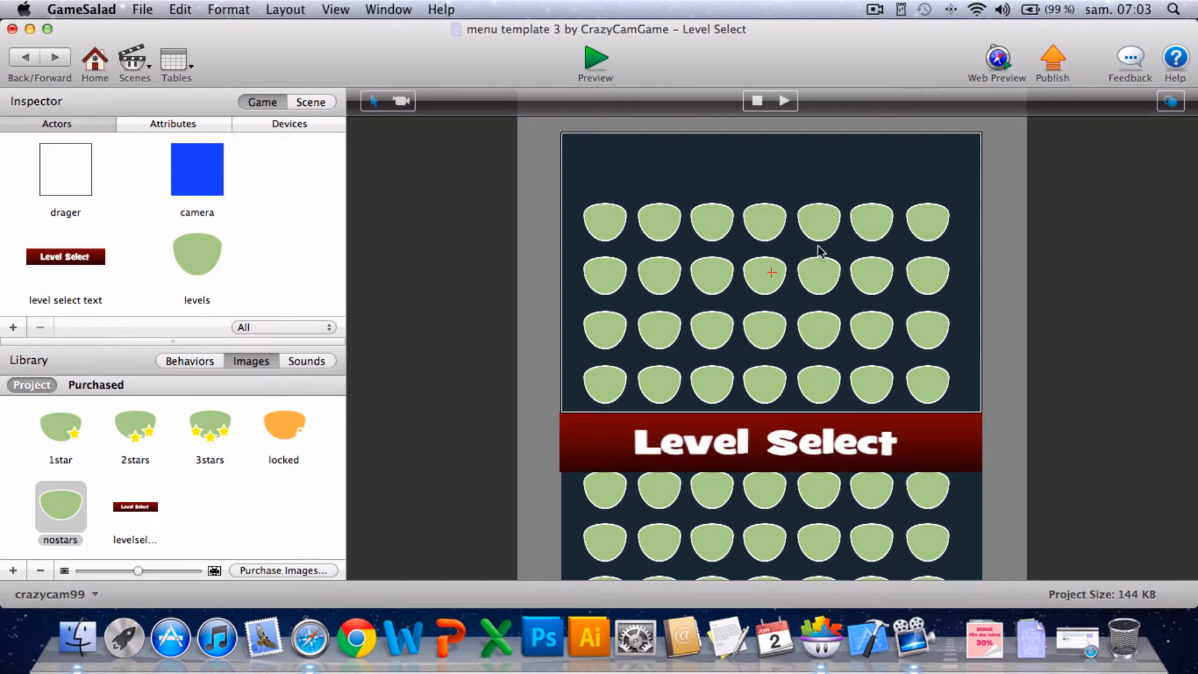
left_click(875, 9)
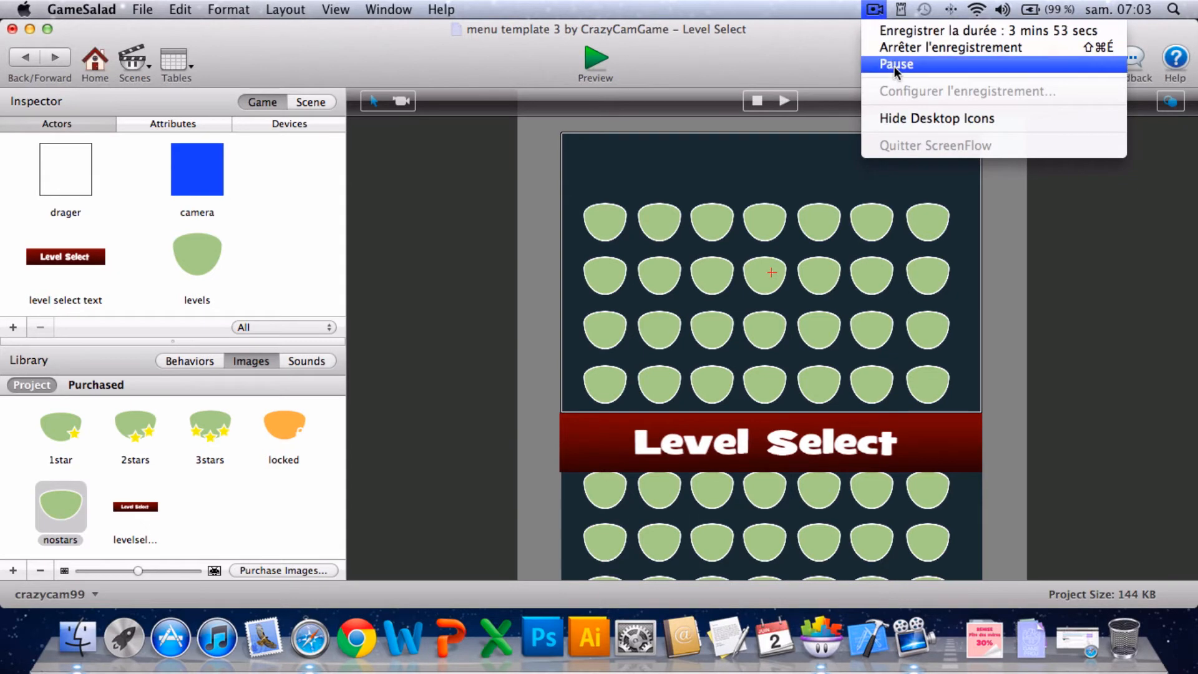
left_click(892, 65)
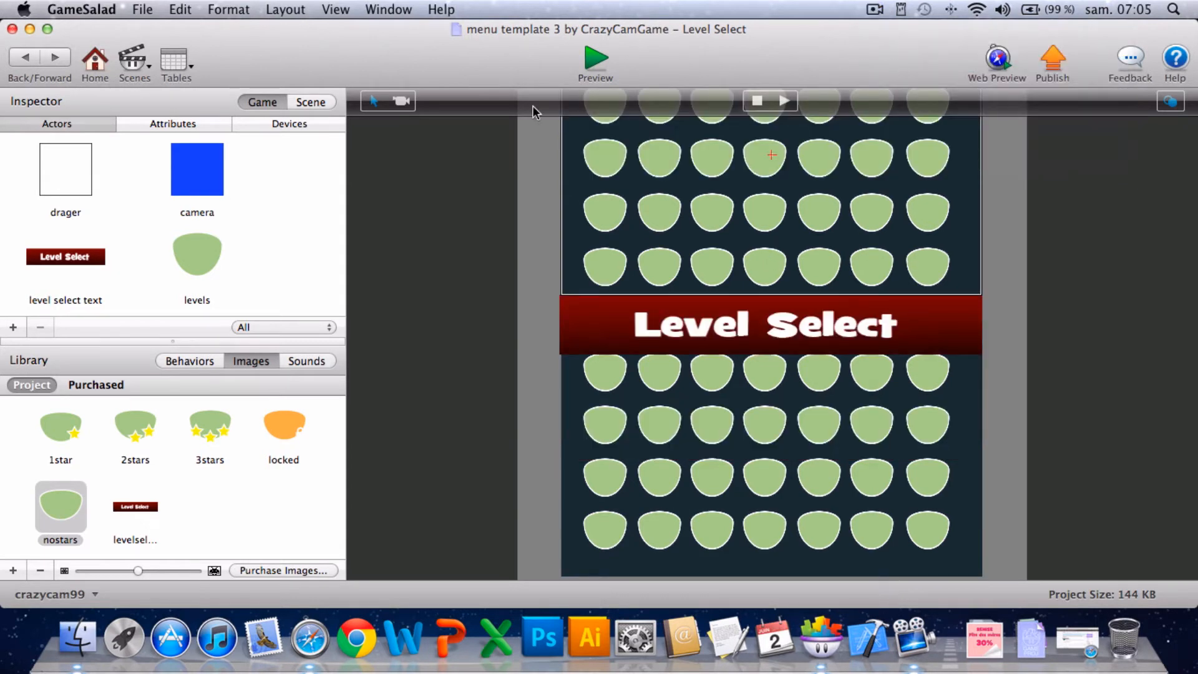
Import the revised levelselecttext.png from the art folder, replacing the existing project image of the same name.
left_click(13, 570)
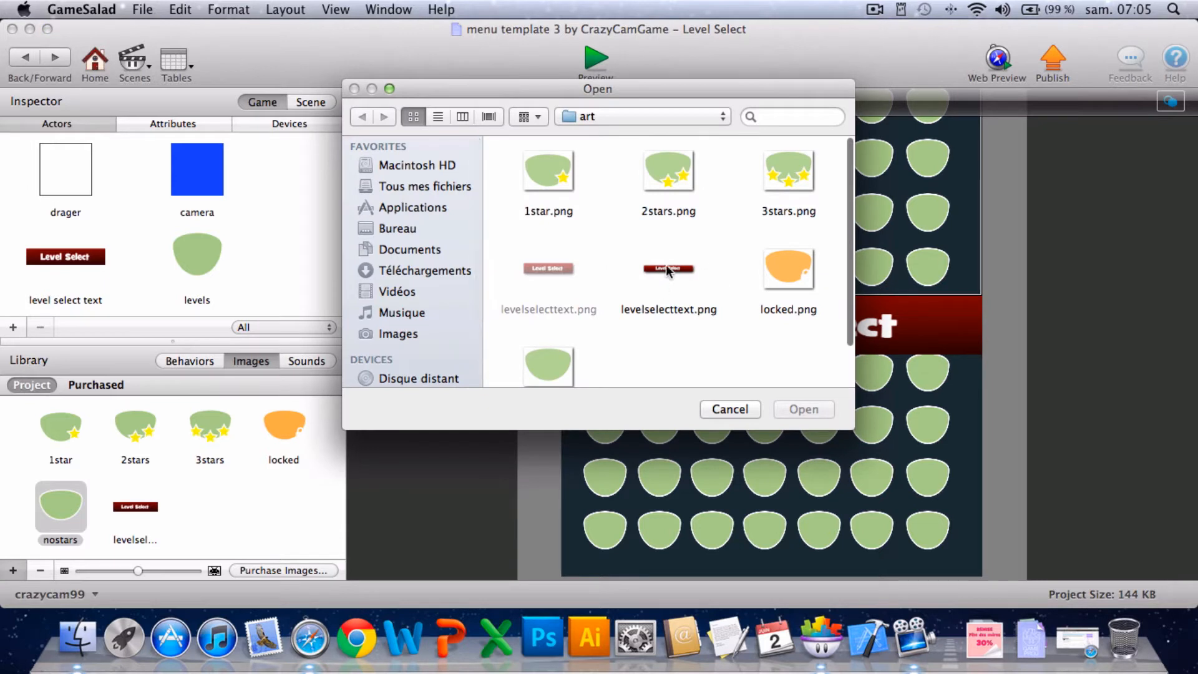
left_click(667, 269)
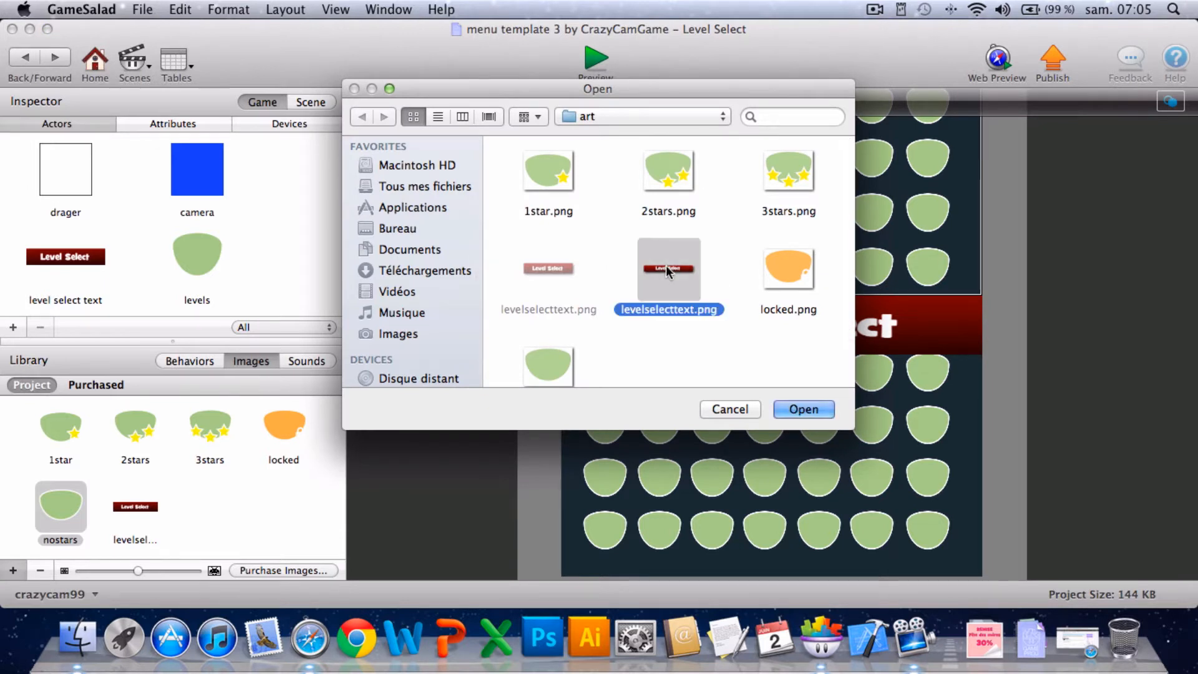
left_click(811, 410)
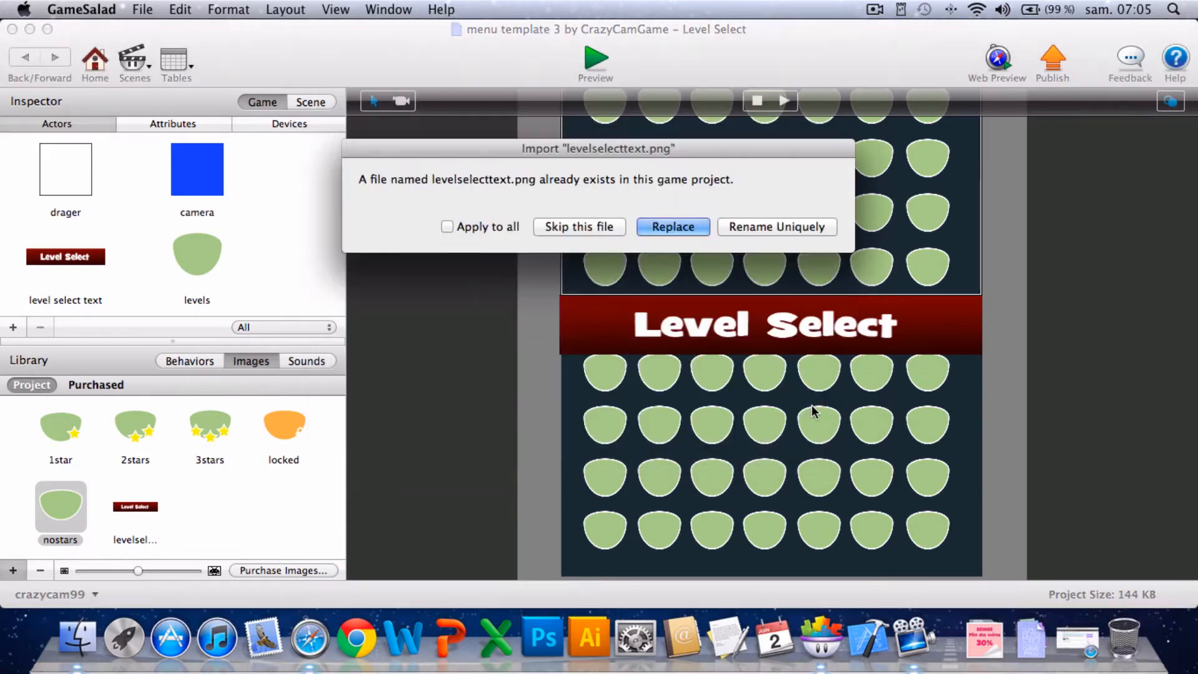
left_click(673, 230)
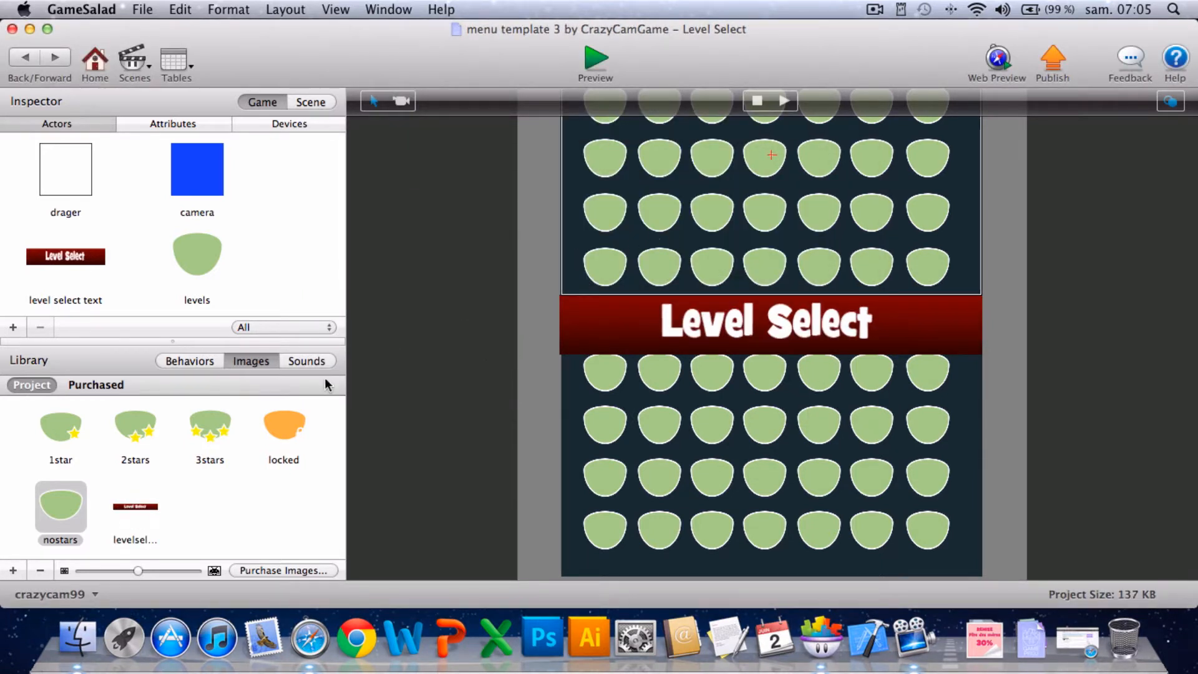
Replace the Level Select banner between the two level grids with a fresh level select text actor using the revised image.
left_click_drag(139, 503, 653, 319)
left_click(653, 324)
key("Delete")
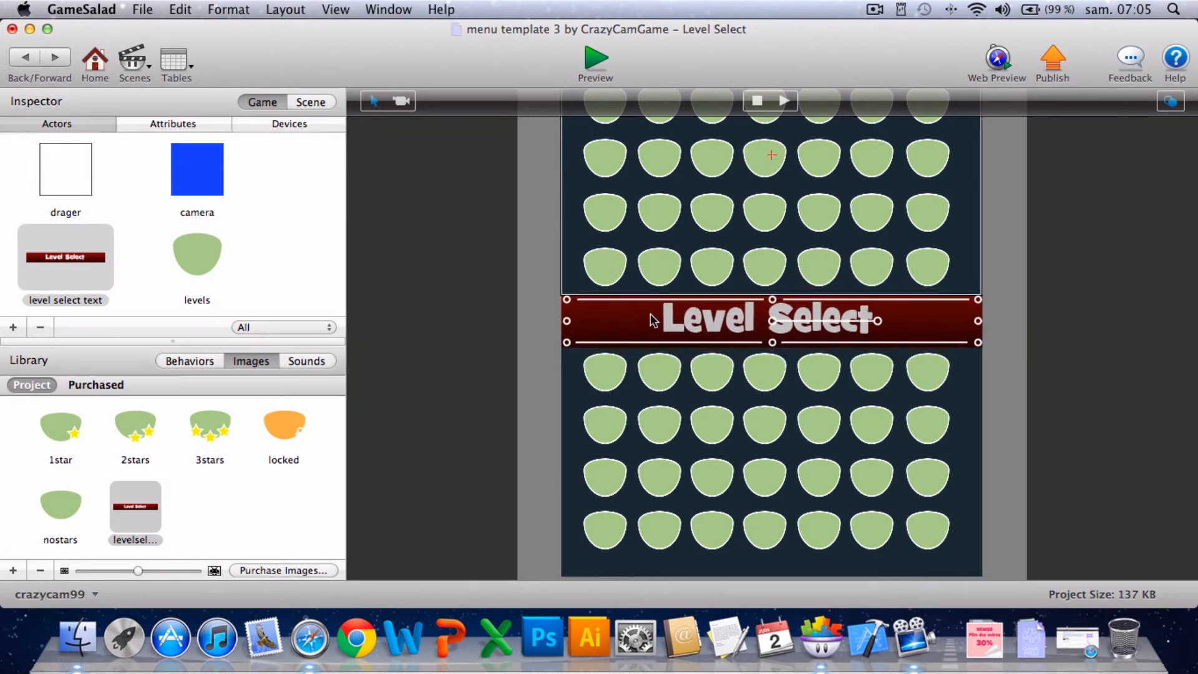
left_click(1032, 249)
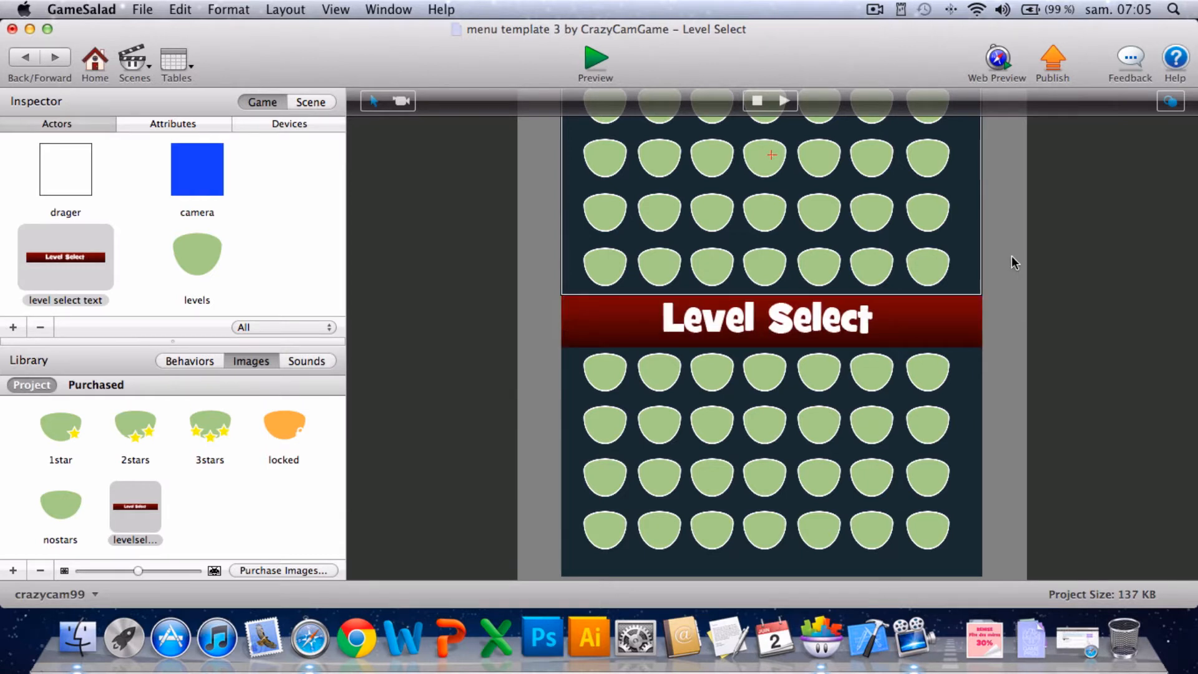
left_click(306, 231)
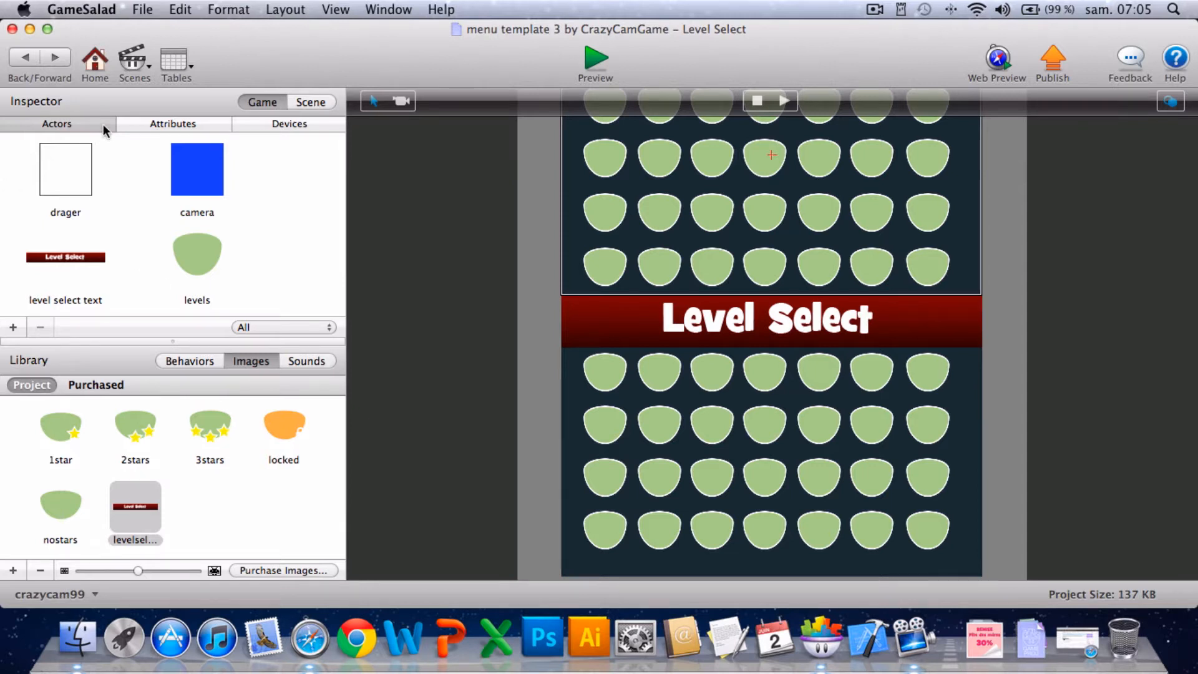
Set the levels actor's width to 60 and check the level blocks in the Level Select scene.
scroll(521, 255, "up", 3)
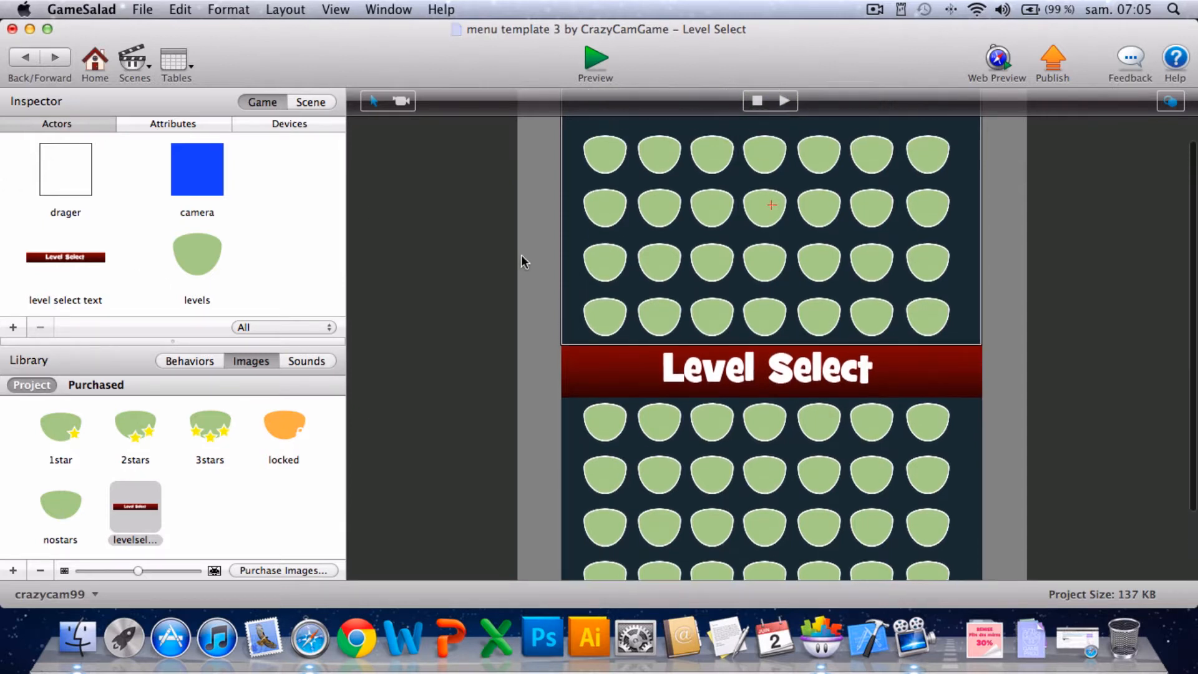
scroll(522, 254, "down", 5)
scroll(522, 255, "up", 1)
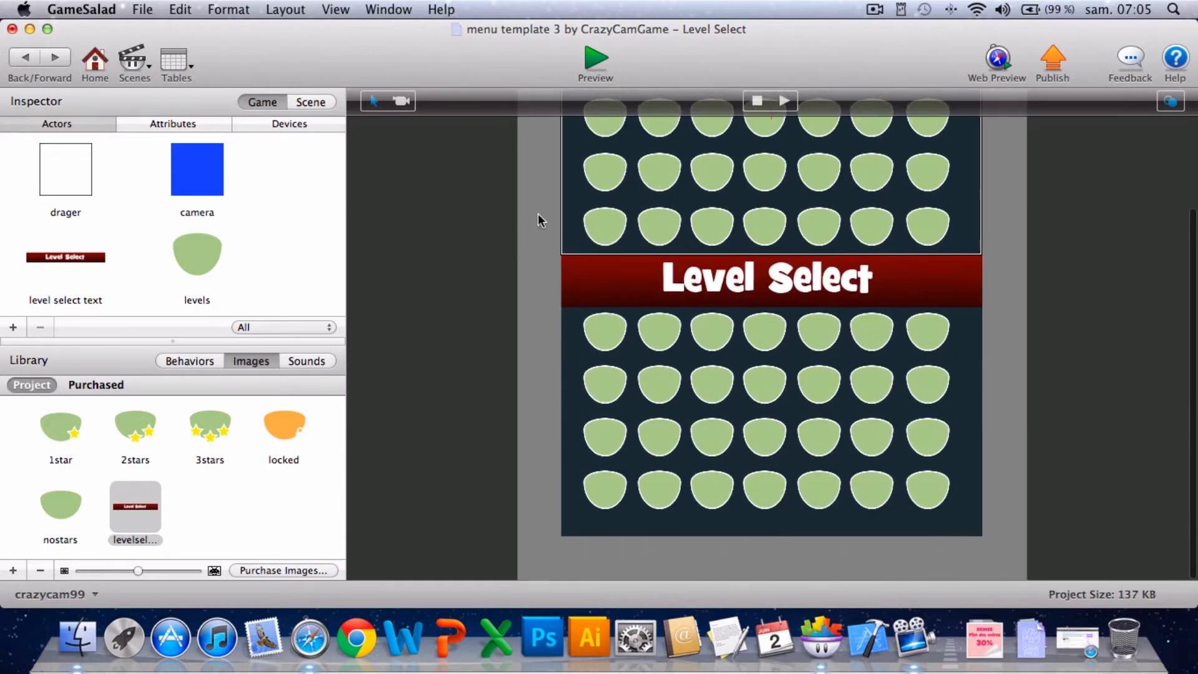
double_click(194, 263)
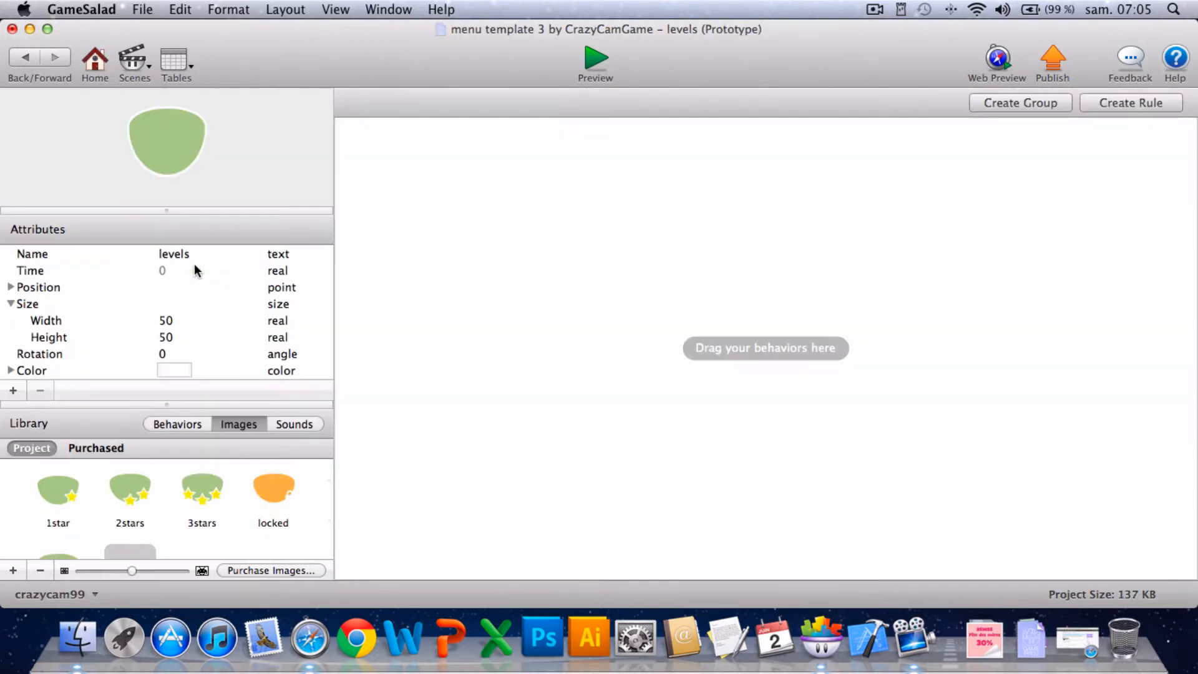
double_click(166, 319)
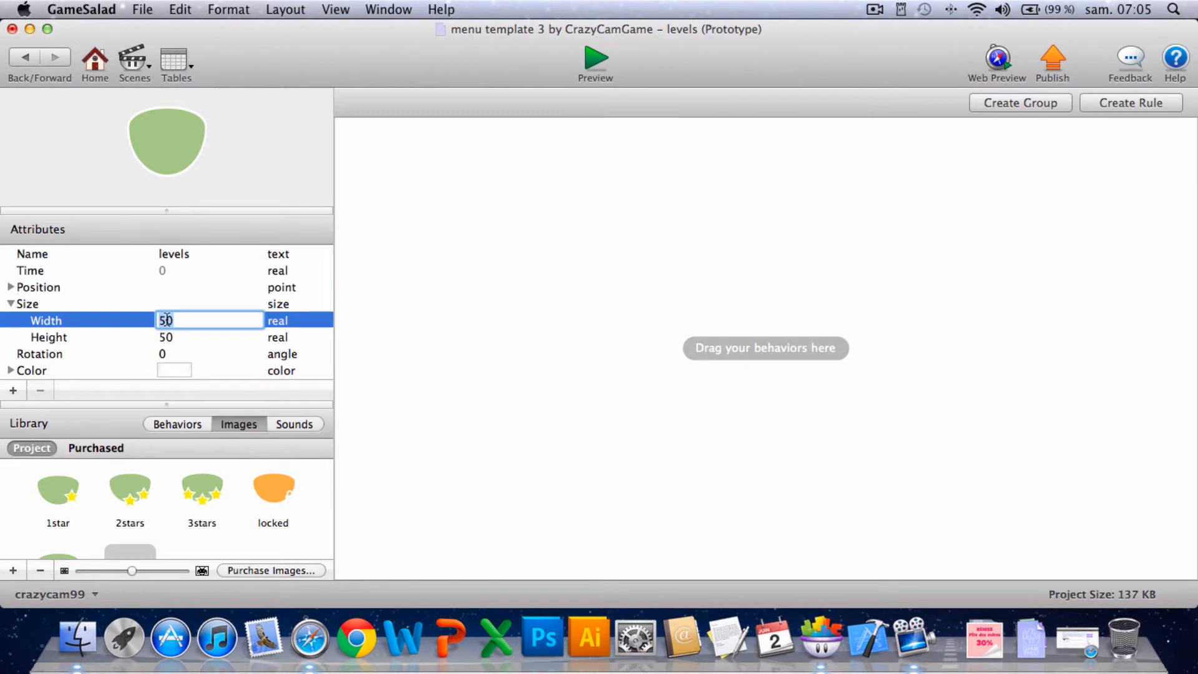
type("60")
key("Return")
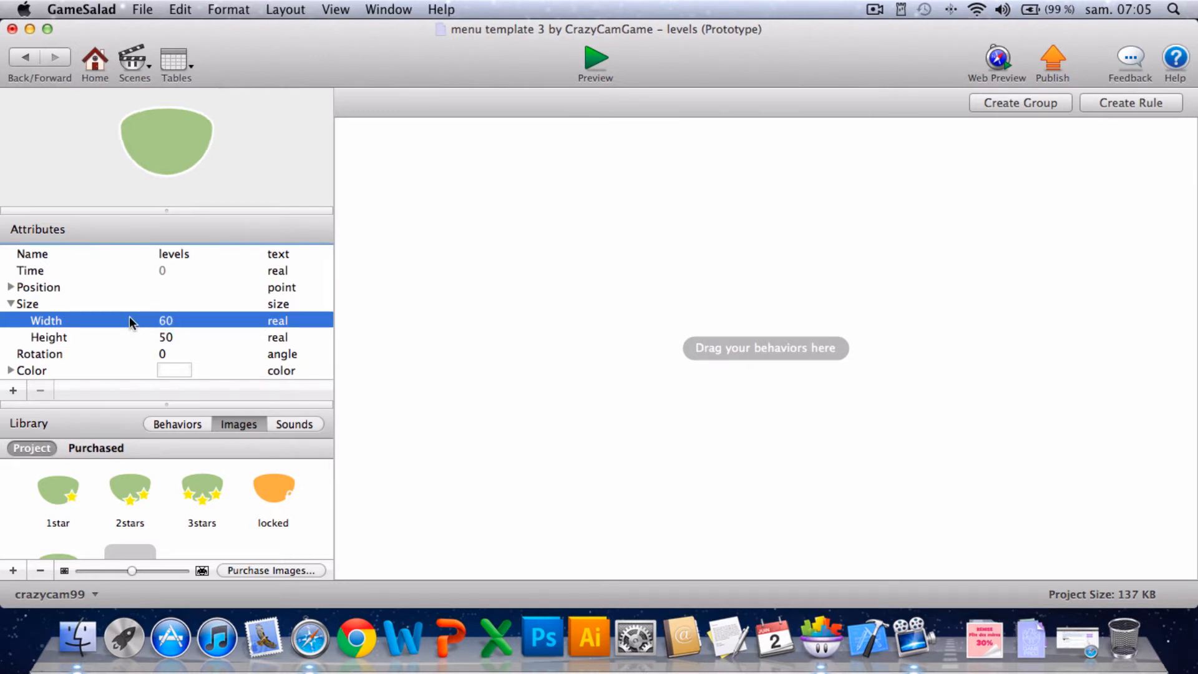
left_click(24, 57)
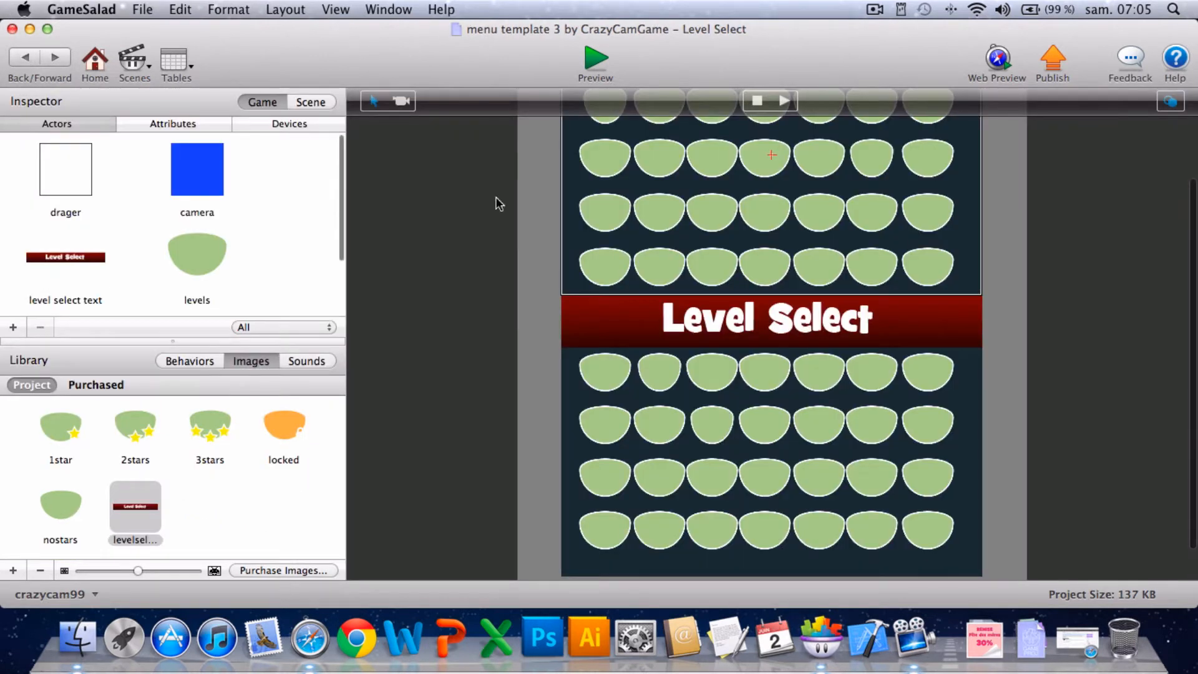
scroll(676, 267, "up", 4)
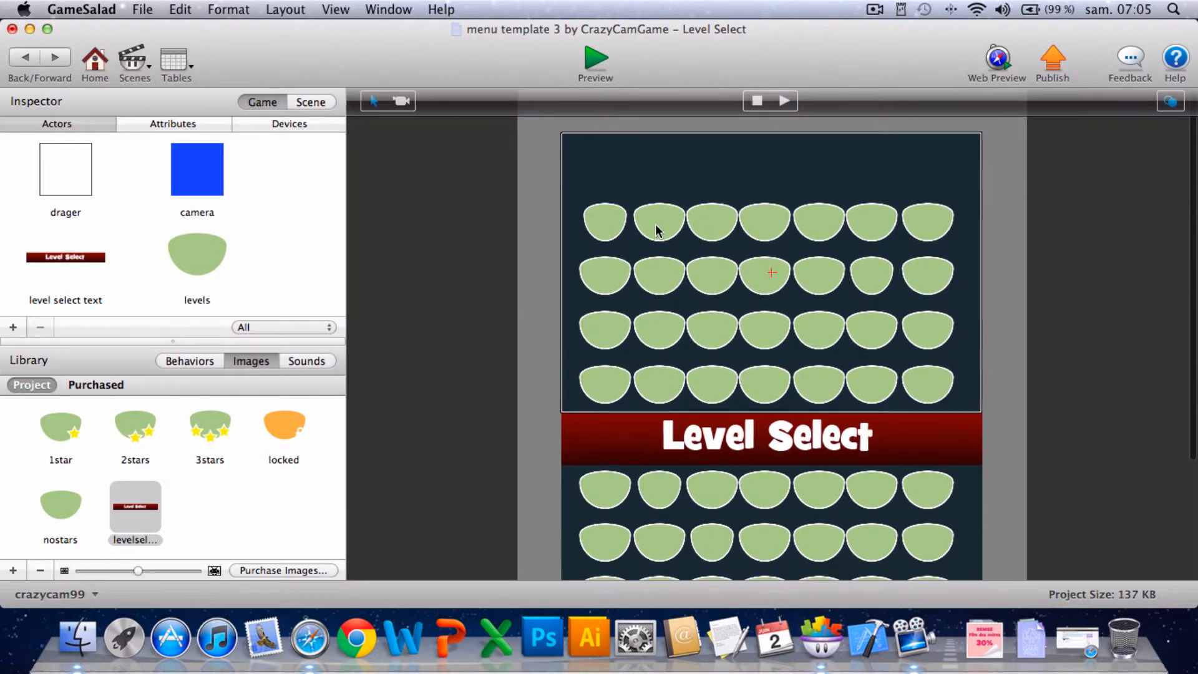
scroll(657, 252, "down", 5)
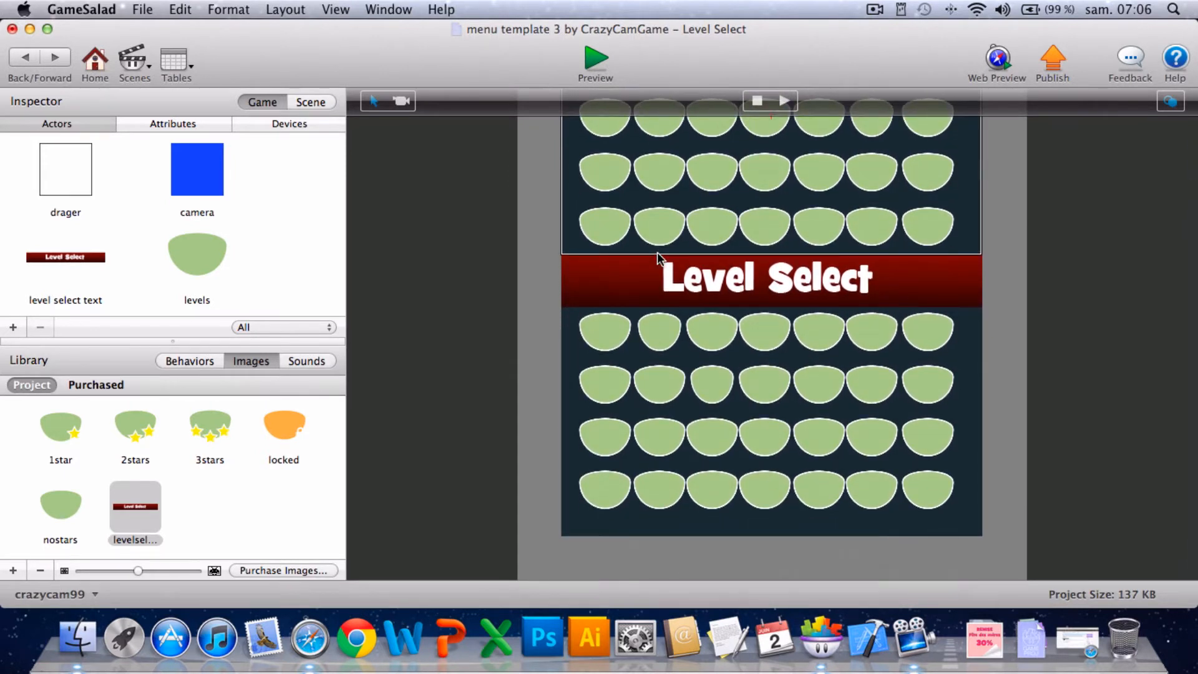
Set the width of the first level block in the upper grid's top row to 60 and return to the scene.
scroll(657, 252, "up", 5)
double_click(606, 219)
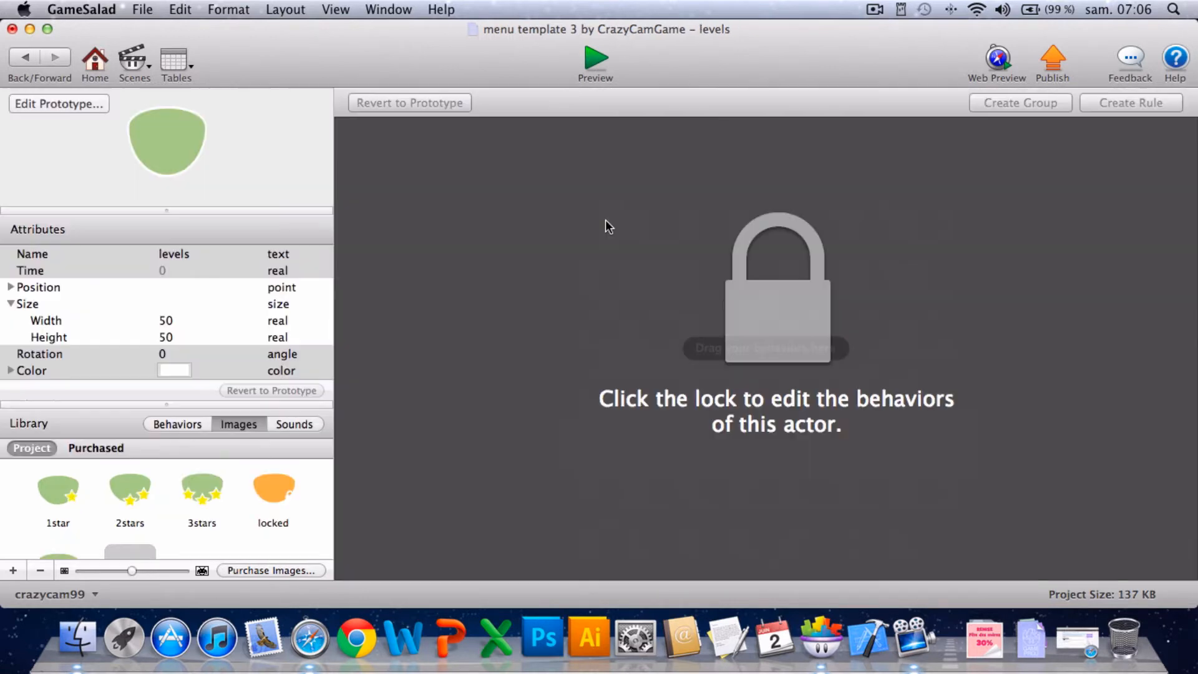
left_click(166, 320)
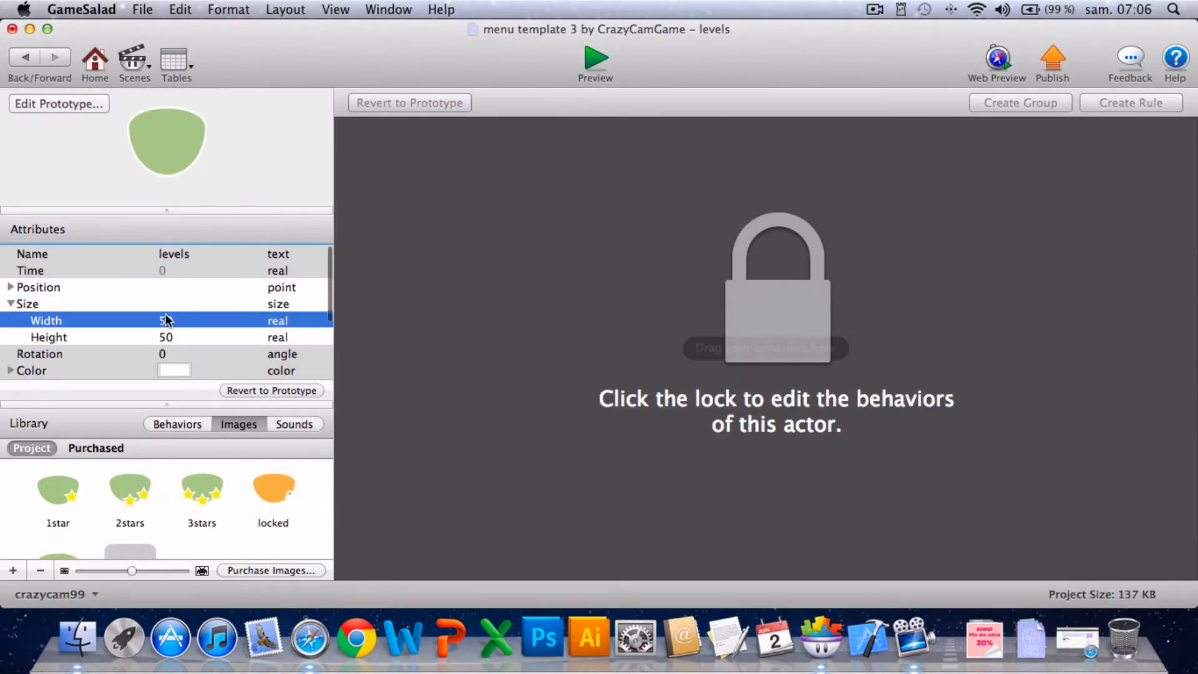
left_click(165, 320)
type("60")
key("Return")
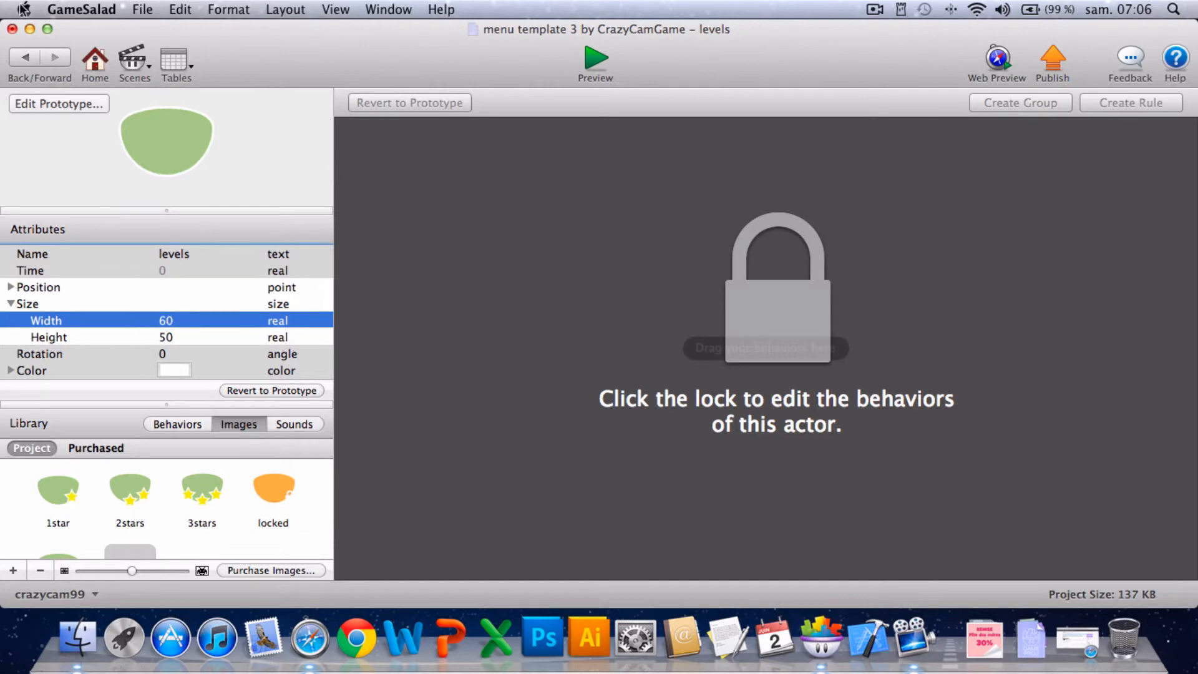
left_click(26, 57)
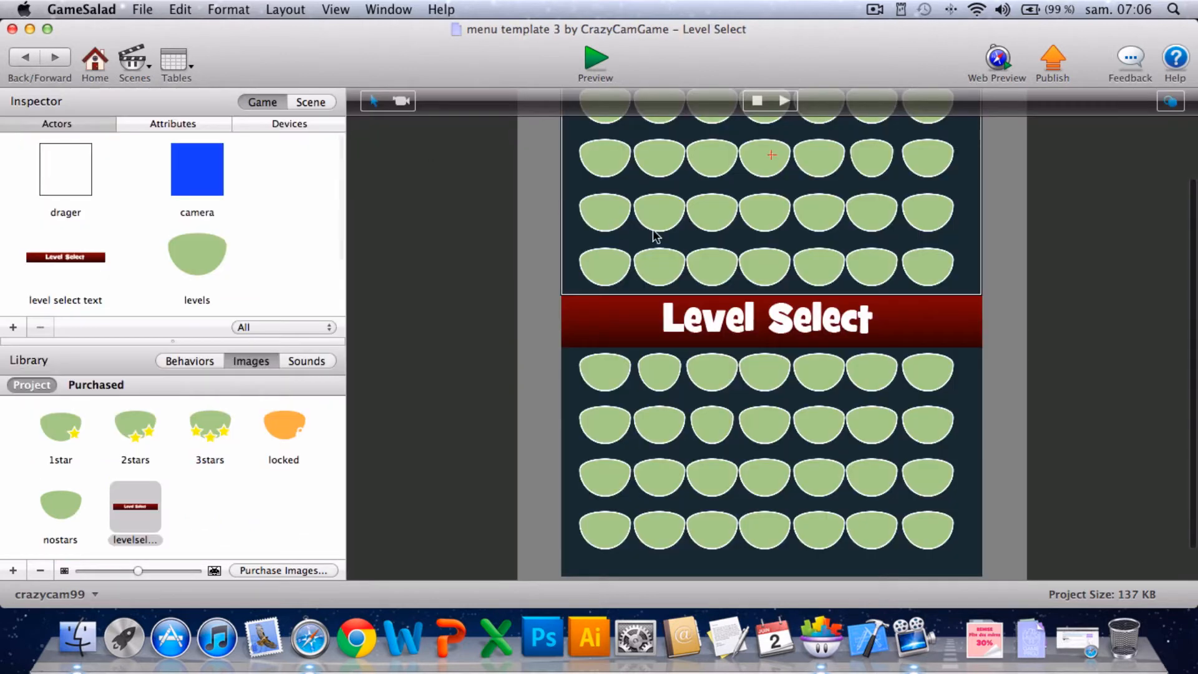
scroll(655, 236, "up", 4)
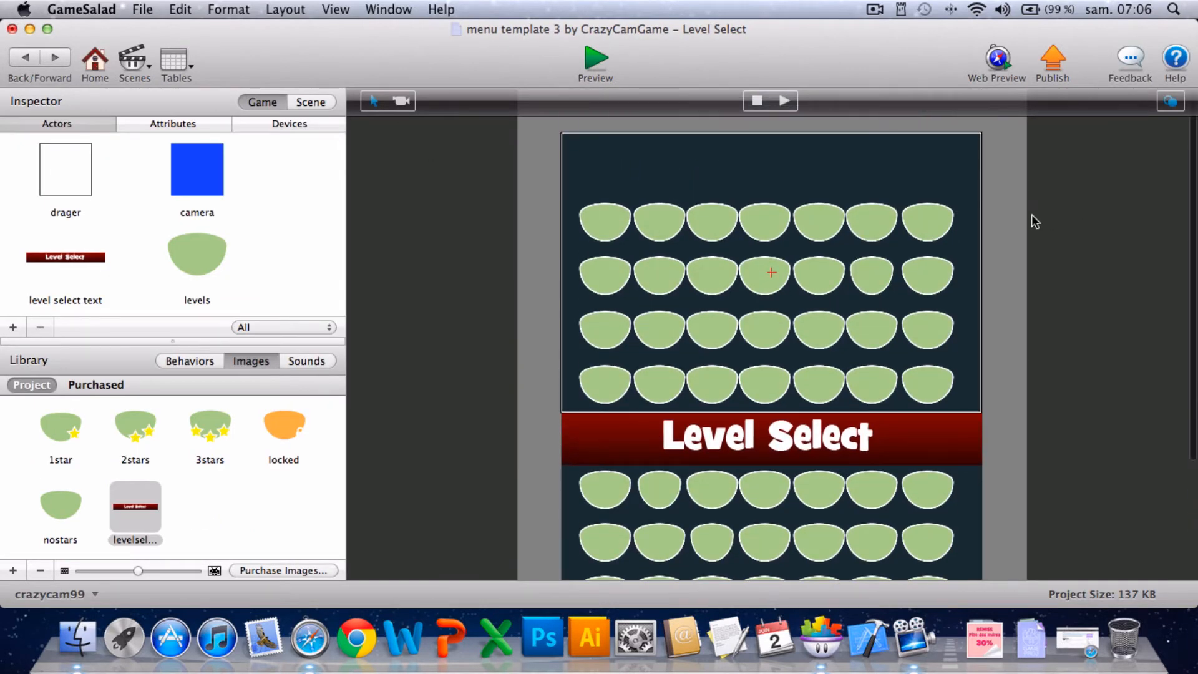
Remove the Display Text behavior from the level select text actor and check the Level Select scene in a preview.
left_click(595, 60)
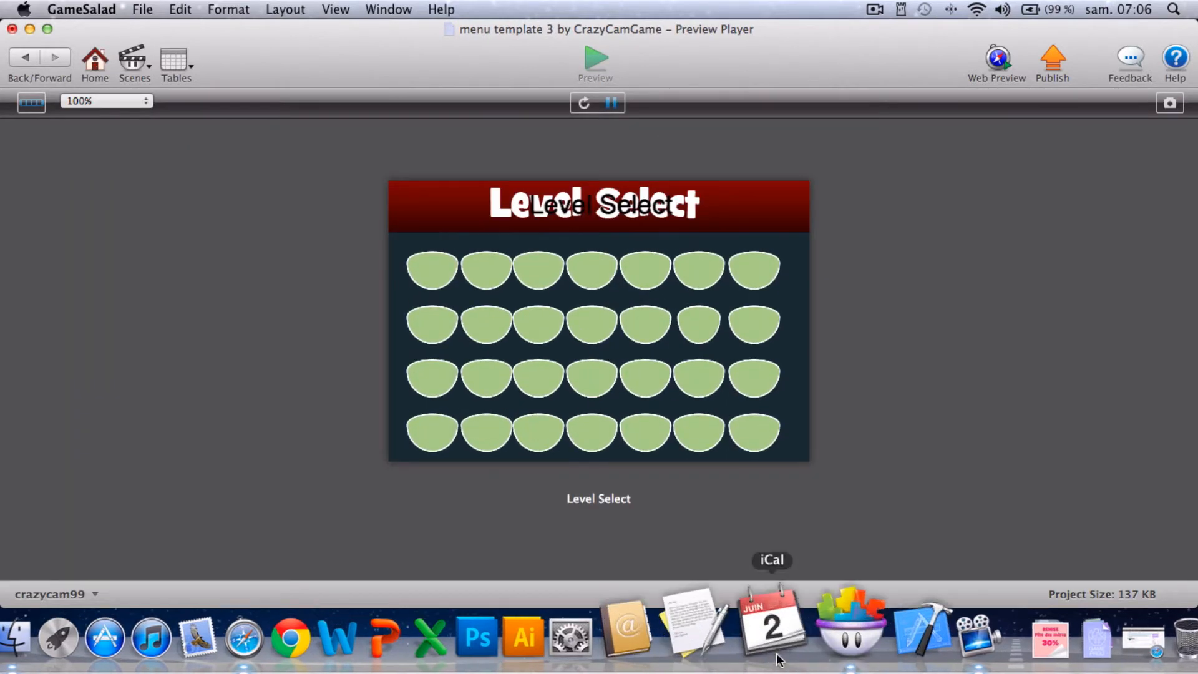
left_click(14, 61)
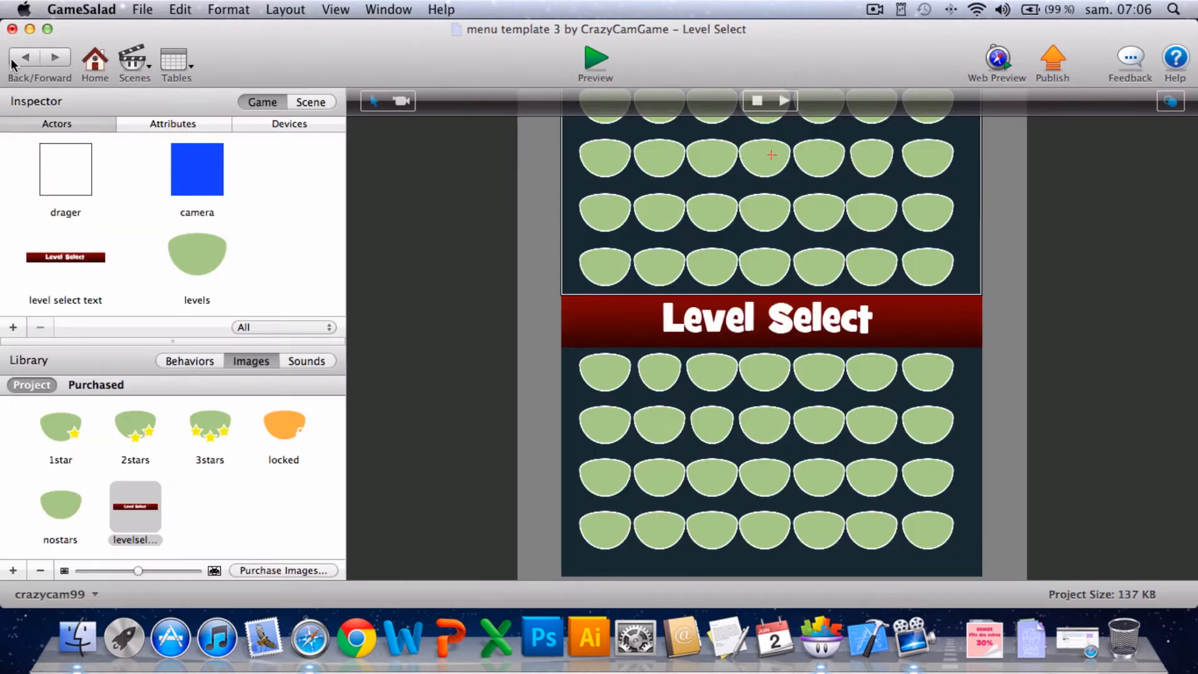
double_click(53, 255)
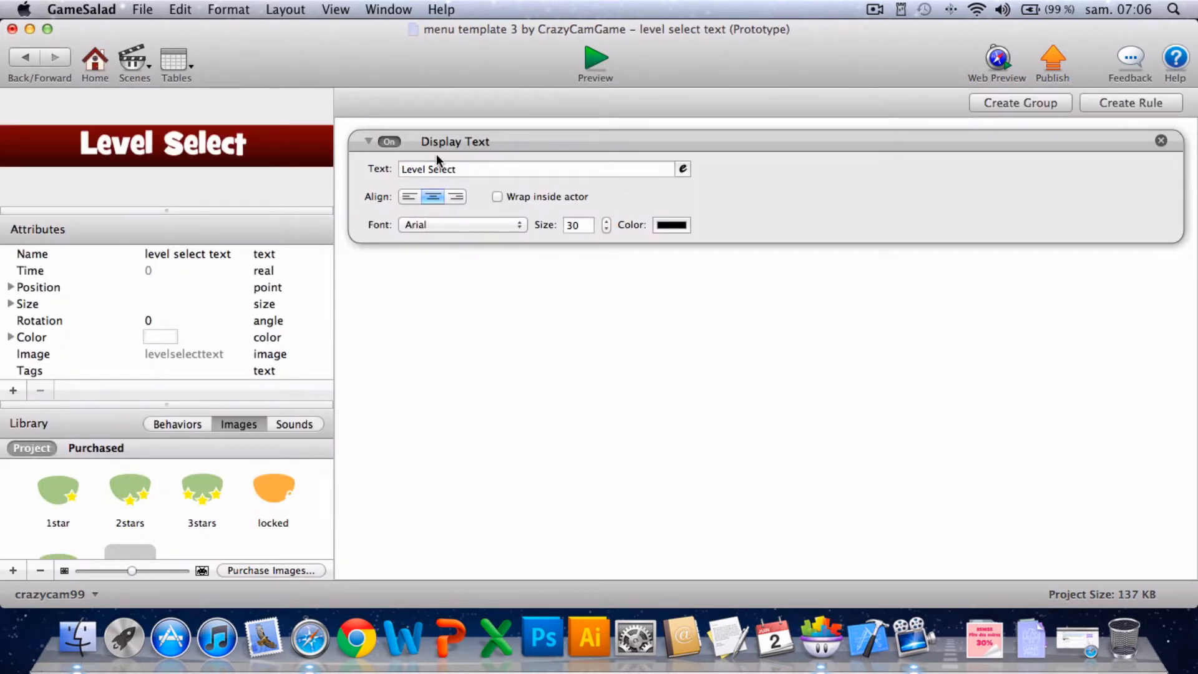
left_click(1161, 141)
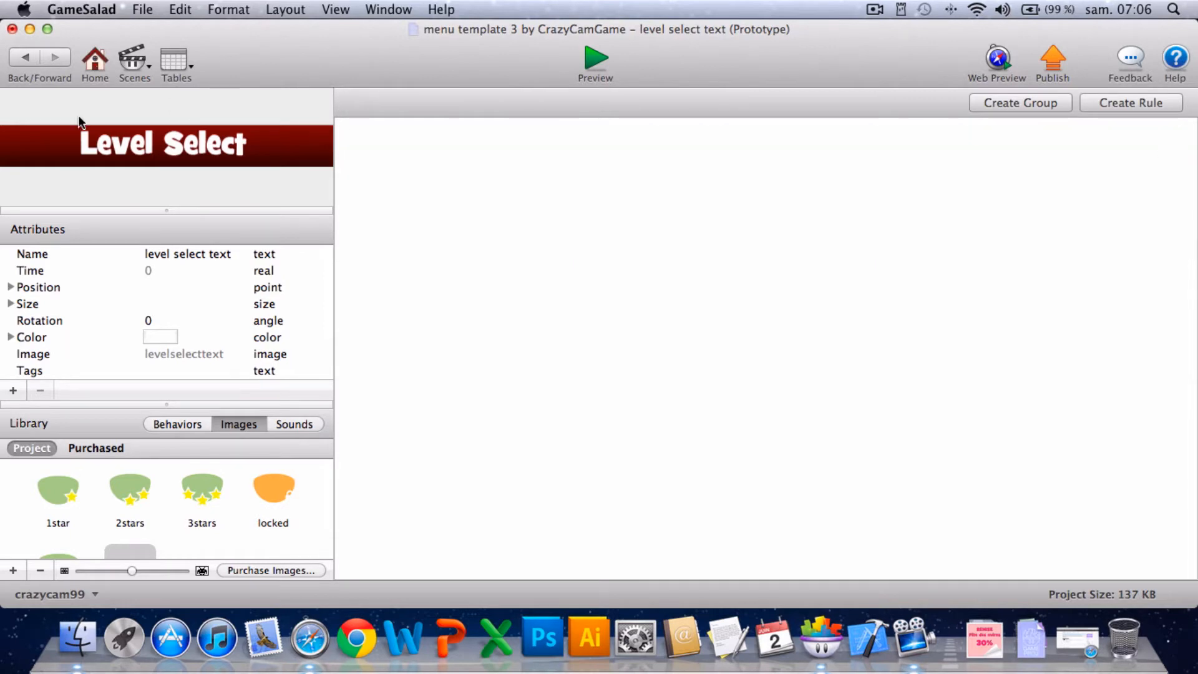
left_click(25, 58)
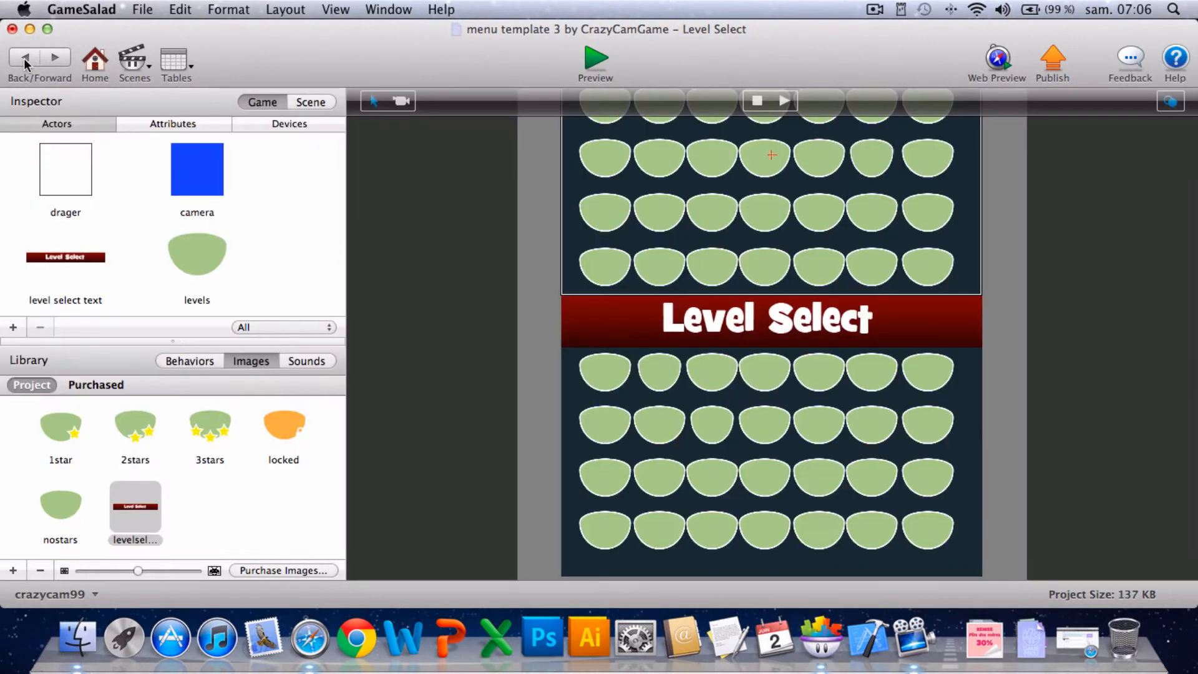
left_click(593, 58)
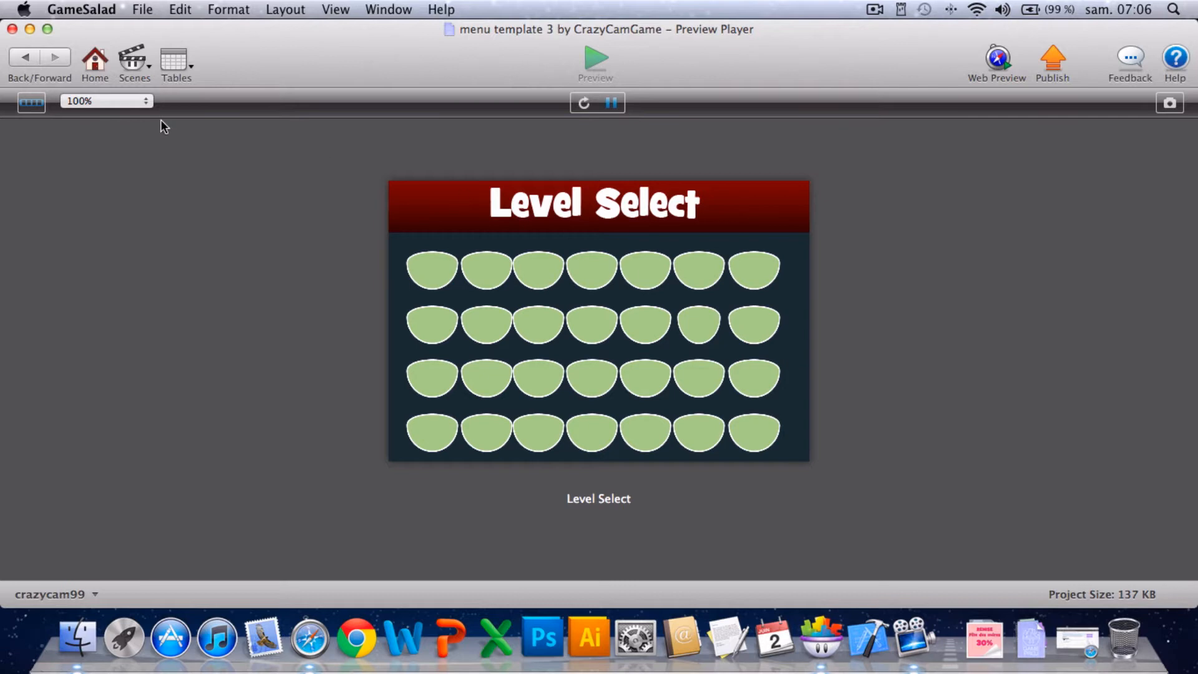
left_click(25, 58)
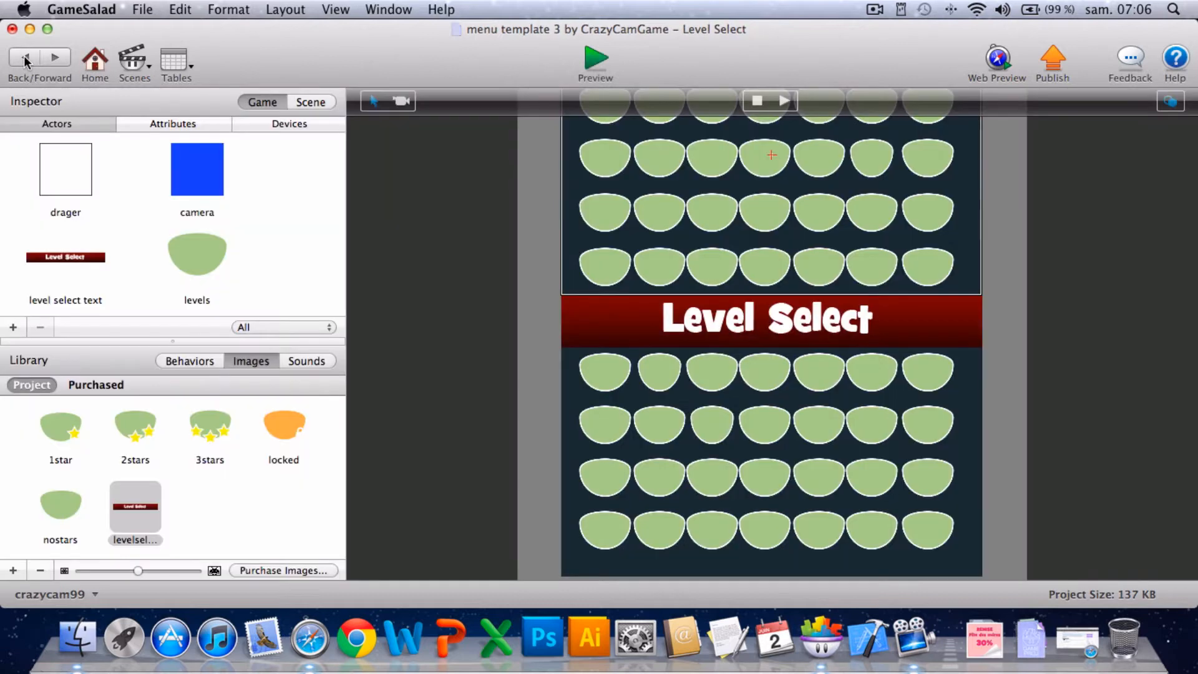
Save the project and preview the game from the Menu scene, using Play to reach the level select screen.
key("super+s")
left_click(96, 61)
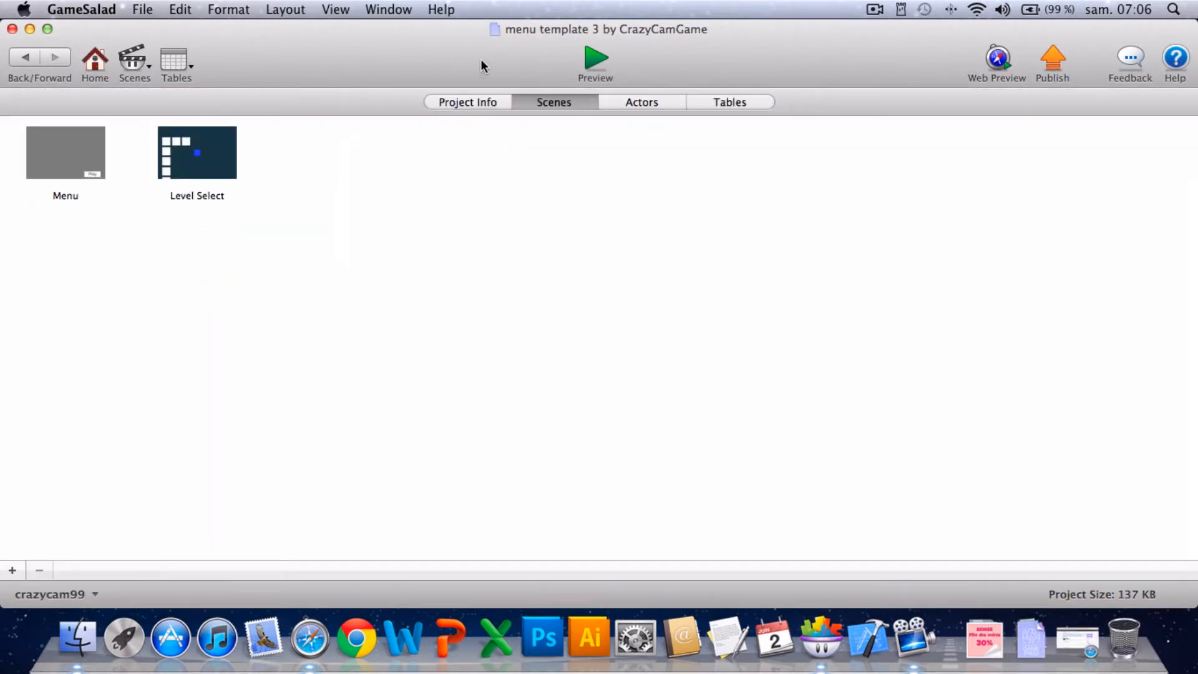
left_click(607, 57)
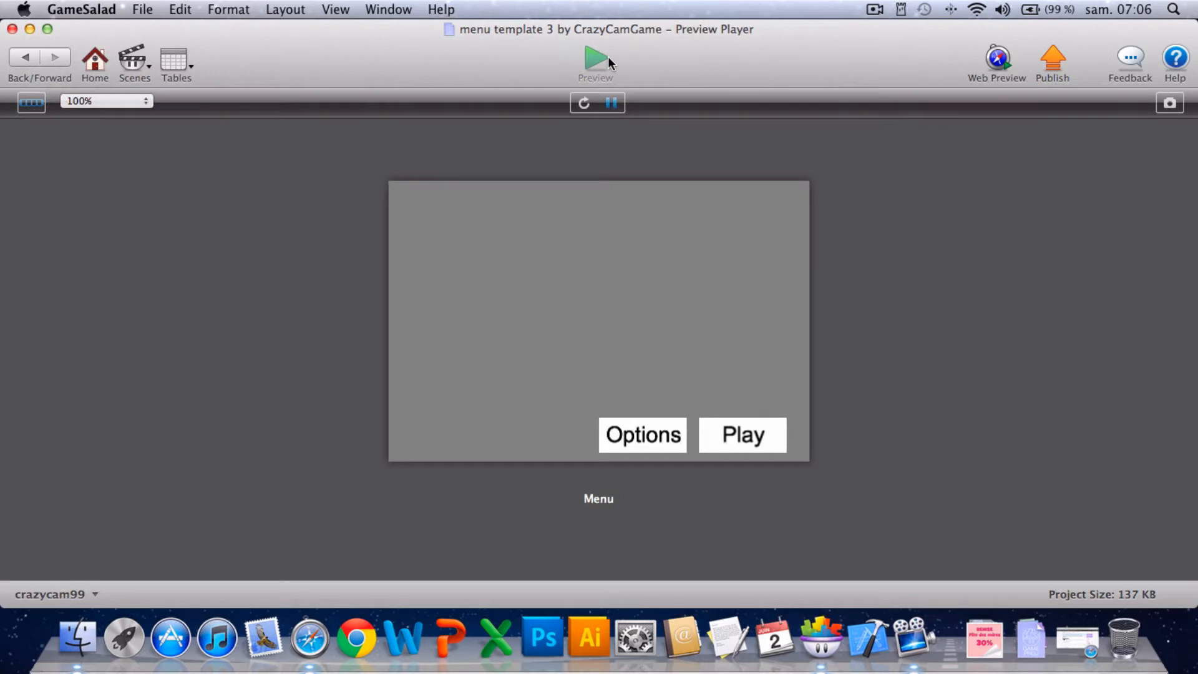
left_click(759, 435)
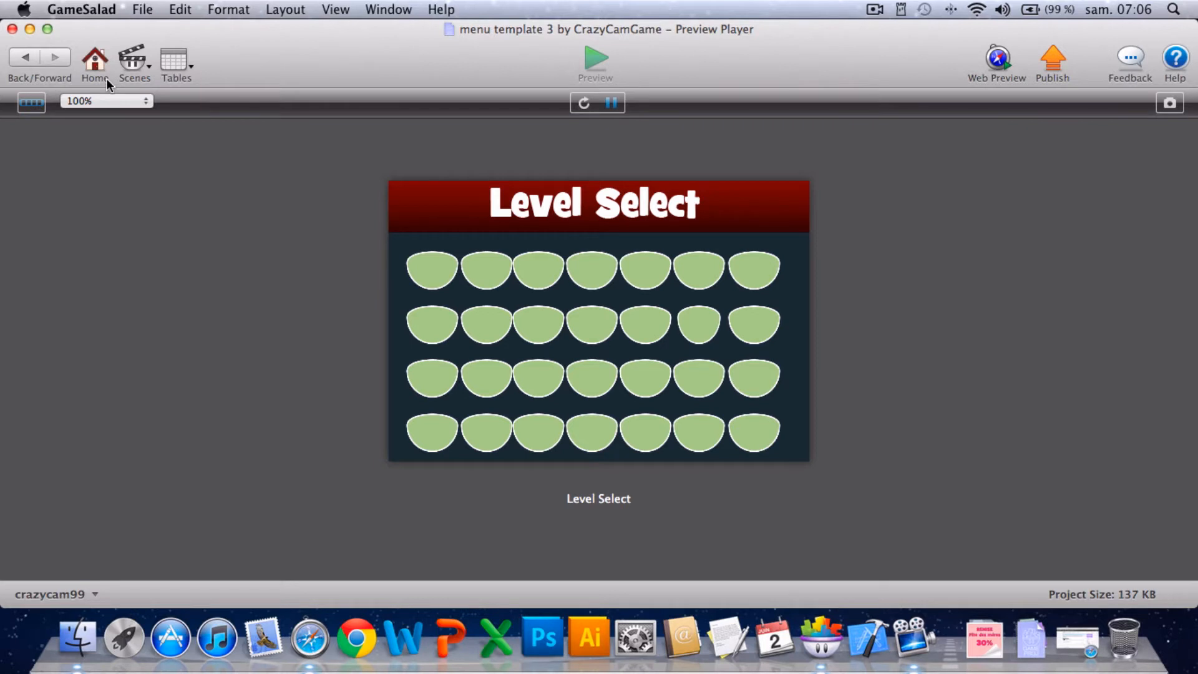
left_click(879, 10)
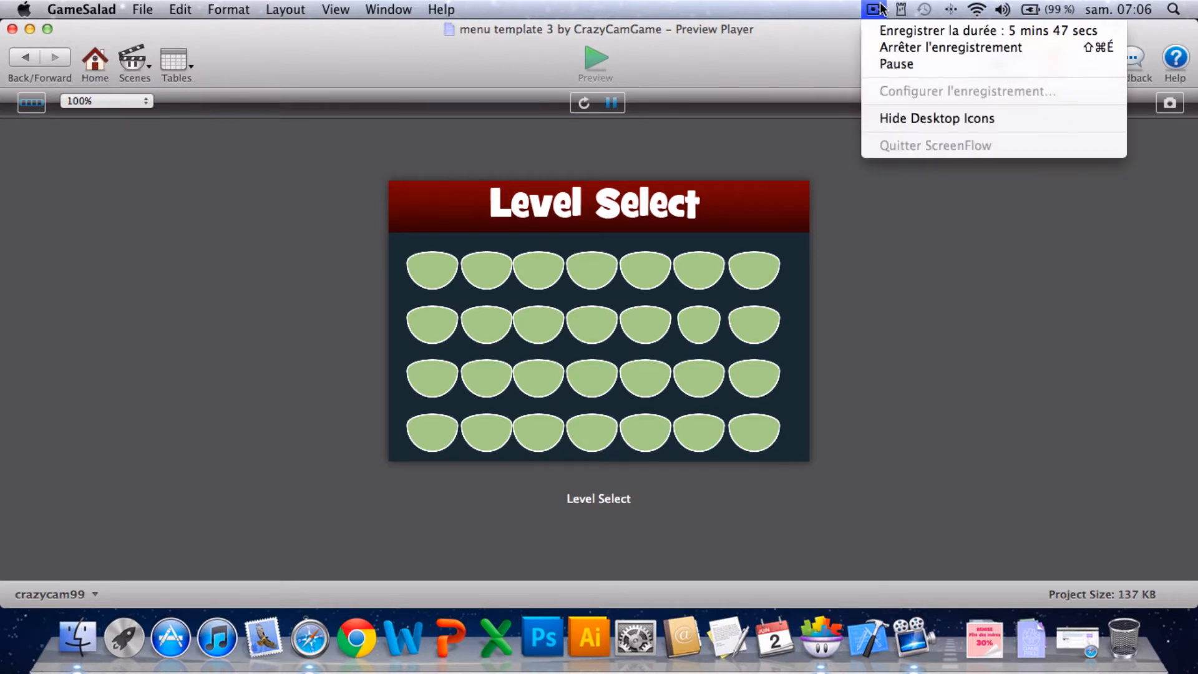
left_click(847, 47)
Add a new scene to the project, open it for a quick look and return to the scenes overview.
left_click(86, 61)
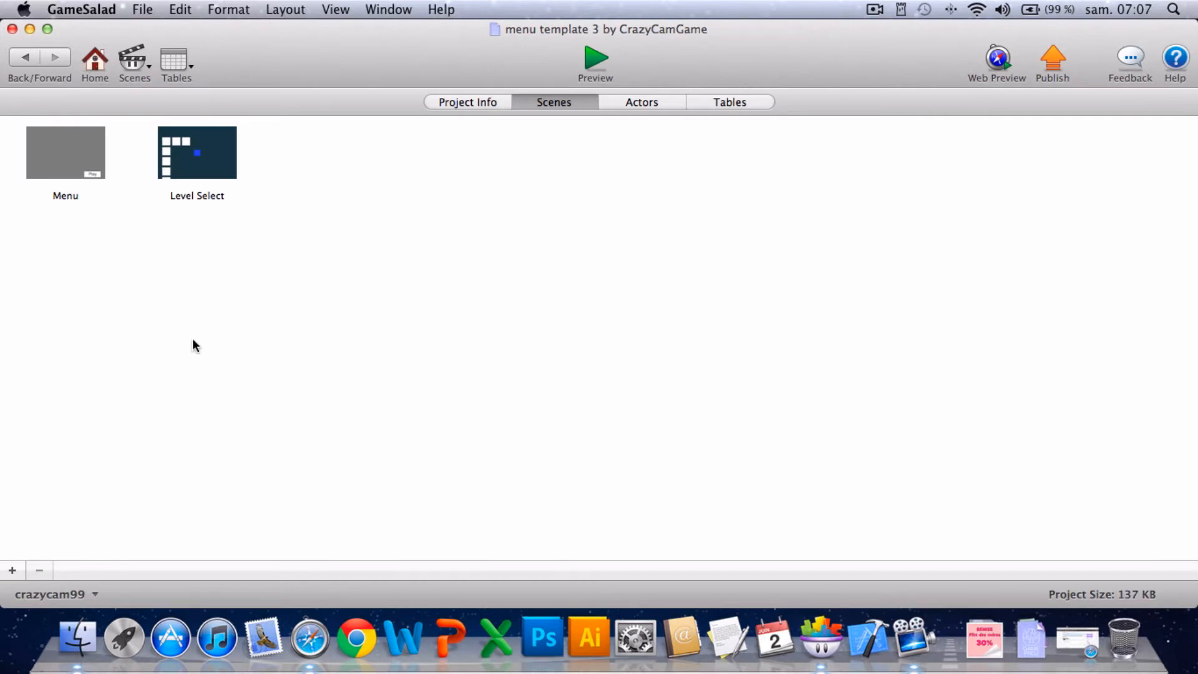
left_click(9, 572)
left_click(342, 309)
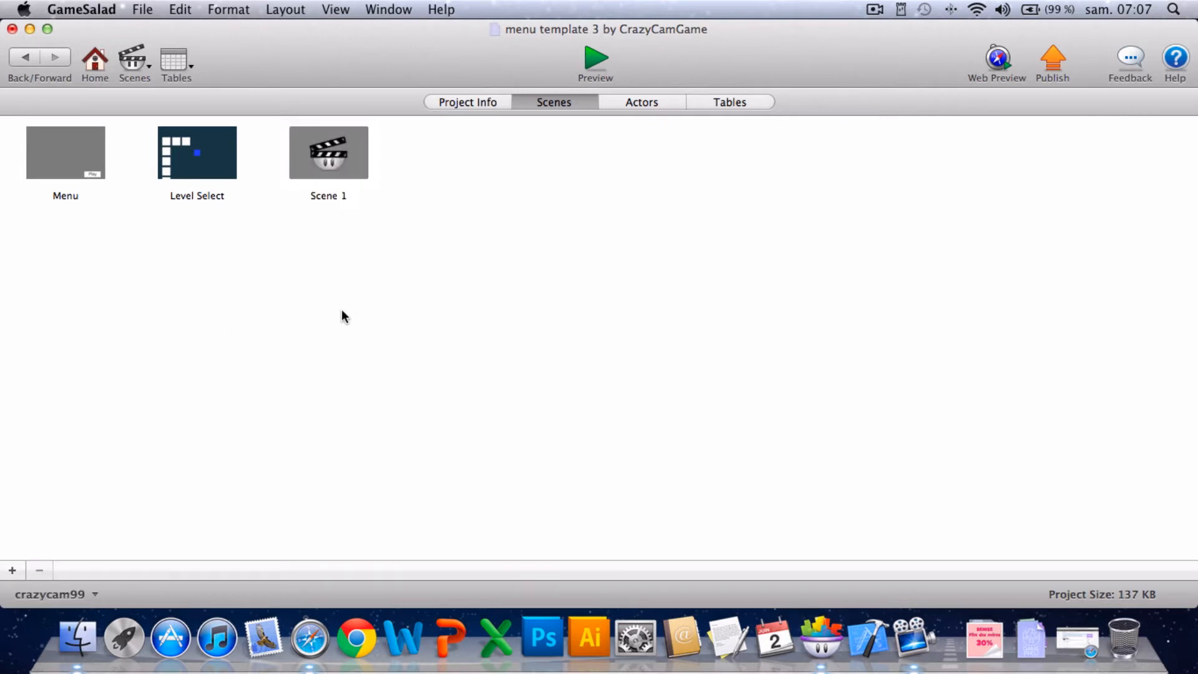
left_click(337, 147)
double_click(337, 148)
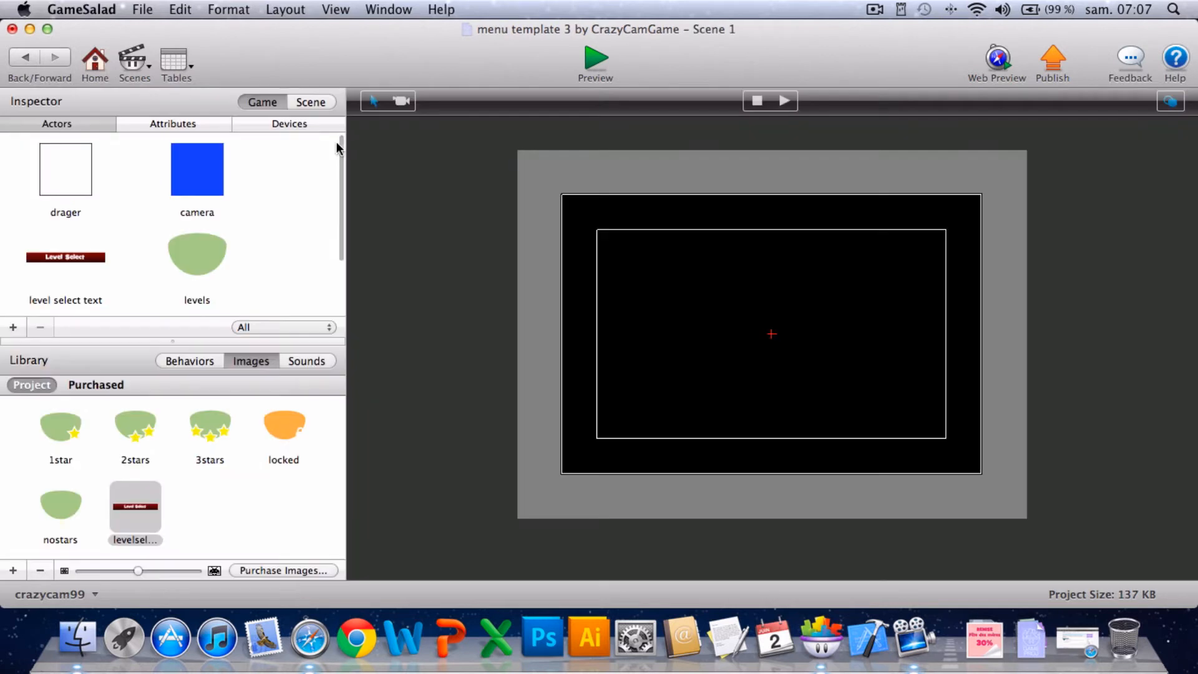
left_click(35, 64)
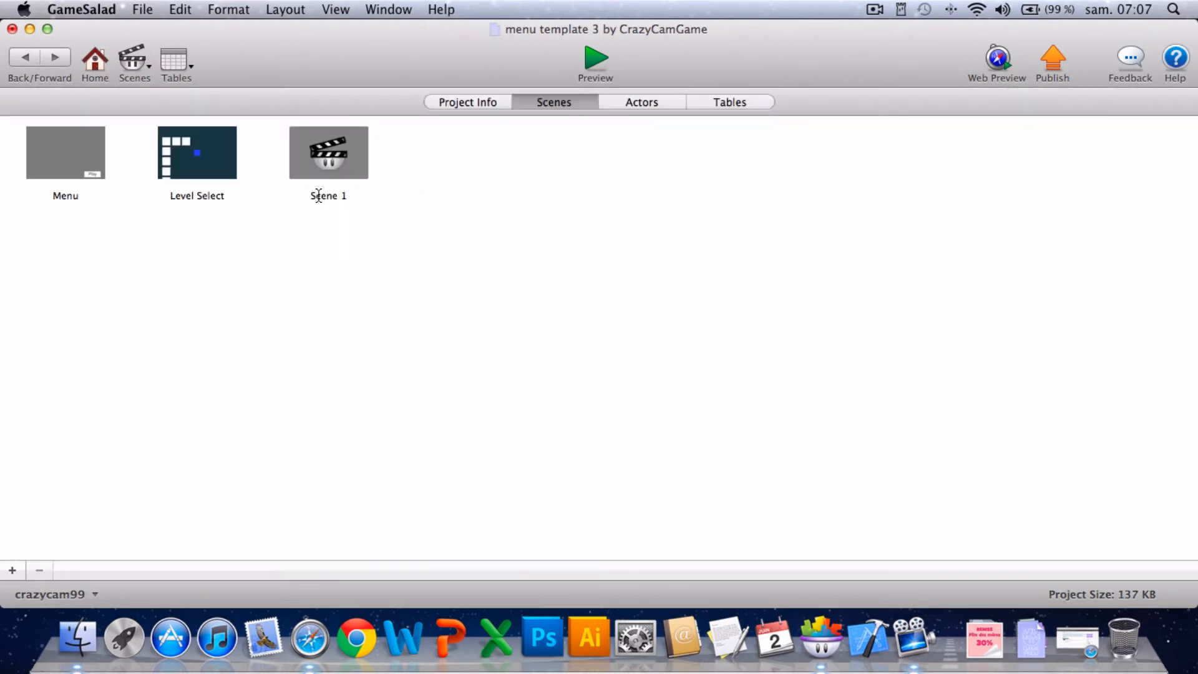
Rename the newly added scene as level 1.
left_click(343, 196)
key("BackSpace")
key("BackSpace")
key("BackSpace")
key("BackSpace")
key("BackSpace")
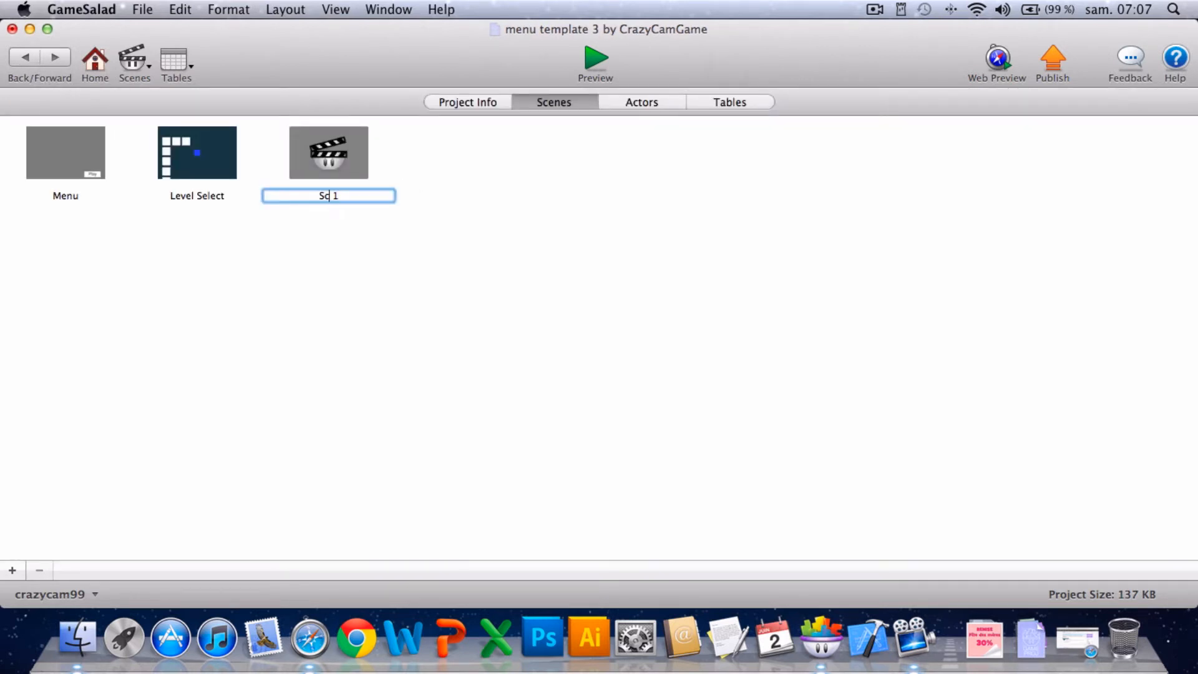
type("level")
key("Return")
Open the level 1 scene and create a new actor named firefly.
left_click(337, 149)
double_click(337, 148)
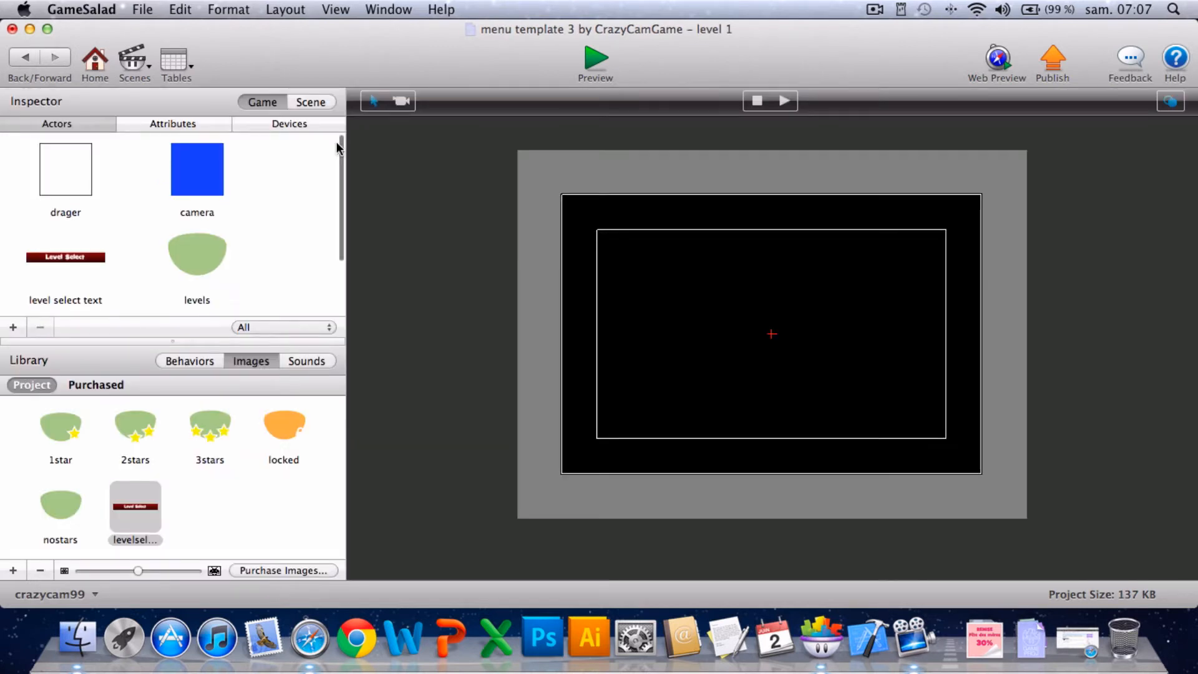
left_click(187, 362)
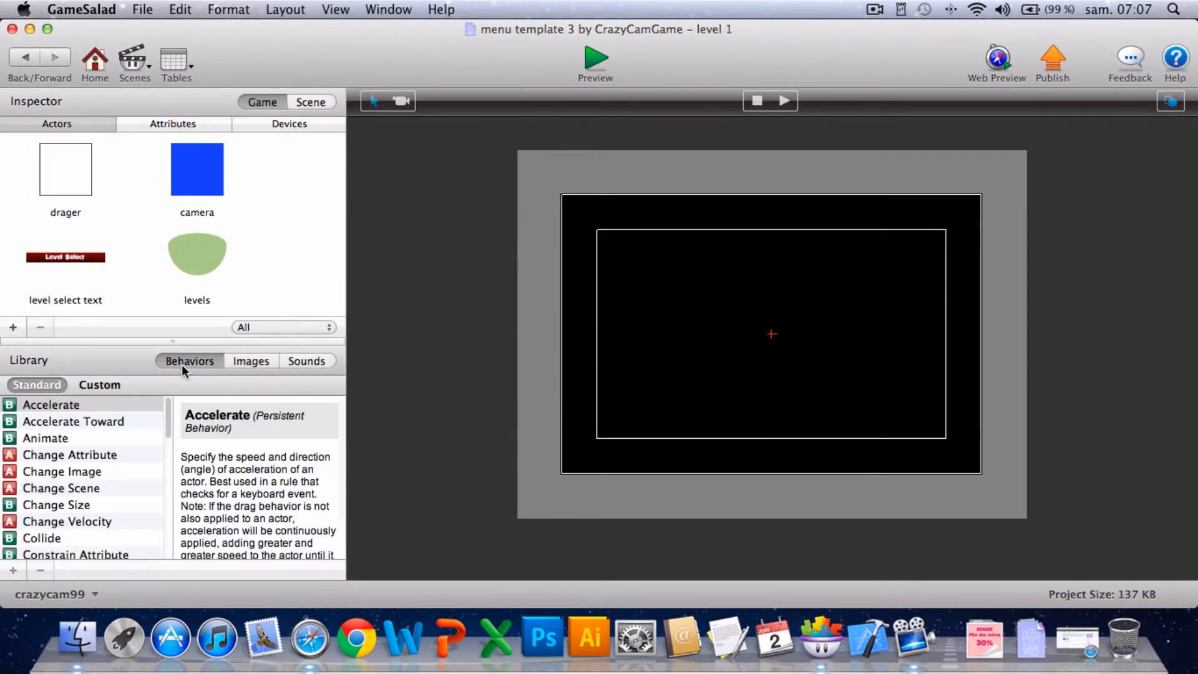
scroll(254, 275, "down", 3)
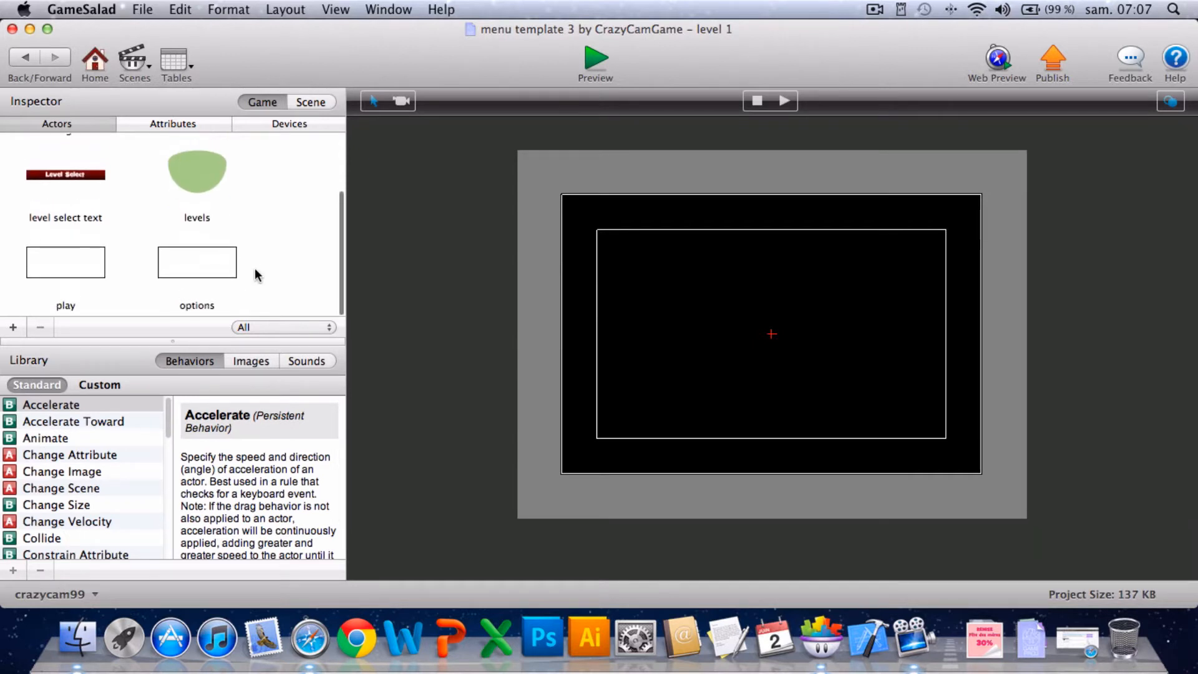
left_click(12, 328)
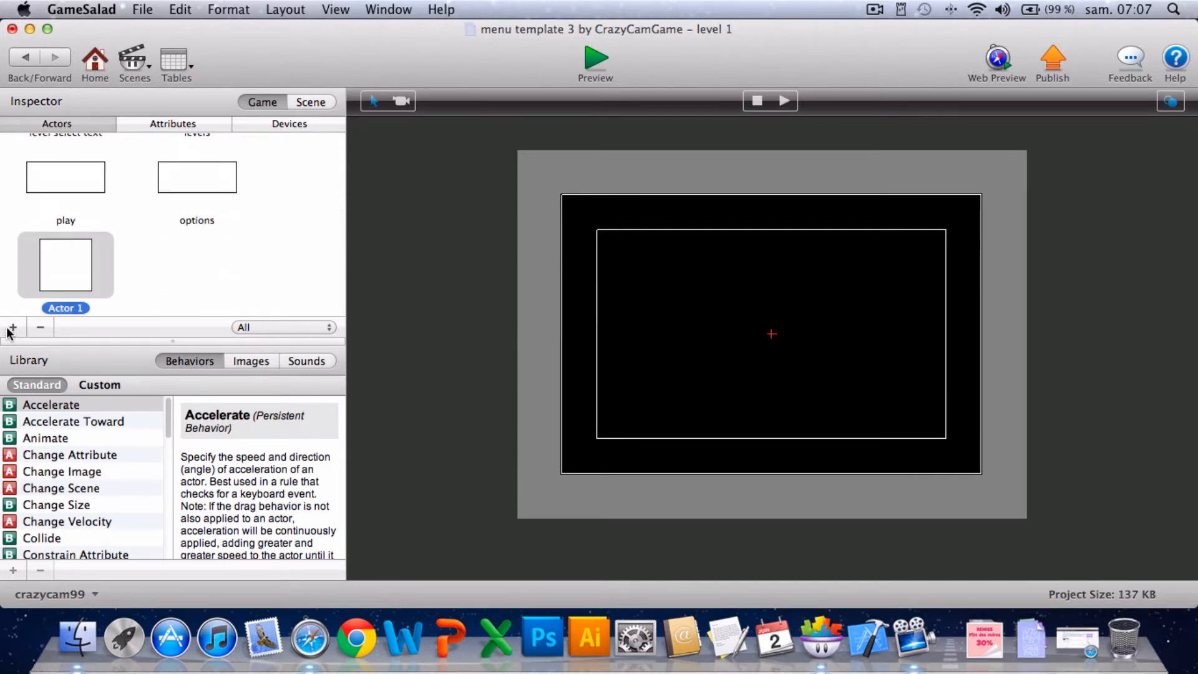
double_click(84, 308)
left_click_drag(85, 308, 2, 317)
key("BackSpace")
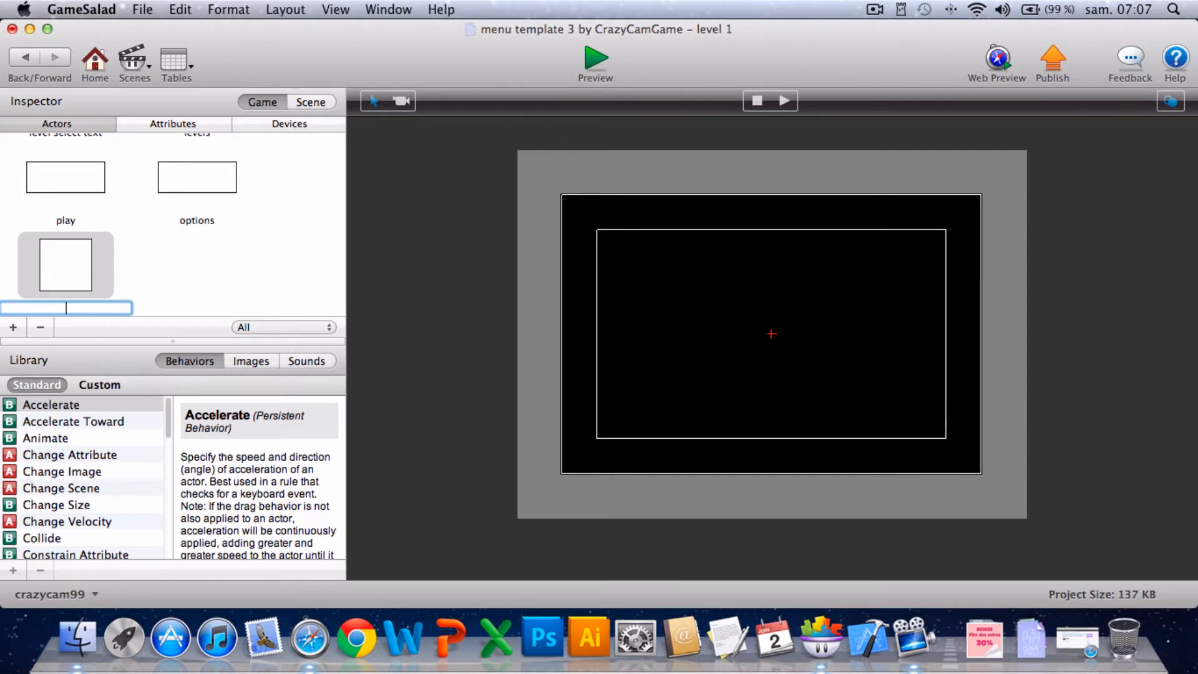
type("firefly")
left_click(10, 313)
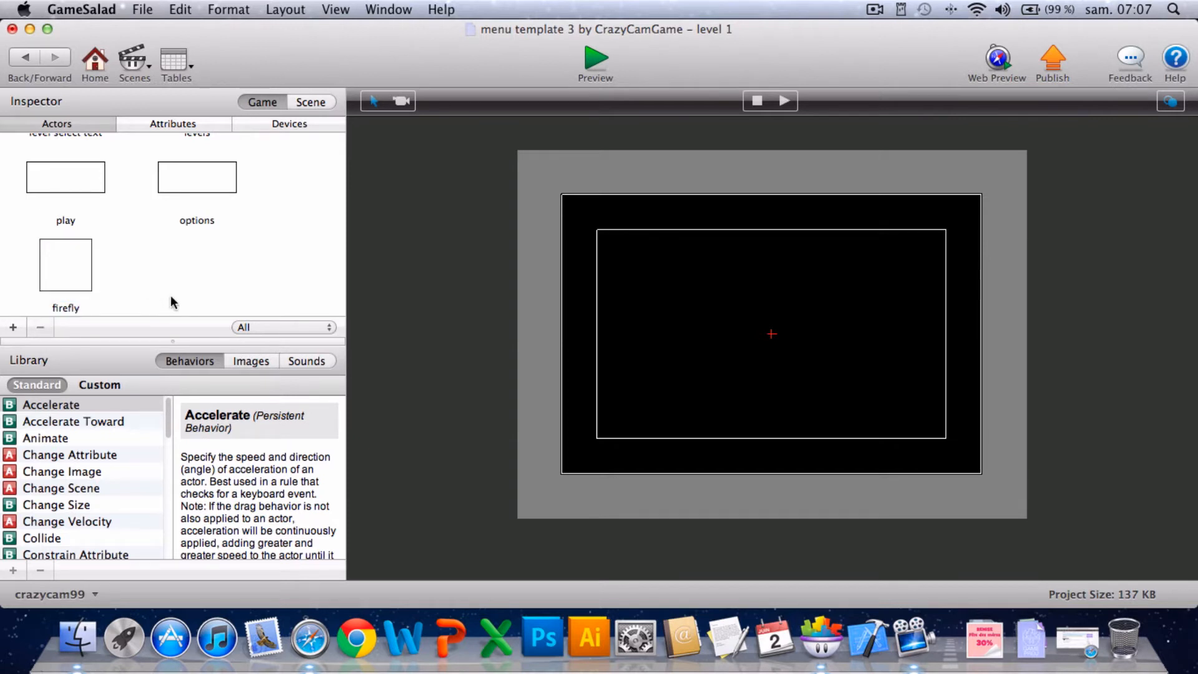
Create another new actor named light.
left_click(13, 327)
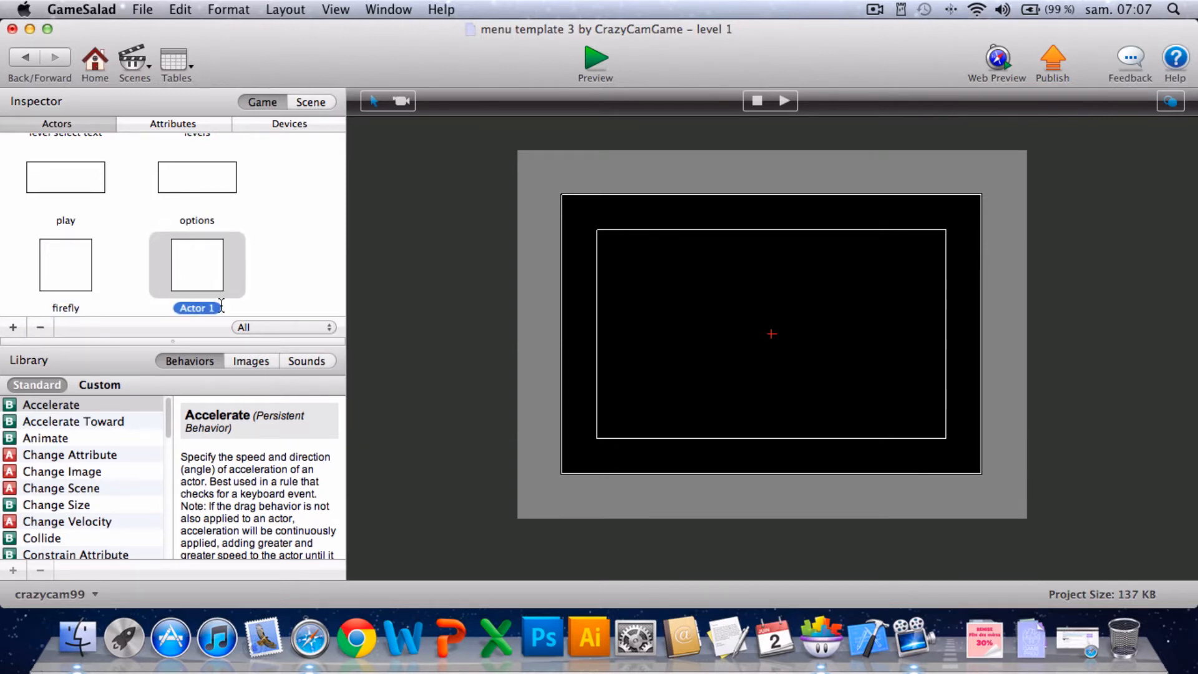
type("li")
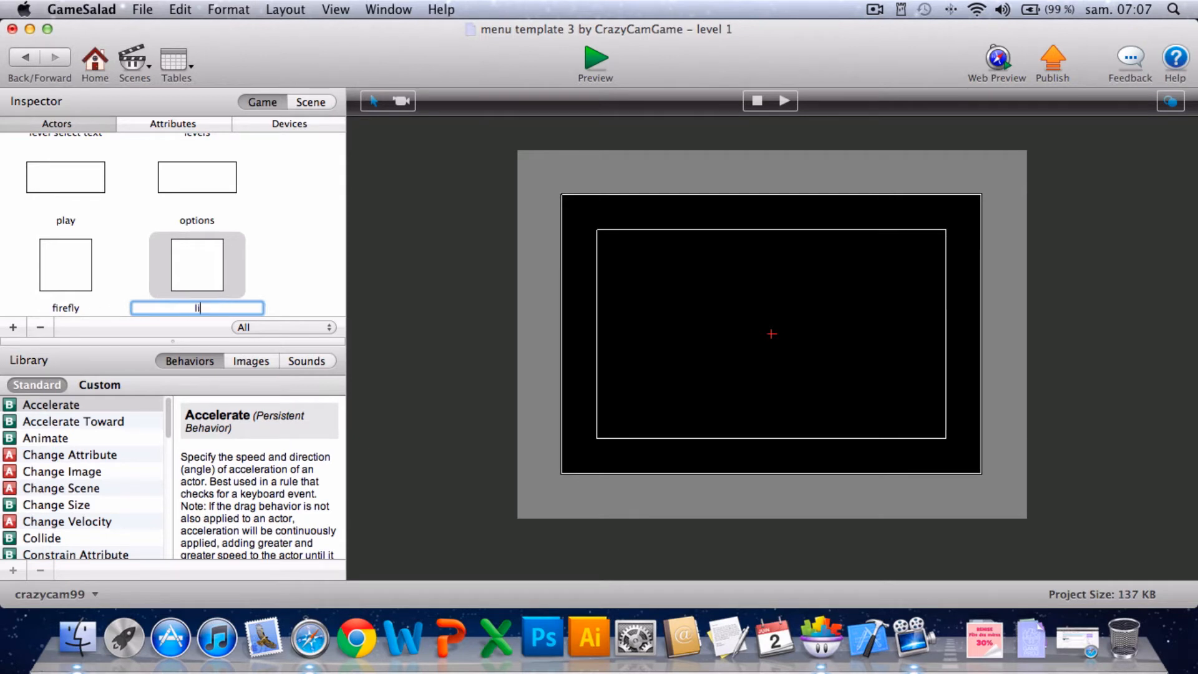
type("ght")
left_click(287, 268)
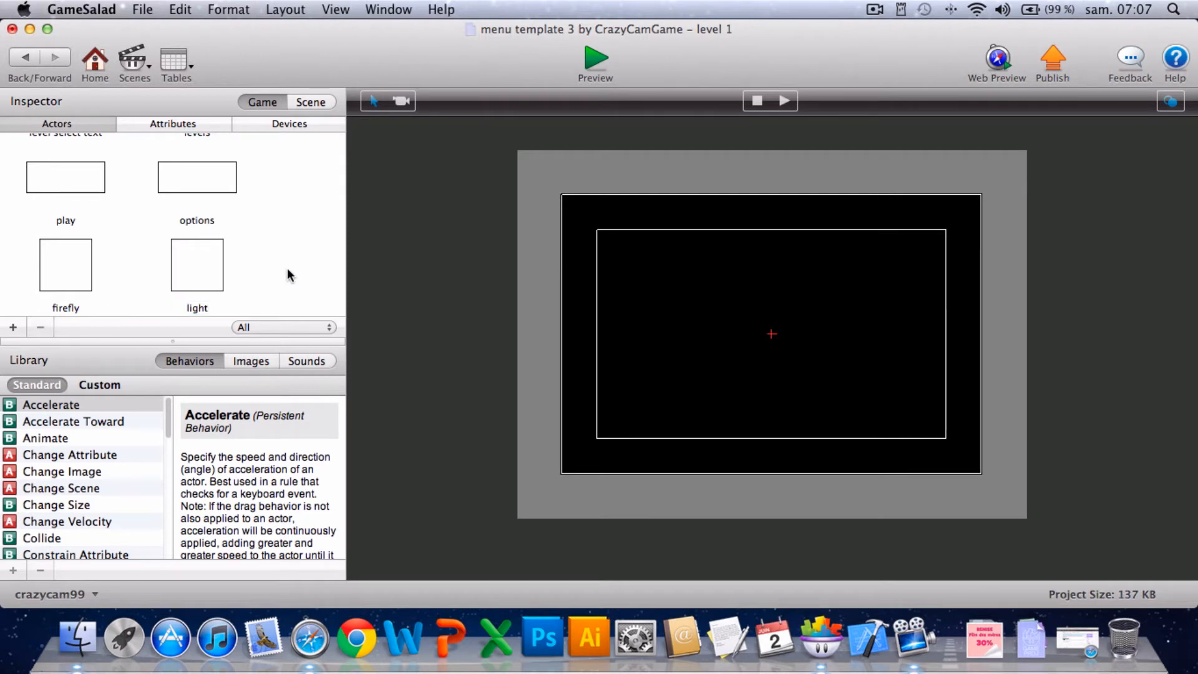
Set the light actor's width and height to 40 and place one in the upper middle of the level 1 scene.
double_click(190, 286)
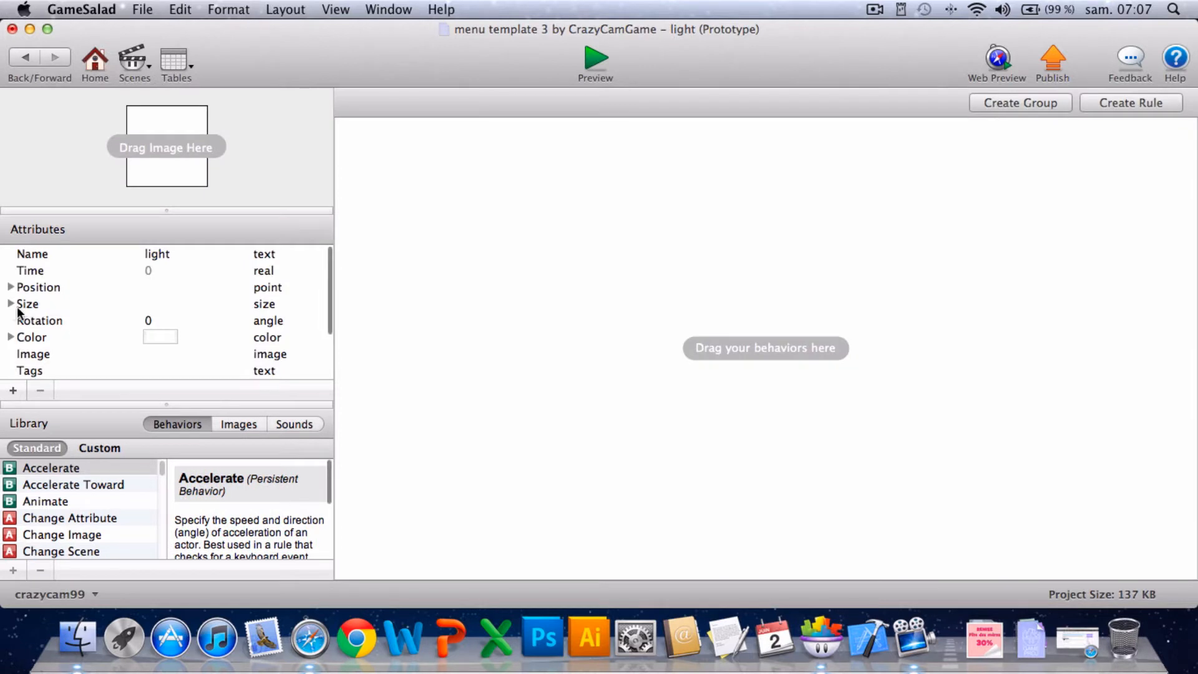
left_click(11, 303)
left_click(163, 321)
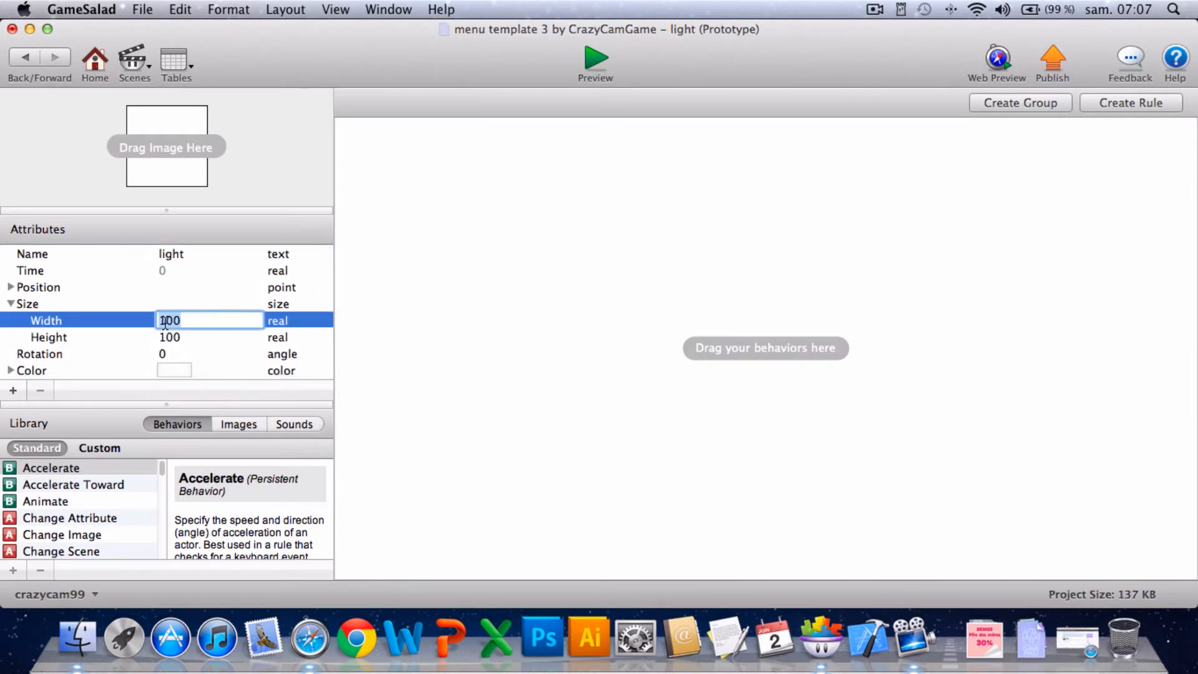
type("40")
key("Tab")
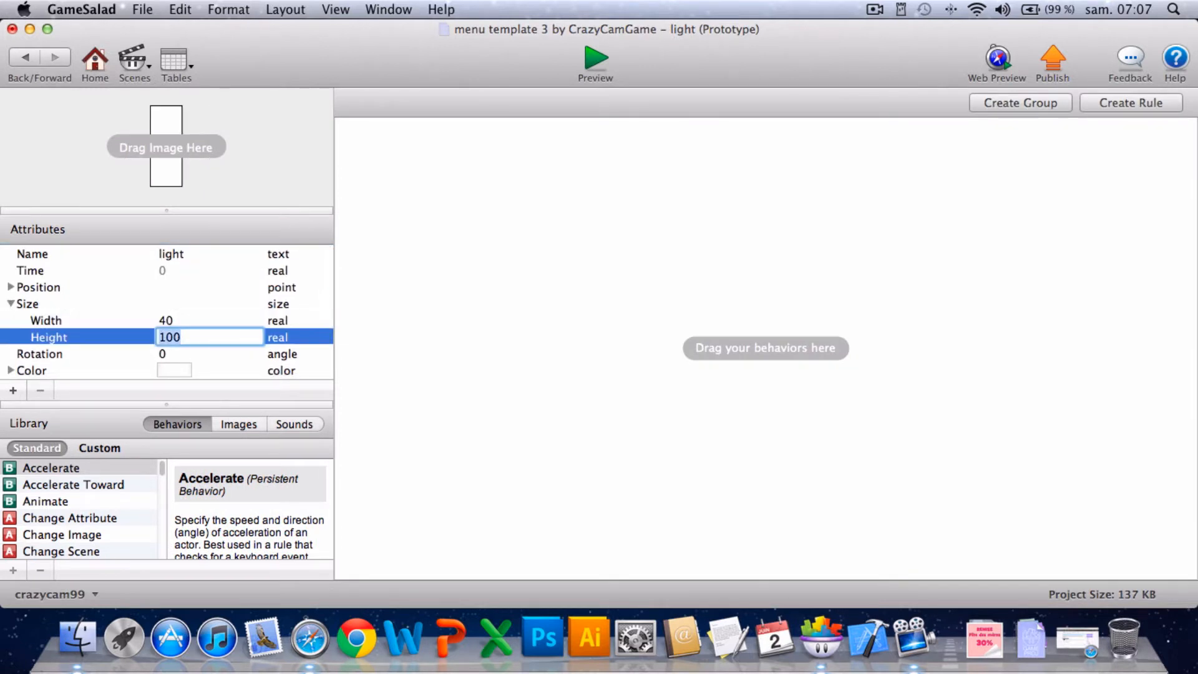
type("40")
left_click(119, 322)
left_click(23, 56)
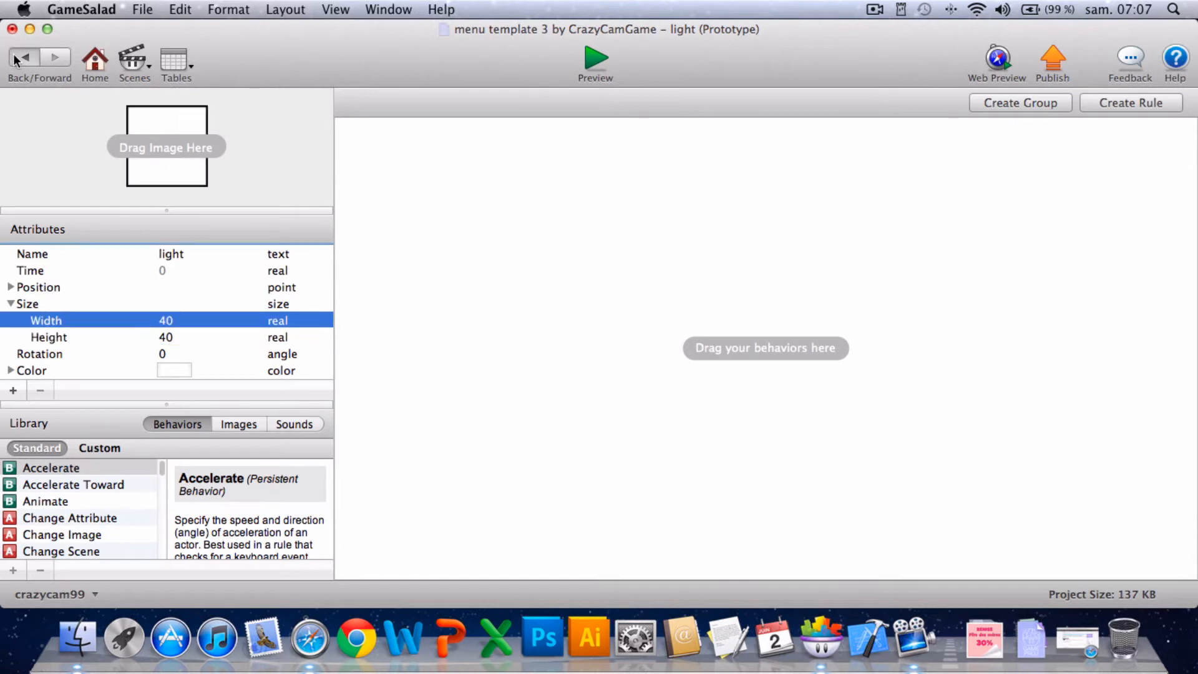
scroll(187, 237, "down", 3)
left_click_drag(198, 262, 764, 255)
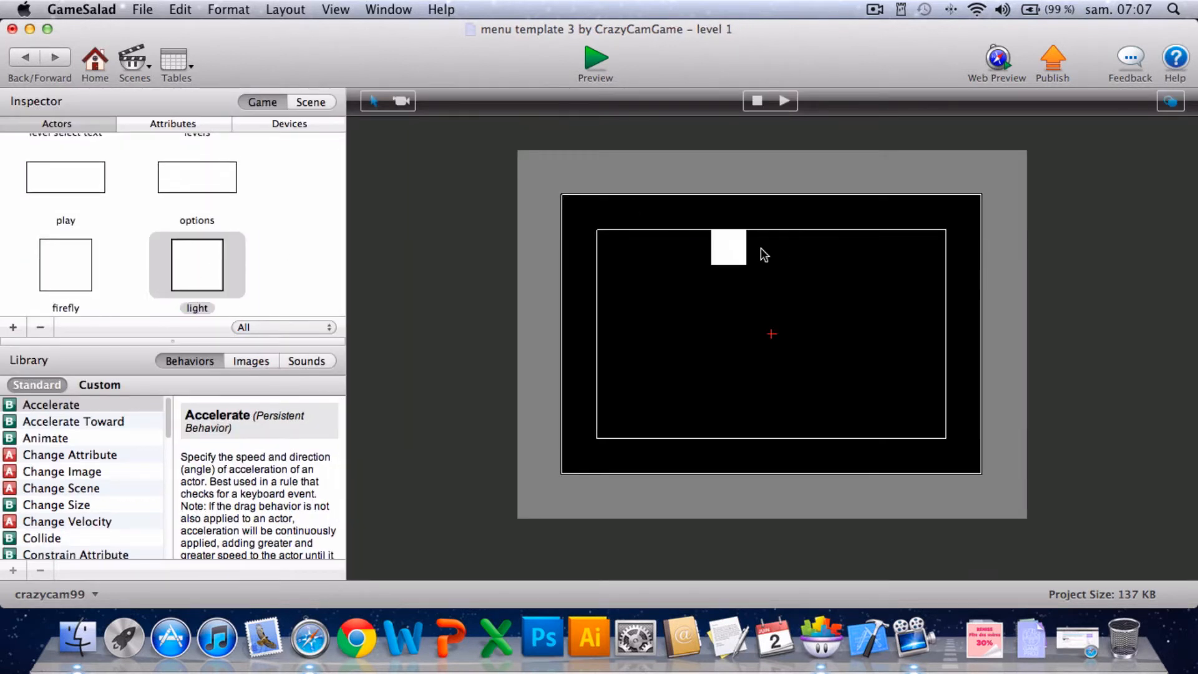
Open the firefly actor for editing and change its color to pure red.
double_click(66, 271)
left_click(155, 335)
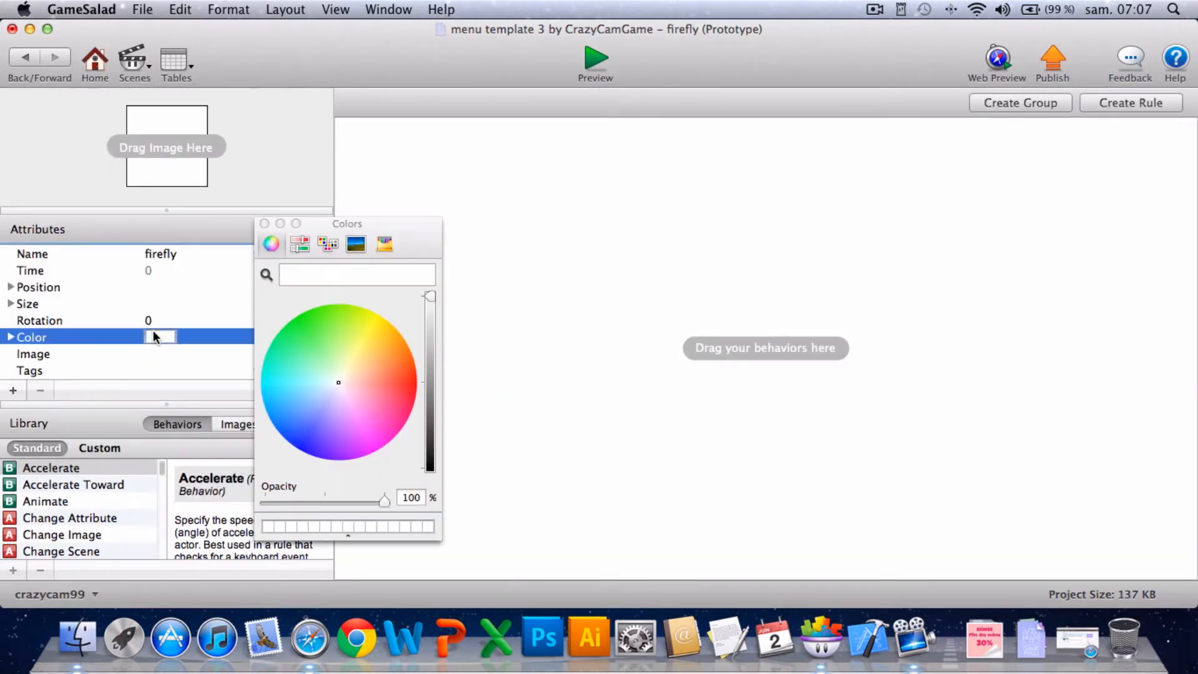
mouse_move(325, 346)
left_mouse_down()
mouse_move(346, 348)
mouse_move(365, 324)
mouse_move(405, 368)
left_mouse_up()
left_click_drag(405, 366, 458, 384)
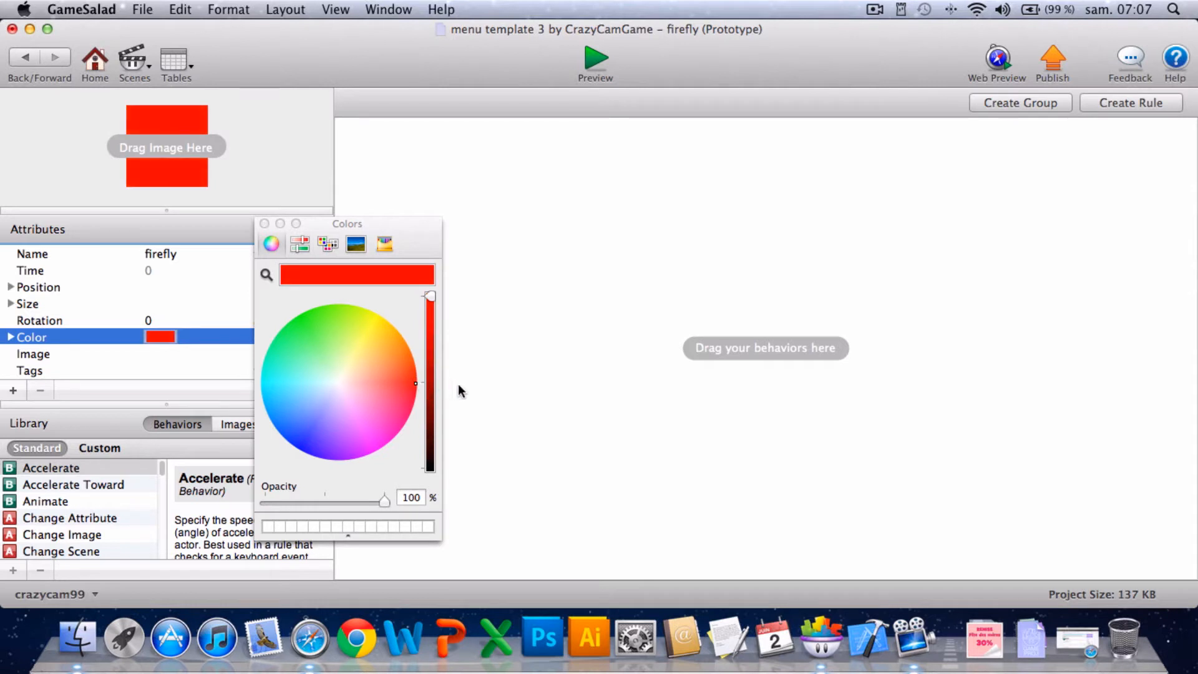
left_click(264, 223)
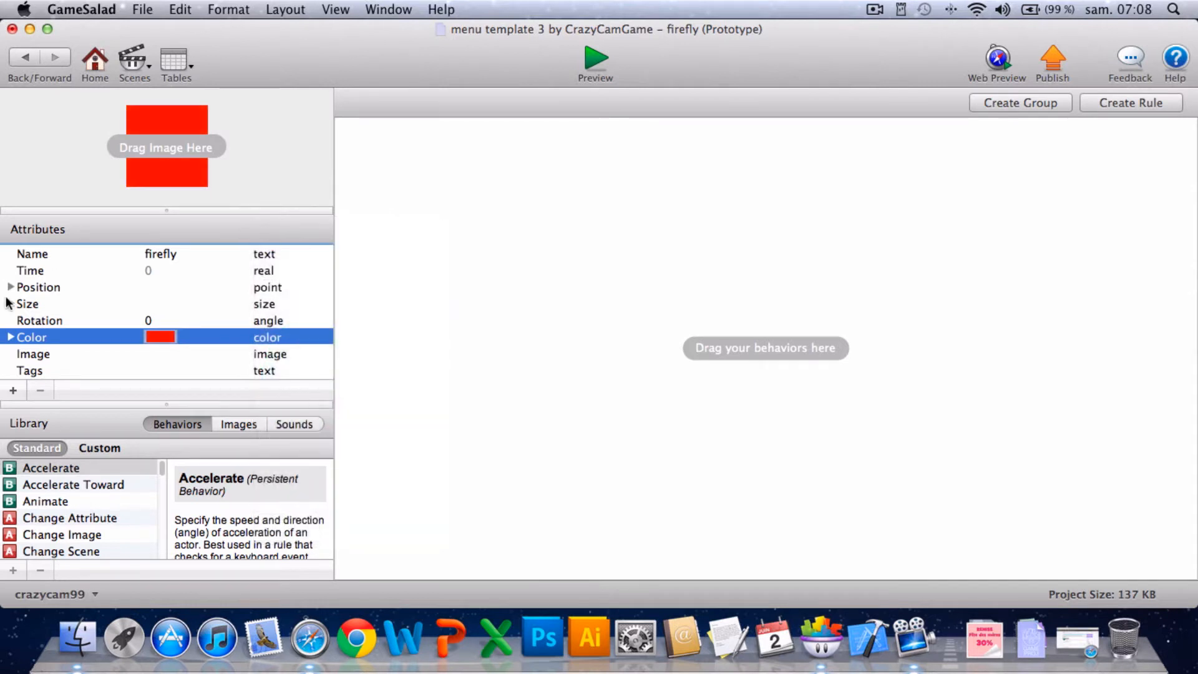
Set the firefly actor's width and height to 40 and return to the level 1 scene.
left_click(11, 304)
left_click(178, 321)
left_click(177, 320)
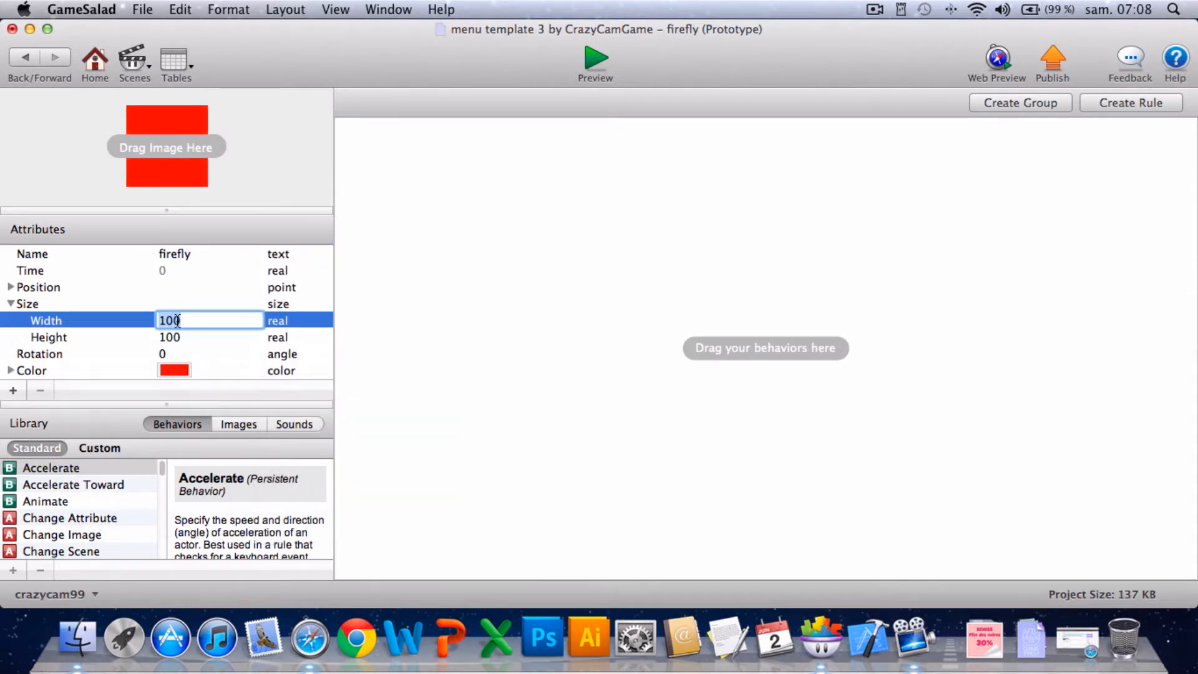
type("40")
key("Tab")
type("40")
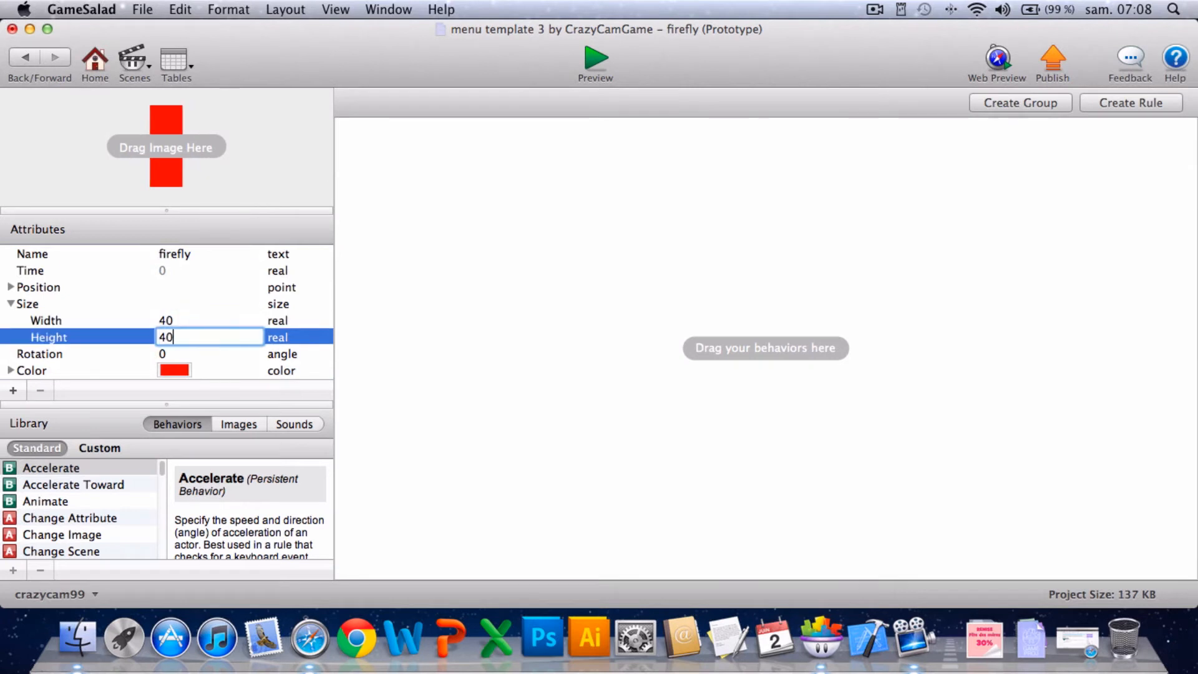
left_click(59, 320)
left_click(24, 59)
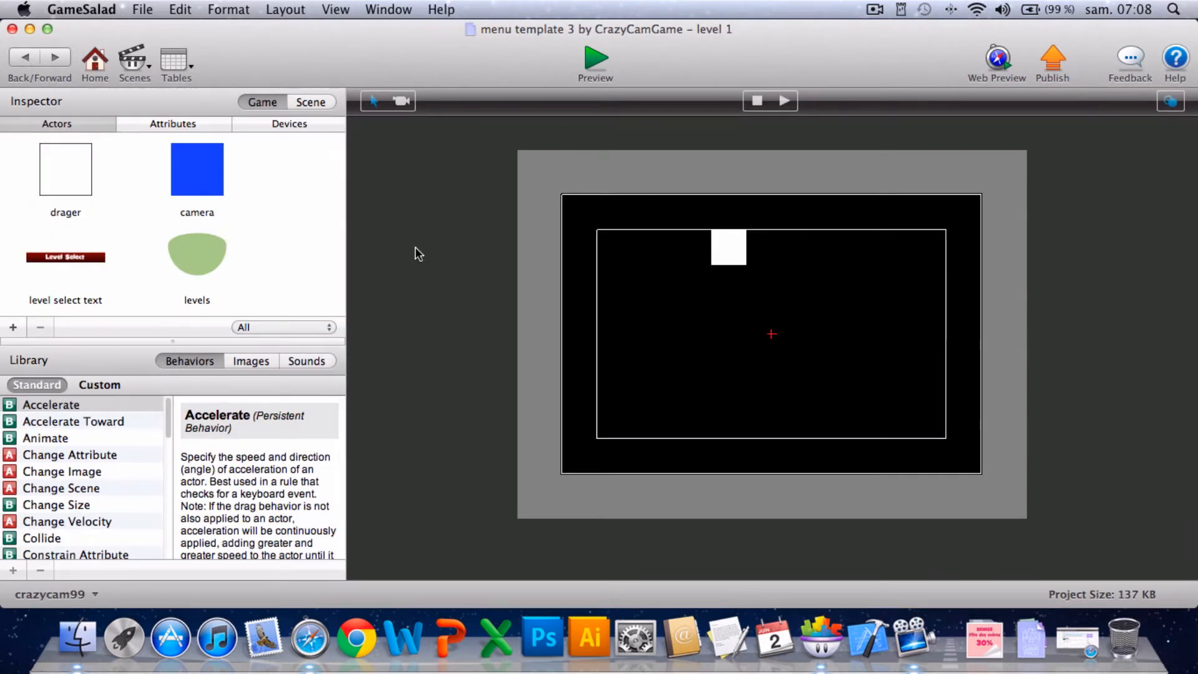
Place a firefly actor at the middle of the level 1 scene's left edge.
left_click(874, 10)
left_click(885, 65)
scroll(75, 263, "down", 5)
scroll(75, 274, "up", 1)
left_click(75, 285)
left_click_drag(76, 288, 642, 352)
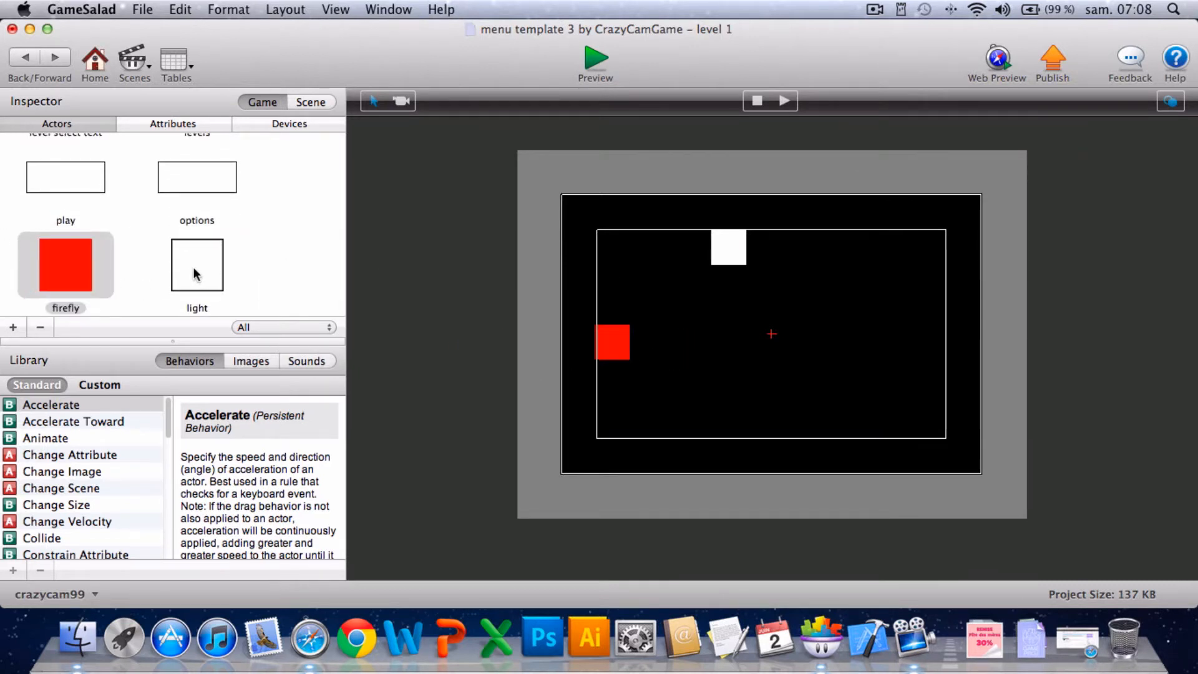
Place another light actor in the right part of the scene and delete the one in the upper middle.
left_click_drag(193, 269, 890, 351)
mouse_move(189, 271)
left_mouse_down()
mouse_move(570, 394)
mouse_move(569, 419)
mouse_move(187, 264)
left_mouse_up()
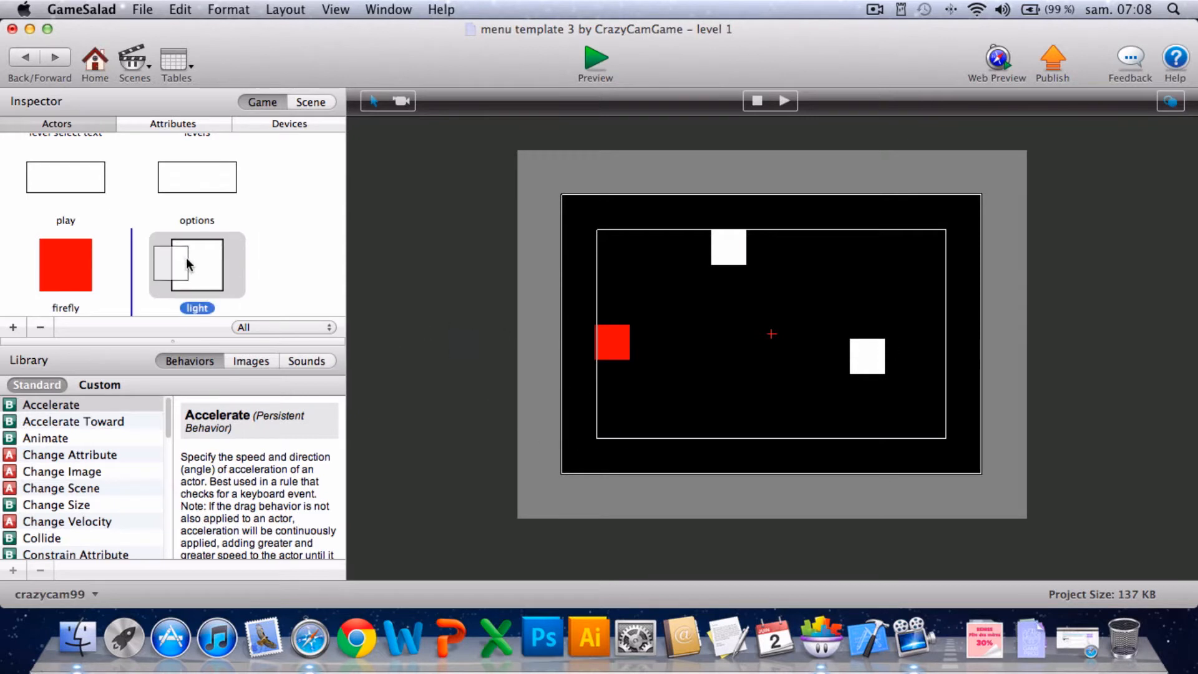
left_click(717, 246)
key("Tab")
Move the remaining light to the right edge of the scene, level with the firefly.
left_click(862, 356)
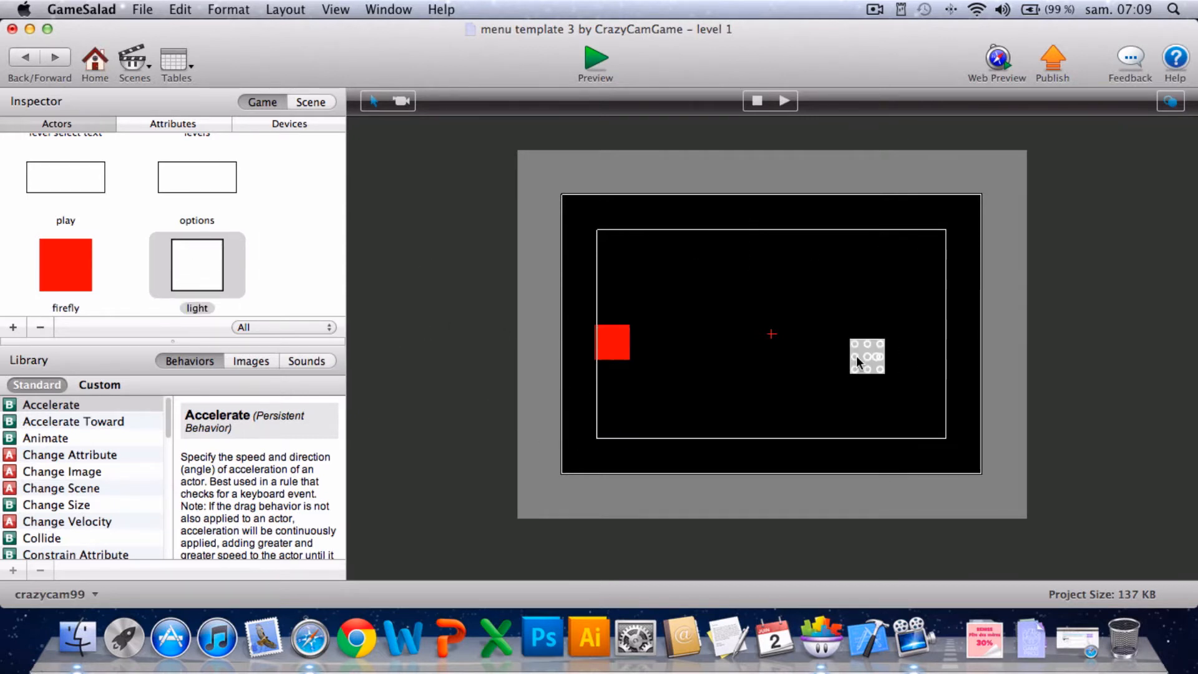
left_click_drag(861, 347, 914, 335)
left_click(831, 288)
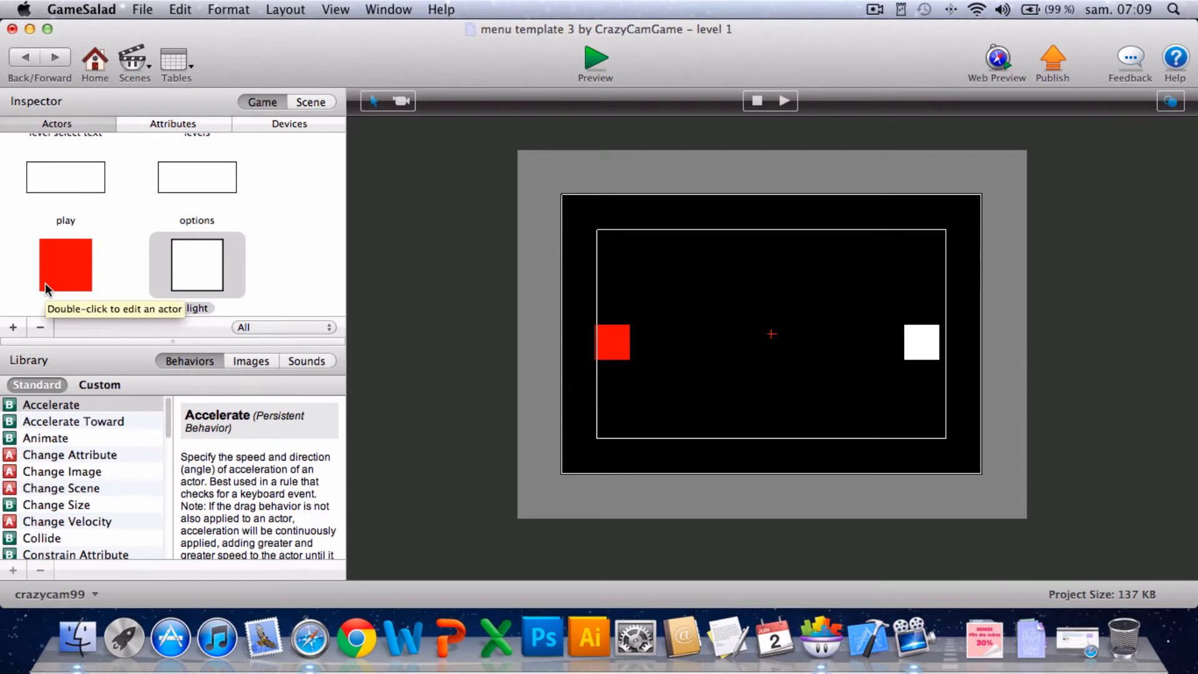
Add two new game attributes of type real.
left_click(201, 127)
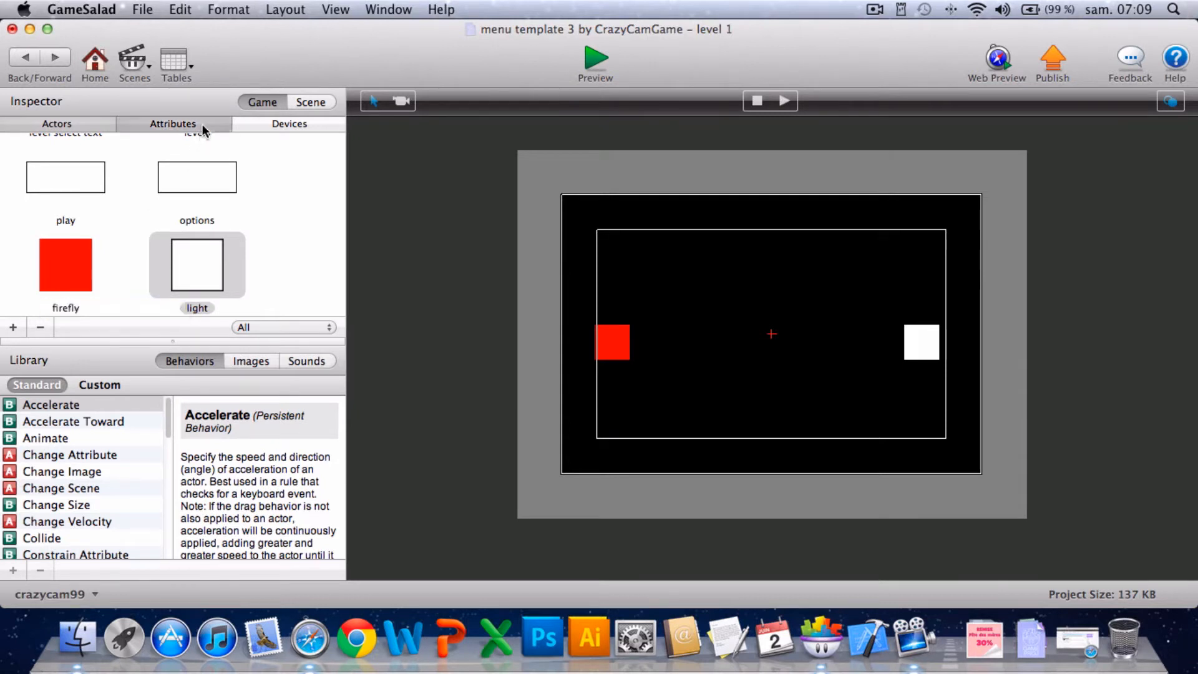
left_click(13, 328)
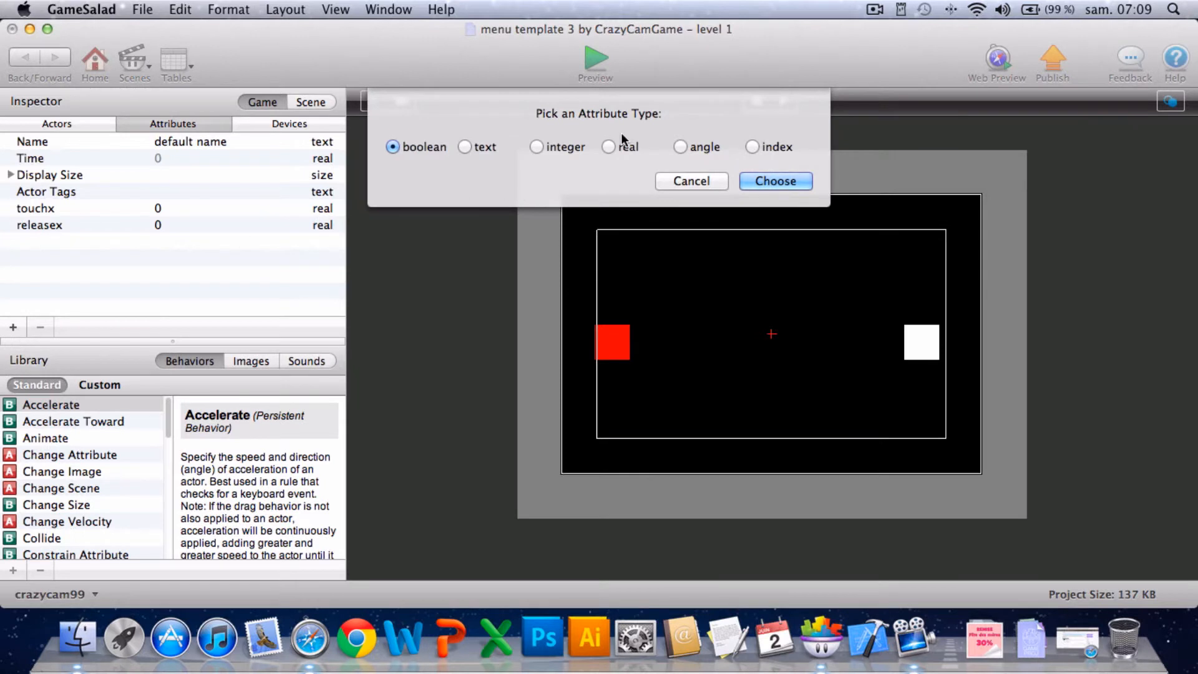
left_click(609, 147)
key("Return")
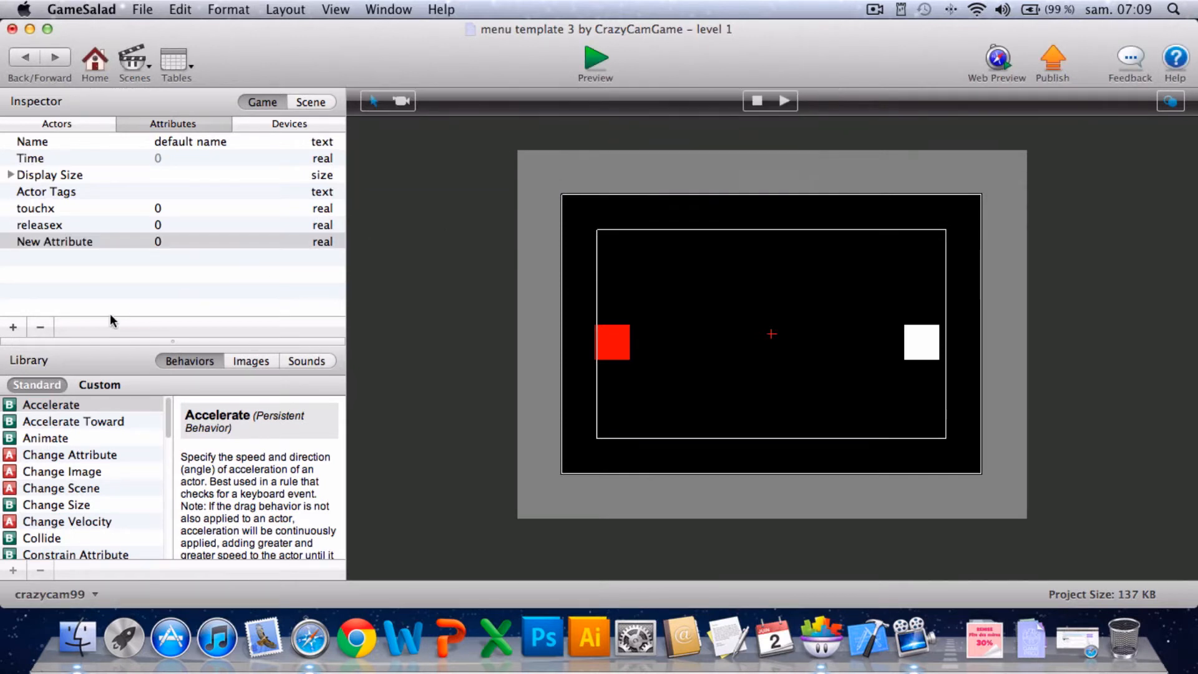
left_click(13, 327)
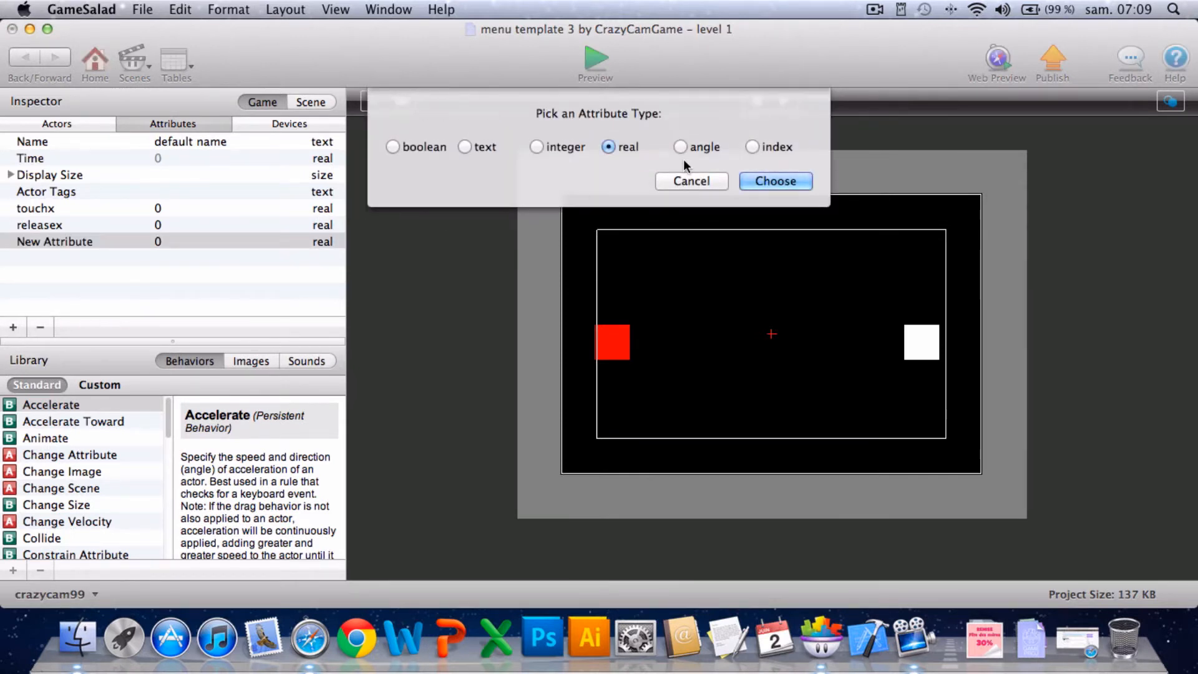
key("Return")
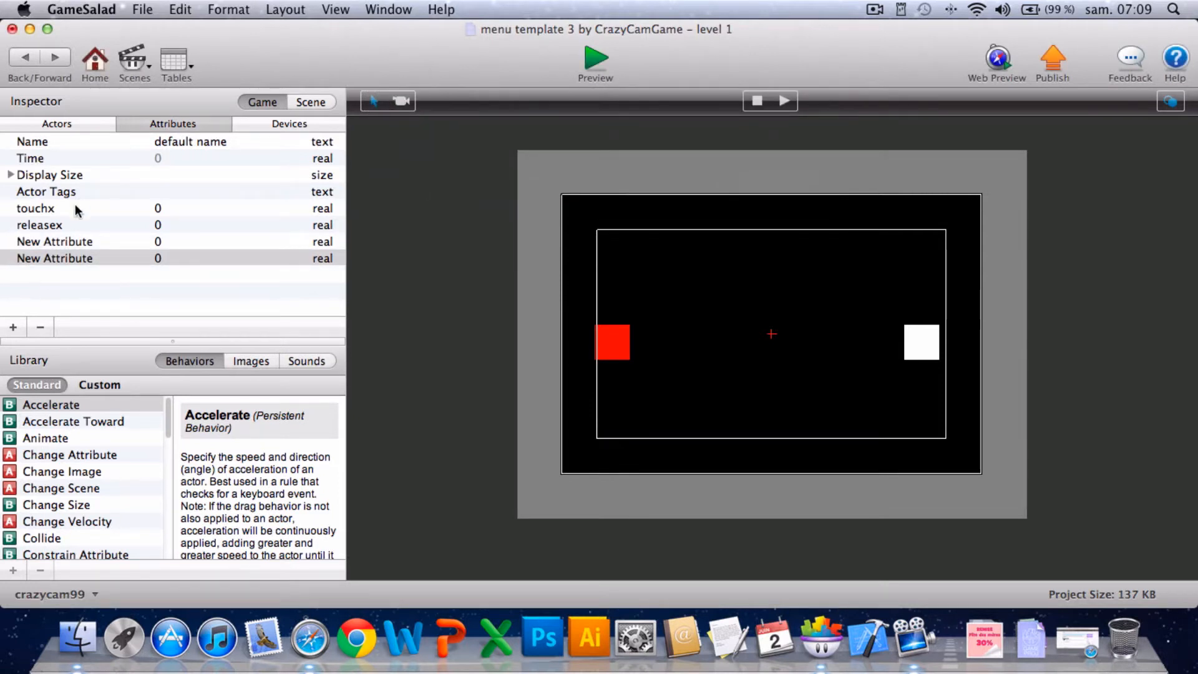
Rename the two new game attributes as Light position X and Light position Y.
double_click(69, 236)
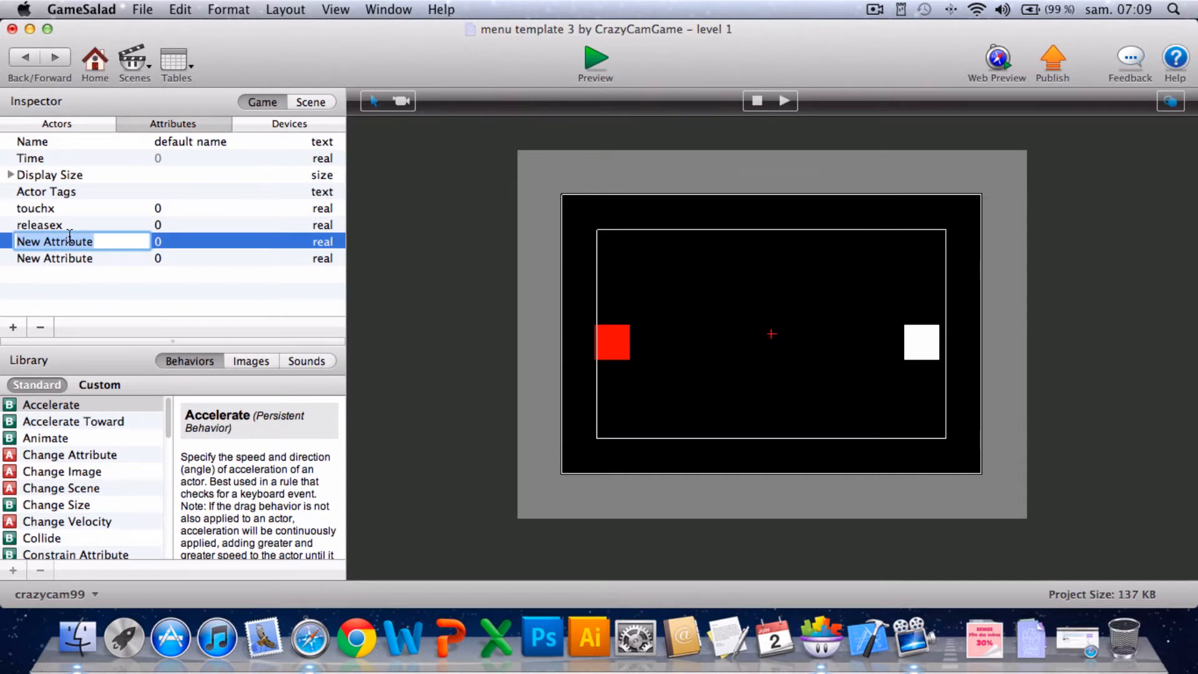
type("Light")
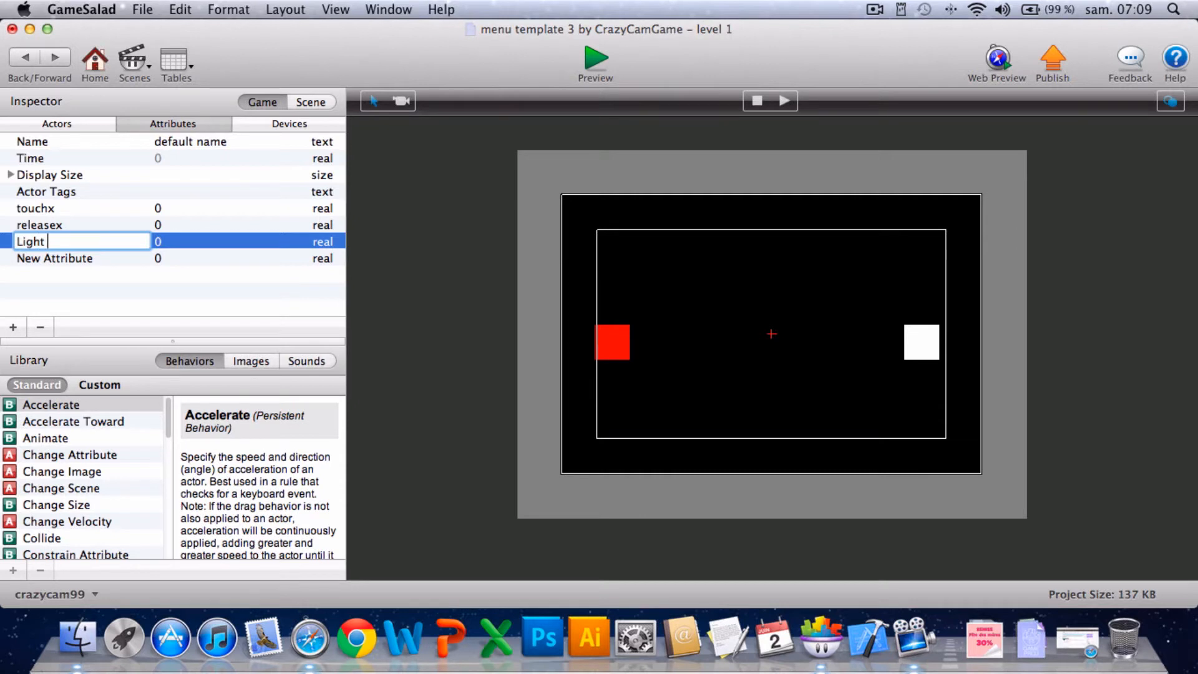
type(" position X")
left_click_drag(93, 241, 3, 241)
key("super+c")
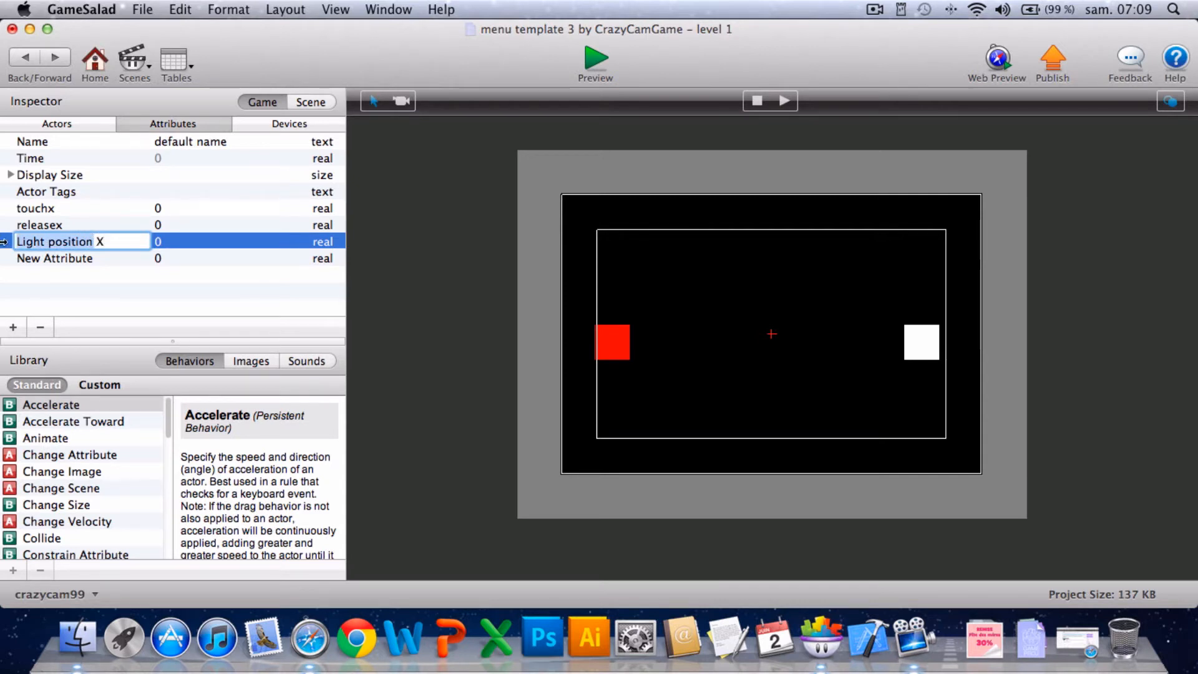
double_click(59, 259)
key("super+v")
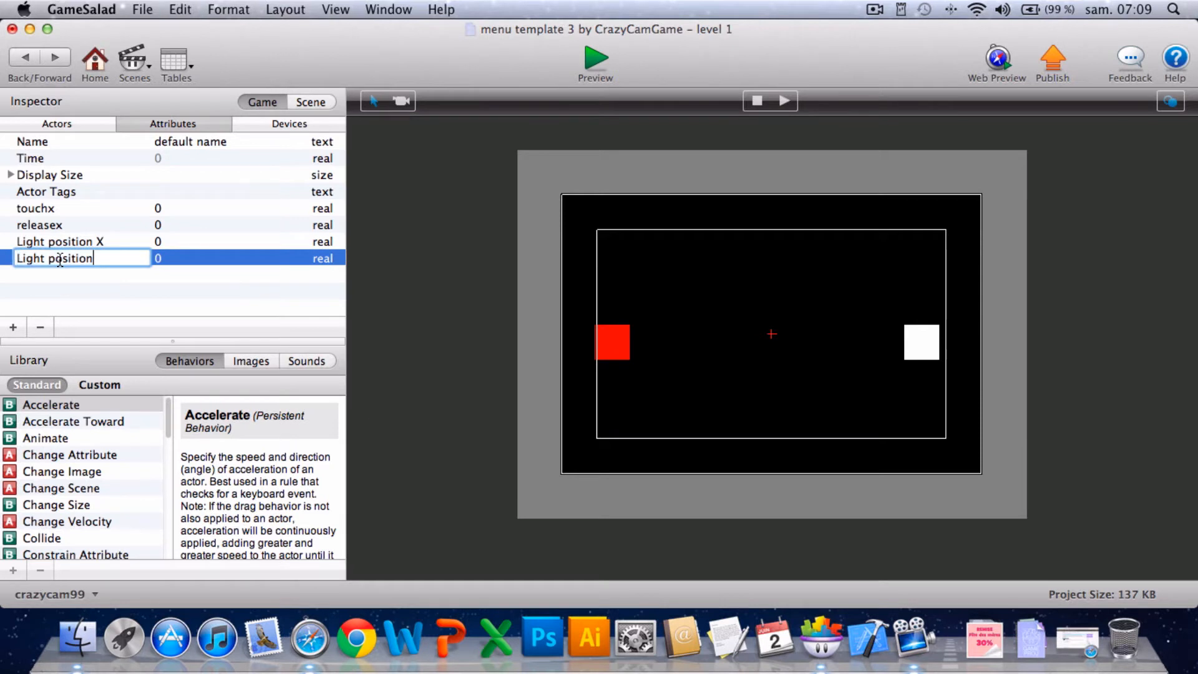
type("Y")
left_click(129, 298)
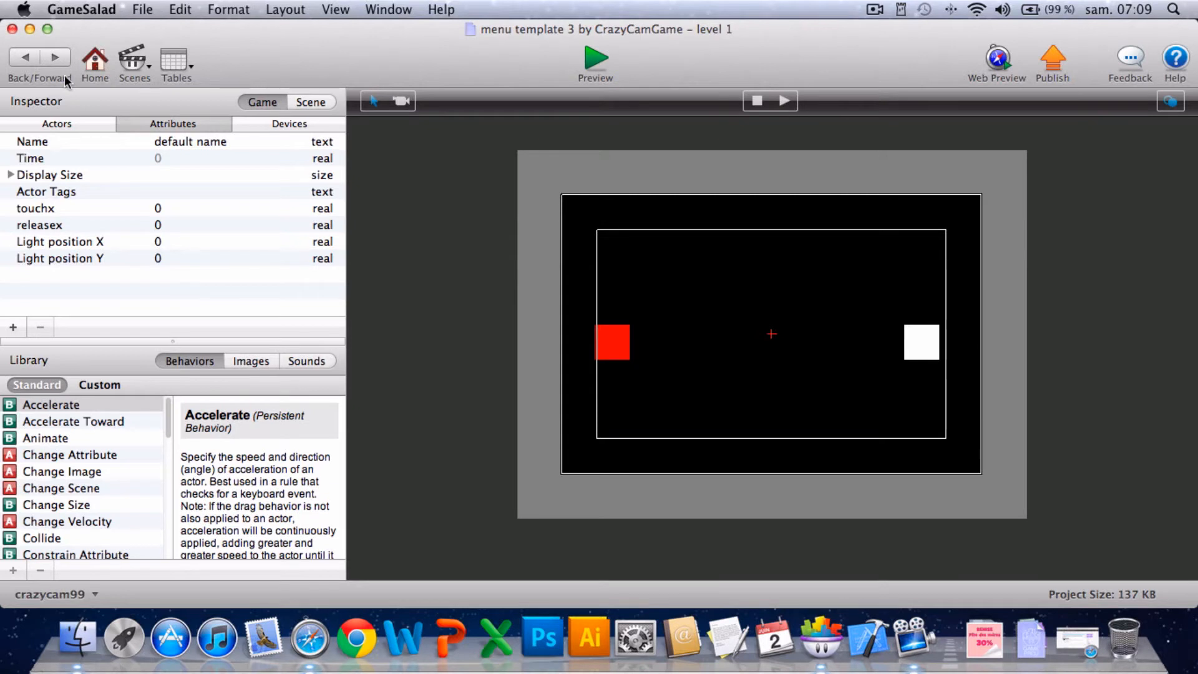
Open the light actor and create a rule that fires when the actor's touch event is pressed.
left_click(71, 124)
scroll(156, 267, "down", 1)
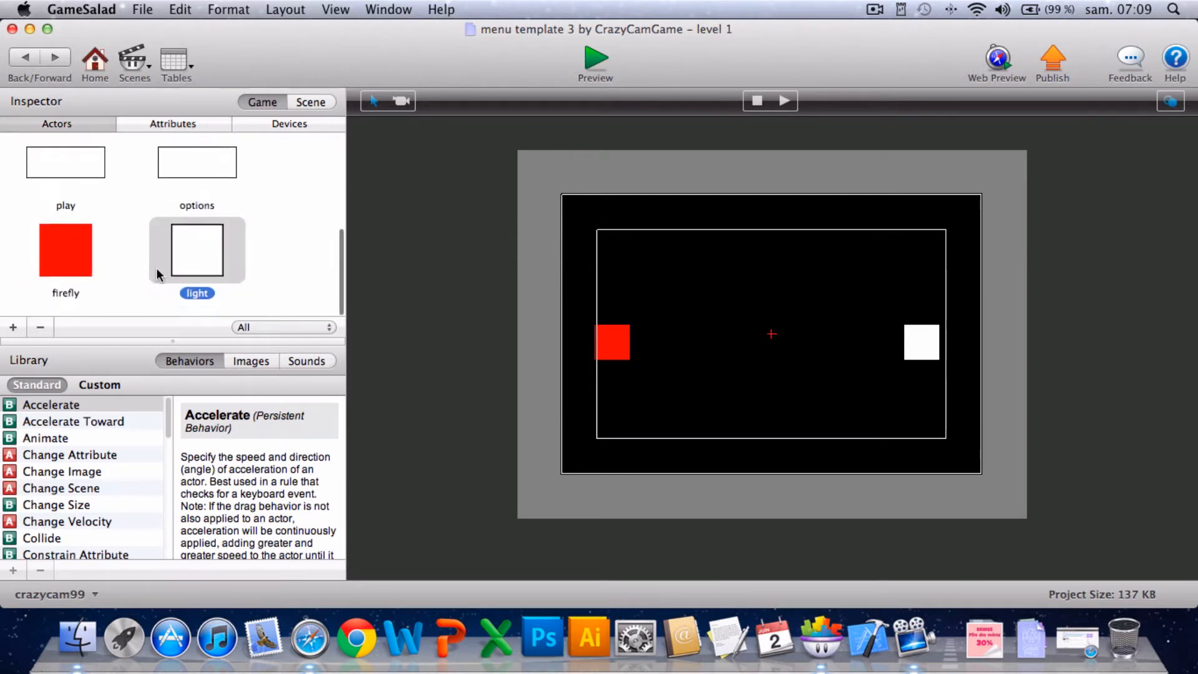
double_click(215, 259)
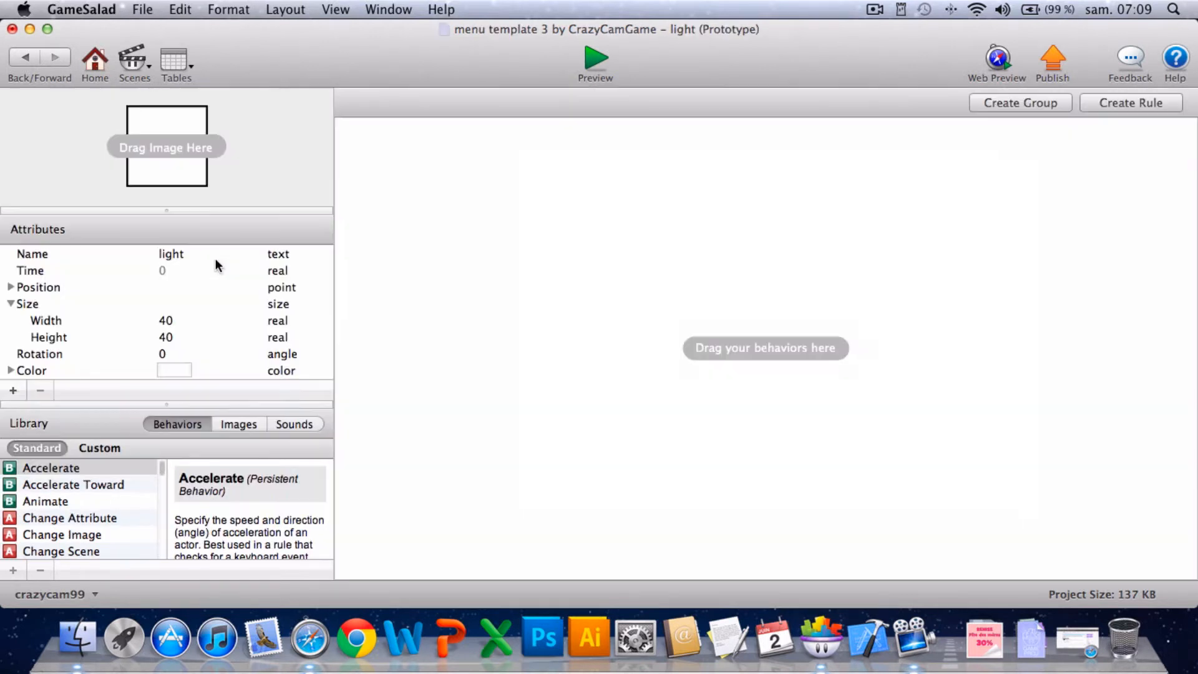
left_click(1146, 103)
left_click(524, 176)
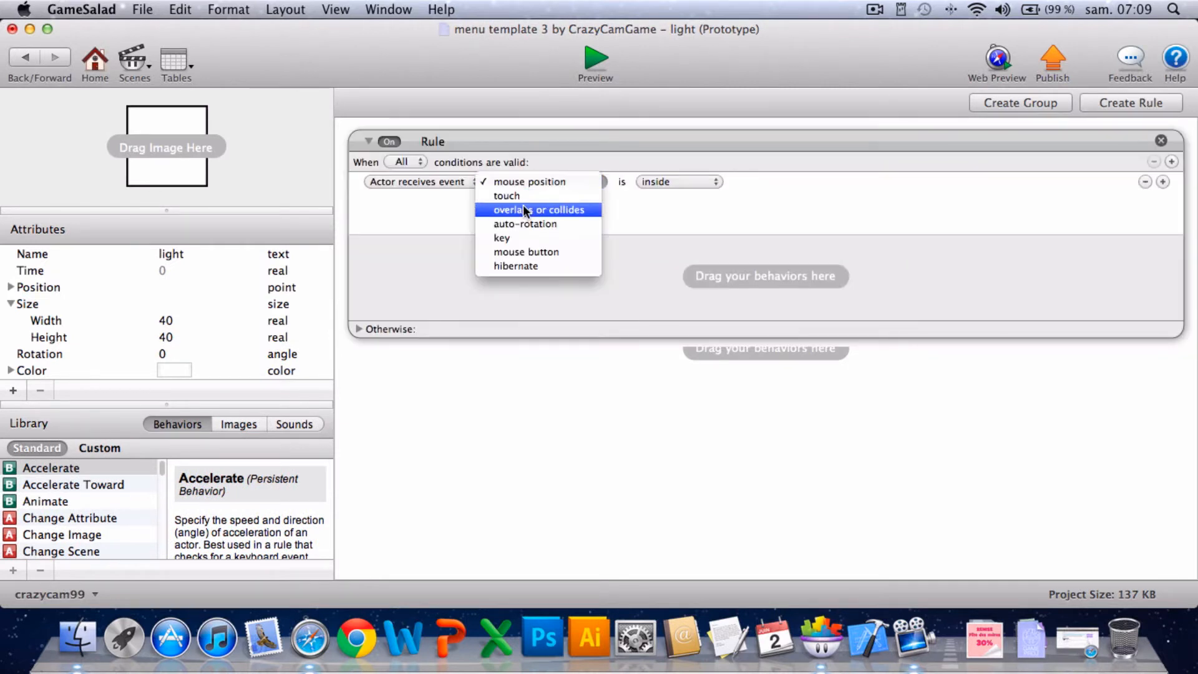
left_click(523, 195)
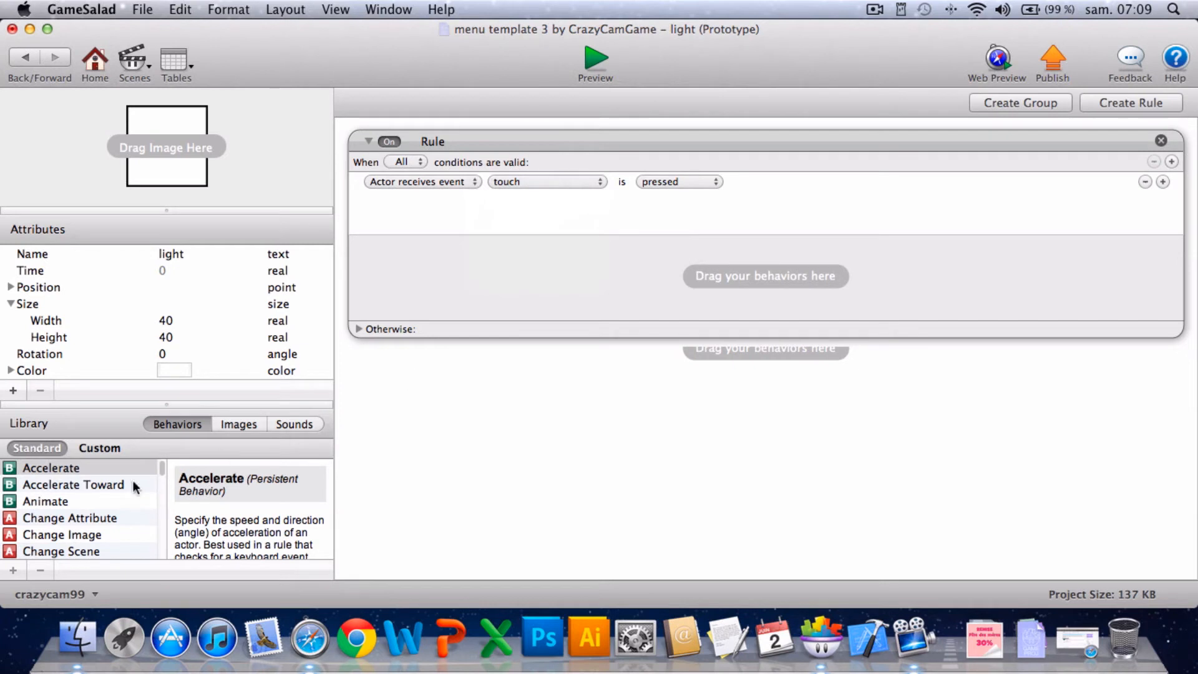
Add two Change Attribute behaviors to the touch rule, targeting the game's Light position X and Light position Y.
left_click_drag(70, 518, 471, 288)
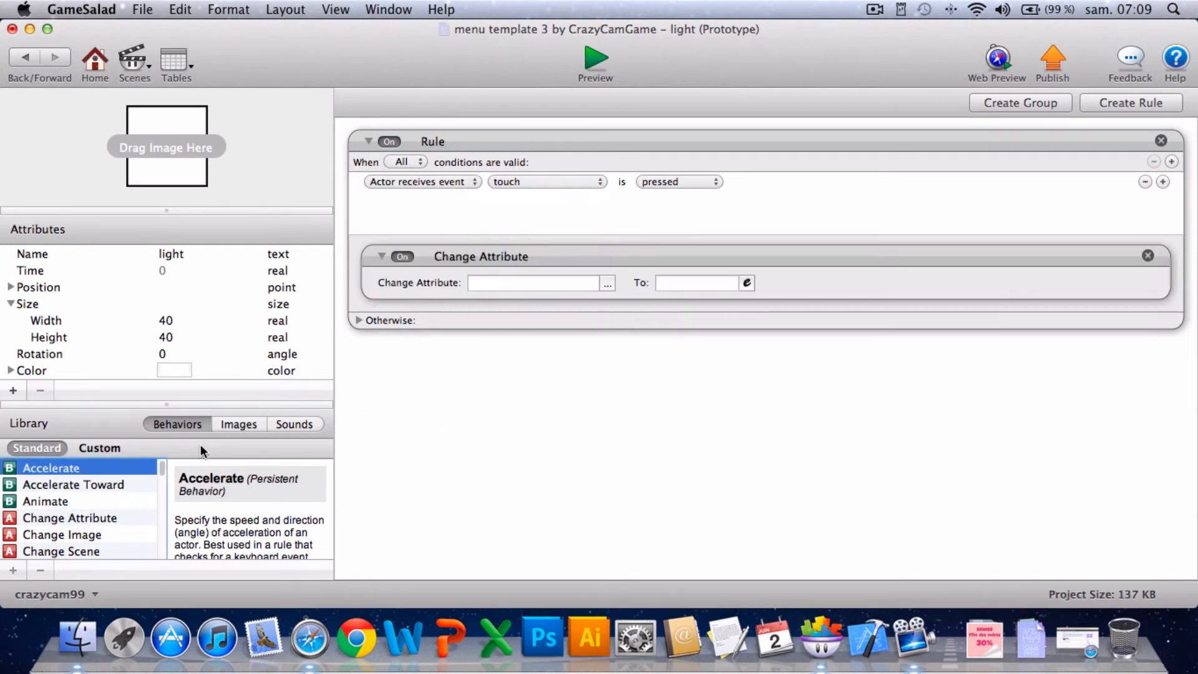
left_click_drag(70, 519, 564, 304)
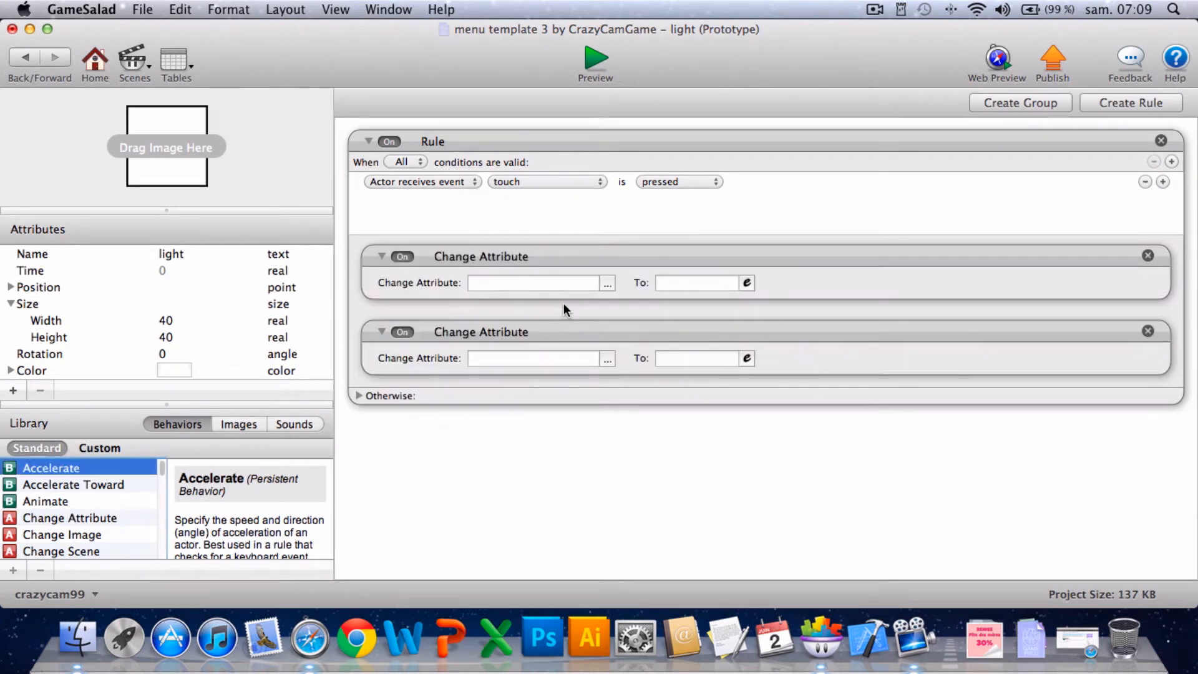
left_click(607, 282)
left_click(610, 301)
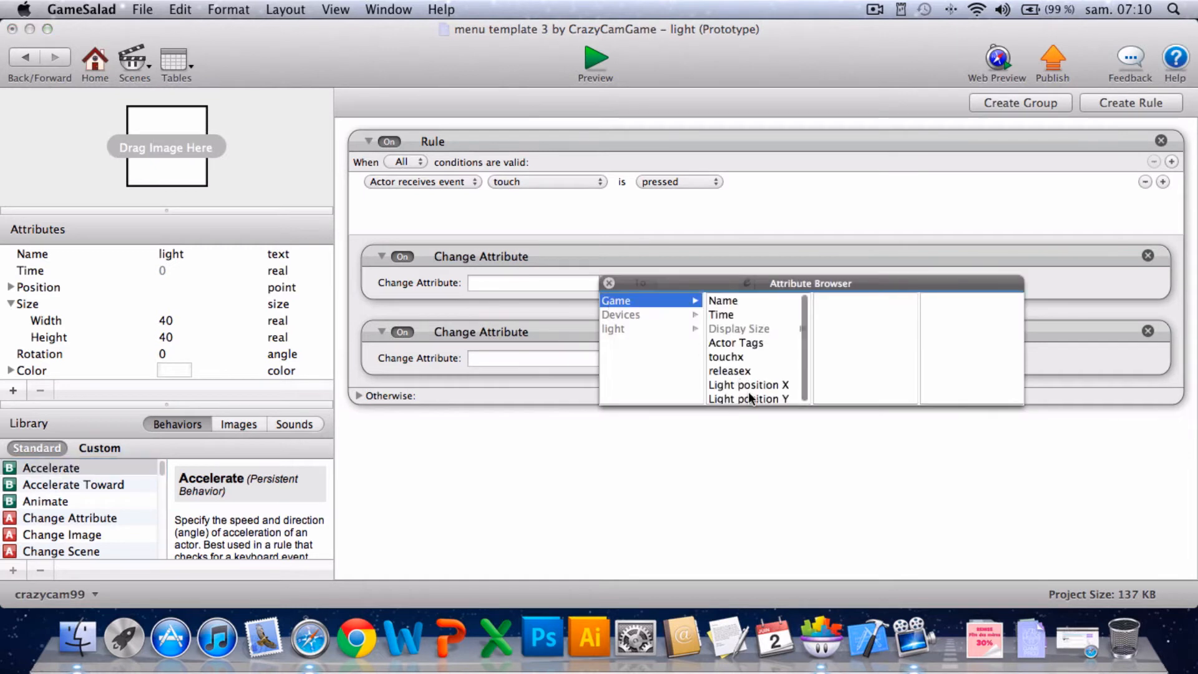
left_click(753, 385)
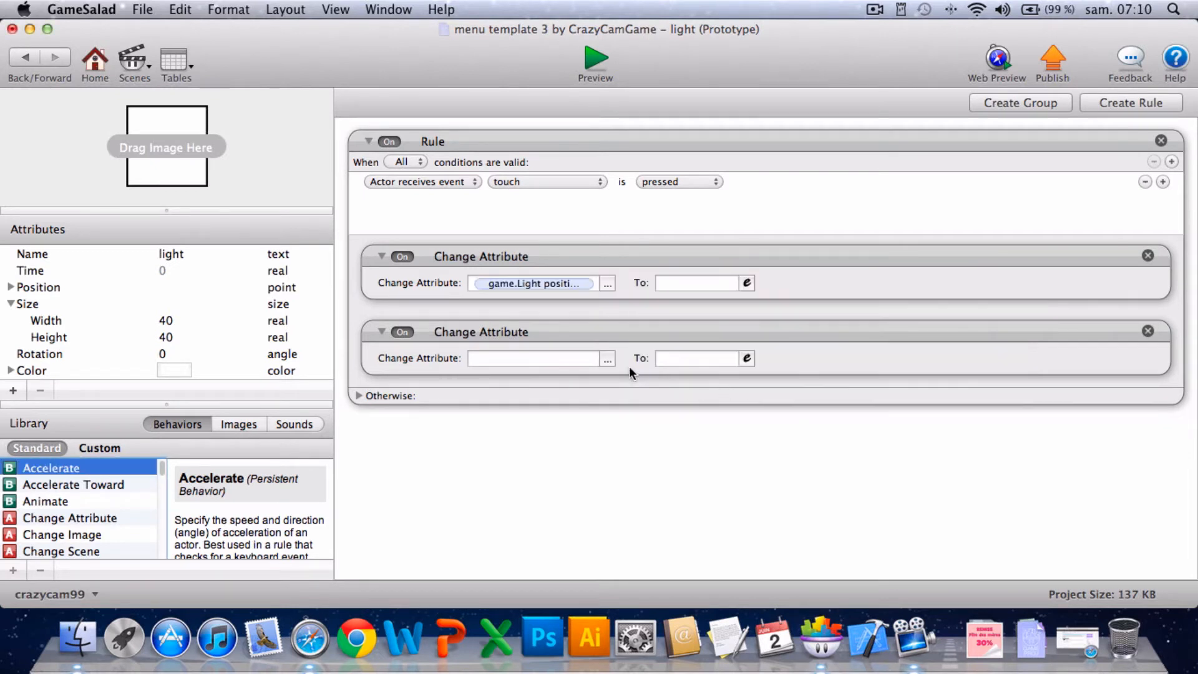
left_click(607, 359)
left_click(608, 376)
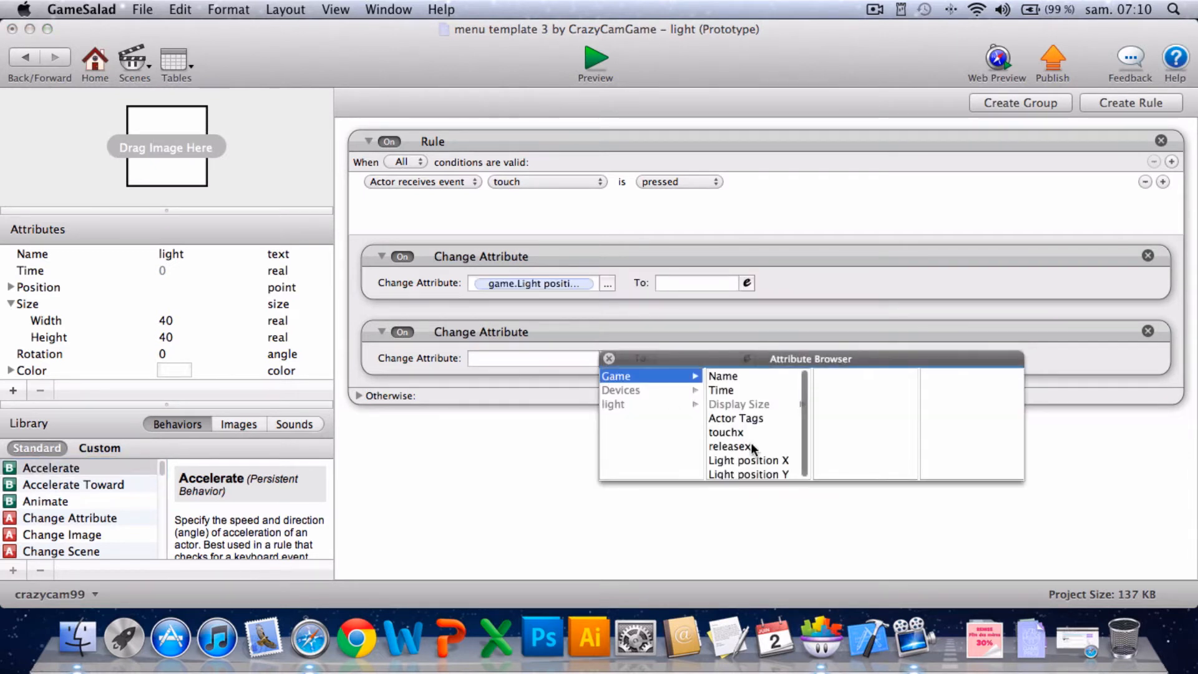
left_click(751, 472)
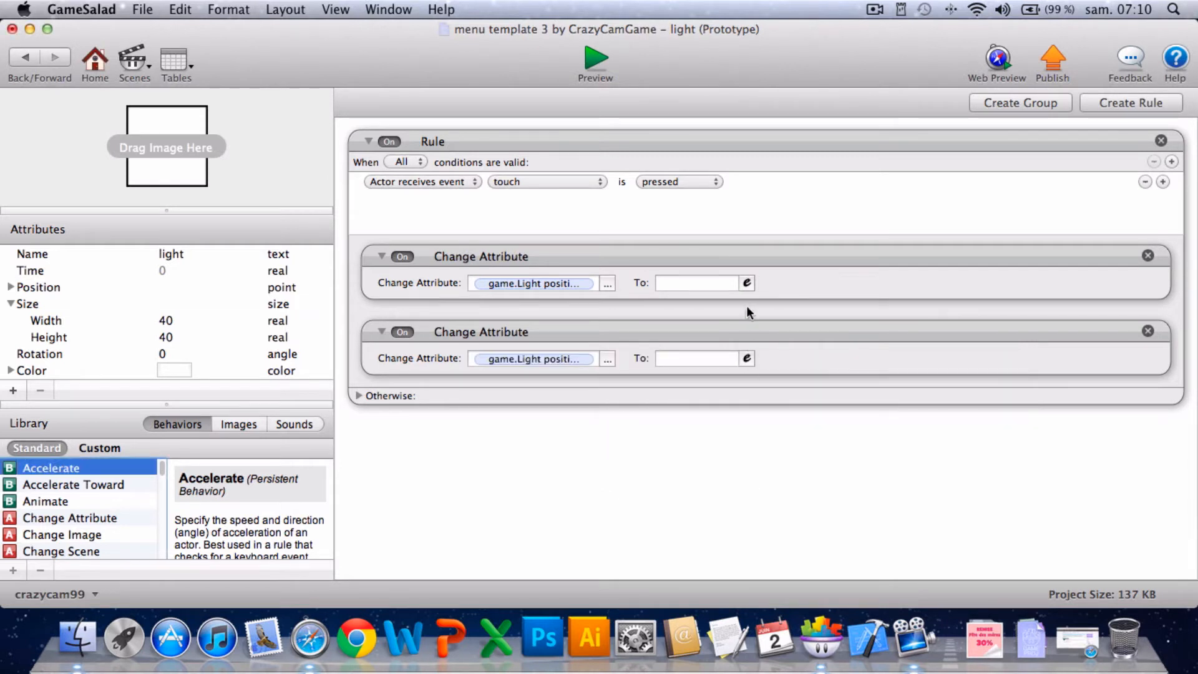
Set the Light position X change to the light actor's own position, self.Position.X.
left_click(747, 284)
left_click(668, 308)
left_click(671, 362)
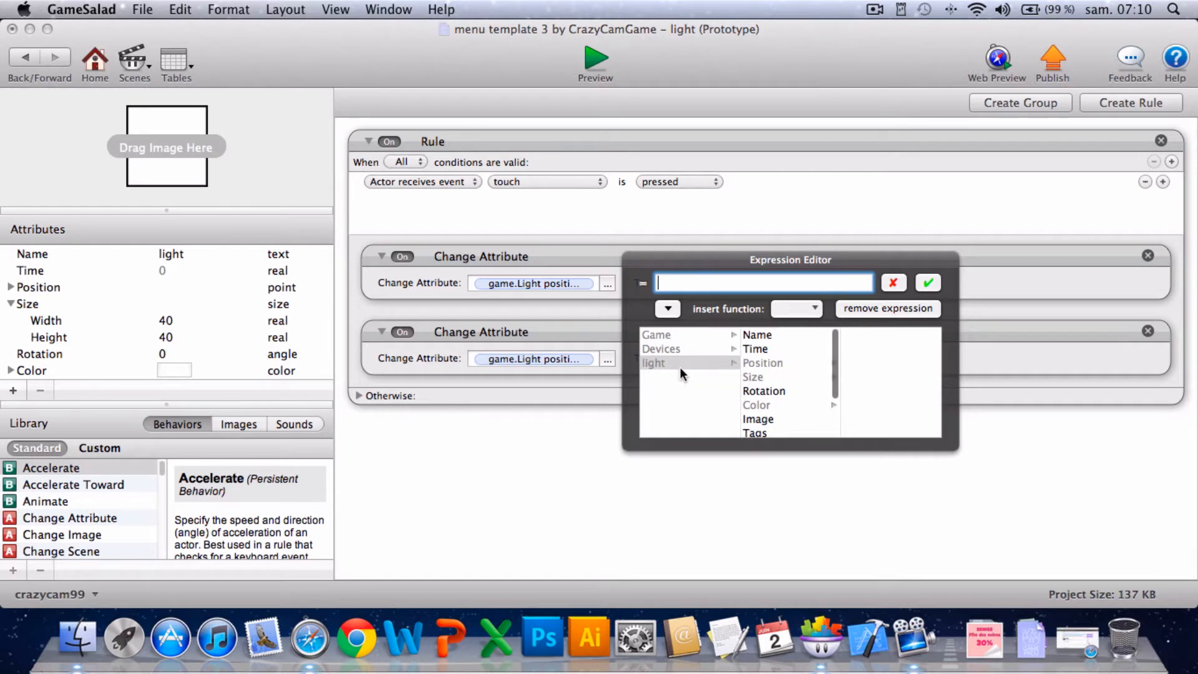
left_click(747, 361)
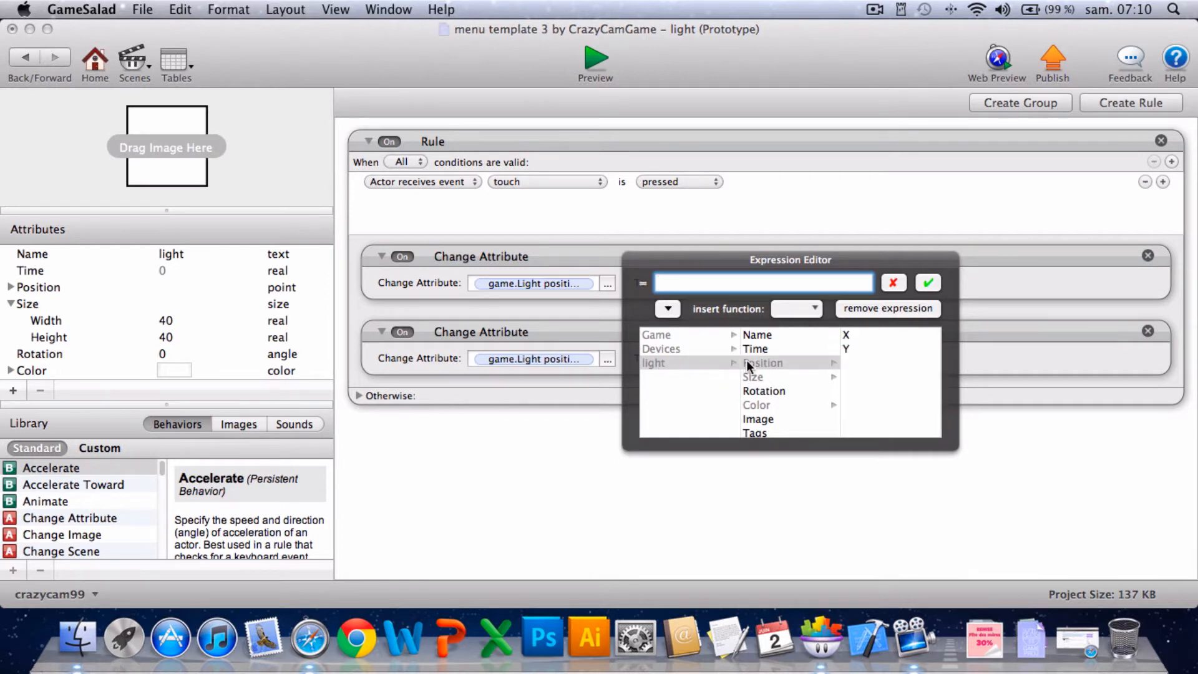
left_click(846, 334)
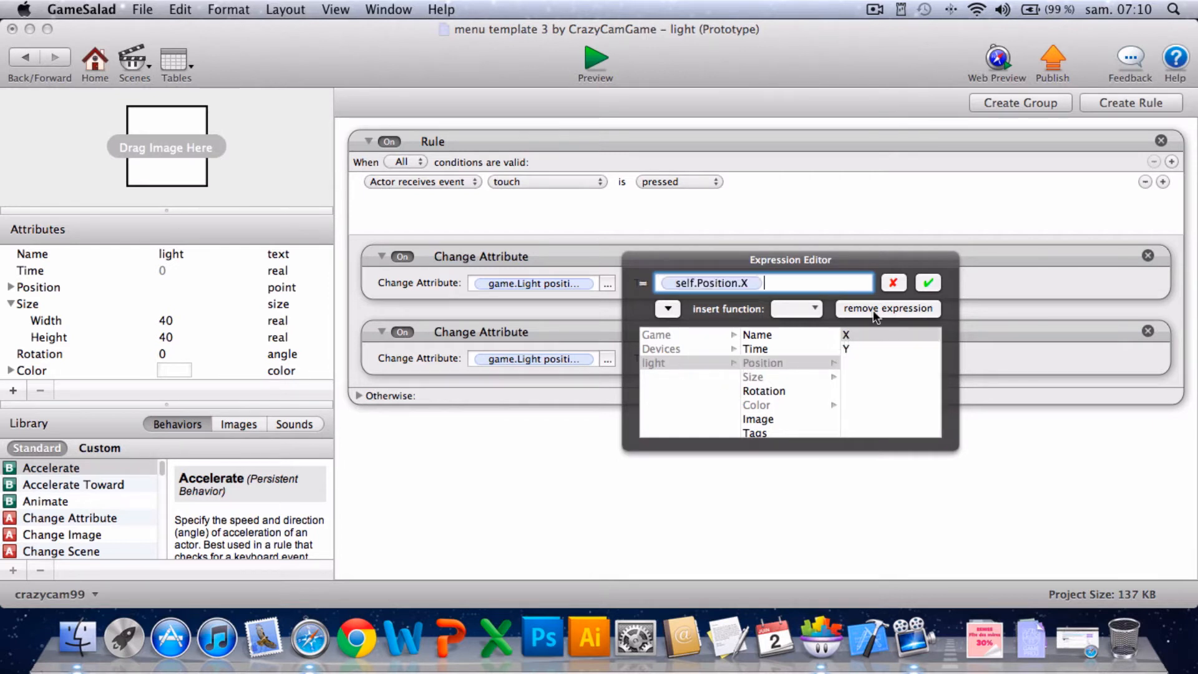
left_click(926, 284)
Set the Light position Y change to the light actor's own vertical position, self.Position.Y.
left_click(747, 359)
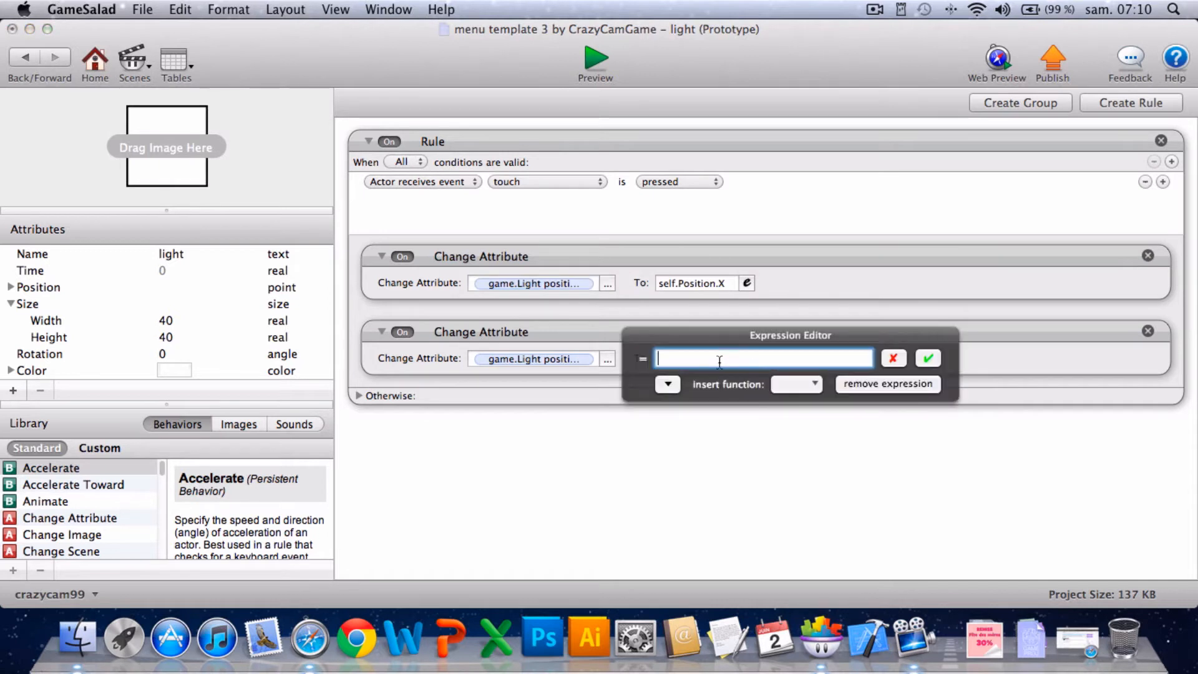
left_click(665, 384)
left_click(658, 439)
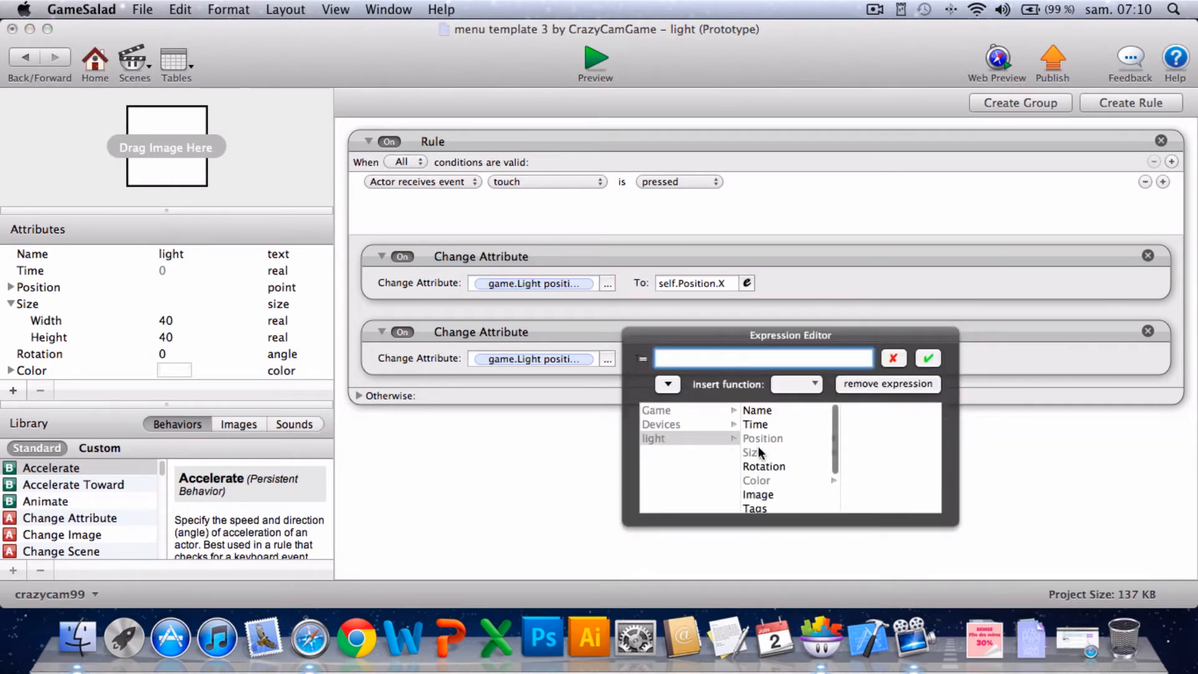
left_click(762, 438)
left_click(849, 424)
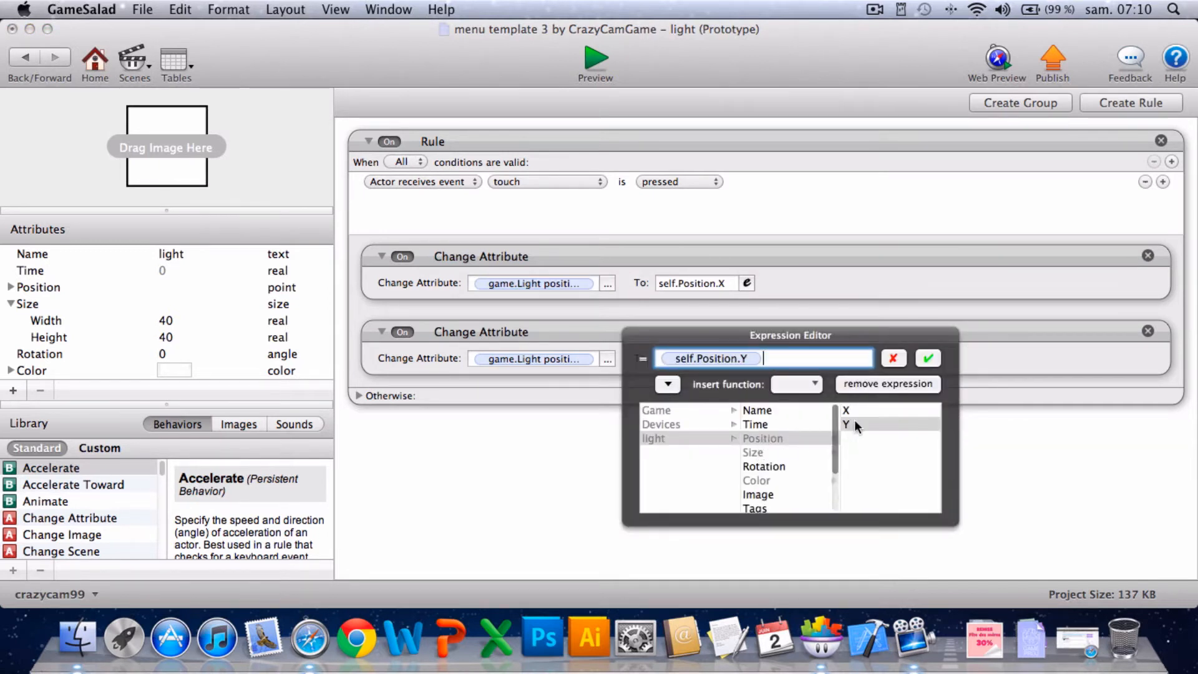
left_click(930, 357)
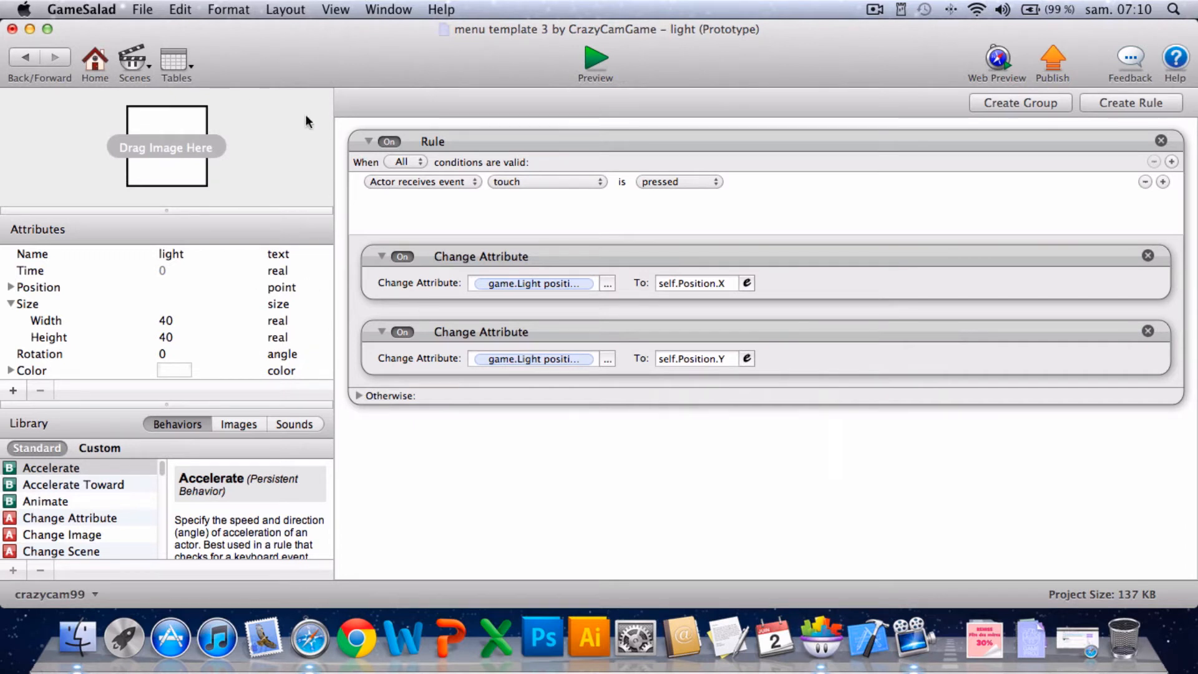
Return to the level 1 scene and open the firefly actor for editing.
left_click(23, 58)
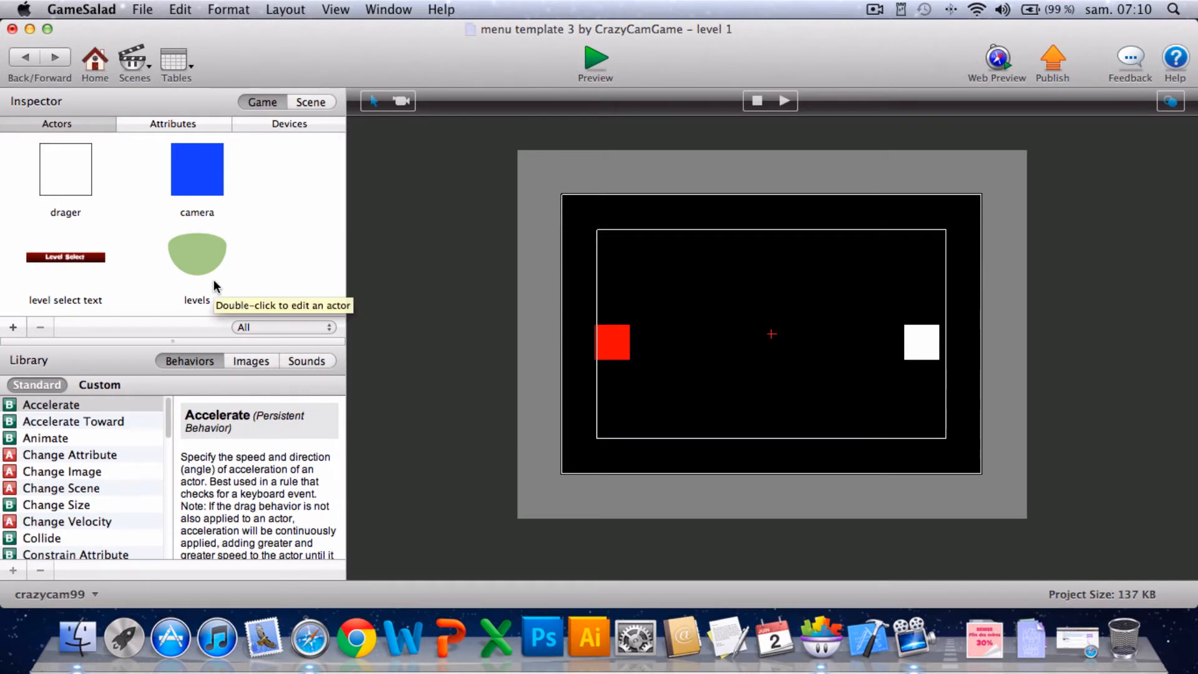
scroll(214, 281, "down", 5)
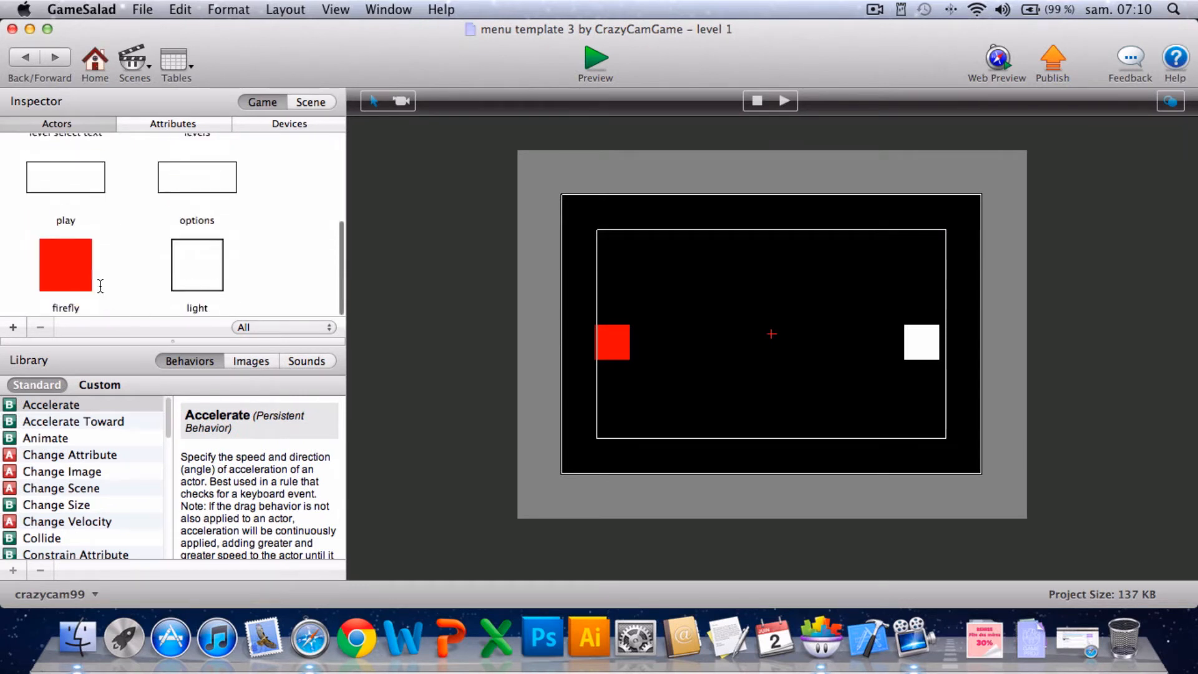
double_click(61, 276)
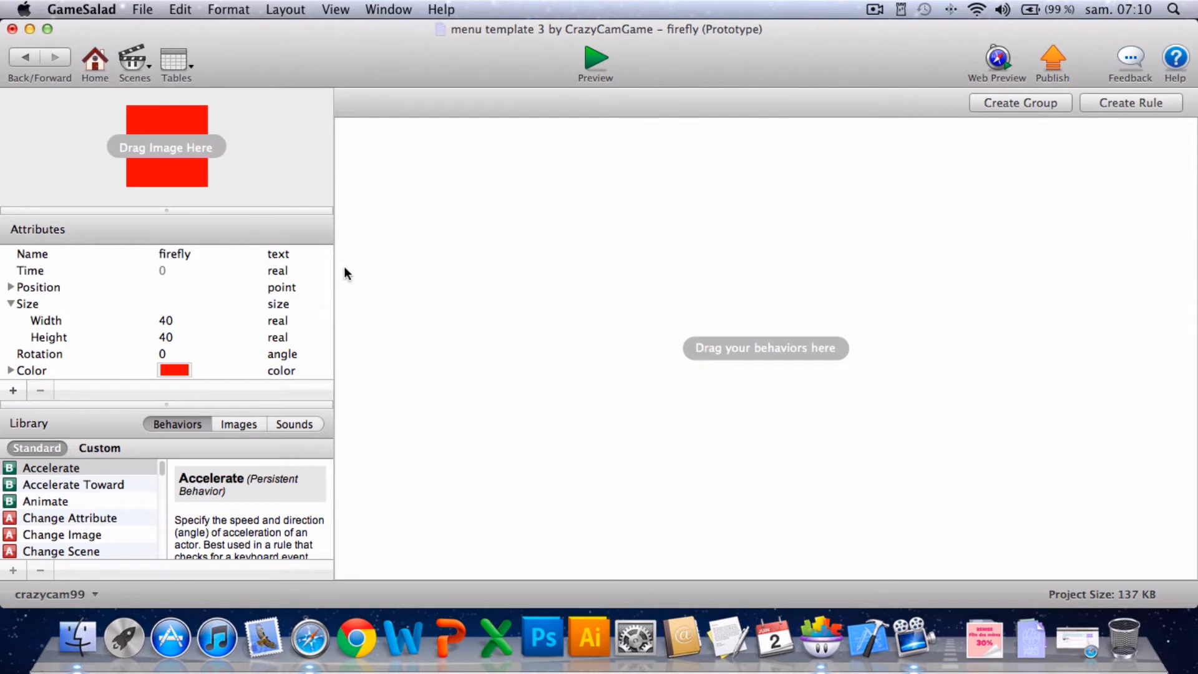
left_click(874, 10)
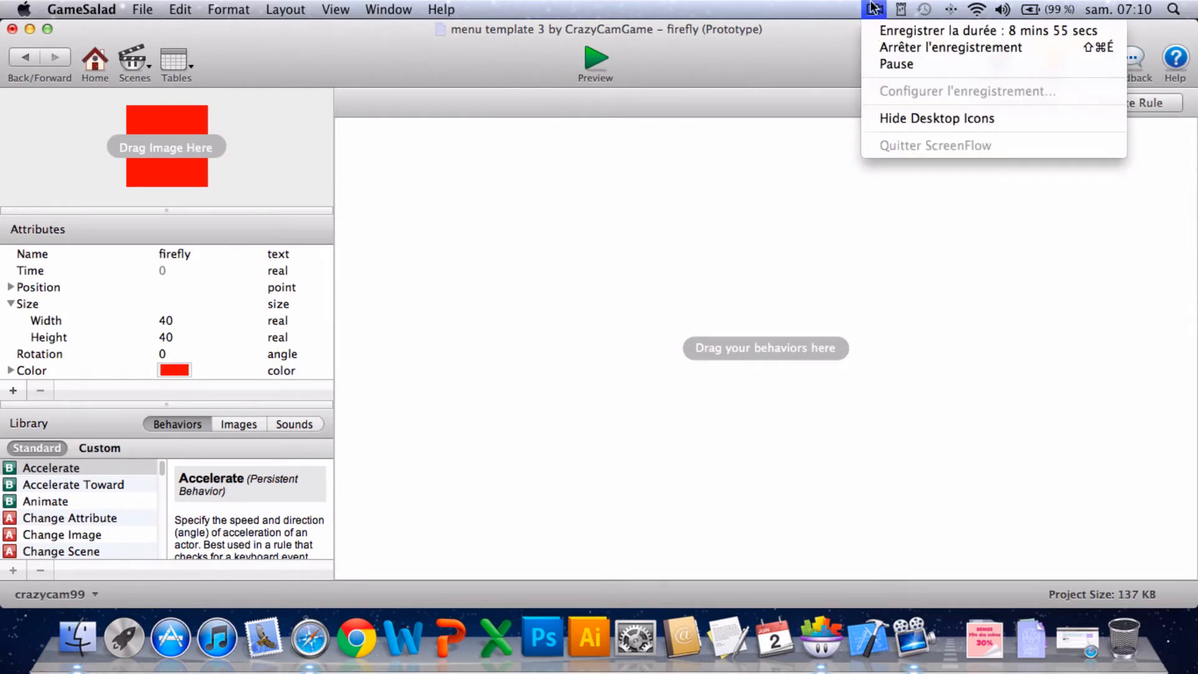
left_click(890, 63)
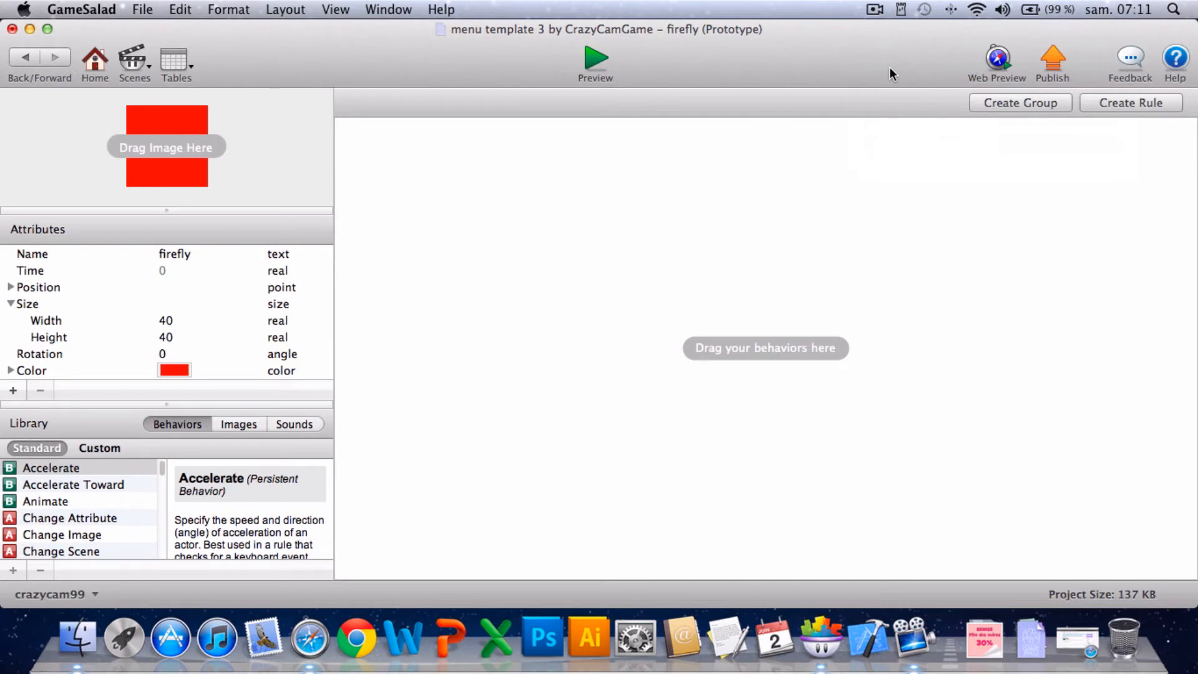
Create a rule on the firefly that fires when the mouse button is up.
left_click(1110, 98)
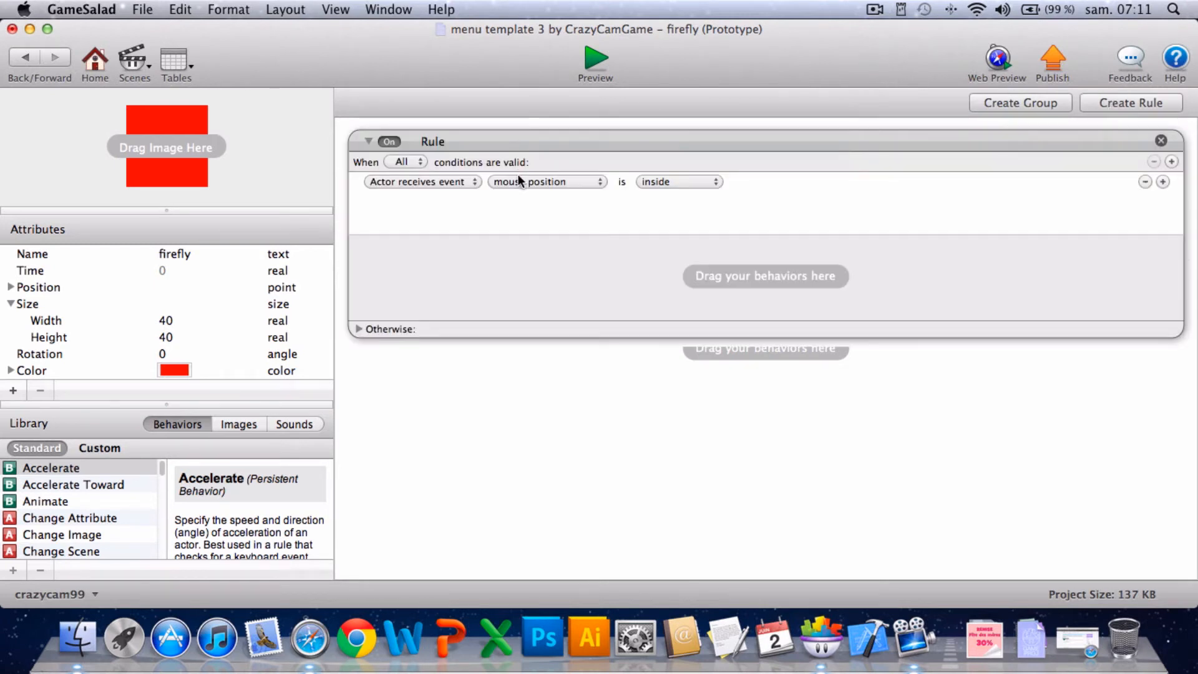
left_click(519, 179)
left_click(507, 252)
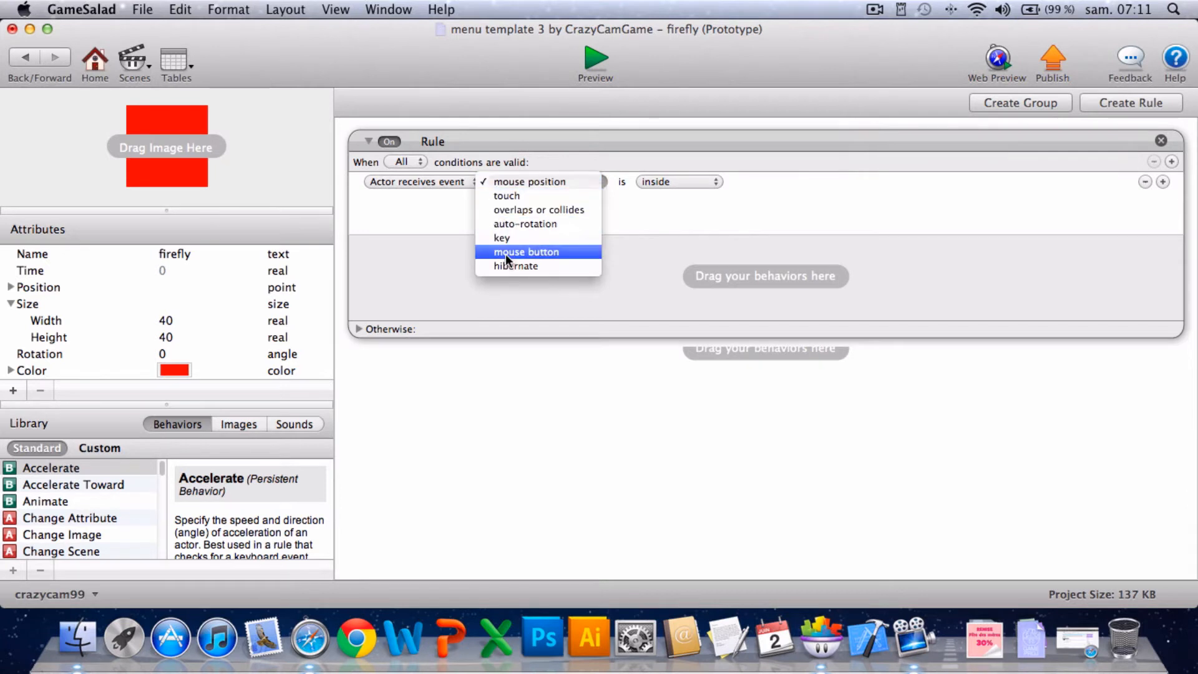
left_click(665, 176)
left_click(664, 196)
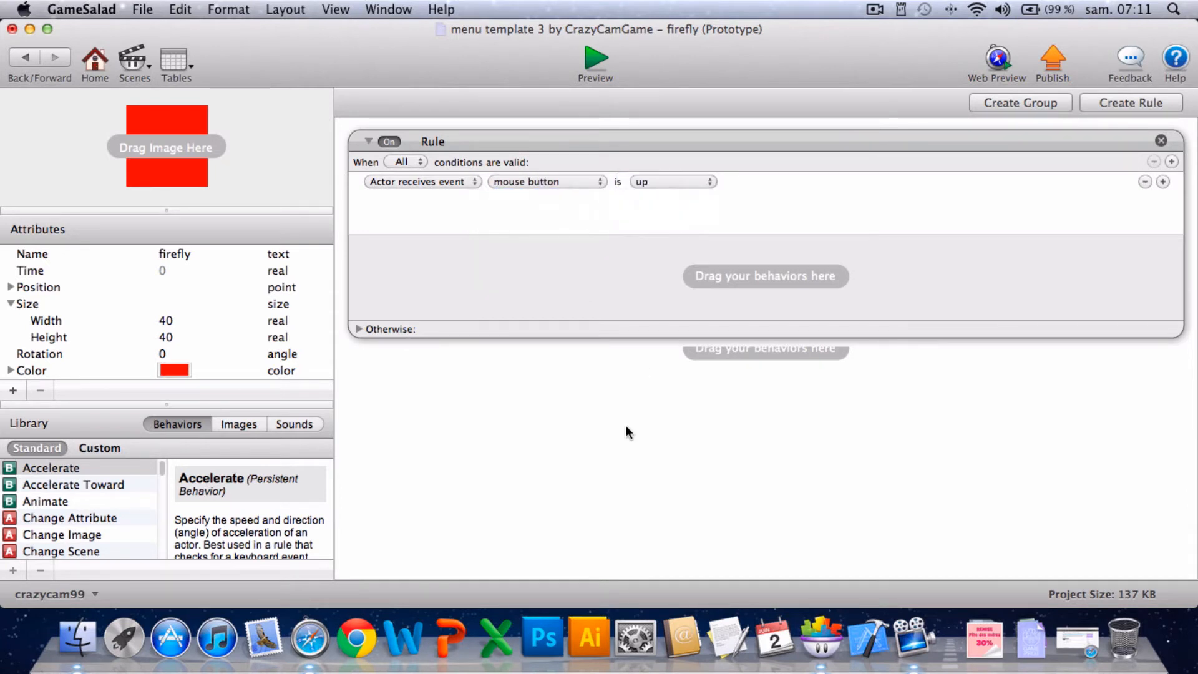
Add a Timer inside the firefly's rule, set to After 0,1 seconds with Run to Completion enabled.
scroll(59, 531, "down", 10)
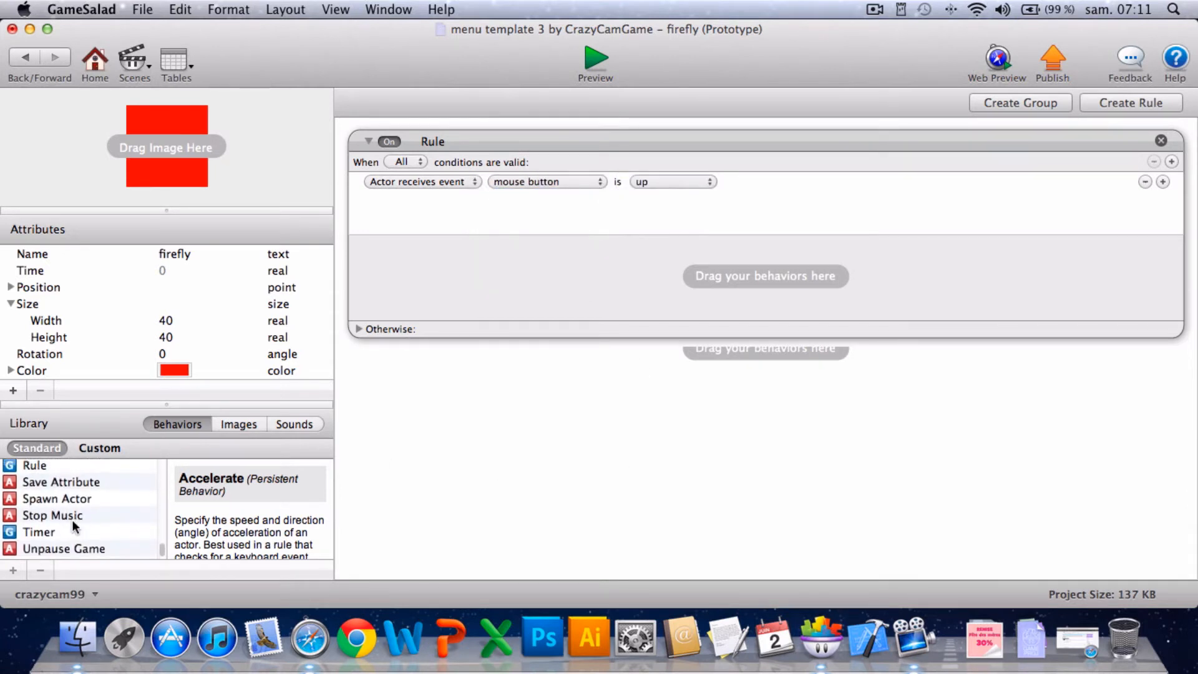
left_click_drag(57, 535, 526, 307)
left_click(448, 285)
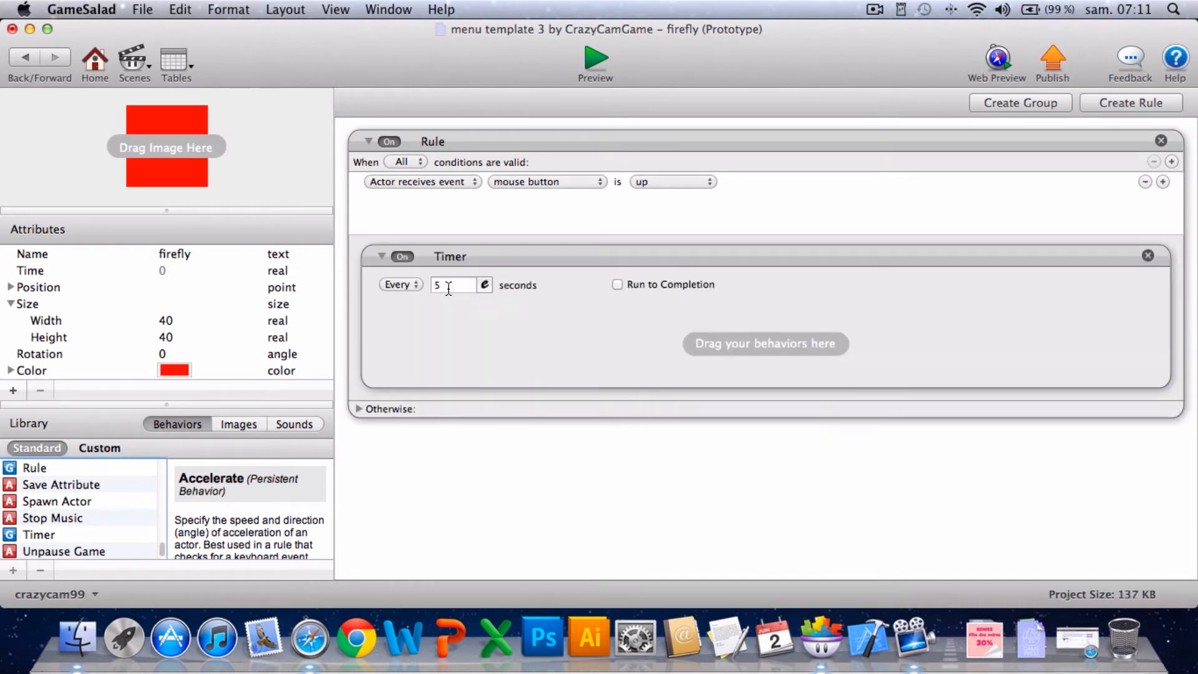
type("50.")
type("1")
left_click(551, 456)
left_click(388, 284)
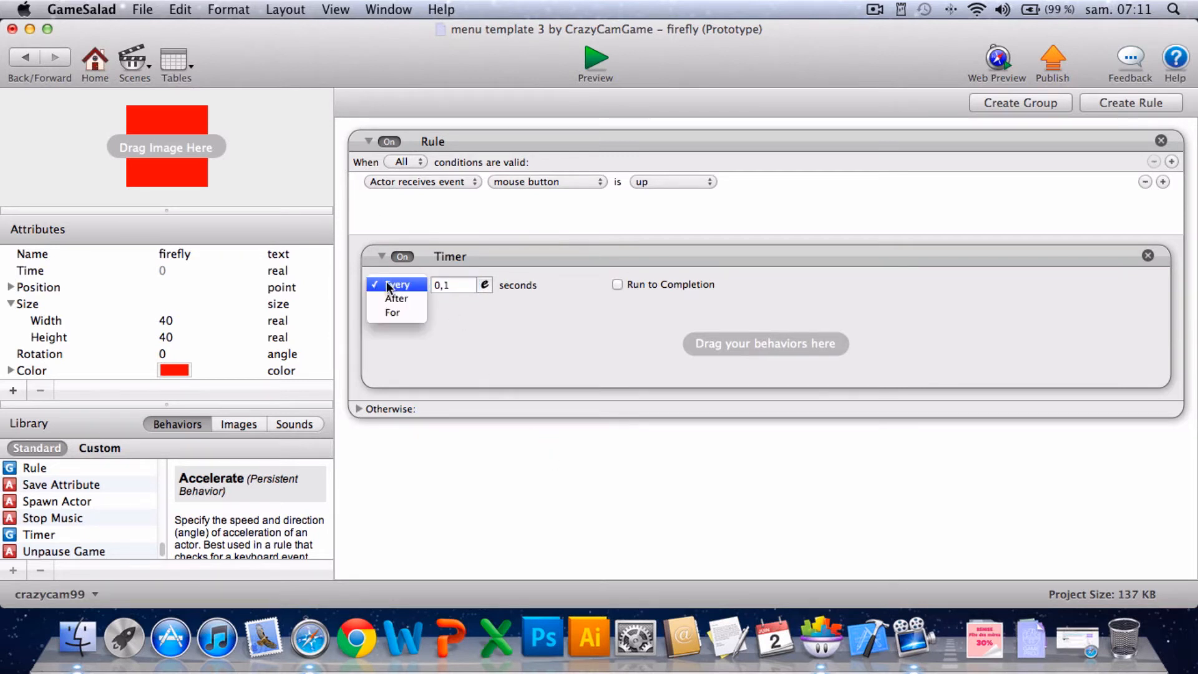
left_click(390, 297)
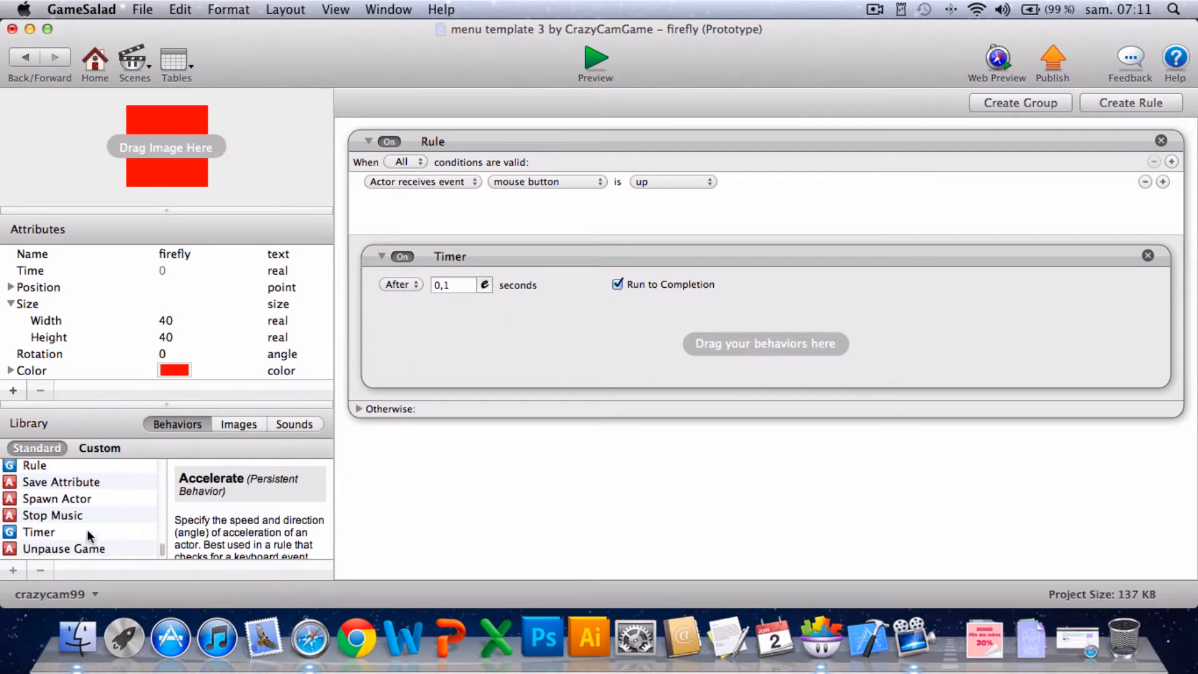
Add a Move To behavior inside the firefly's timer.
scroll(88, 530, "up", 3)
scroll(87, 529, "up", 10)
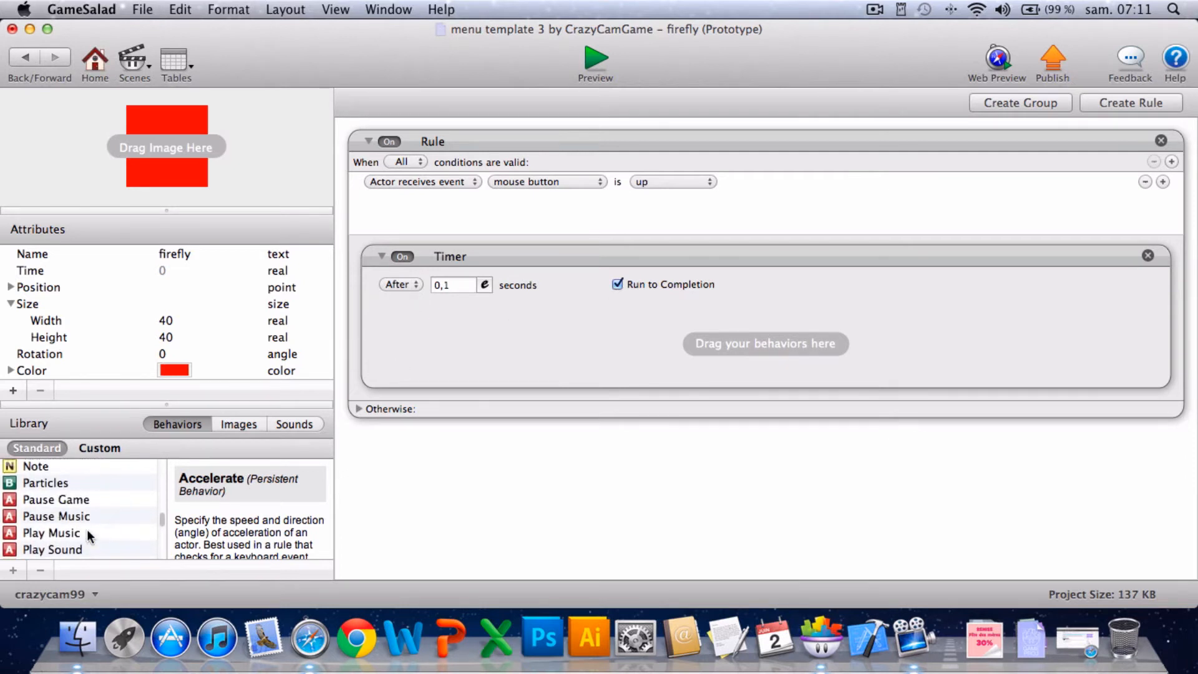
left_click_drag(45, 518, 518, 344)
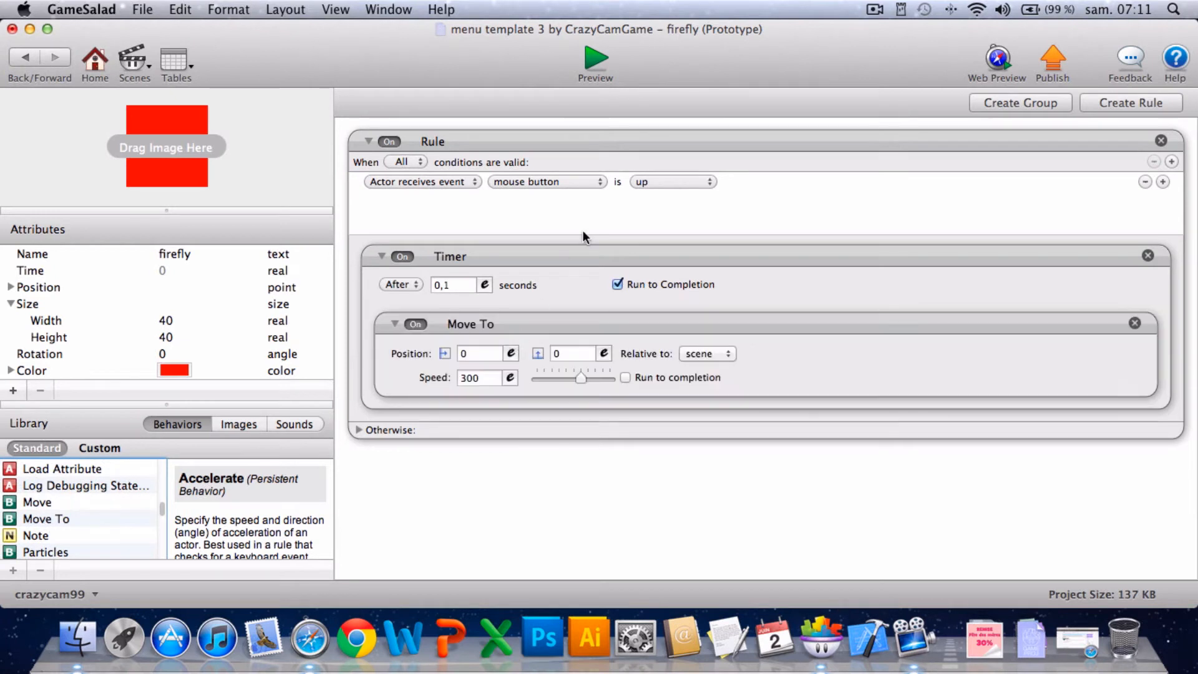
Set the Move To position to game.Light position X horizontally and game.Light position Y vertically.
left_click(510, 354)
left_click(470, 379)
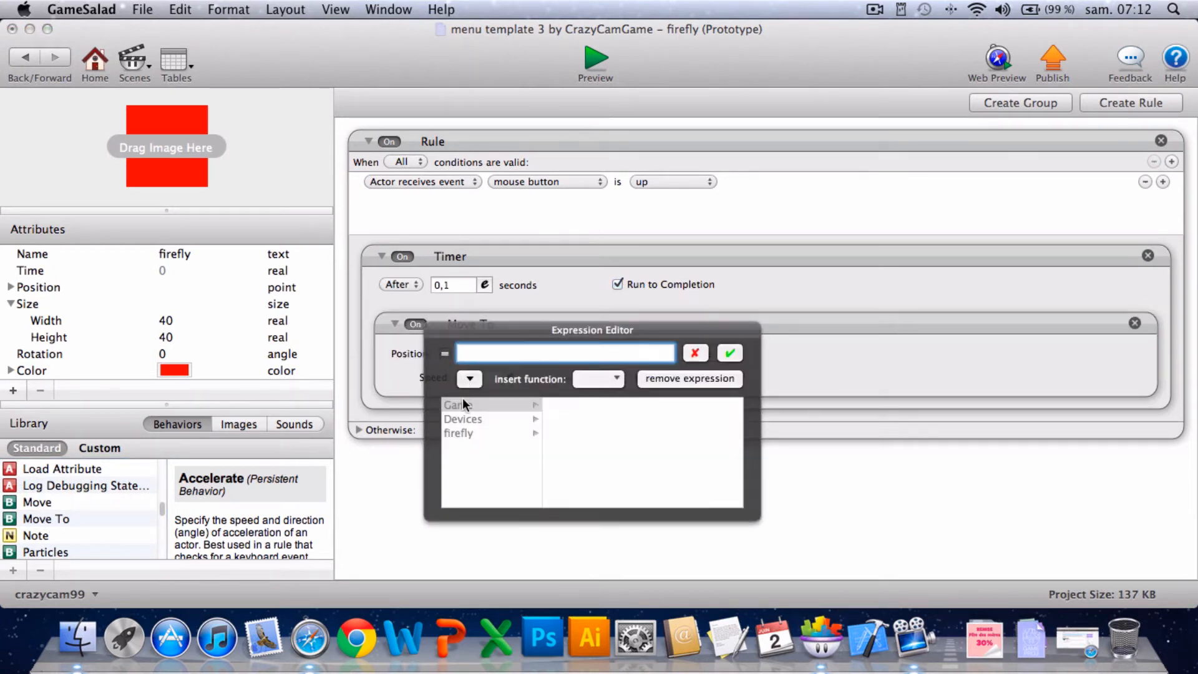
left_click(494, 404)
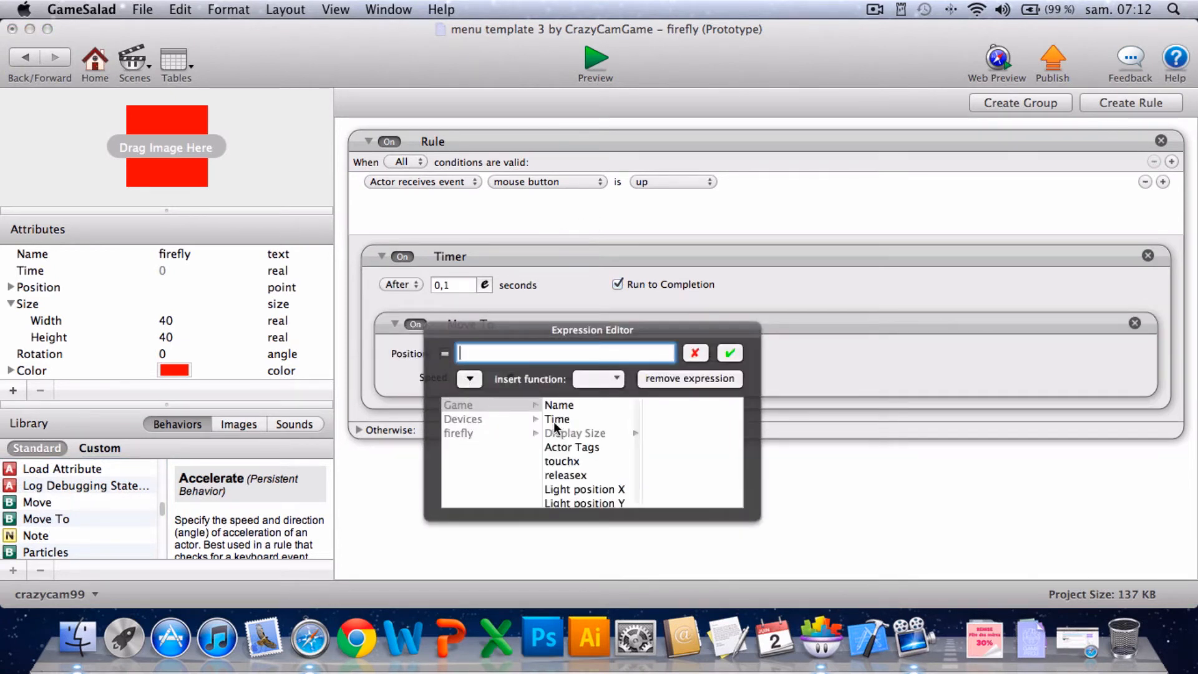
left_click(589, 487)
left_click(721, 354)
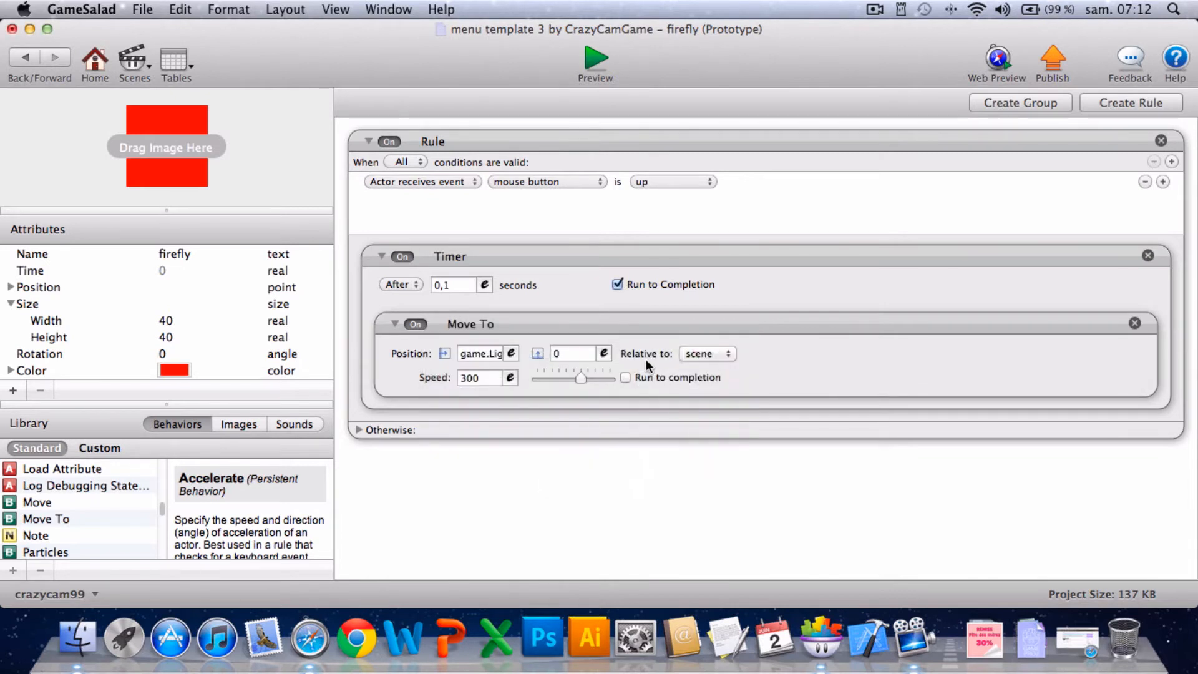
left_click(604, 353)
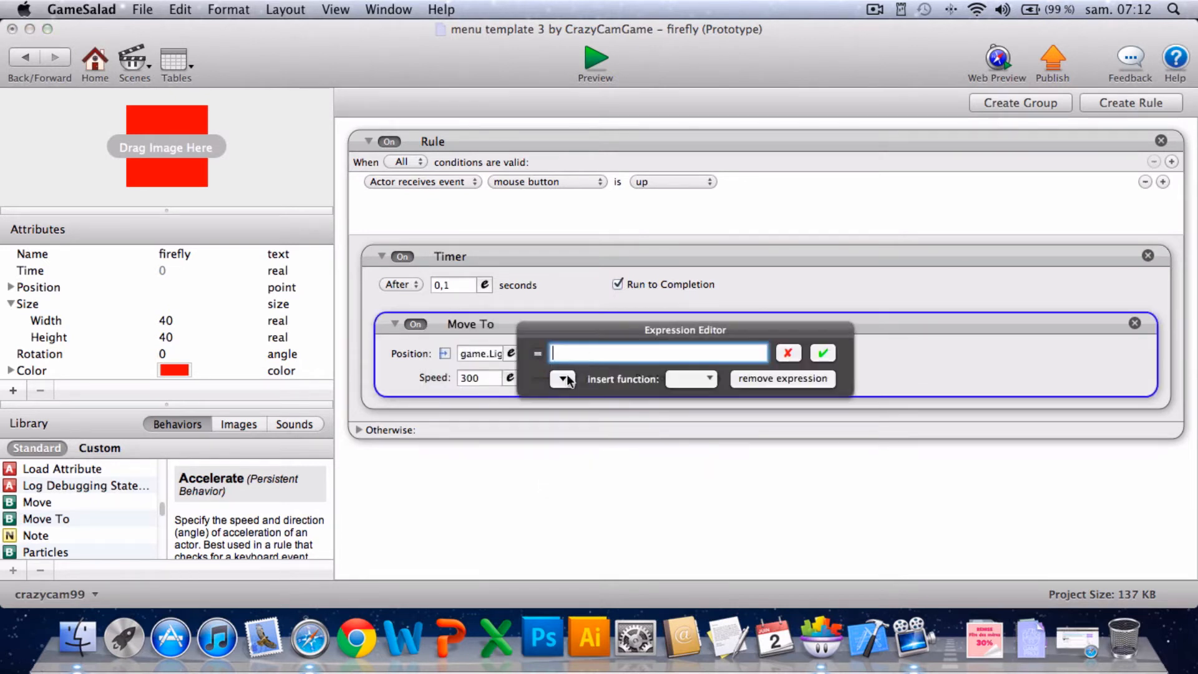
left_click(564, 379)
left_click(564, 403)
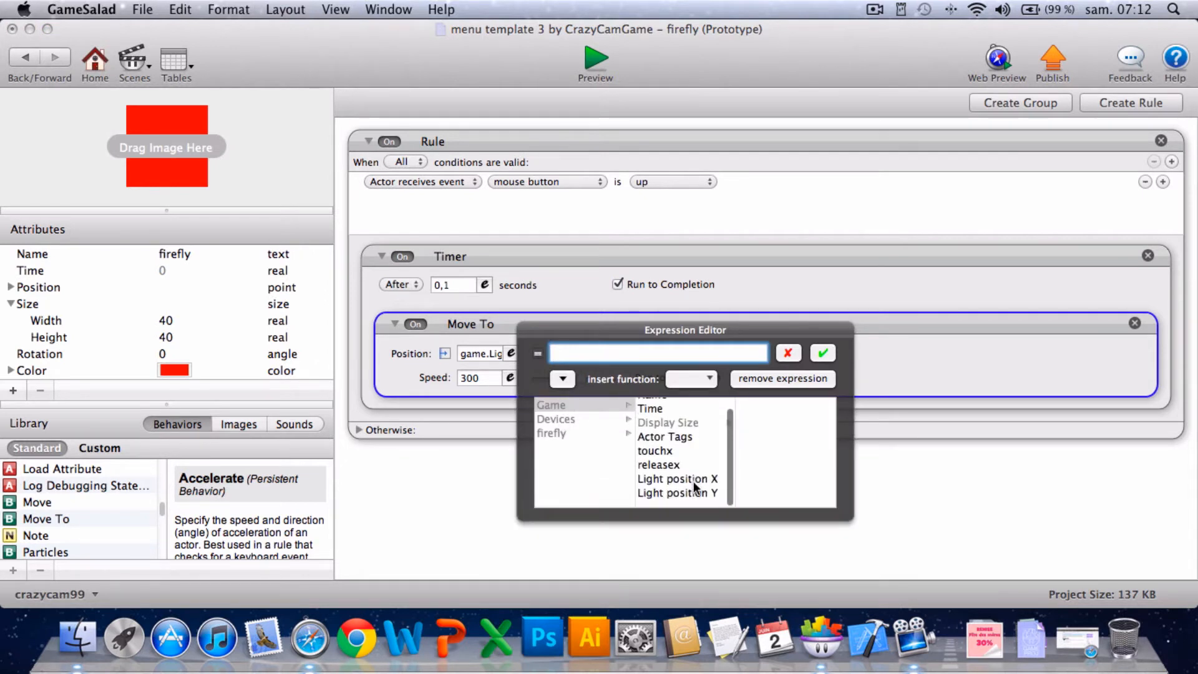
left_click(682, 499)
left_click(823, 353)
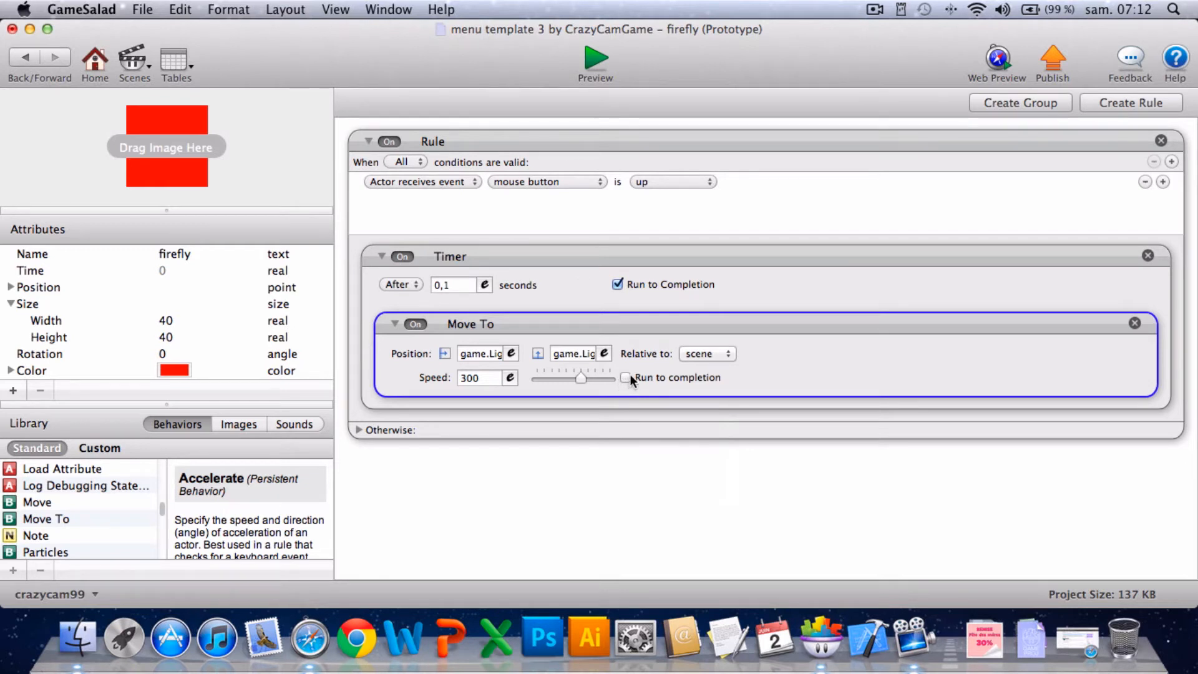
Preview the level 1 scene, touch the white light to test the firefly's movement, and return to the firefly's rules.
left_click(593, 60)
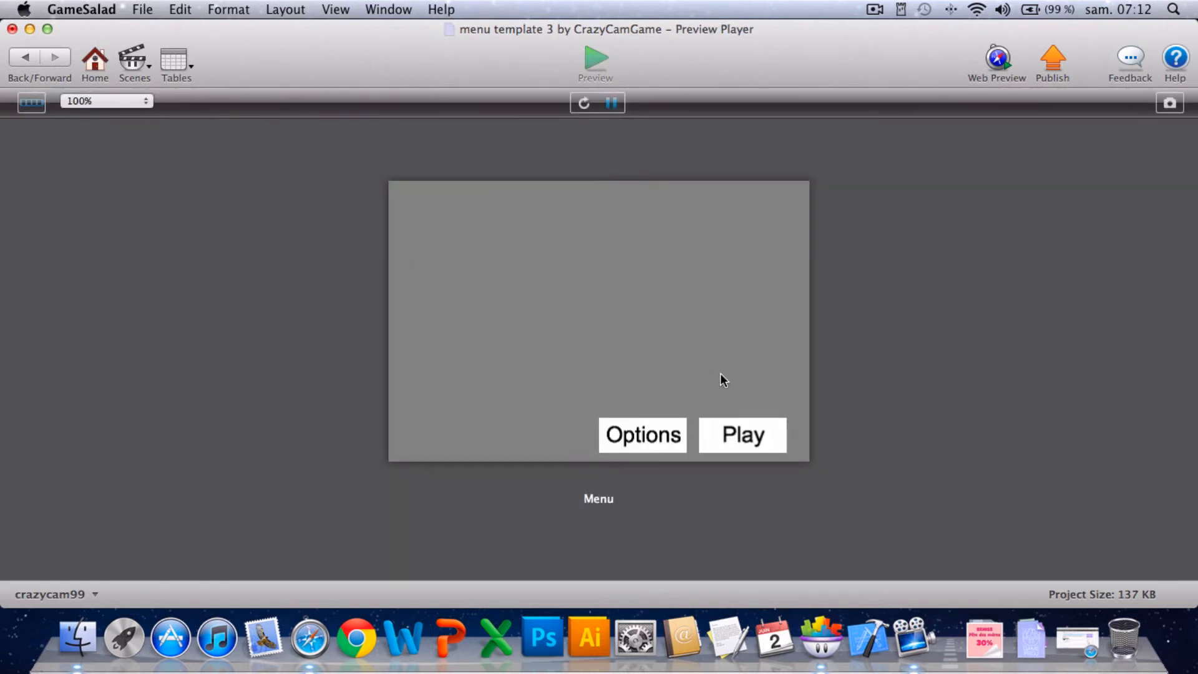
left_click(749, 436)
left_click(31, 103)
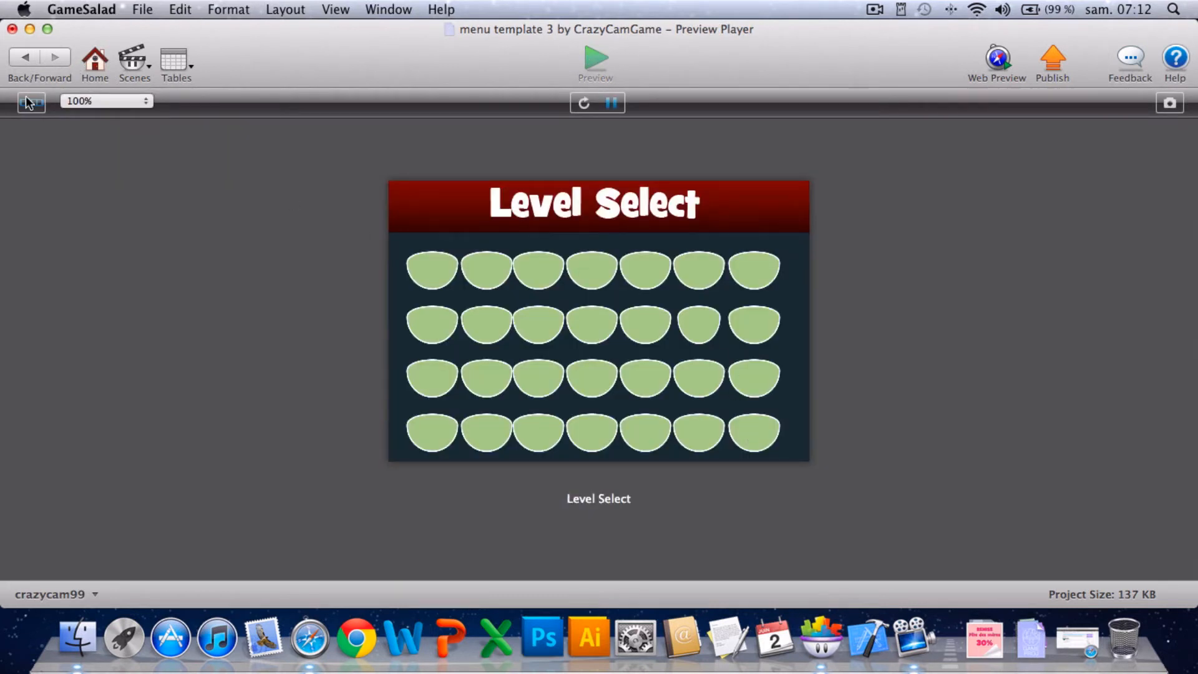
left_click(291, 497)
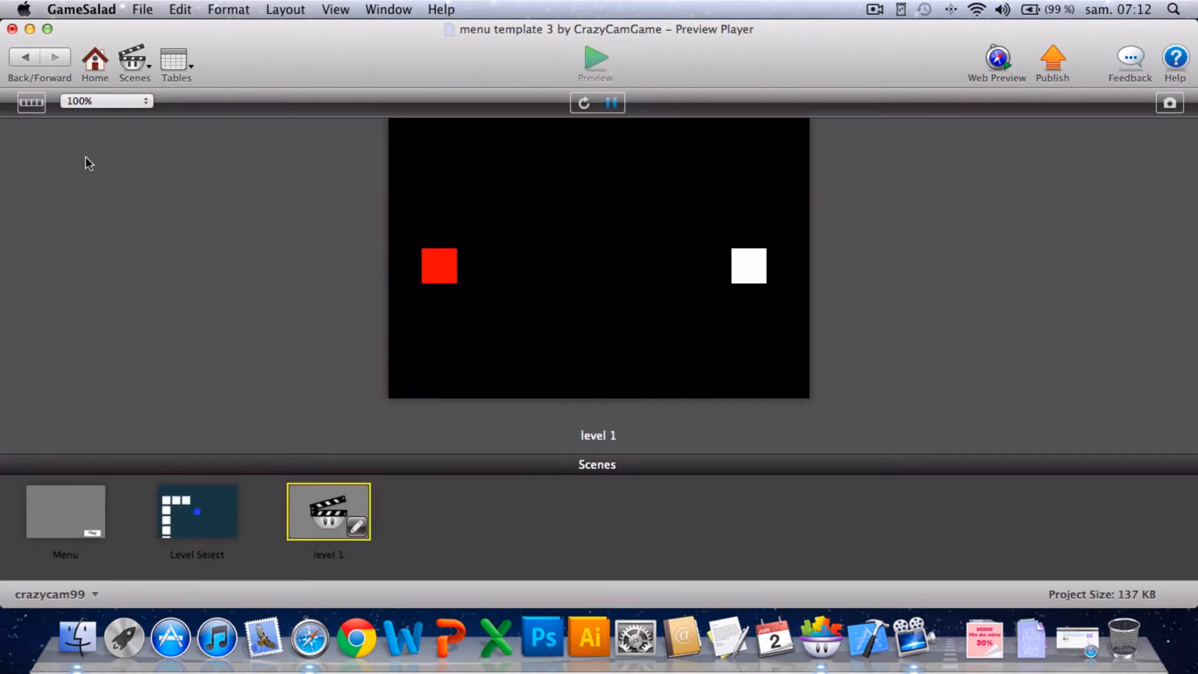
left_click(32, 102)
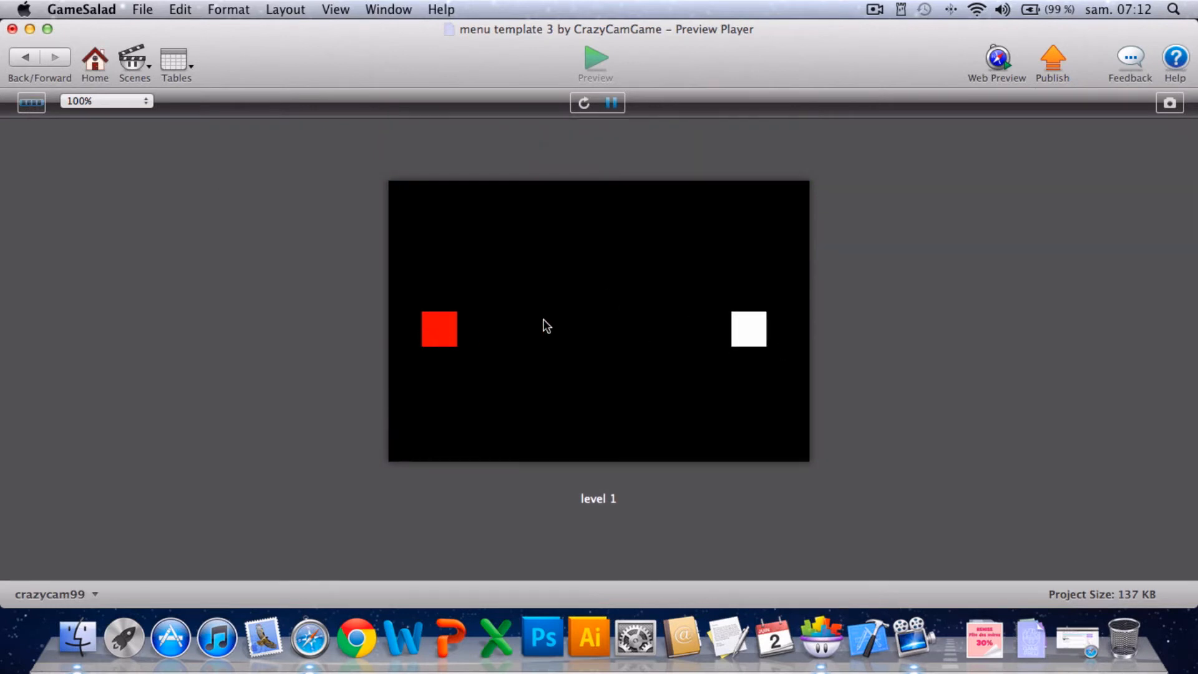
key("Right")
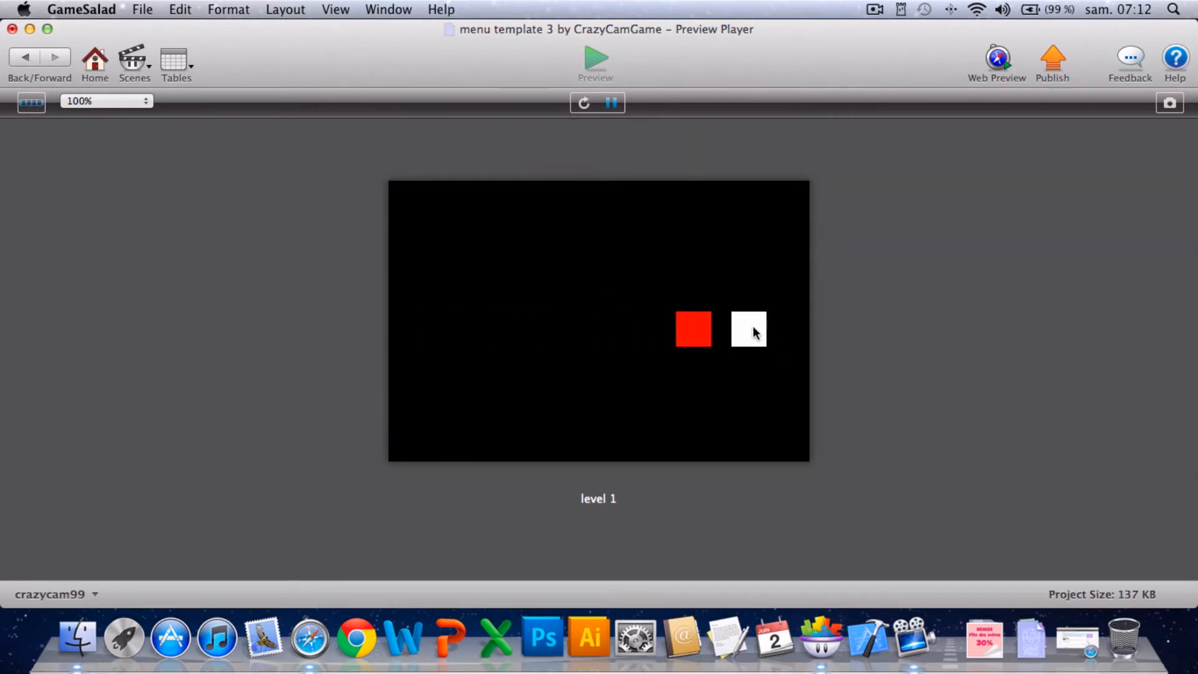
left_click(24, 57)
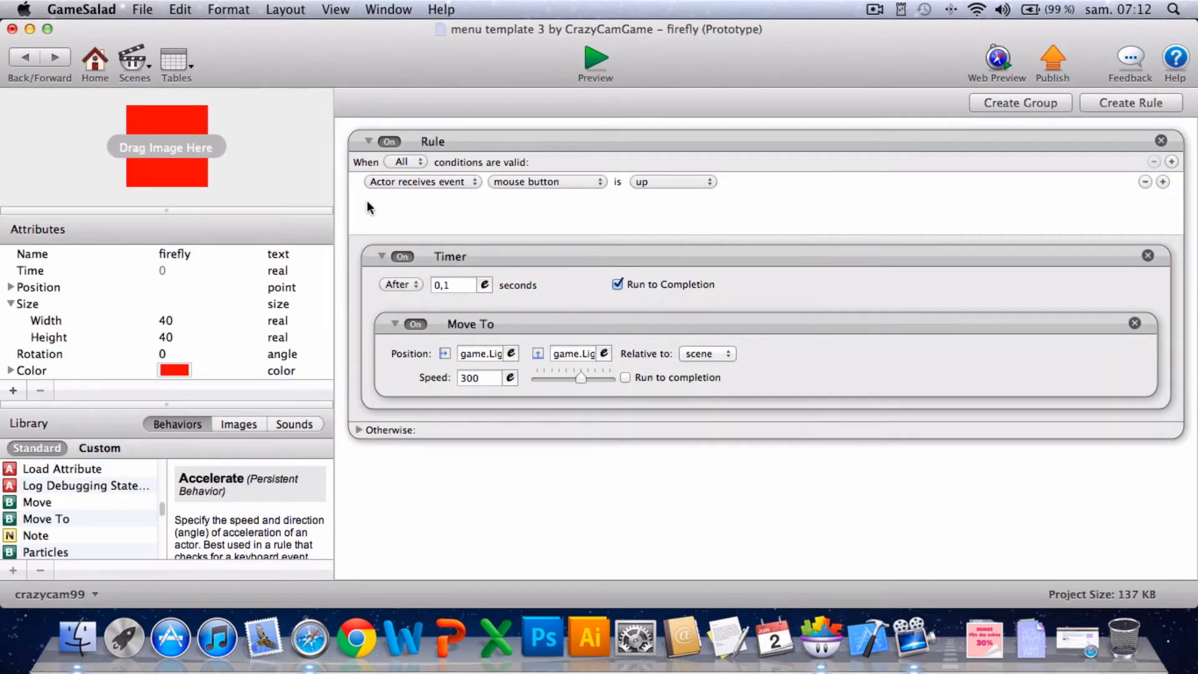
Preview level 1 again to check how the firefly moves before any light is touched, and return to its rules.
scroll(106, 525, "up", 5)
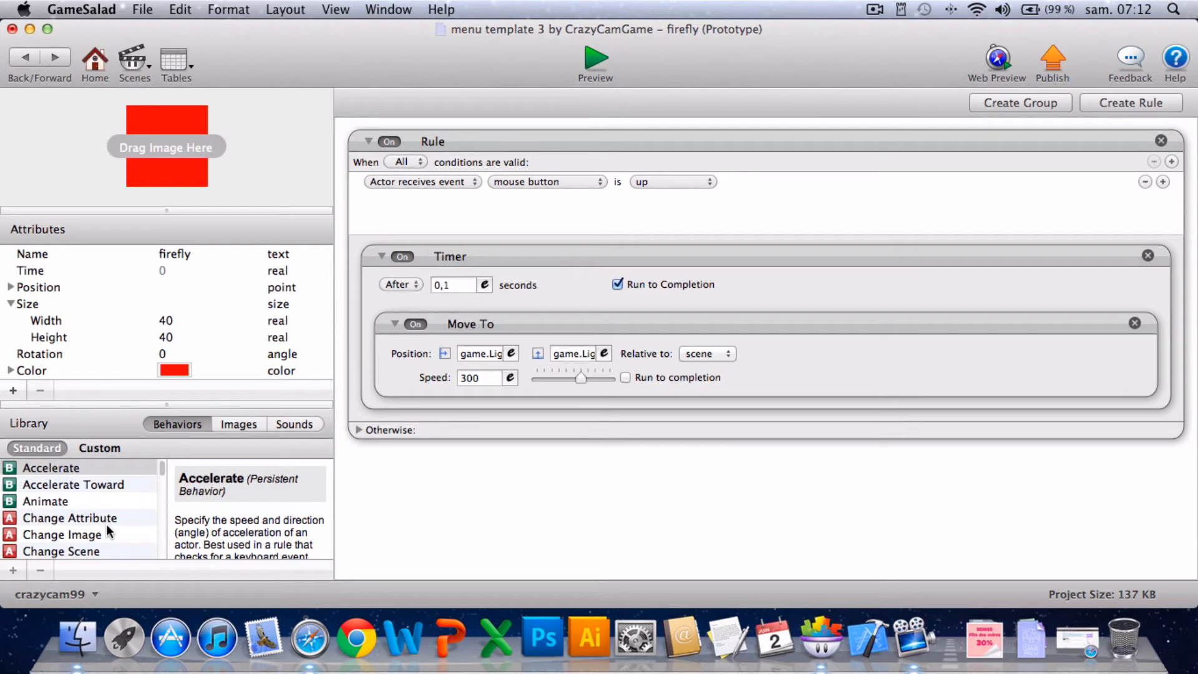
left_click(593, 59)
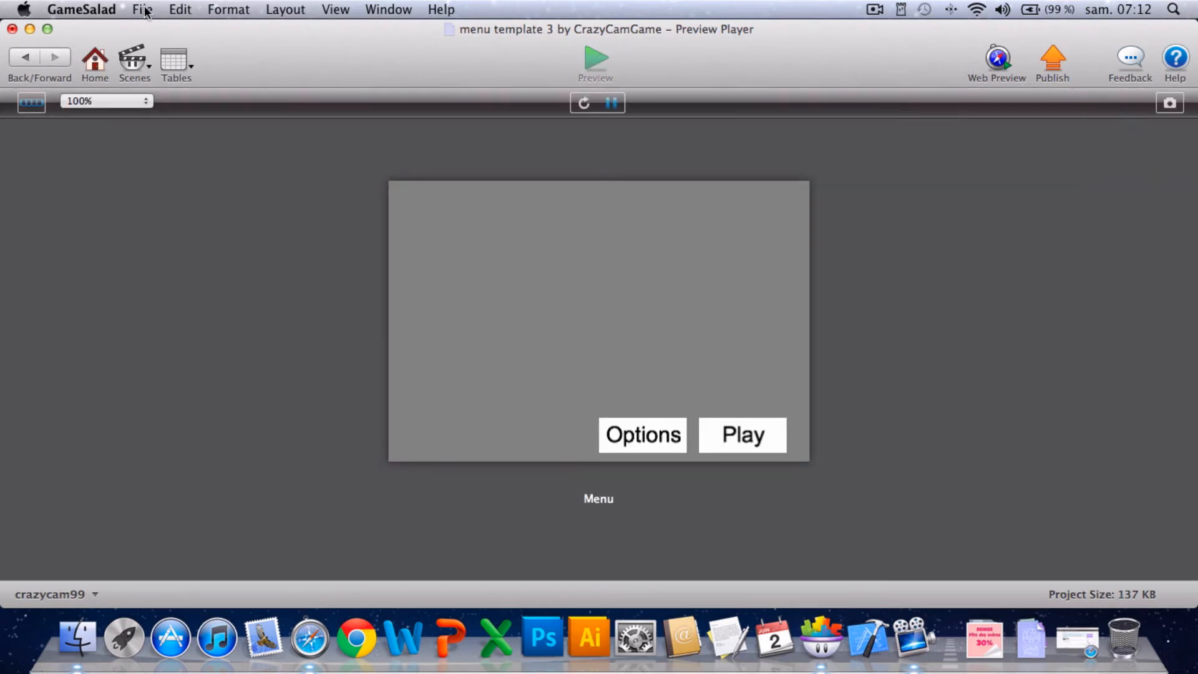
left_click(29, 103)
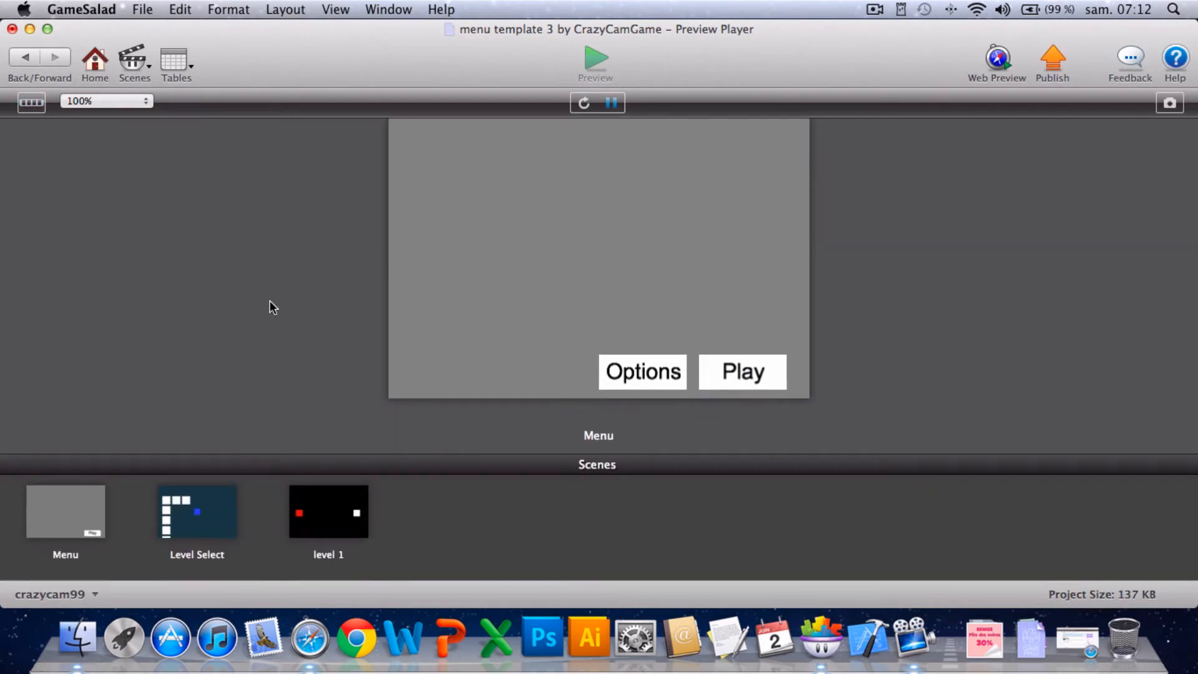
left_click(321, 533)
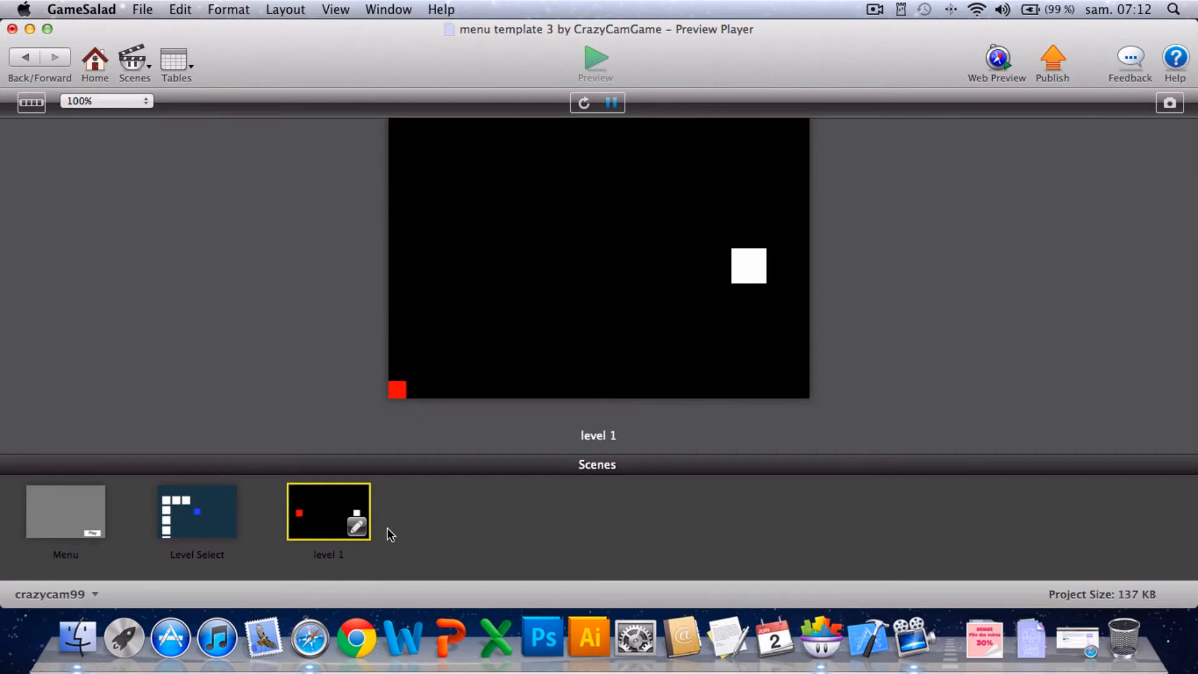
left_click(24, 58)
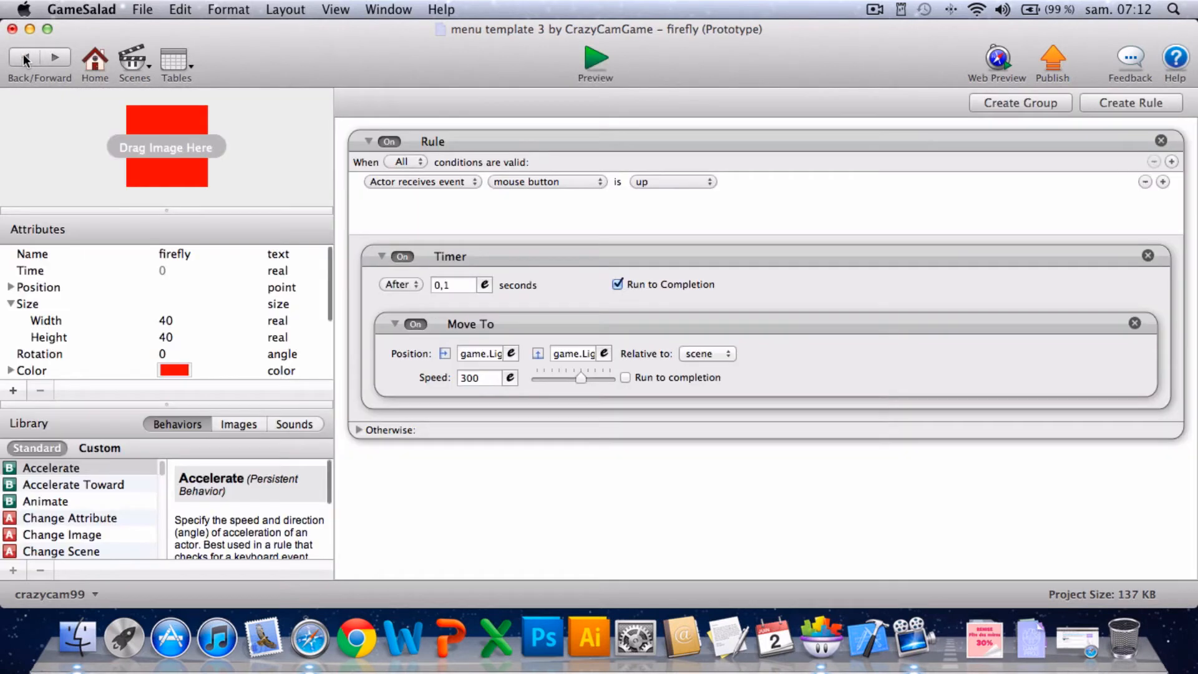
Add two Change Attribute behaviors above the firefly's rule and target the first one at game.Light position X.
left_click_drag(101, 526, 472, 151)
left_click_drag(107, 523, 480, 230)
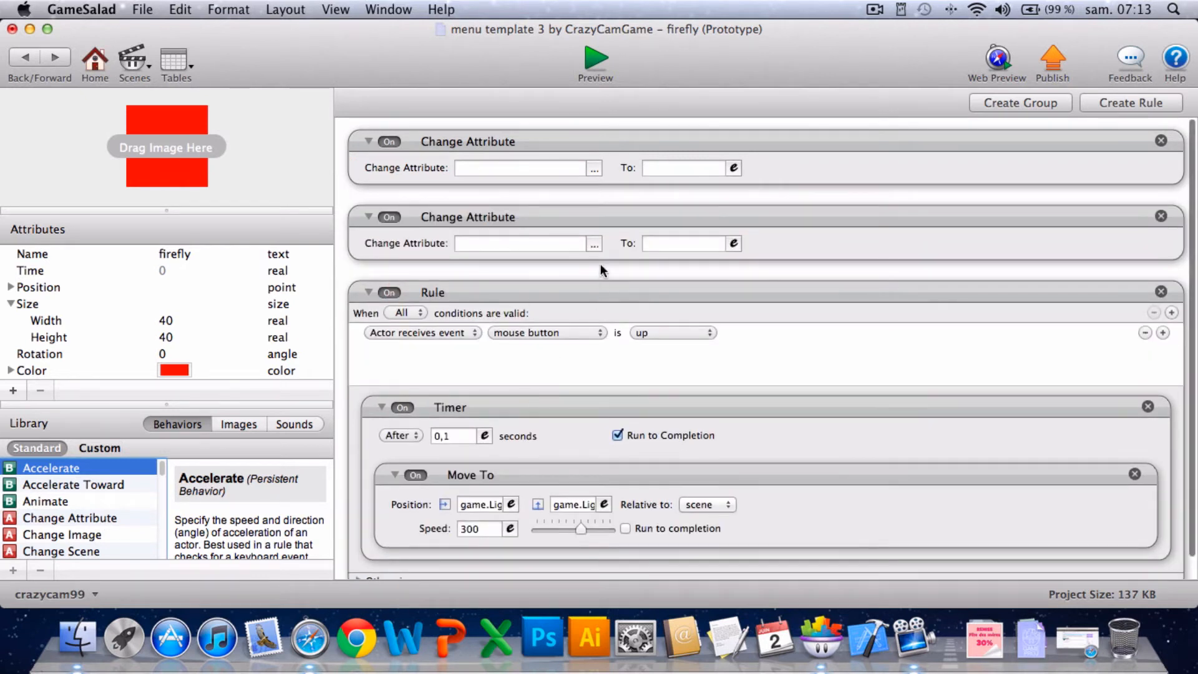
left_click(595, 169)
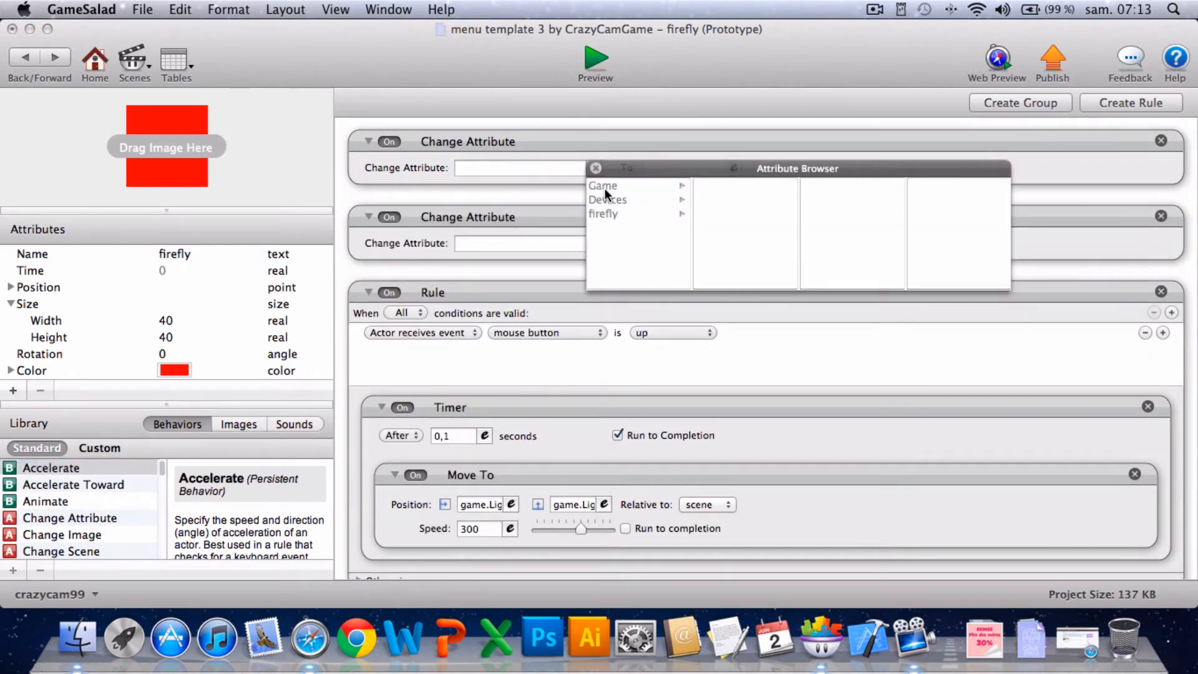
left_click(605, 185)
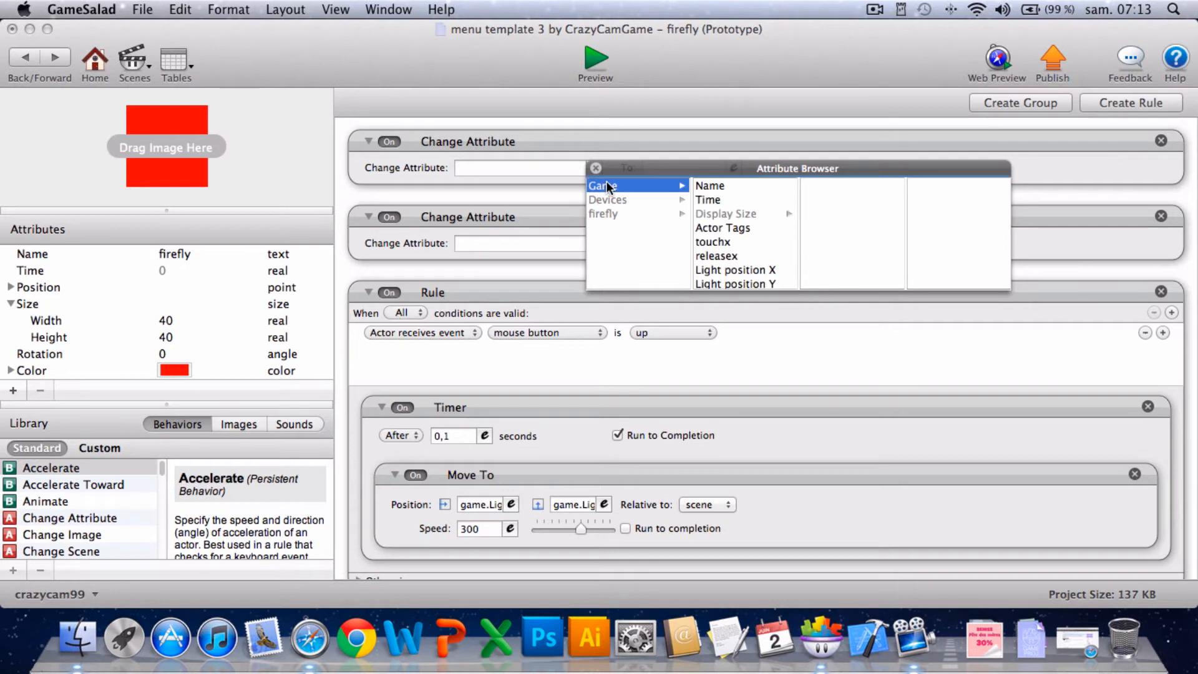
left_click(763, 270)
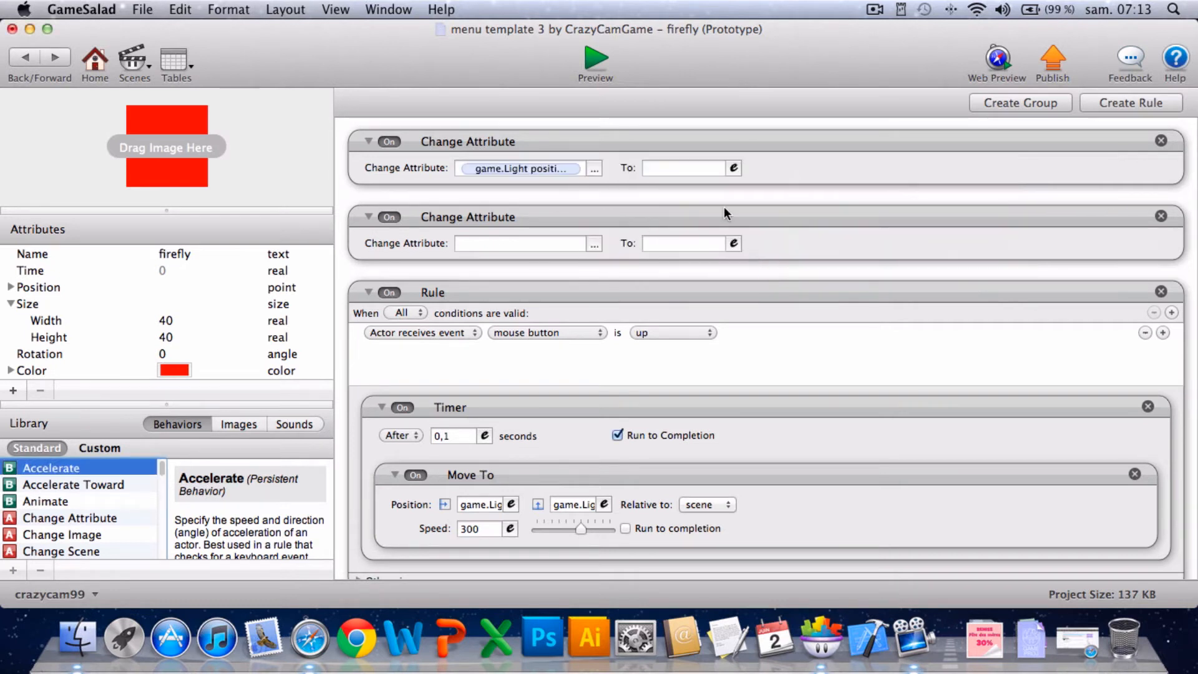
Set the value of the firefly's game.Light position X change to self.Position.X.
left_click(523, 166)
left_click(729, 165)
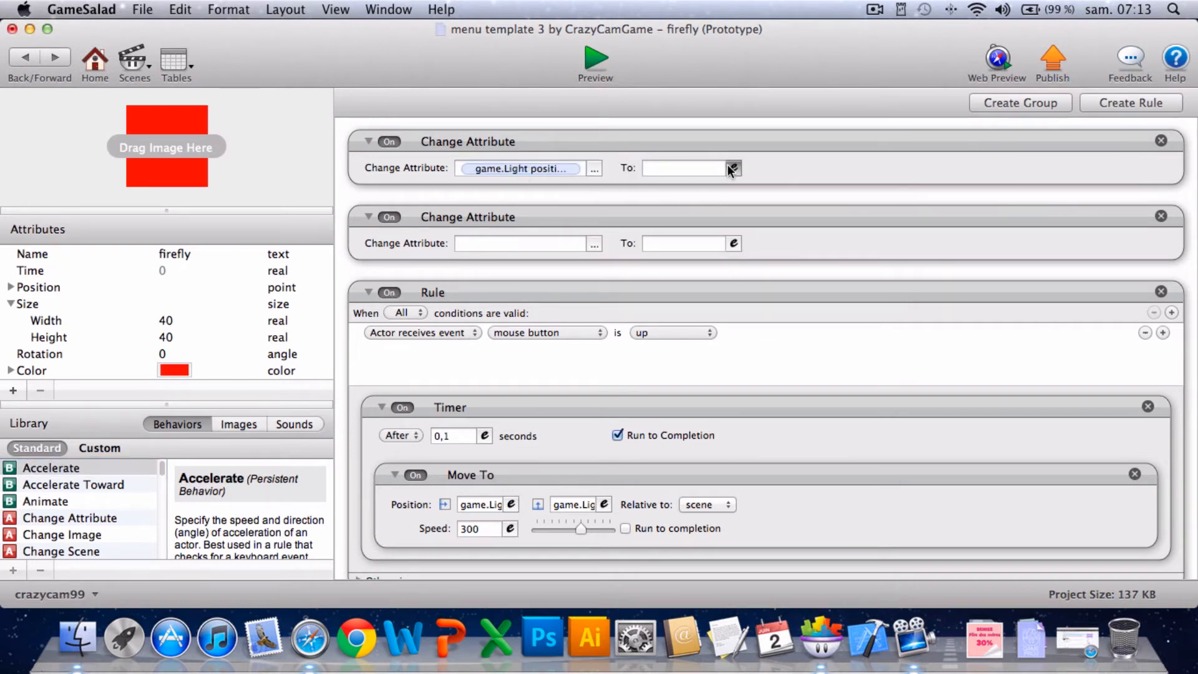
left_click(654, 194)
left_click(647, 247)
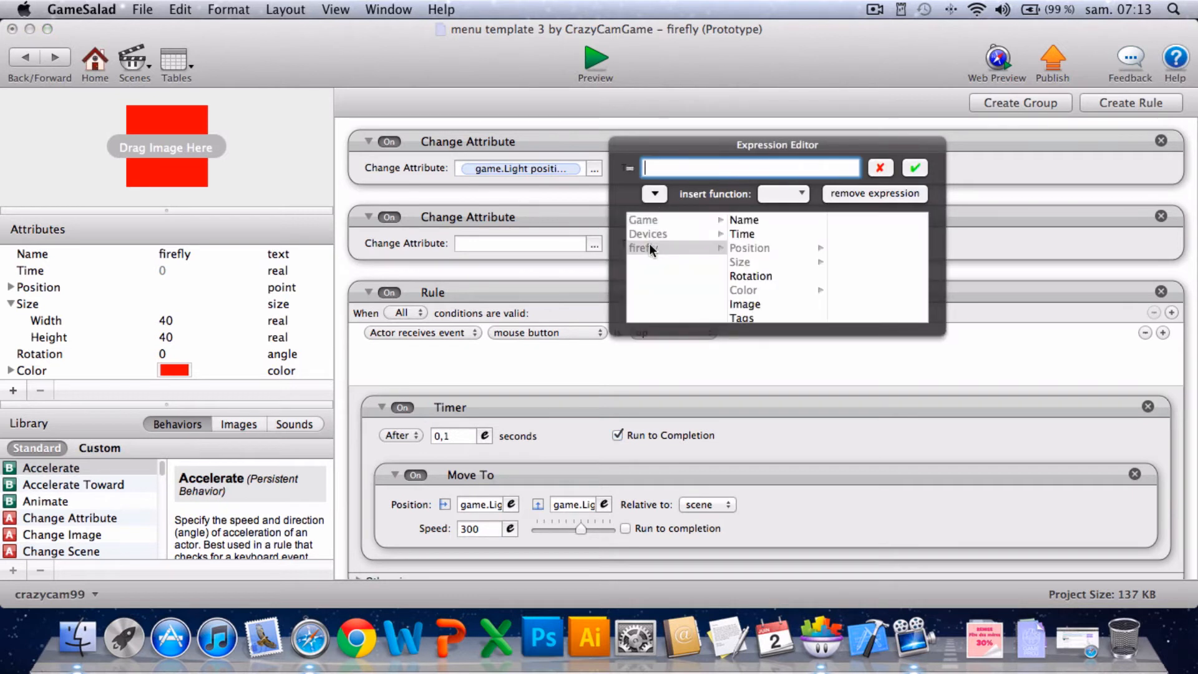
left_click(745, 249)
left_click(856, 221)
left_click(913, 167)
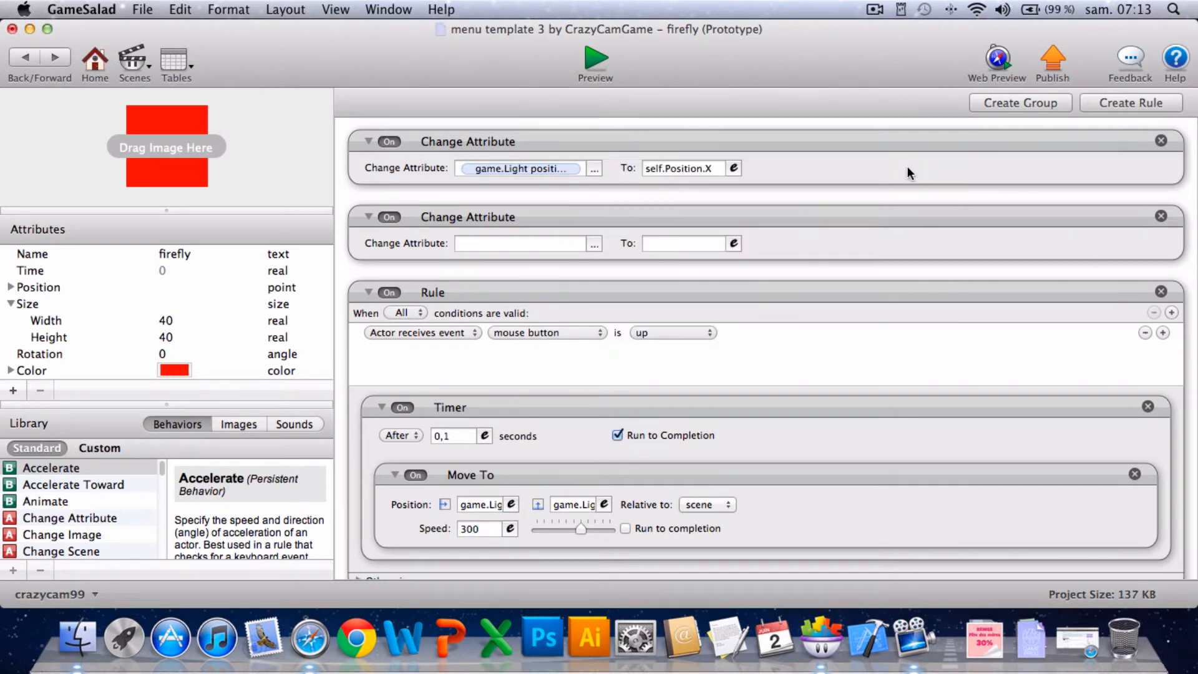
Target the firefly's second Change Attribute behavior at game.Light position Y.
left_click(593, 241)
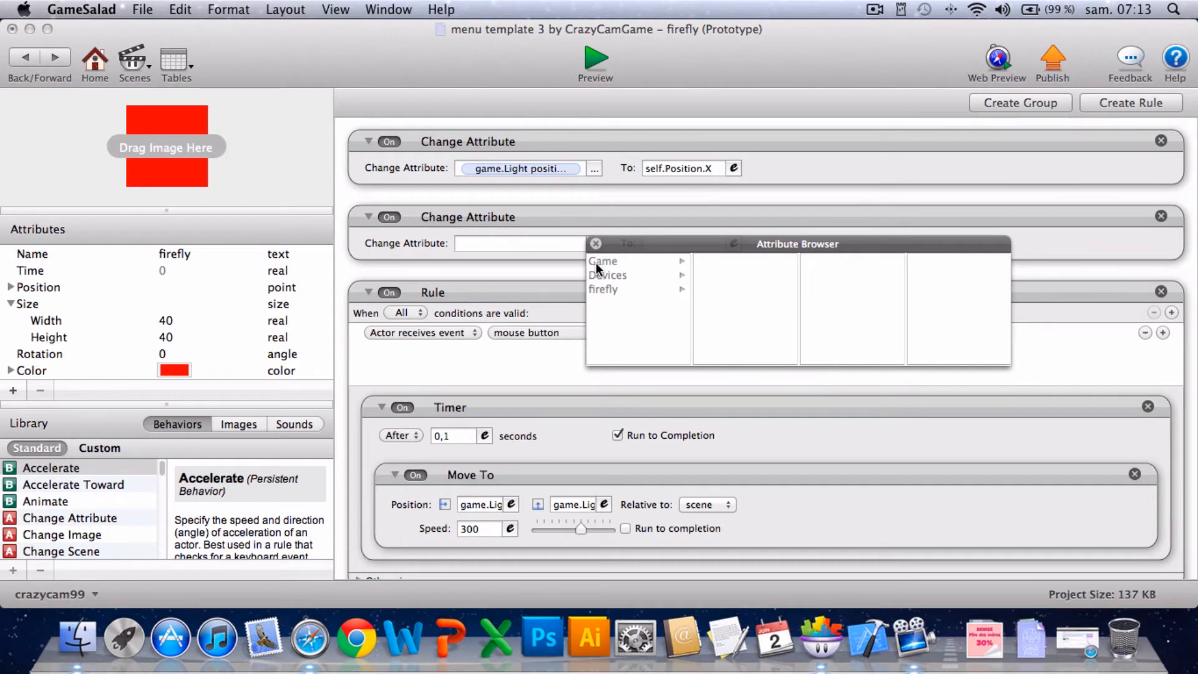
left_click(597, 264)
scroll(796, 306, "down", 1)
scroll(796, 306, "up", 1)
left_click(766, 350)
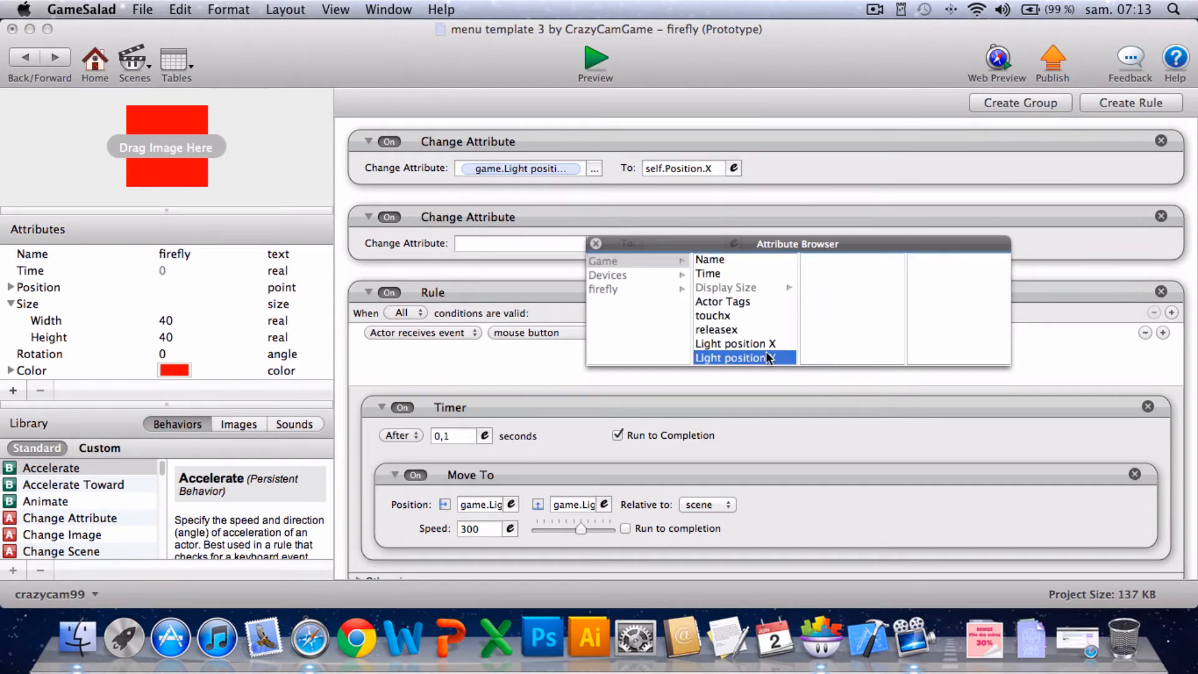
Set the value of the game.Light position Y change to self.Position.Y, using the firefly's own position.
left_click(739, 256)
left_click(737, 247)
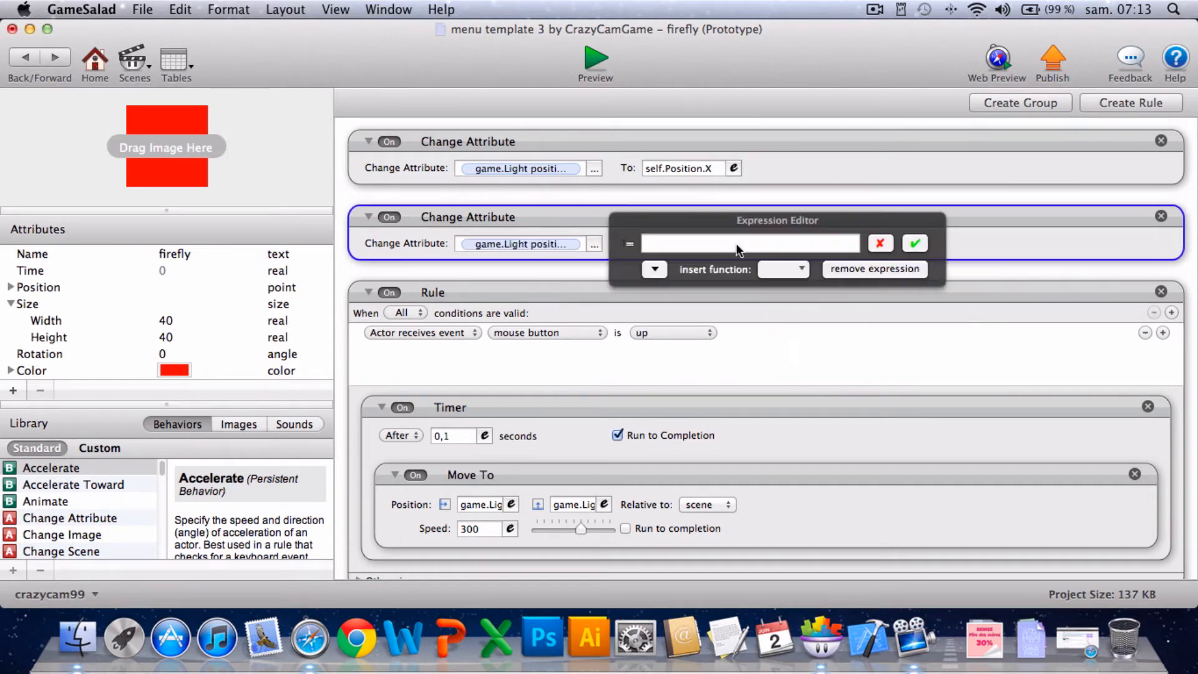
left_click(655, 269)
left_click(661, 321)
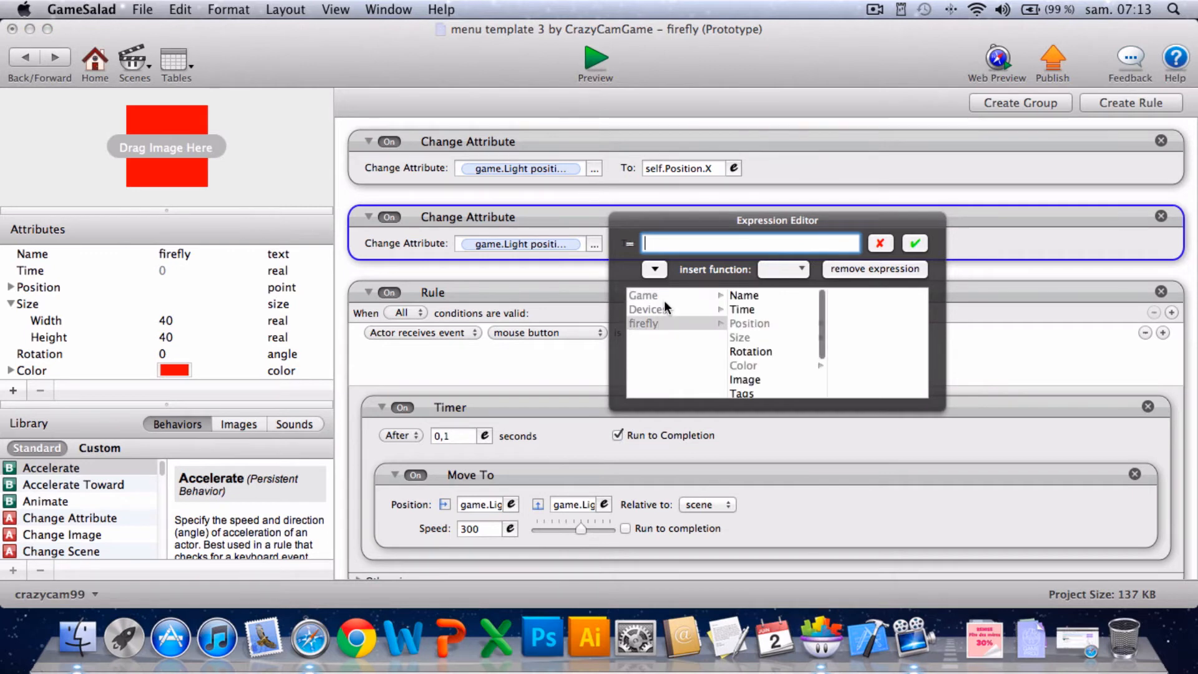
left_click(766, 322)
left_click(839, 308)
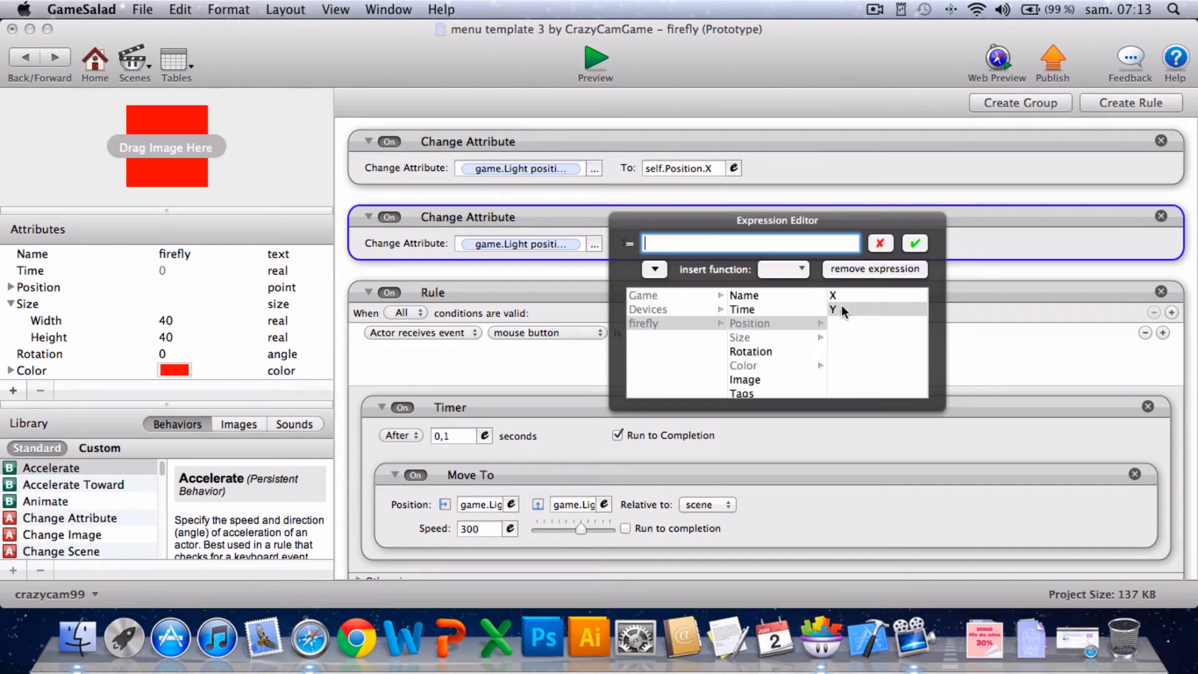
left_click(915, 244)
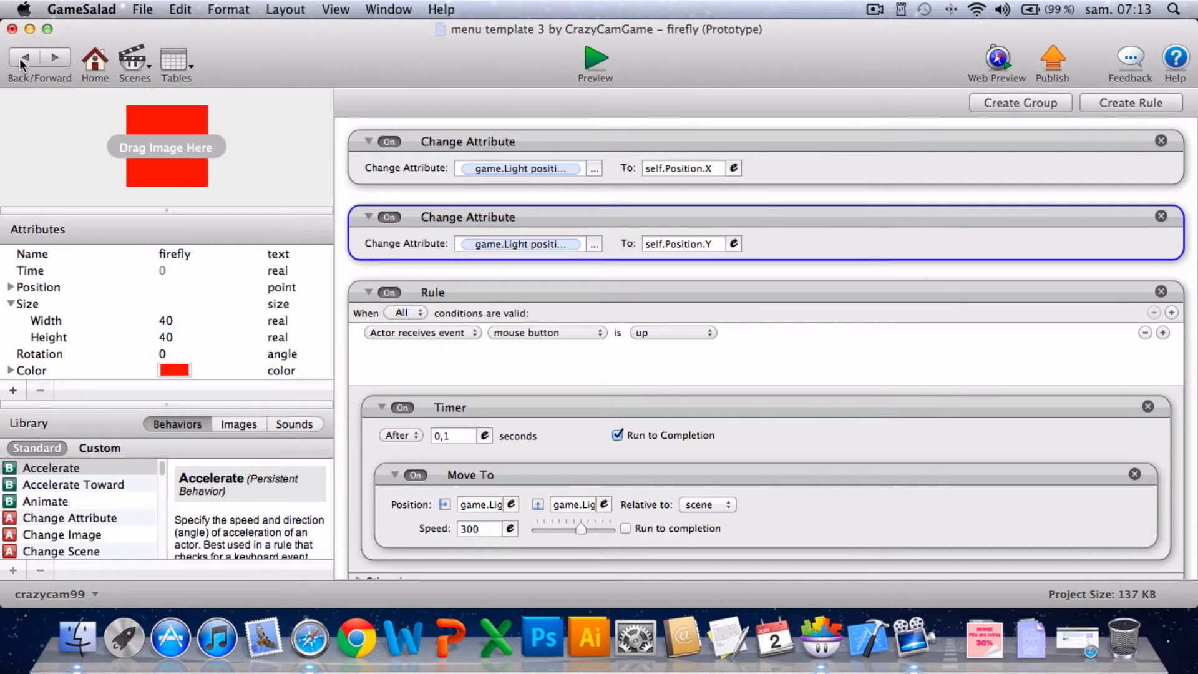
Preview the level 1 scene, touch the white light to test the firefly's movement, and return to its rules.
left_click(600, 58)
left_click(331, 499)
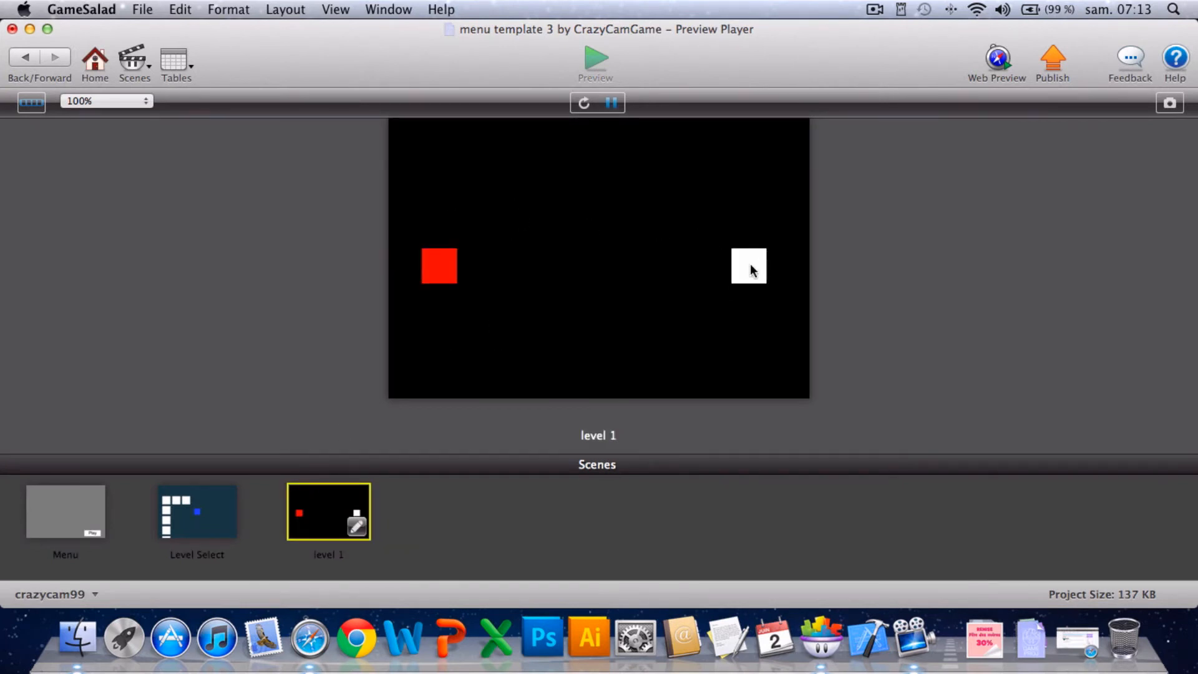
key("Right")
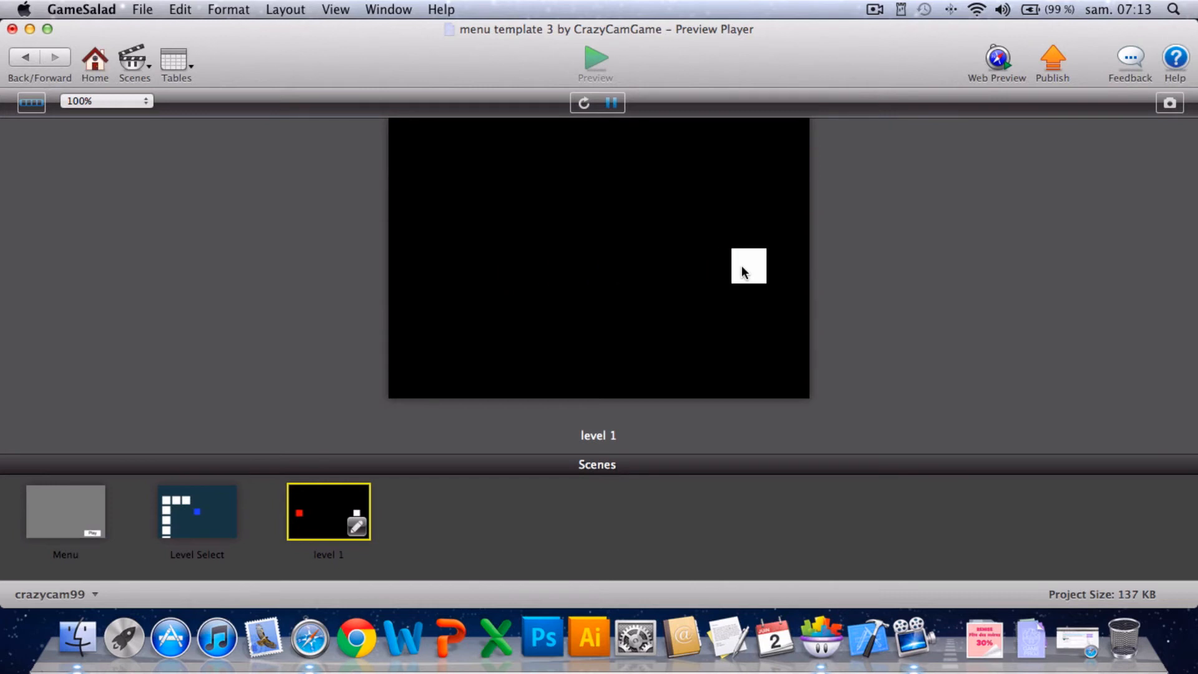
left_click(24, 62)
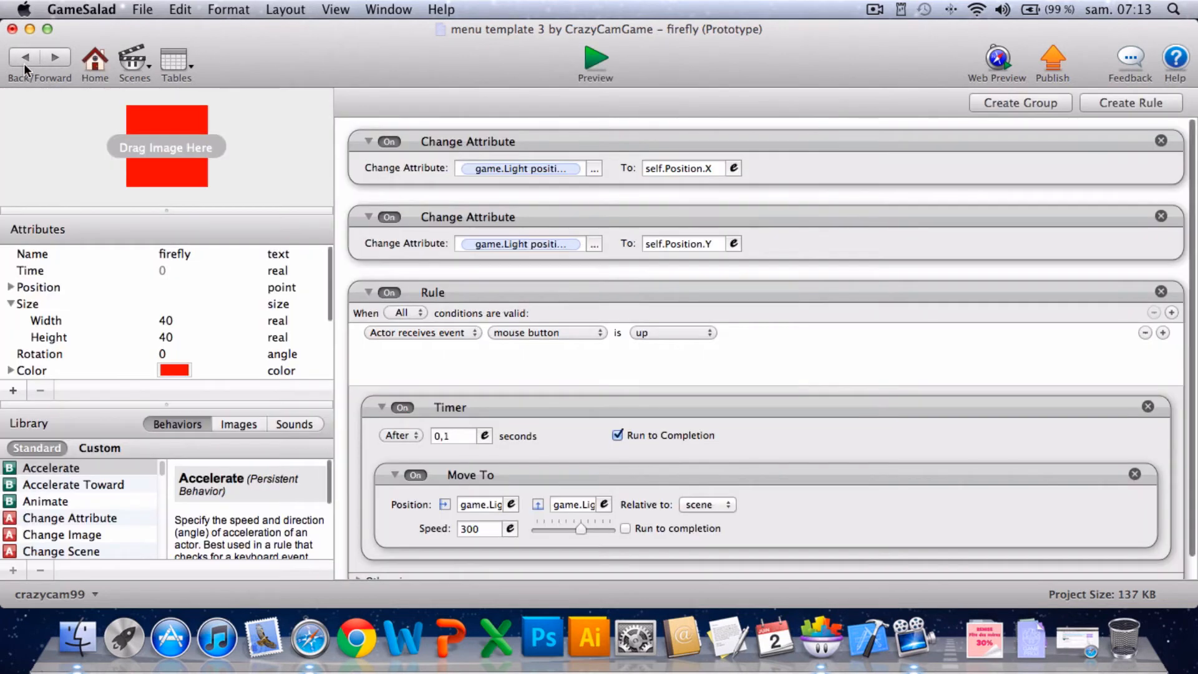
Return to the level 1 scene and open the light actor for editing.
left_click(24, 62)
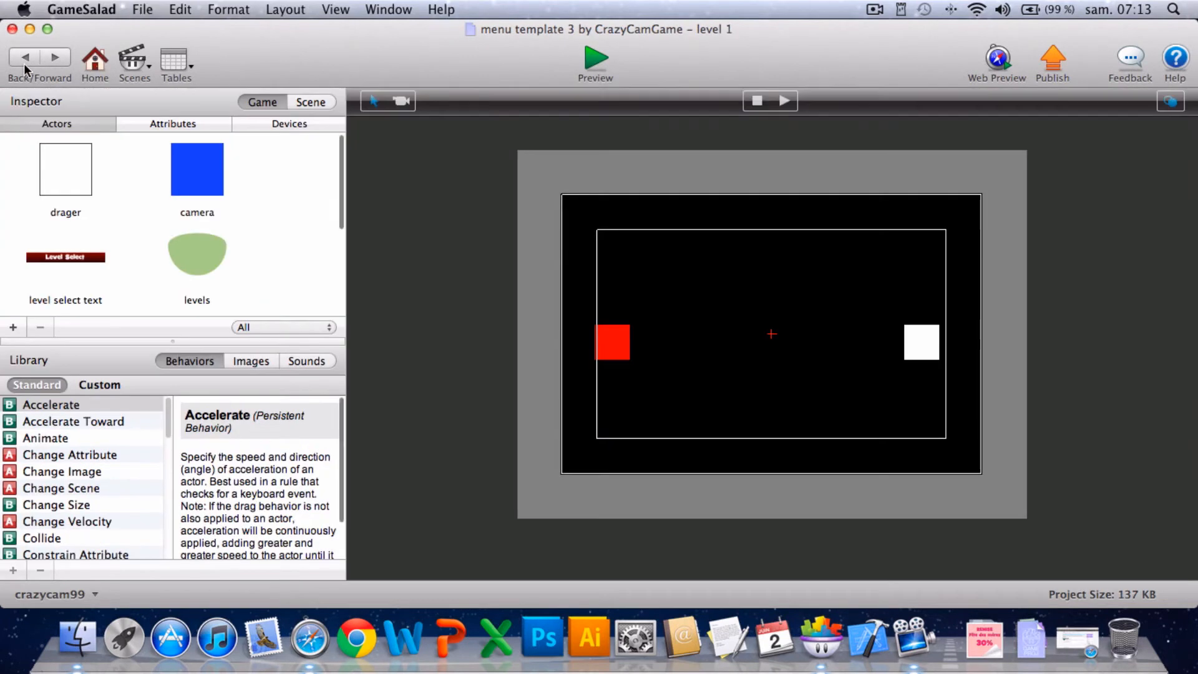
scroll(104, 191, "down", 3)
scroll(104, 192, "up", 2)
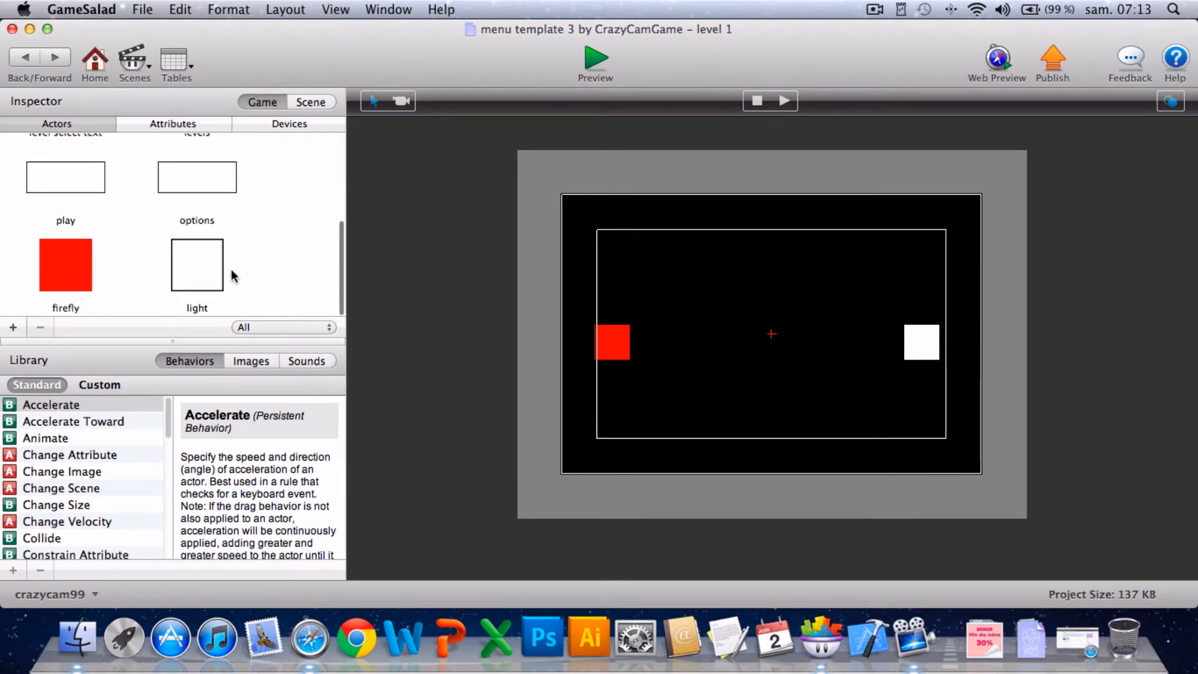
double_click(201, 278)
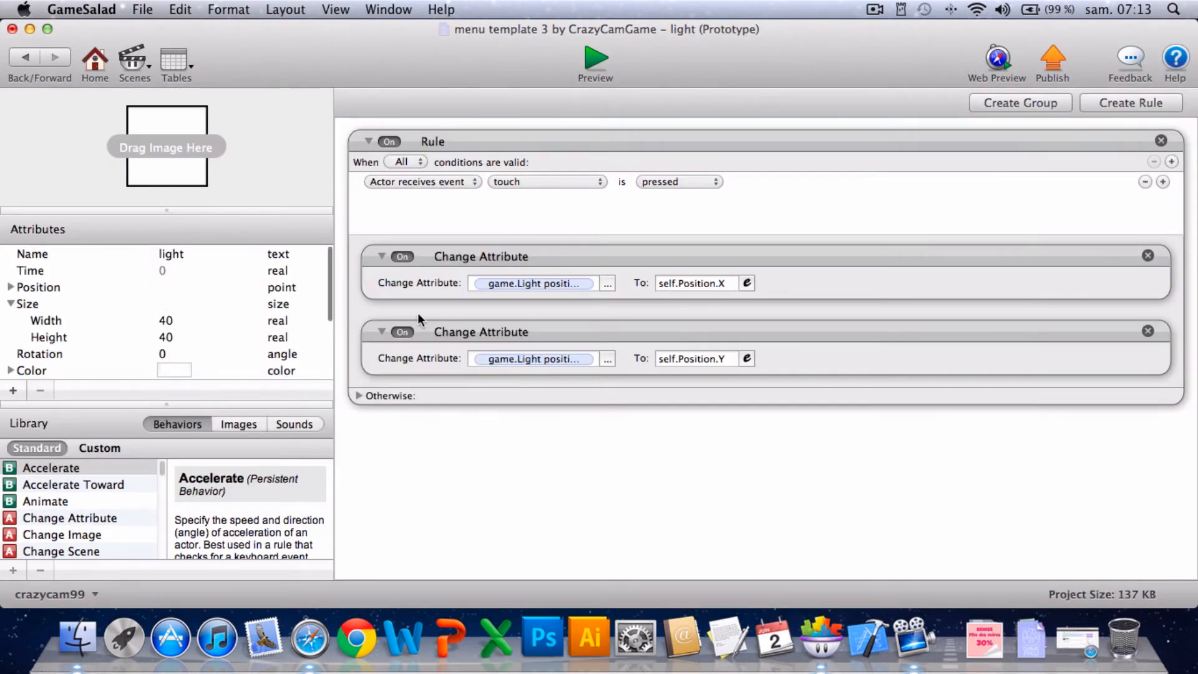
Change the light's color to yellow with 21% opacity.
scroll(137, 274, "down", 2)
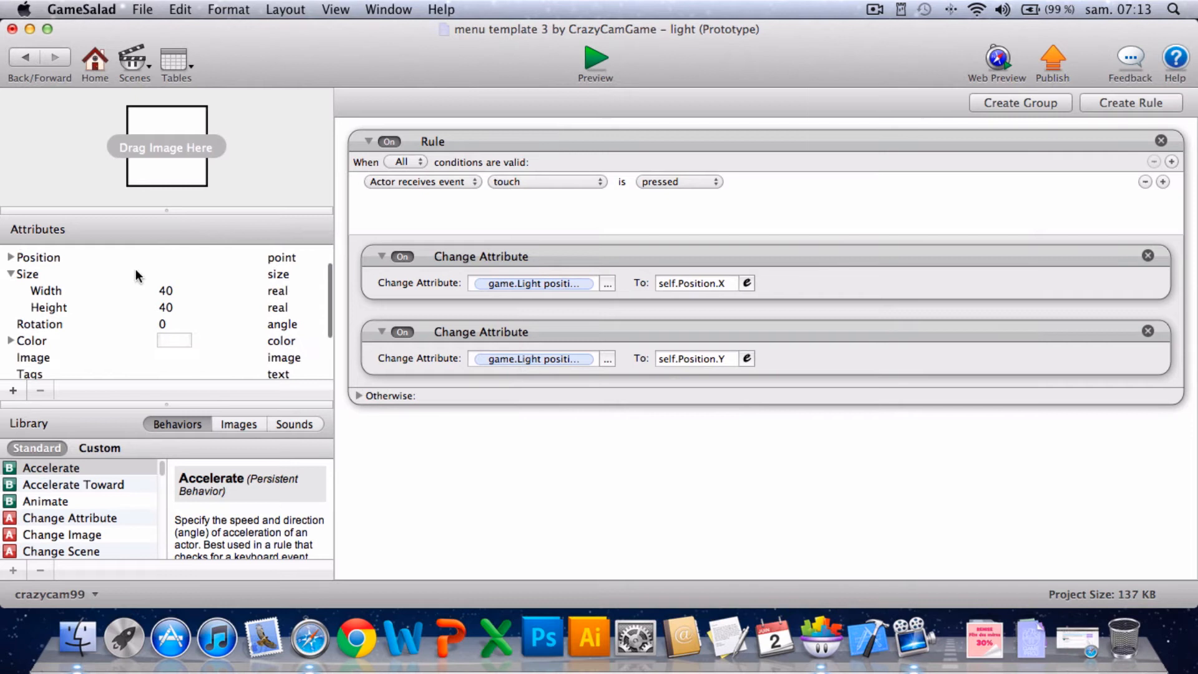
left_click(178, 339)
left_click_drag(377, 404, 389, 295)
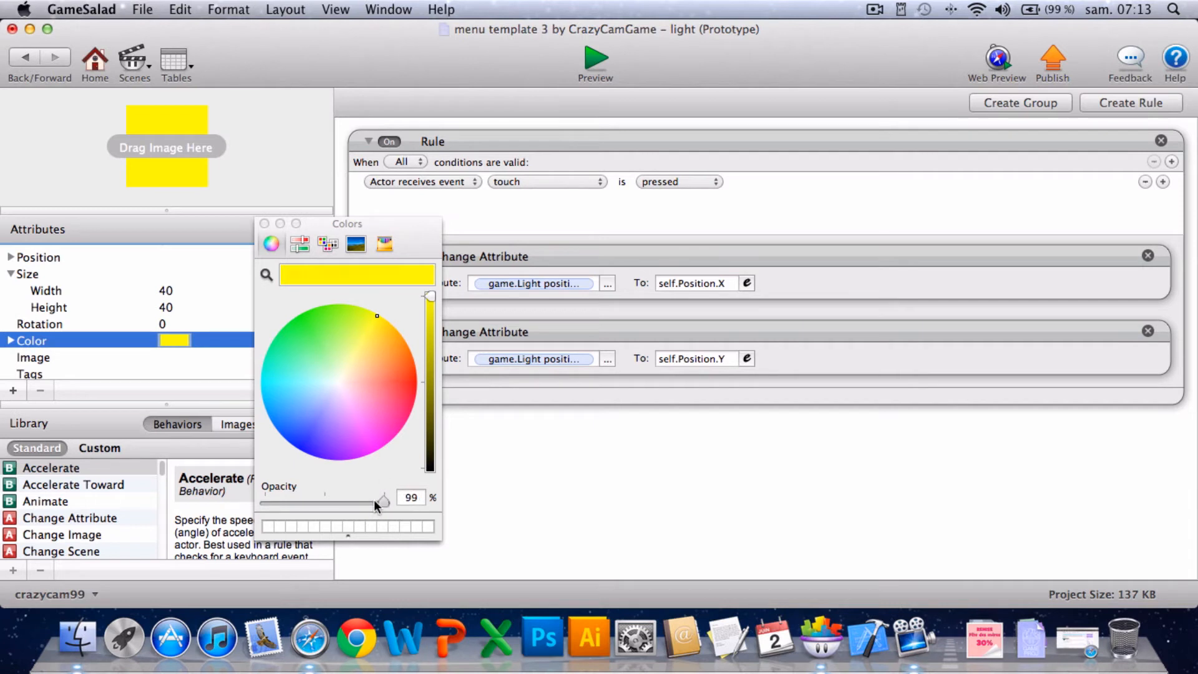
left_click_drag(375, 501, 323, 502)
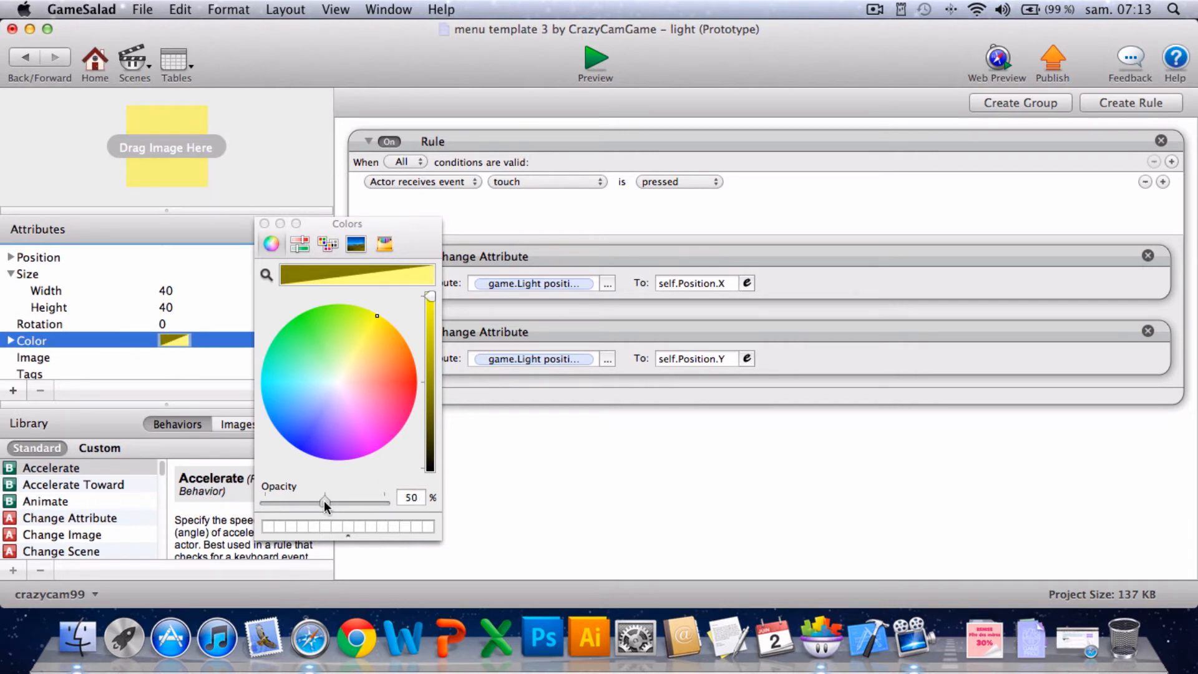
left_click(262, 225)
left_click(165, 340)
left_click_drag(321, 501, 286, 504)
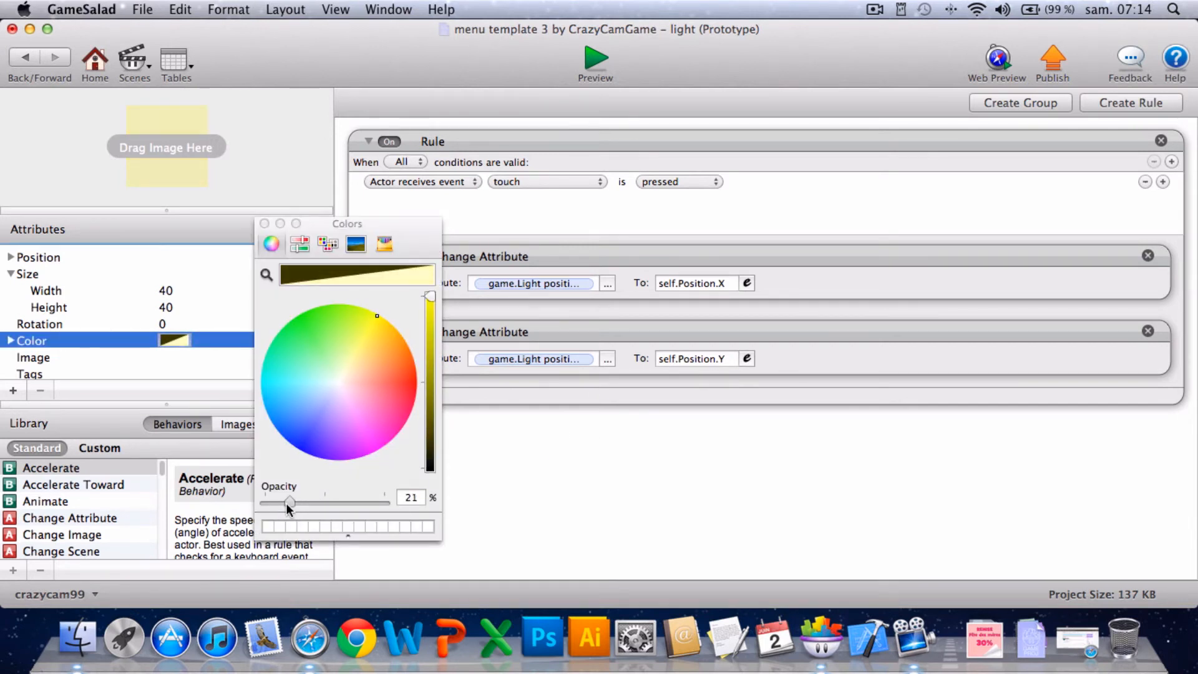
left_click(263, 223)
Add a Change Attribute behavior at the start of the light's touch rule that sets self.Color.Alpha to 1.
left_click_drag(83, 523, 504, 268)
left_click(603, 285)
left_click(611, 303)
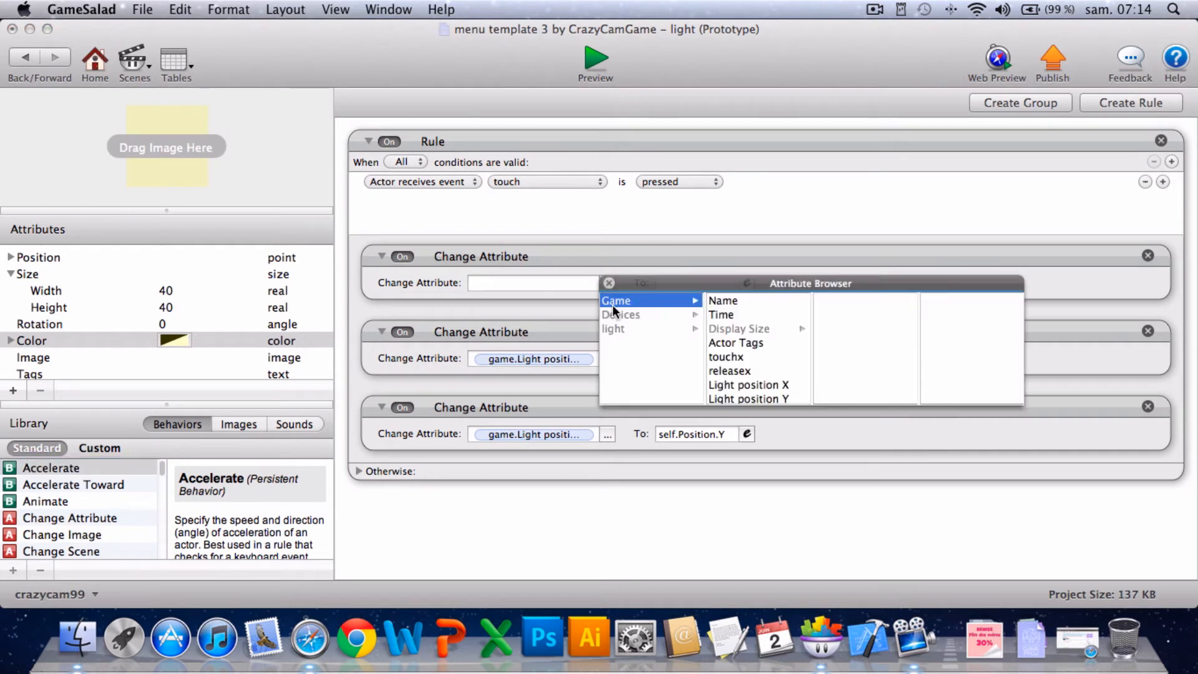
left_click(615, 329)
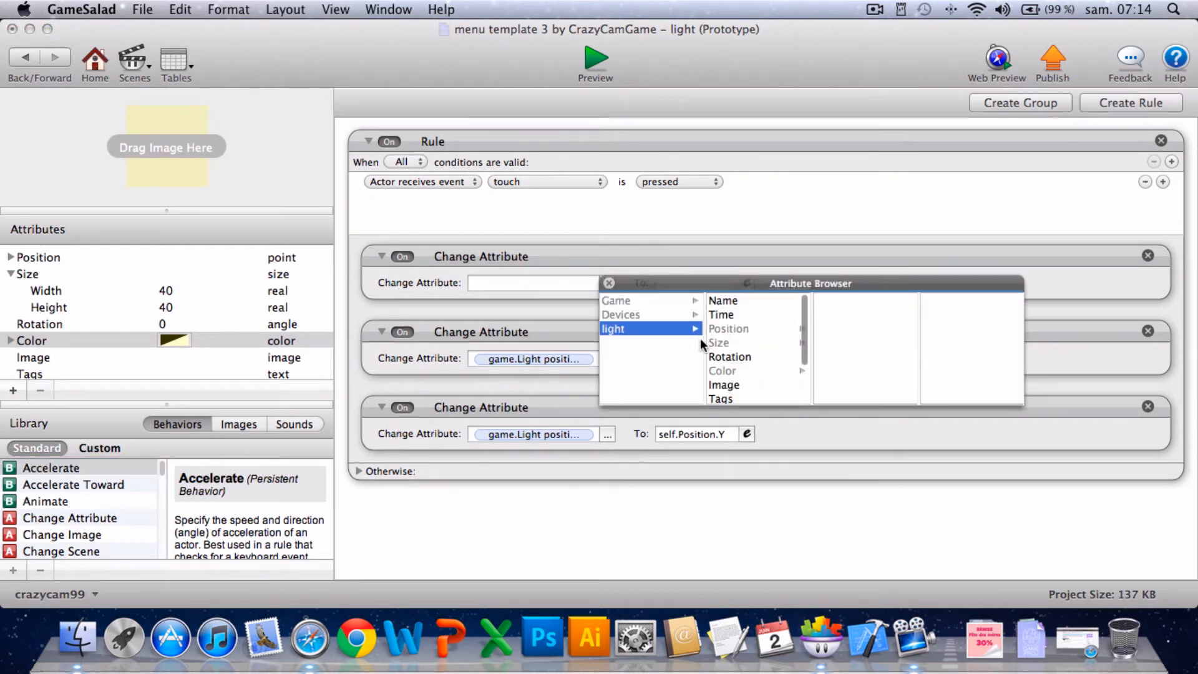
left_click(723, 370)
left_click(823, 343)
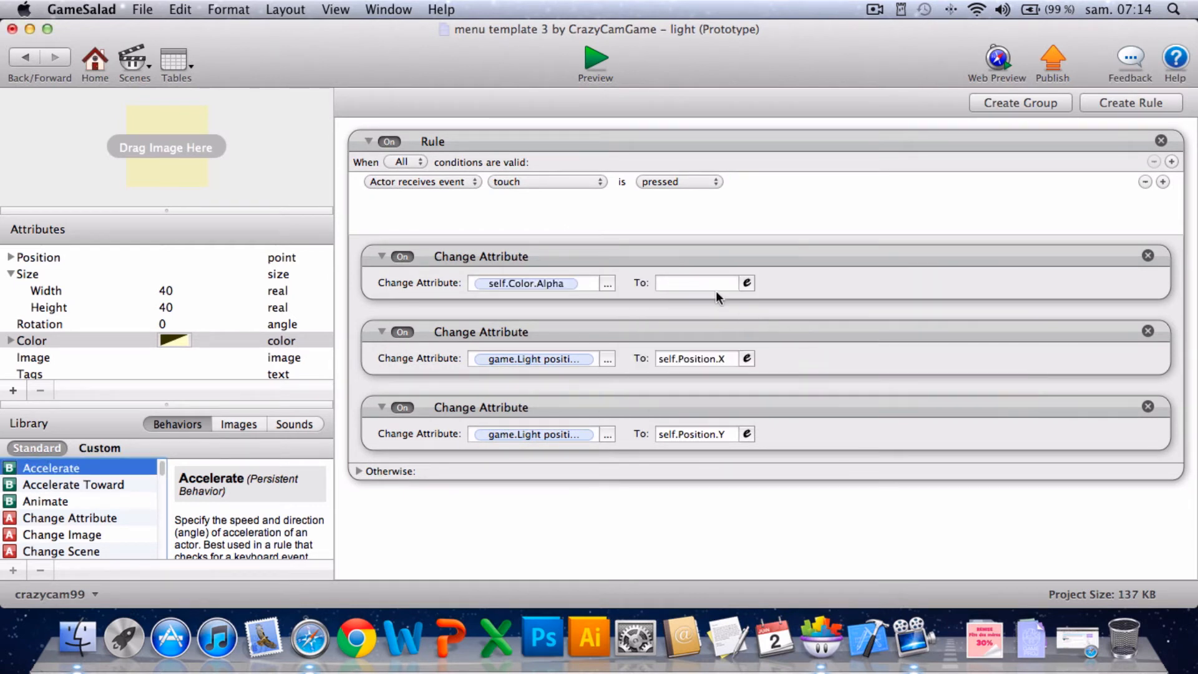
left_click(701, 279)
type("1")
left_click(680, 537)
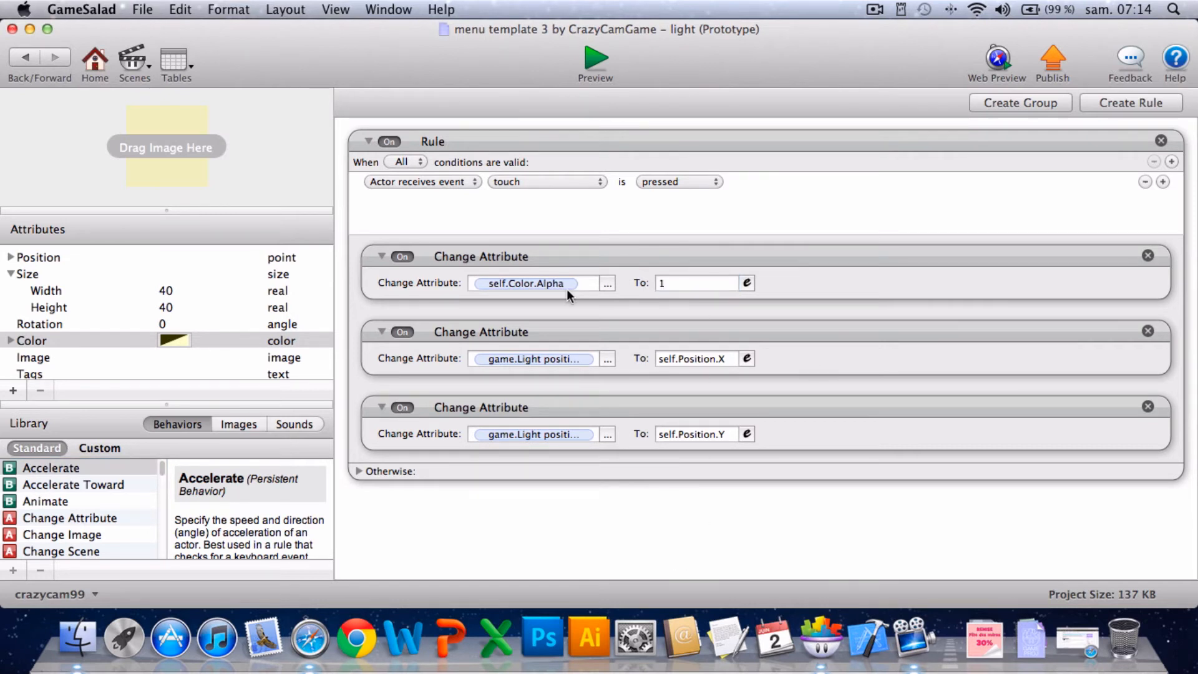
Return to the level 1 scene and send the light behind the other actors, to the back.
left_click(10, 59)
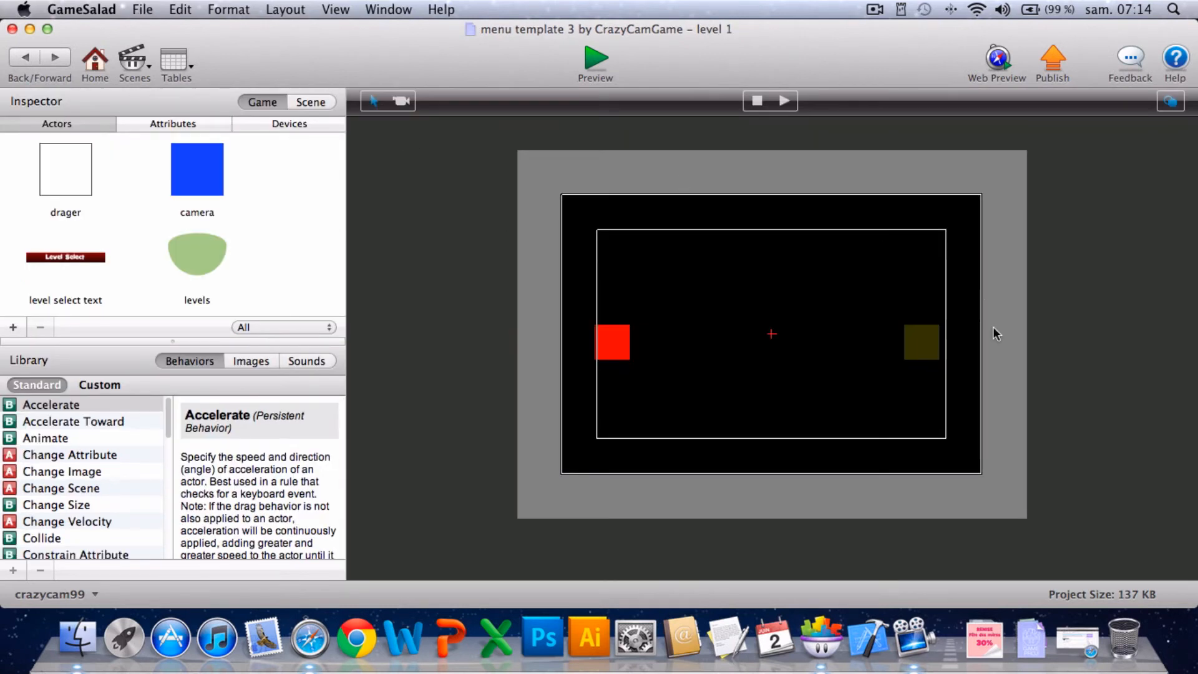
right_click(918, 350)
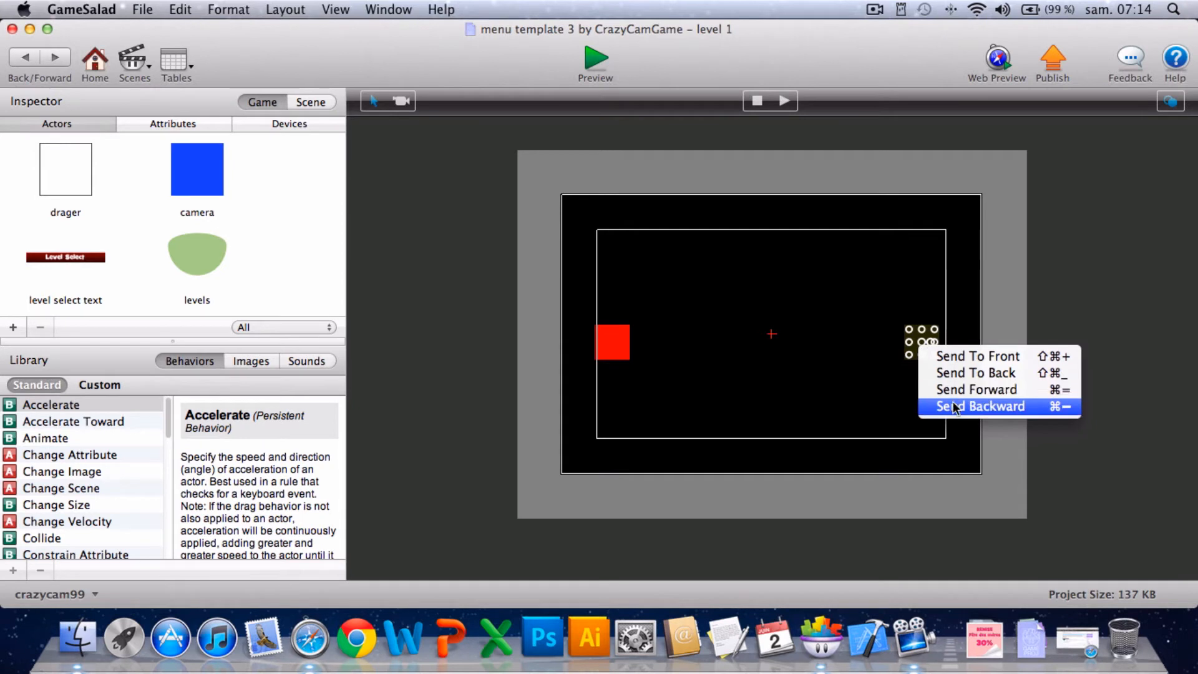
left_click(964, 373)
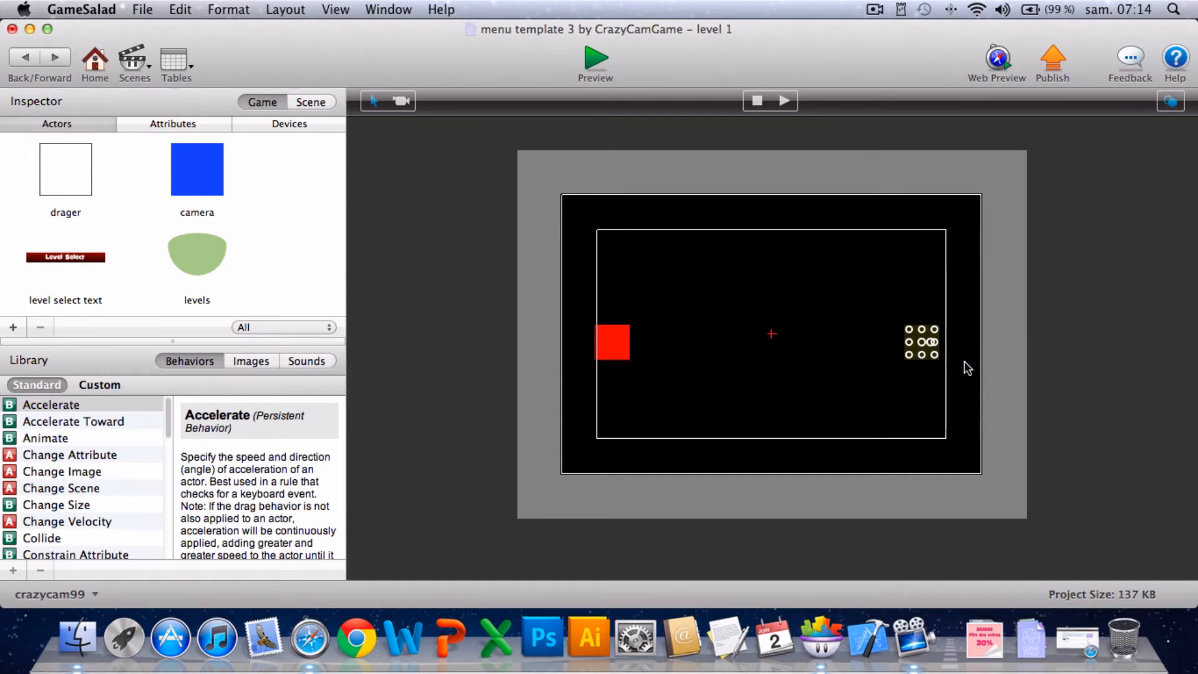
Preview level 1, restart it, touch the dim light to test its color and the firefly's movement, and return to the scene.
left_click(596, 59)
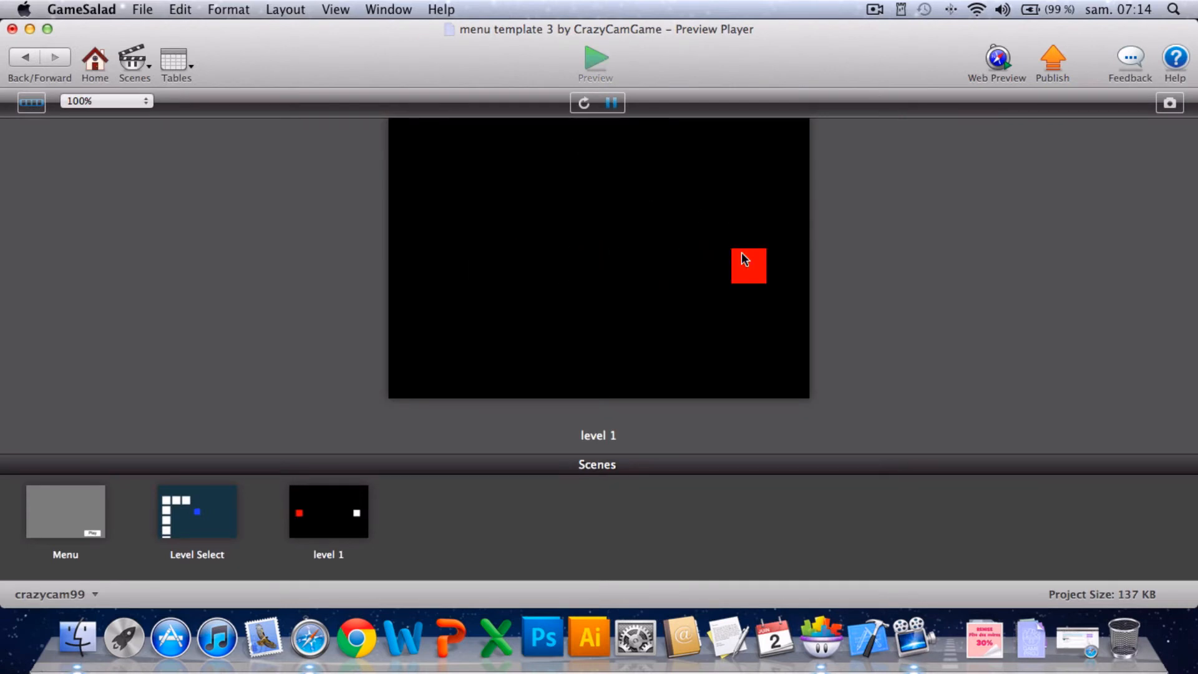
left_click(584, 102)
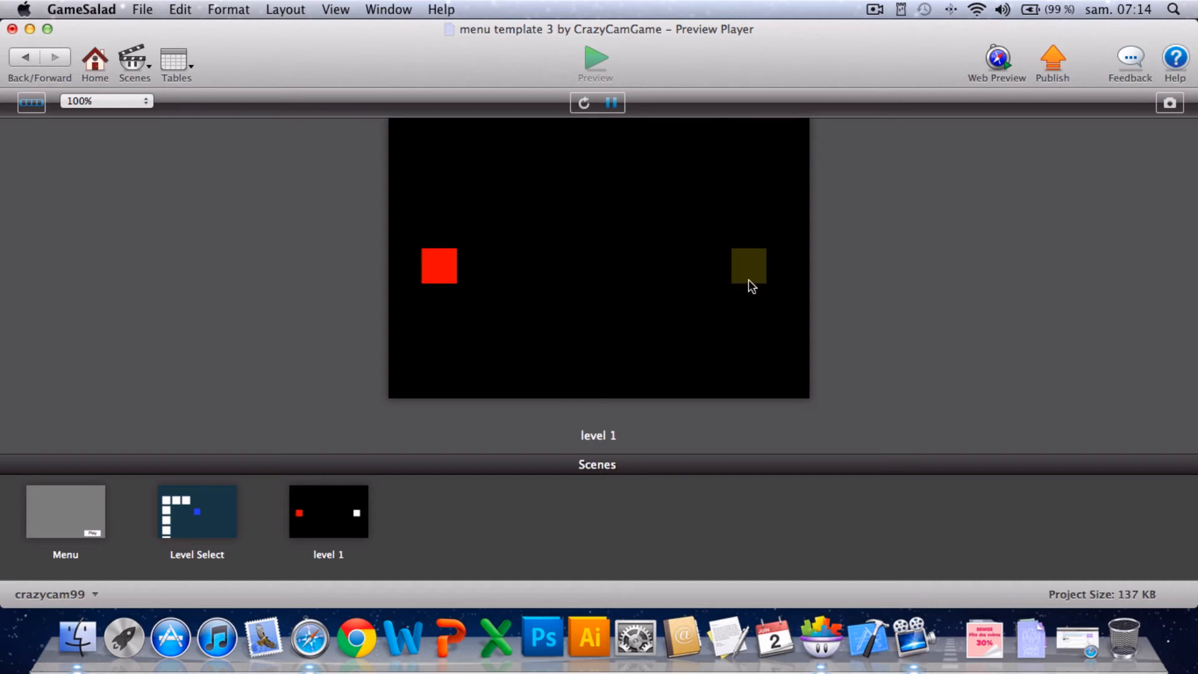
left_click(751, 272)
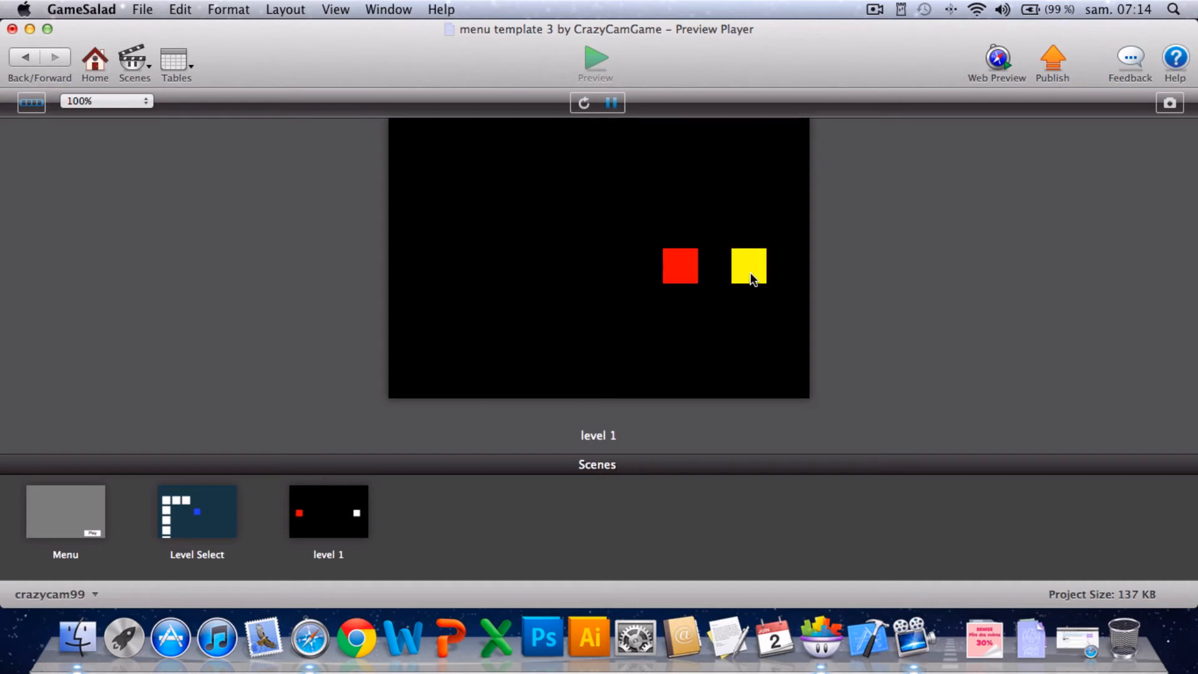
left_click(17, 62)
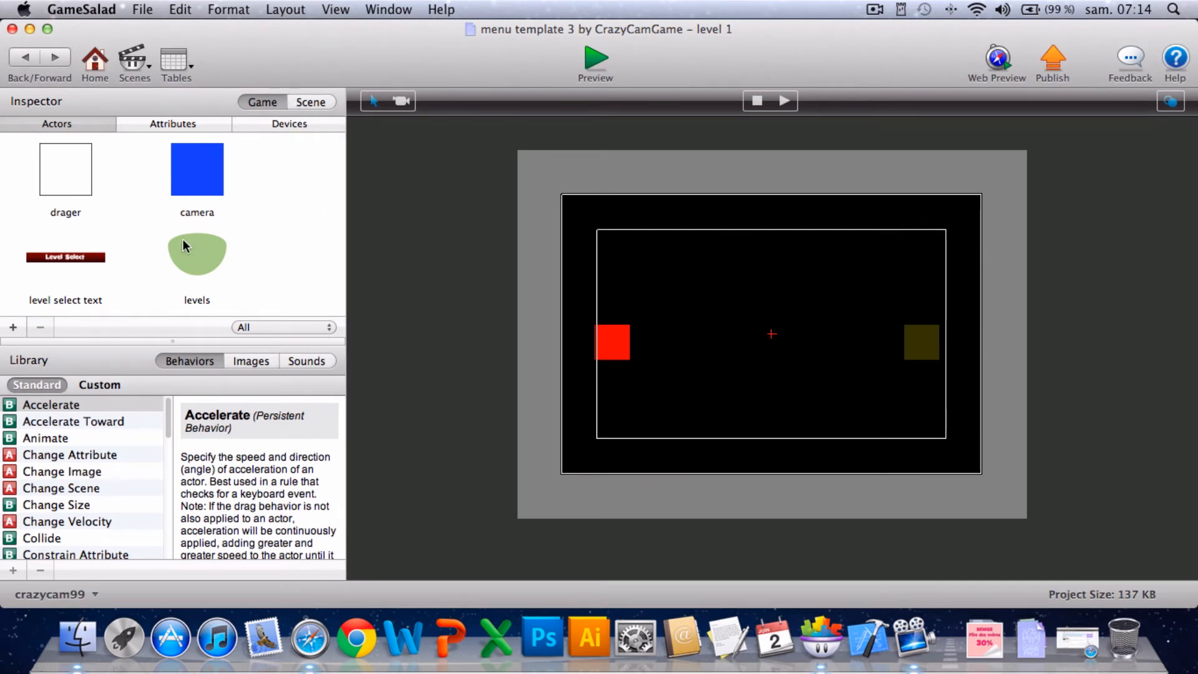
Place a second light actor near the upper middle of the level 1 scene.
scroll(181, 246, "down", 3)
left_click_drag(198, 262, 768, 241)
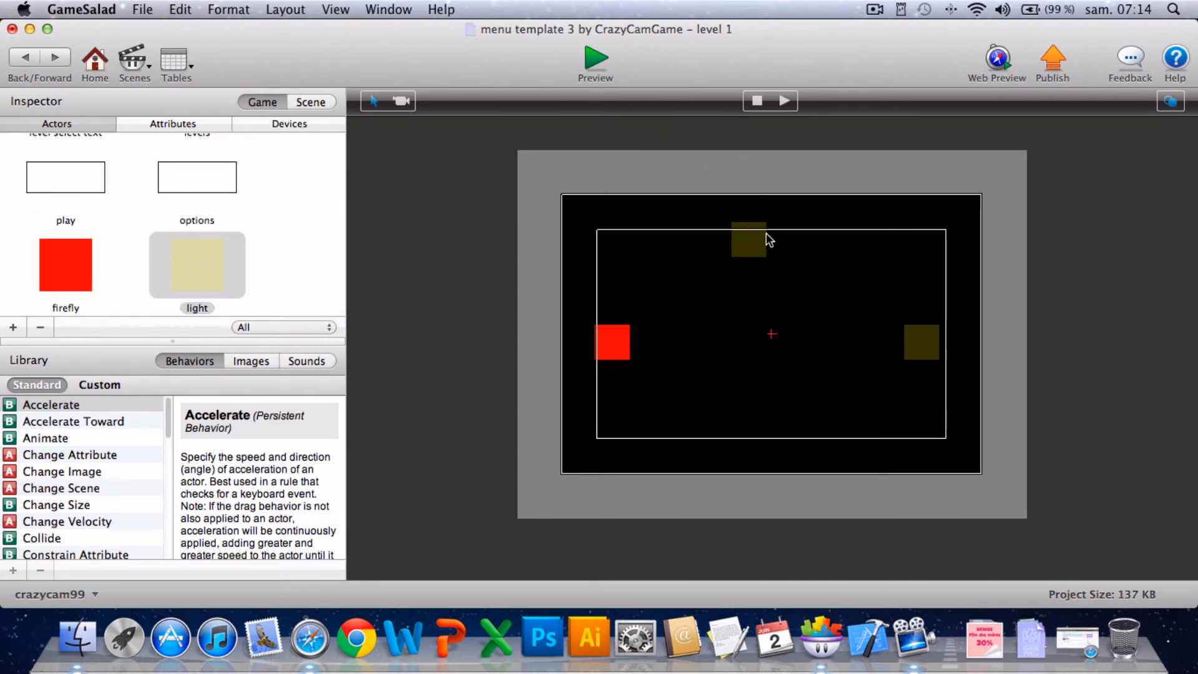
Place a third light near the lower left of the level 1 scene, preview it, touch each light to test the firefly's movement, and return.
left_click_drag(191, 274, 676, 424)
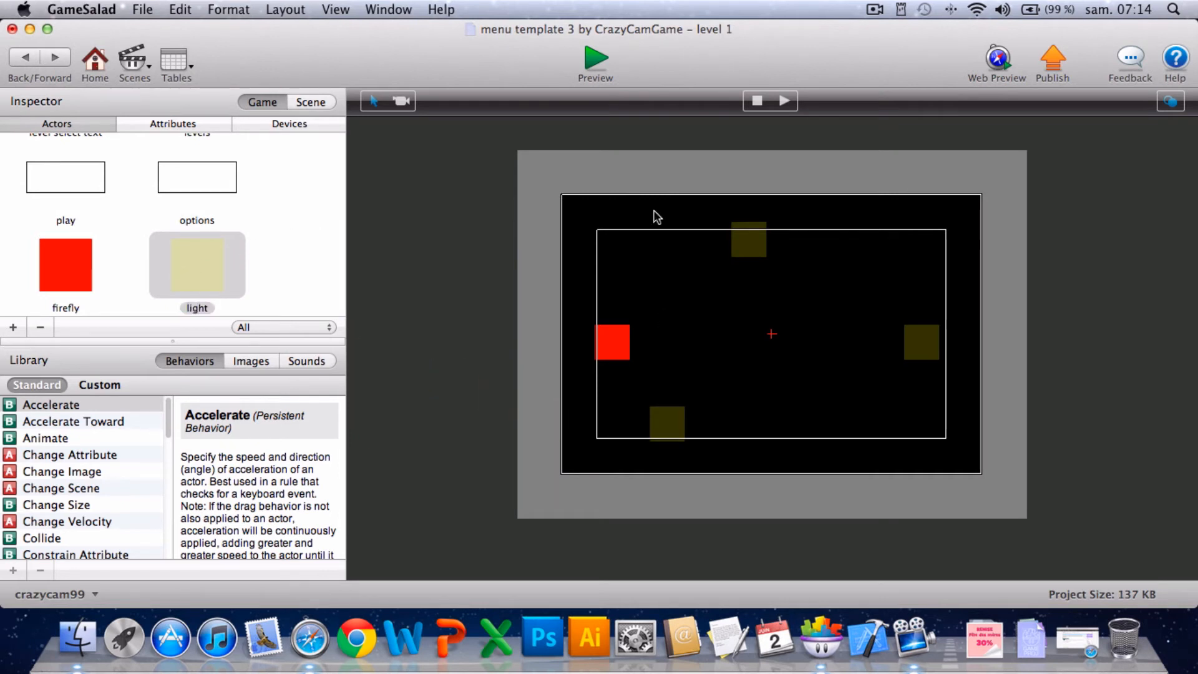
left_click(595, 63)
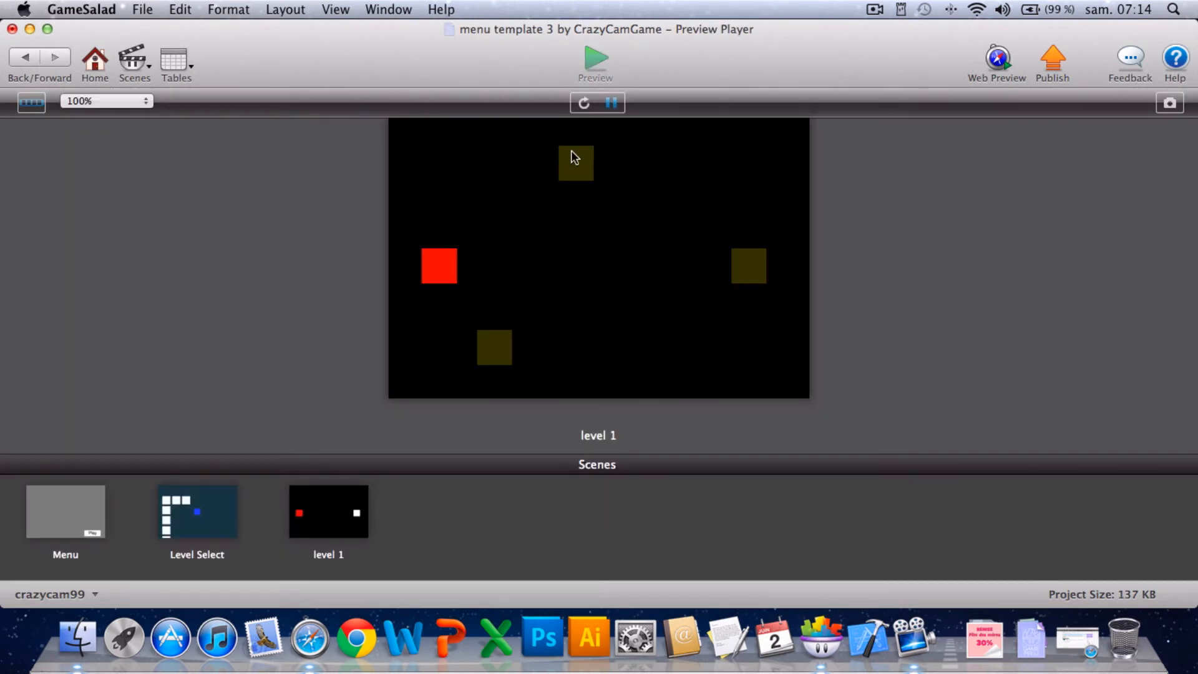
left_click(572, 153)
left_click(743, 263)
left_click(506, 340)
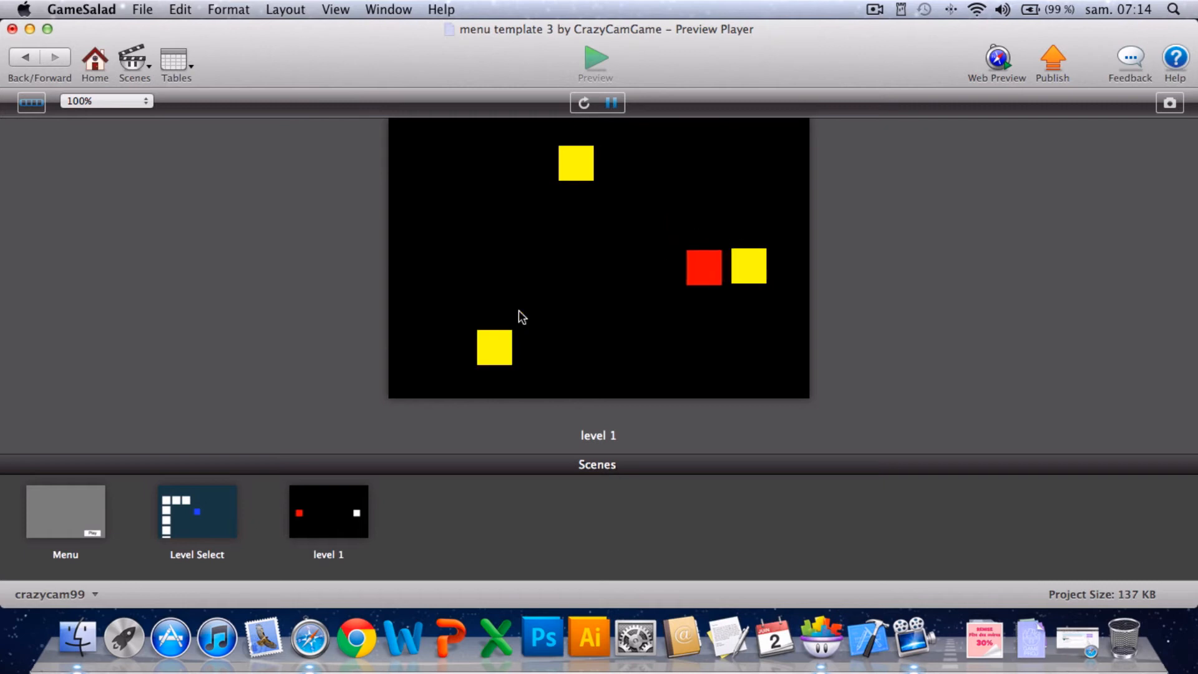
left_click(574, 167)
left_click(755, 270)
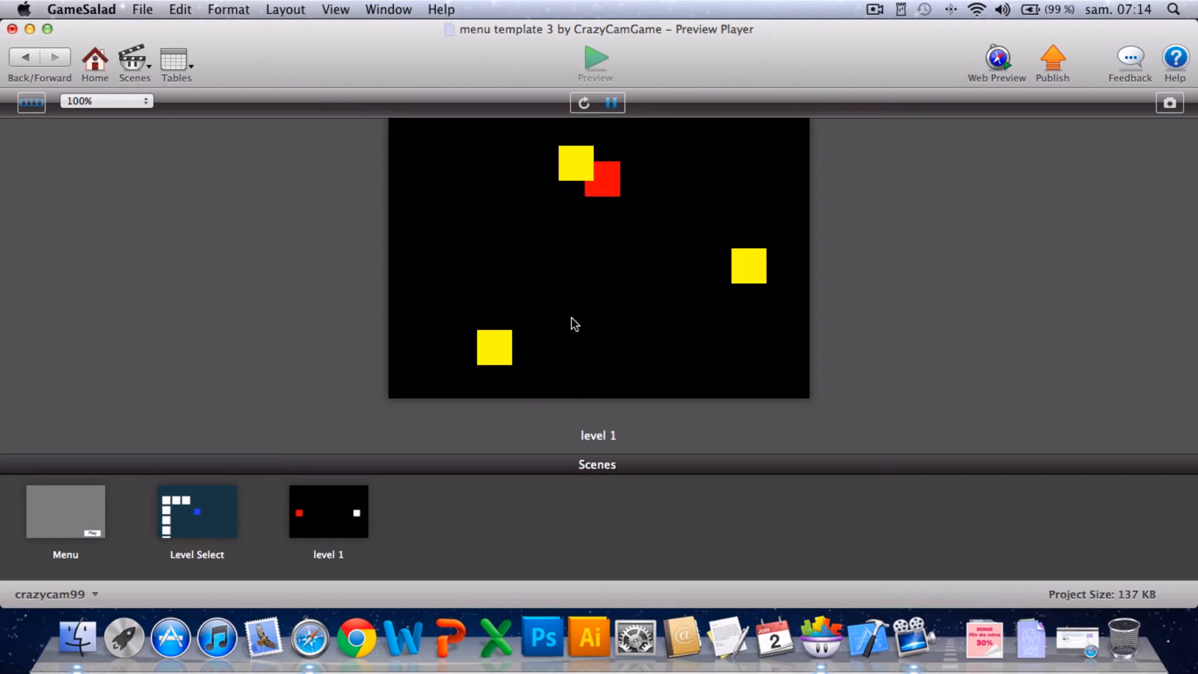
left_click(494, 357)
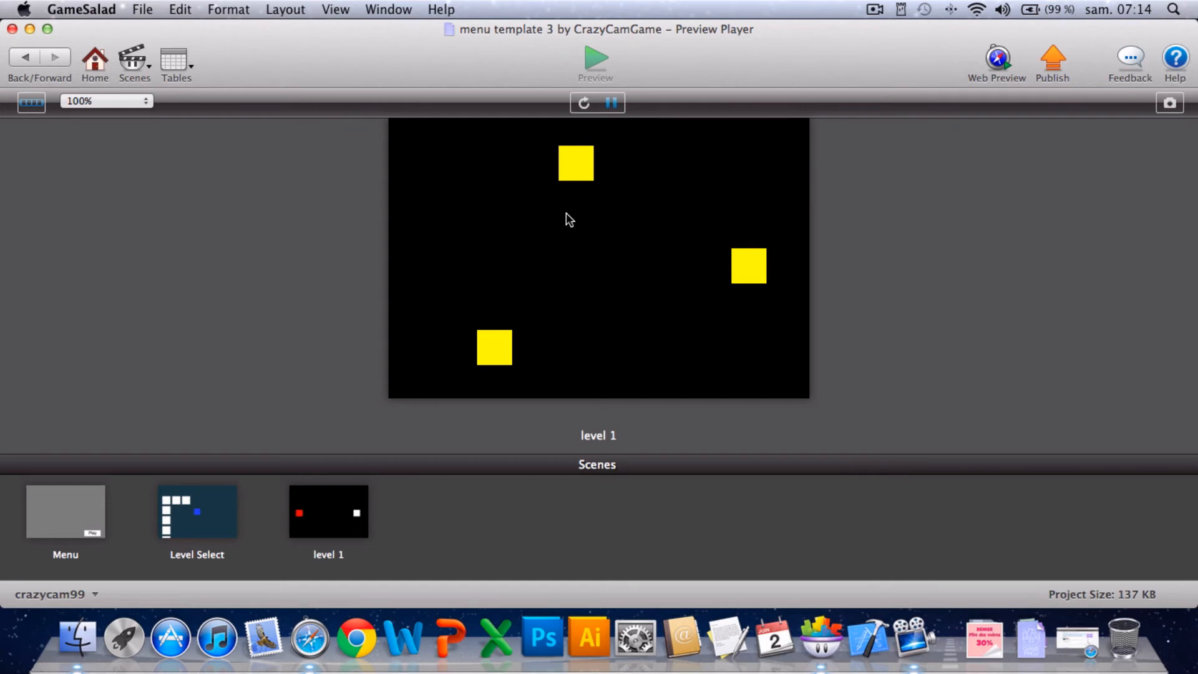
left_click(569, 170)
left_click(15, 55)
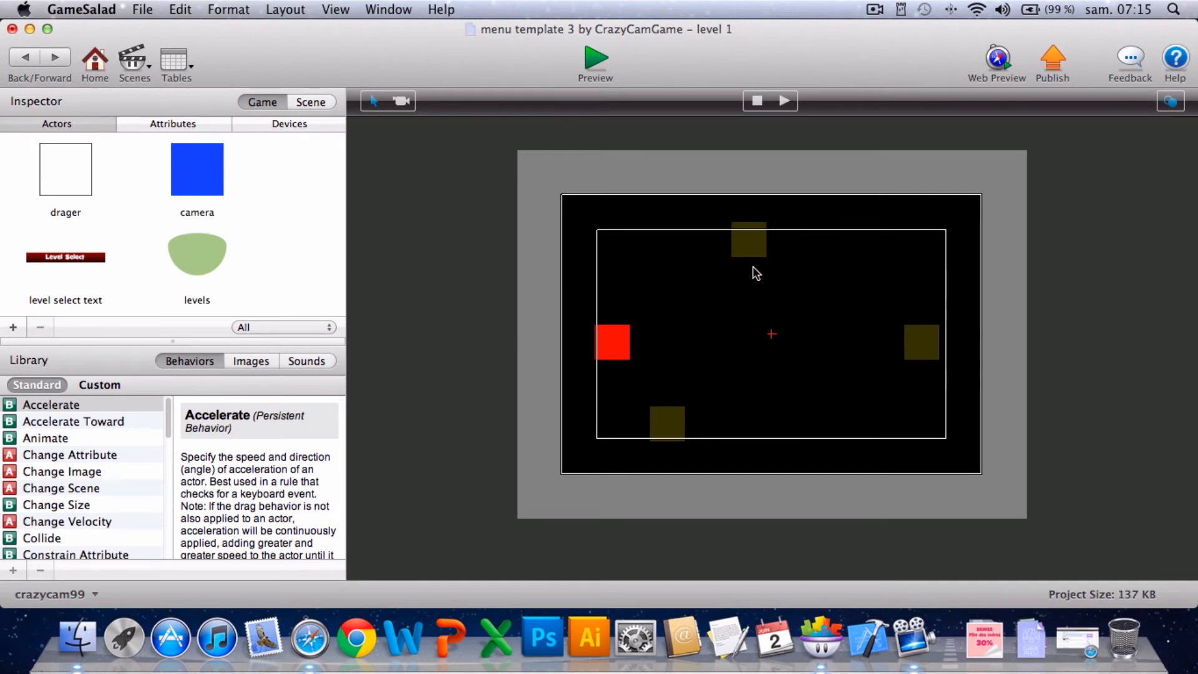
Send the upper and lower-left lights behind the other actors, to the back.
right_click(749, 244)
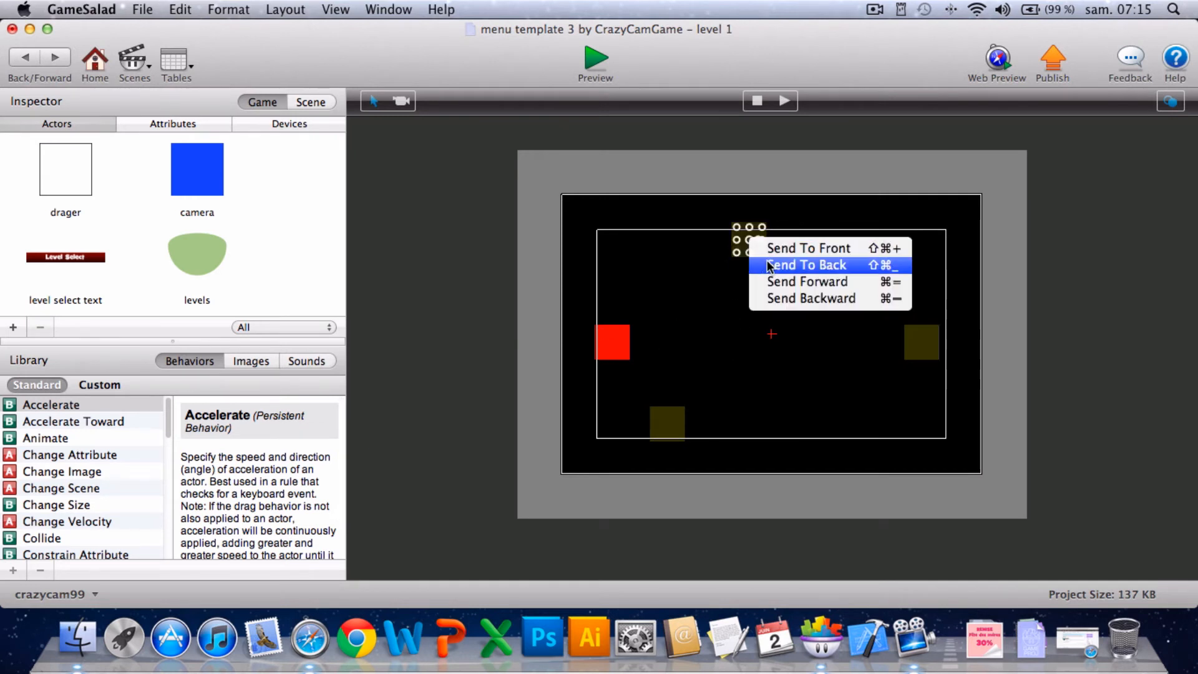
left_click(765, 265)
left_click(680, 423)
right_click(680, 423)
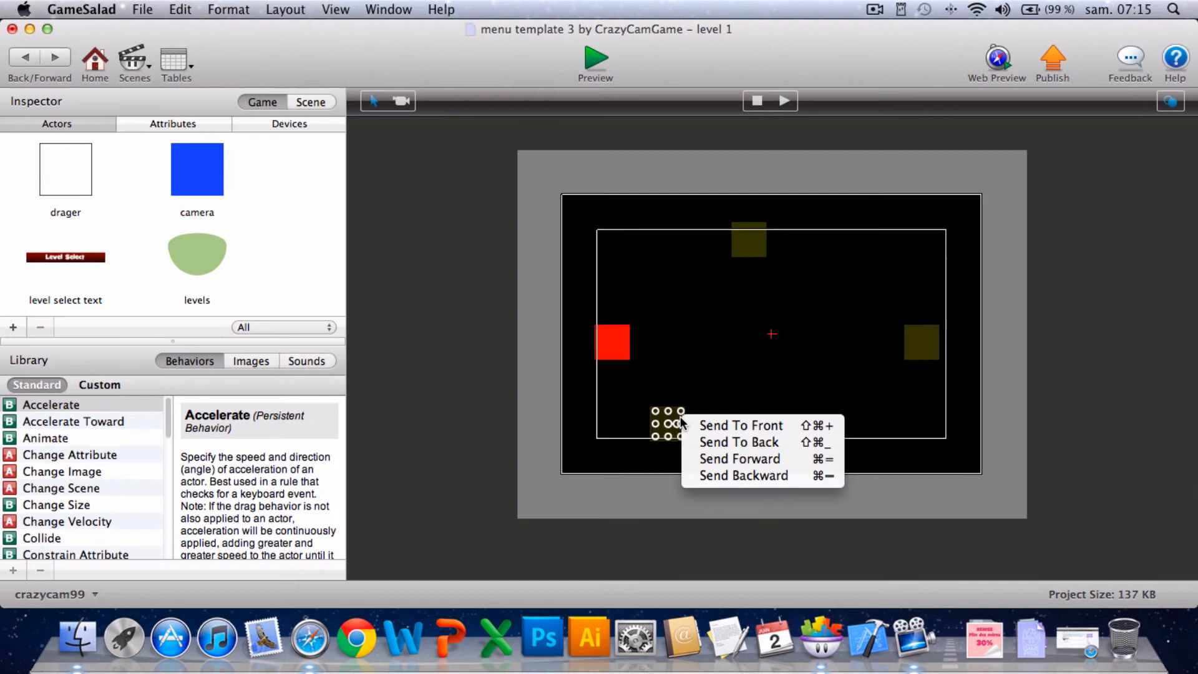
left_click(727, 444)
Preview level 1, touch the lights to test how the firefly moves over them, return to the scene and save the project.
left_click(596, 57)
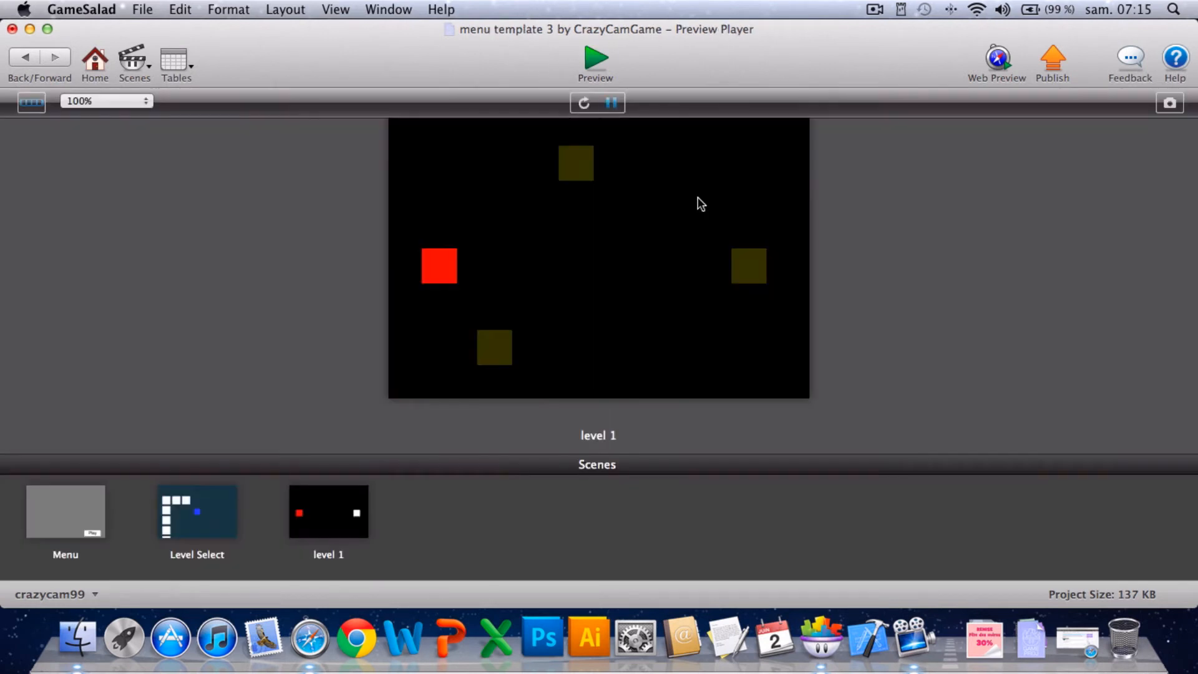
left_click(754, 272)
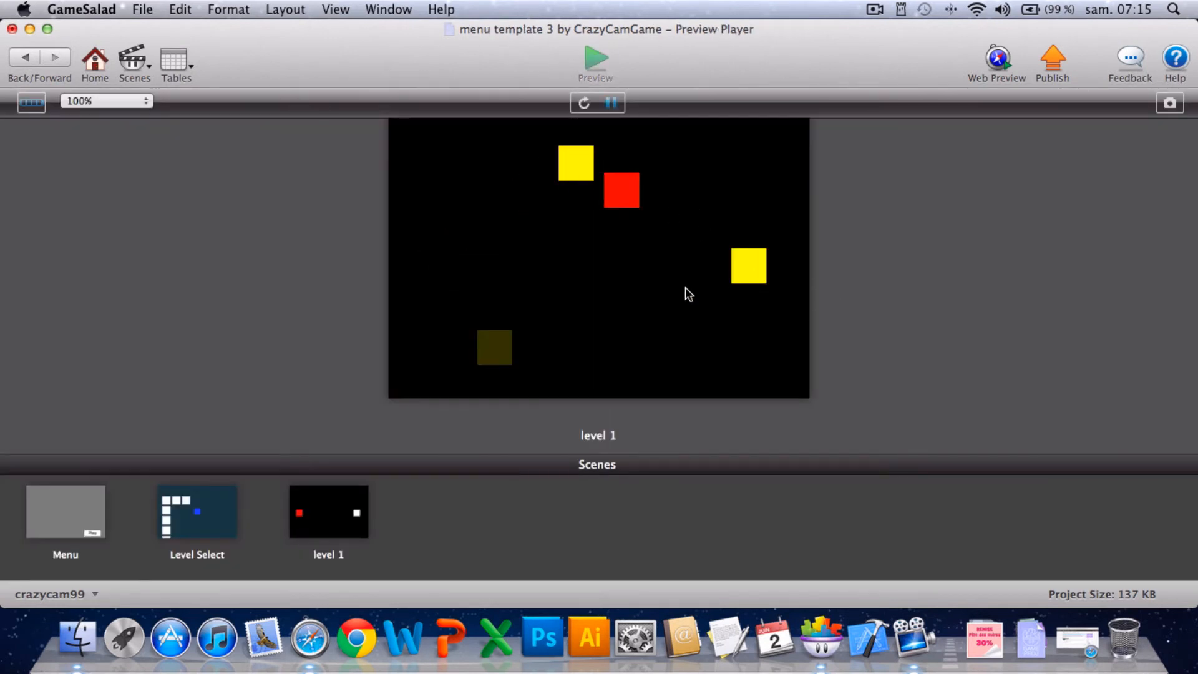
left_click(484, 347)
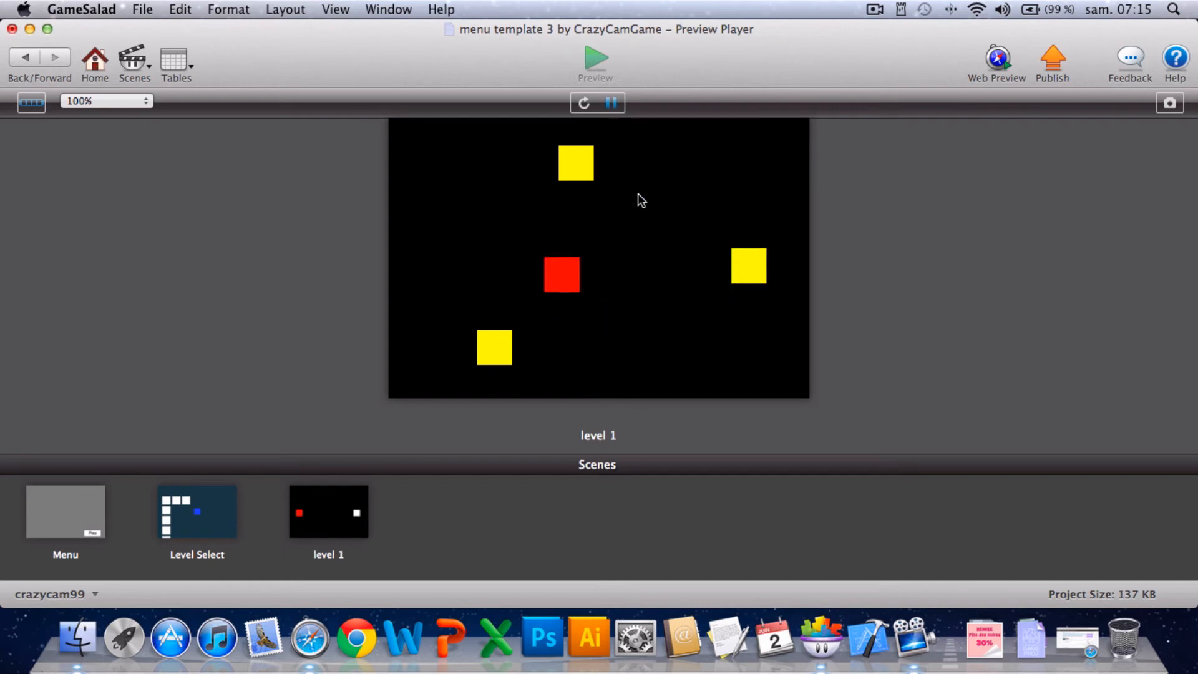
left_click(497, 332)
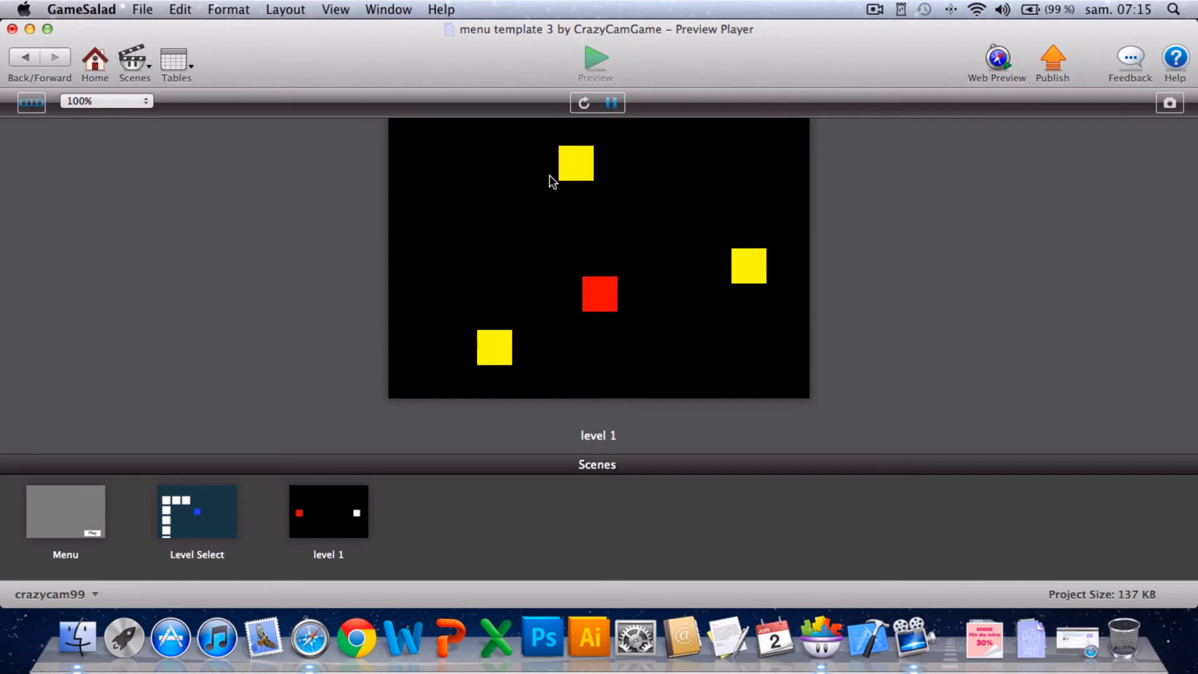
left_click(37, 53)
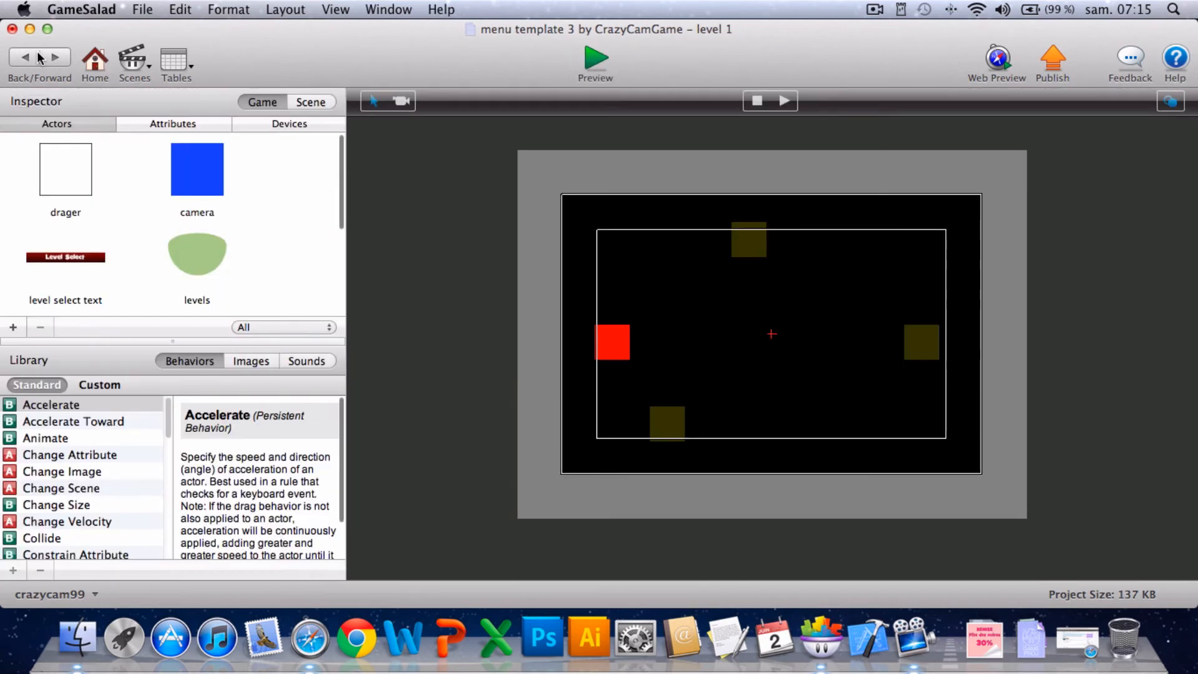
key("super+s")
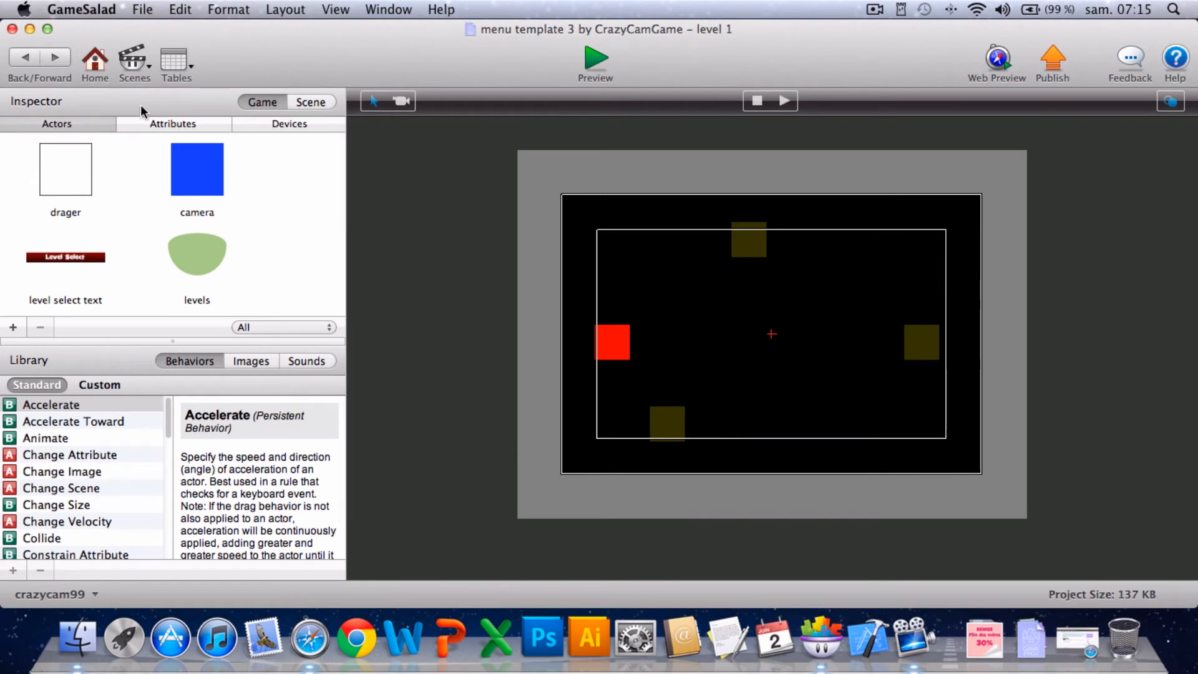
left_click(874, 9)
left_click(814, 56)
Open the light actor, move the self.Color.Alpha behavior out of the touch rule, and wrap it in a new rule of its own.
scroll(183, 275, "down", 5)
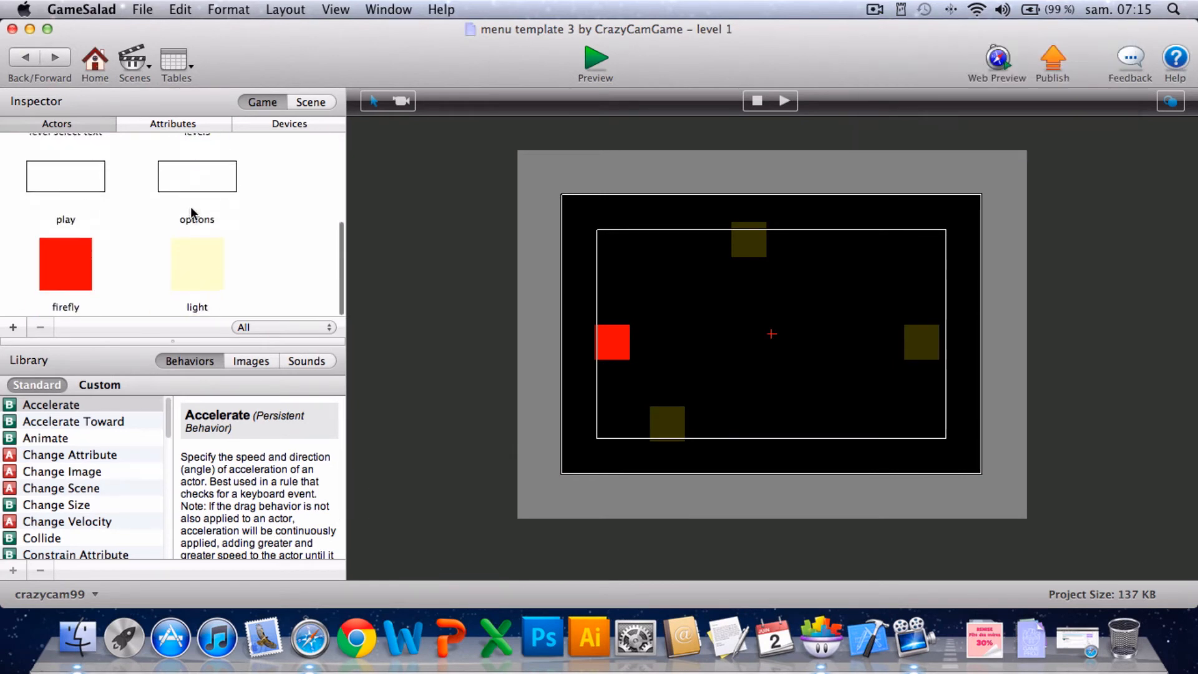
left_click(178, 273)
double_click(179, 272)
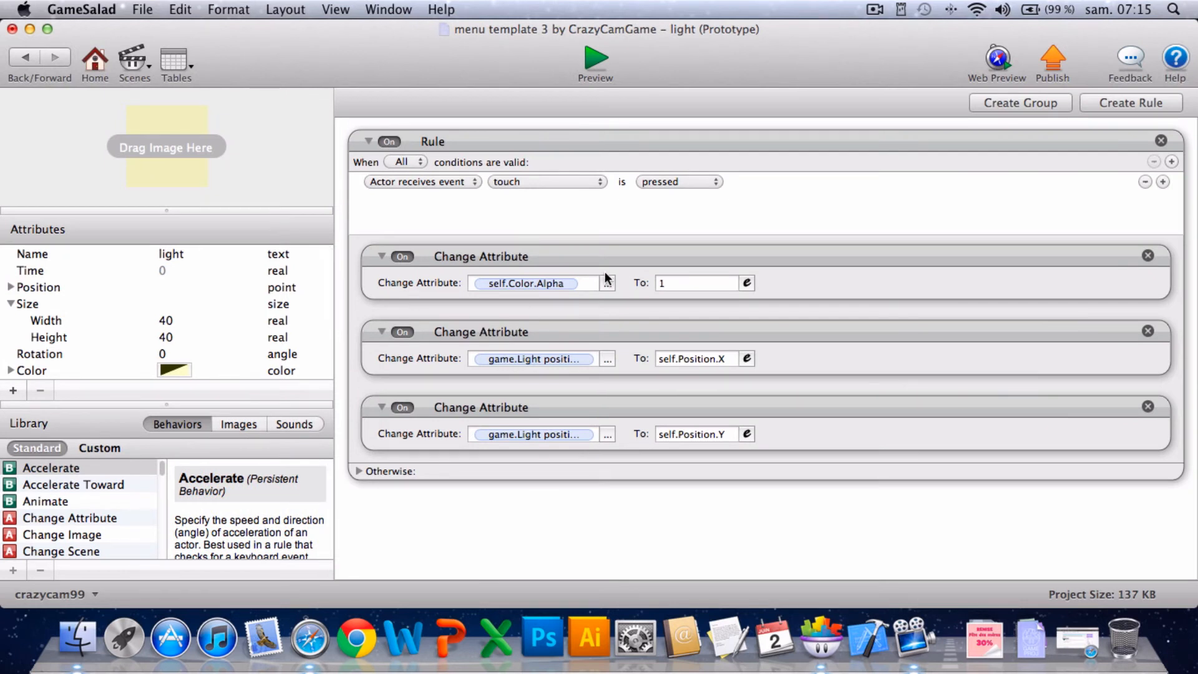
left_click(664, 254)
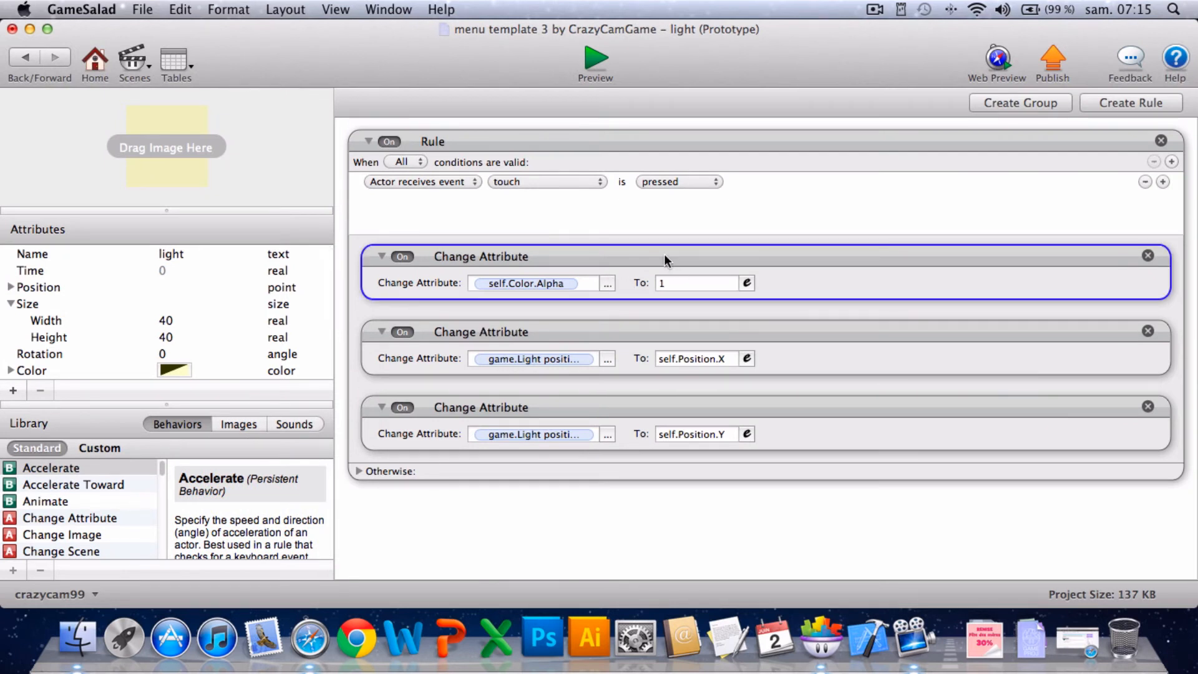
left_click_drag(664, 253, 647, 535)
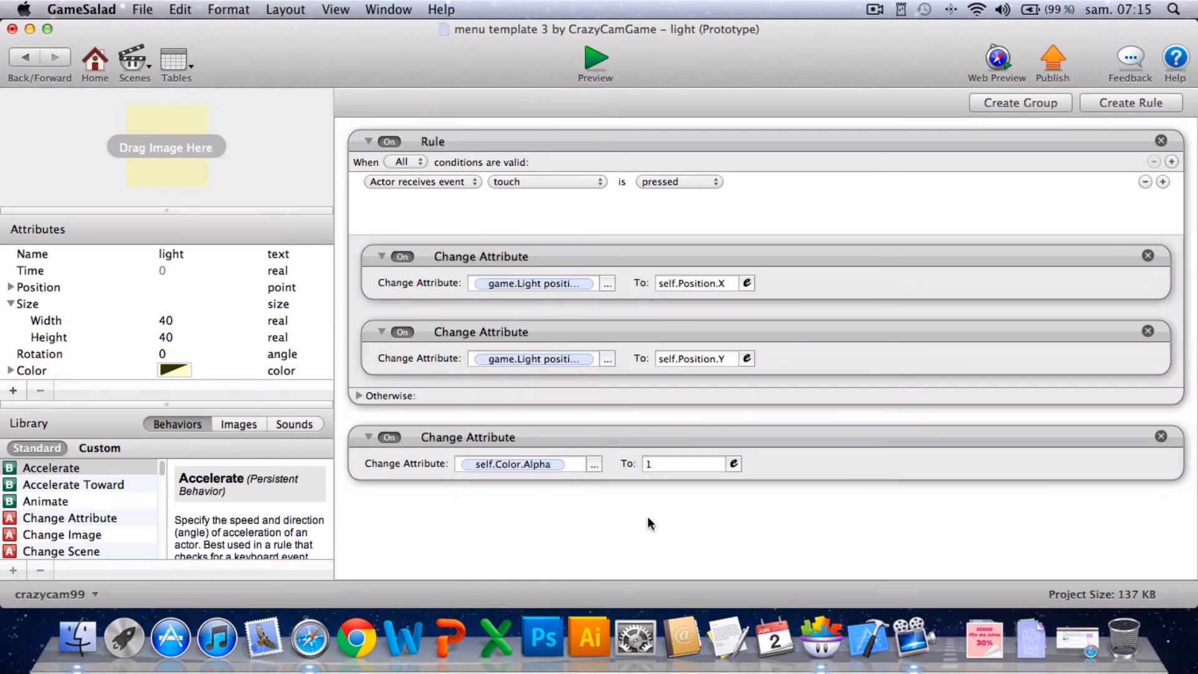
left_click(842, 425)
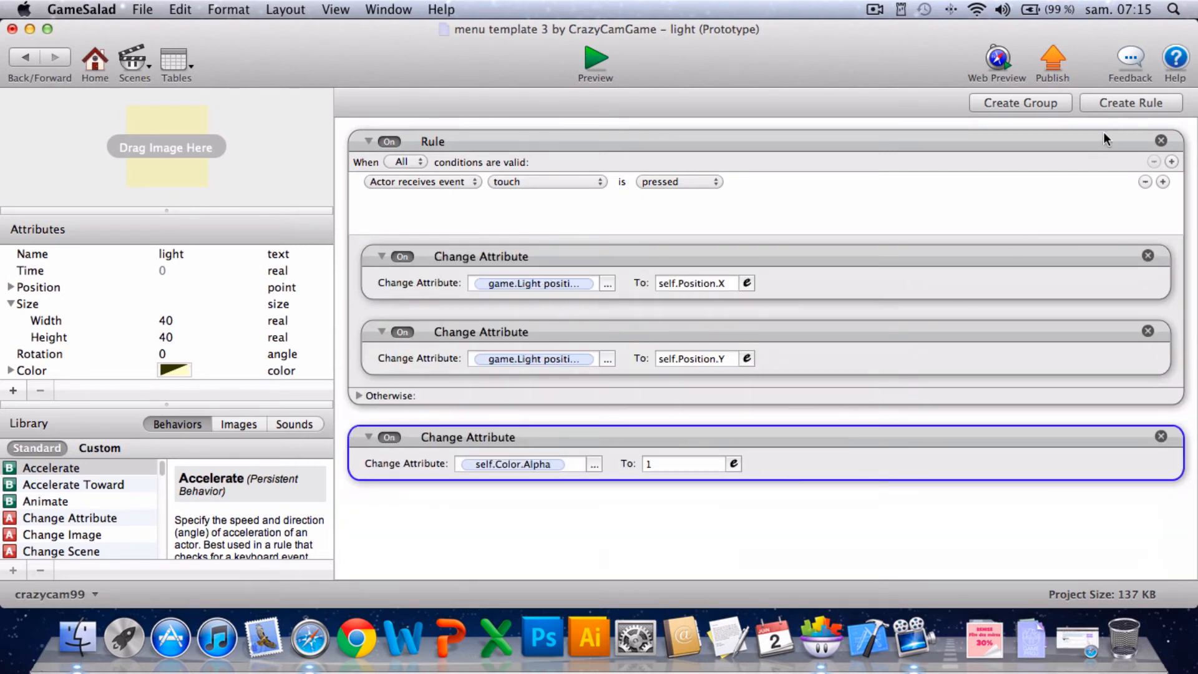
left_click(1118, 101)
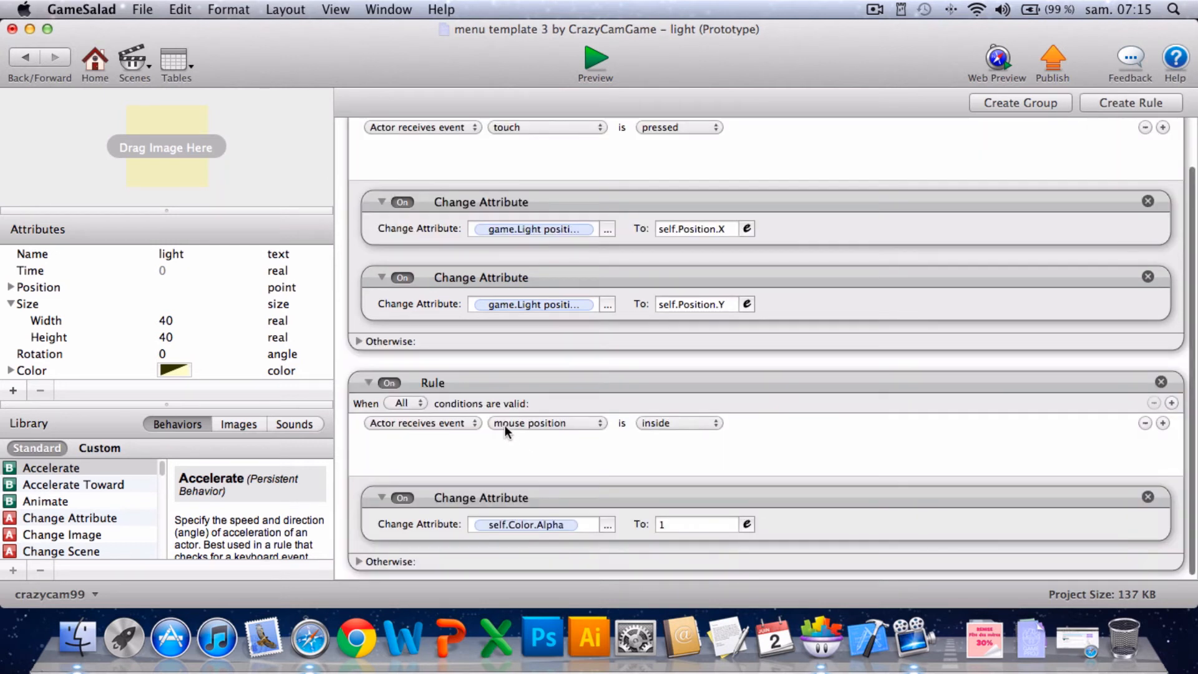
Add a boolean attribute named alpha to the light actor.
scroll(188, 343, "down", 5)
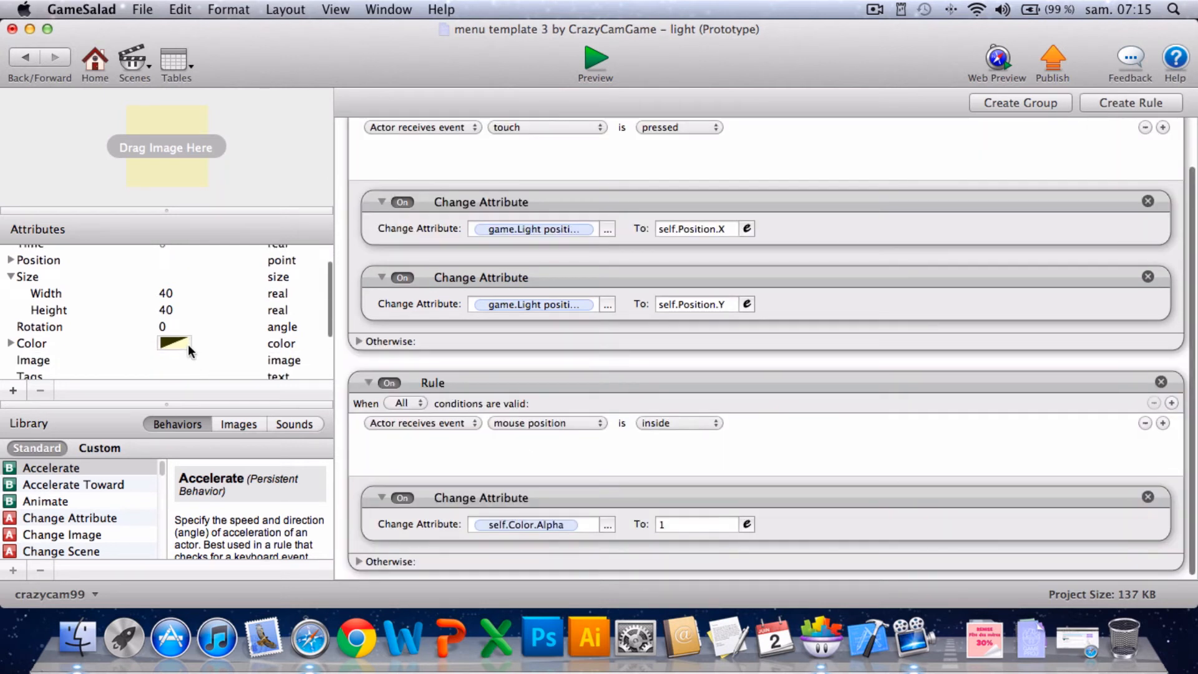
left_click(12, 390)
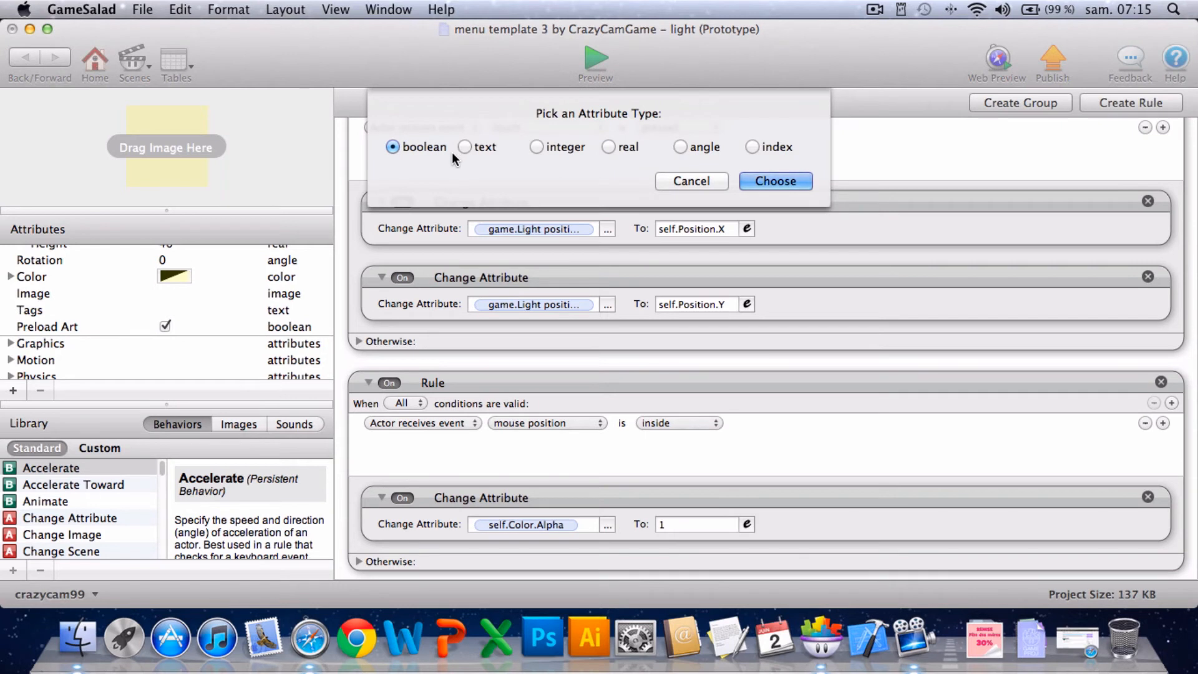
key("Return")
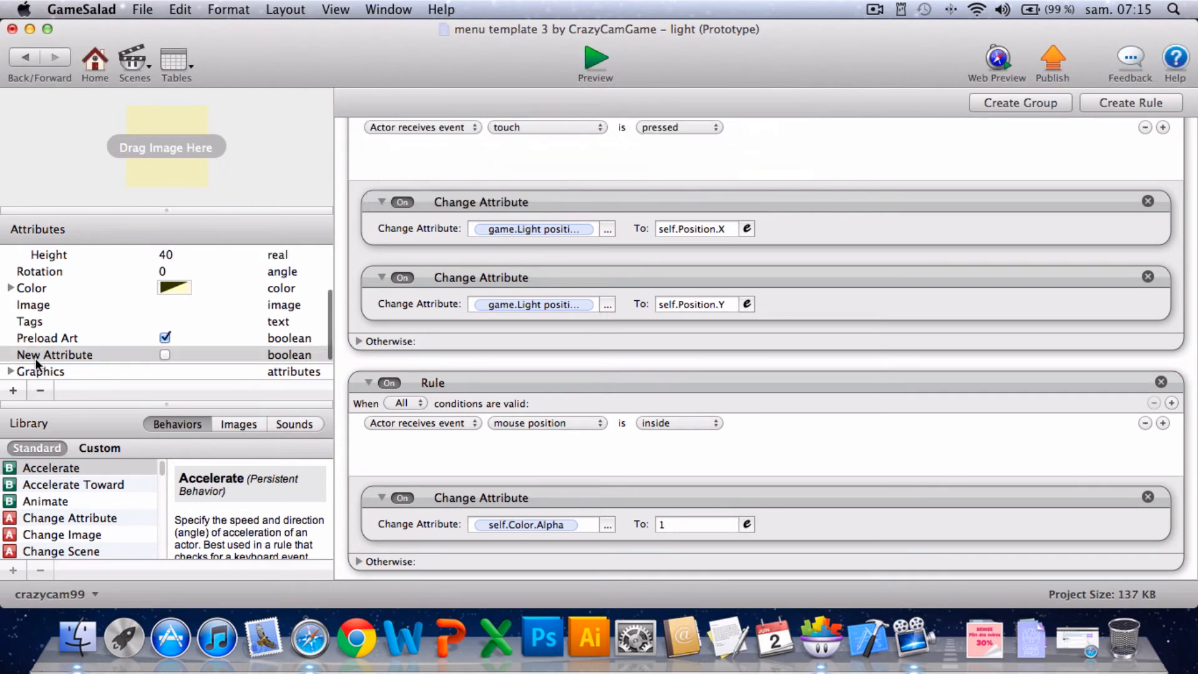
left_click(40, 353)
left_click(40, 354)
type("al")
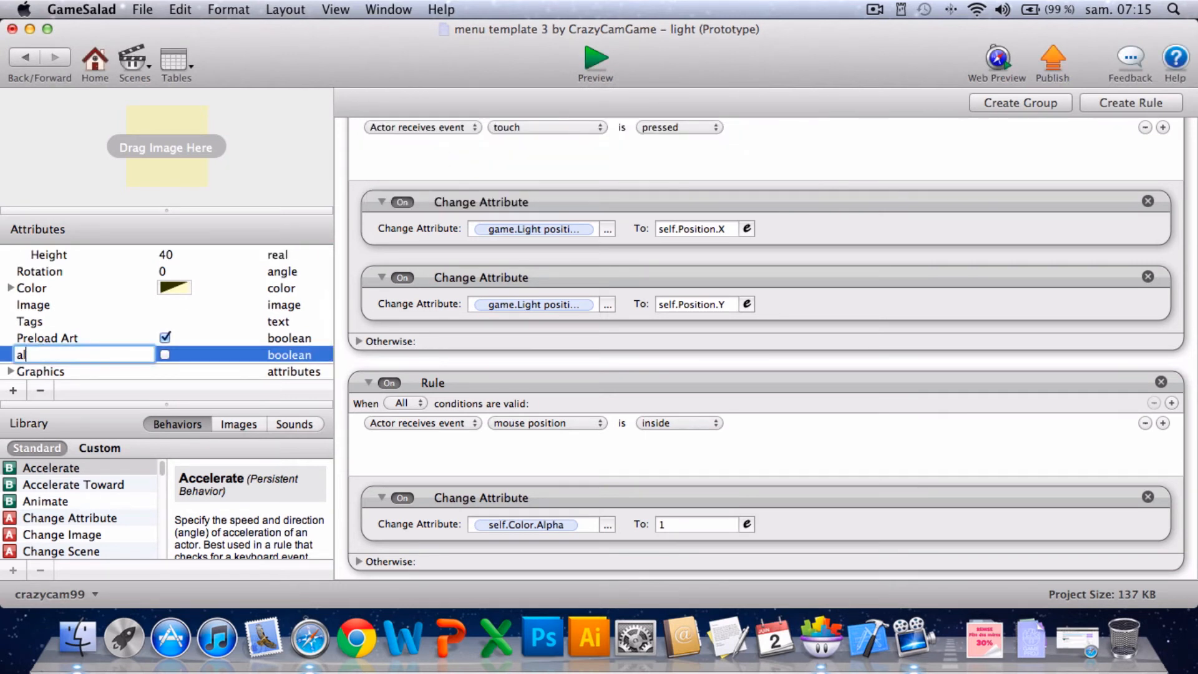
type("pha")
left_click(30, 337)
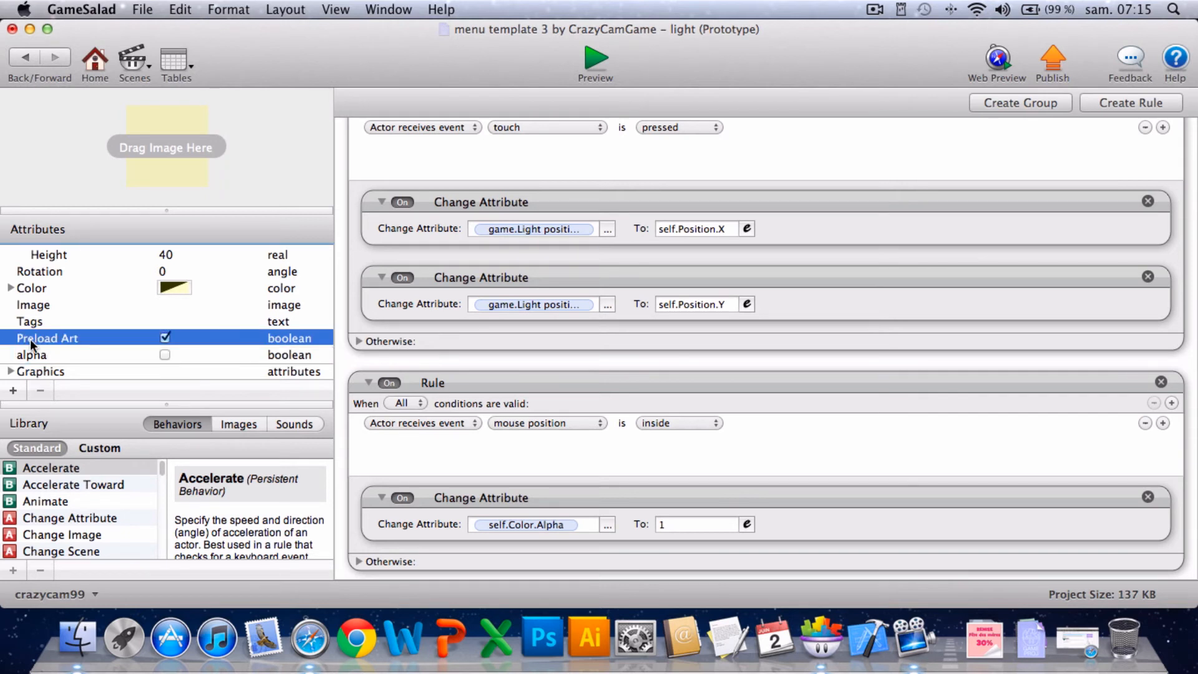
Add a Change Attribute behavior for self.alpha to the light's touch rule and place it below the two light position behaviors.
left_click_drag(106, 519, 443, 199)
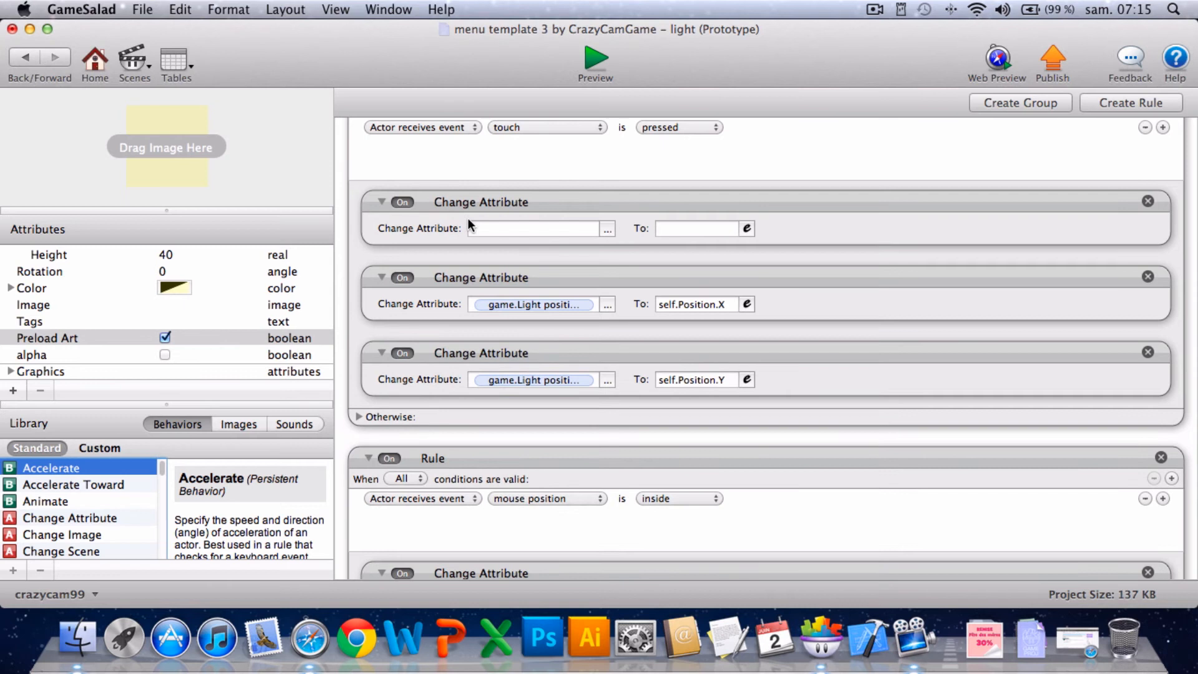
left_click(607, 229)
left_click(609, 245)
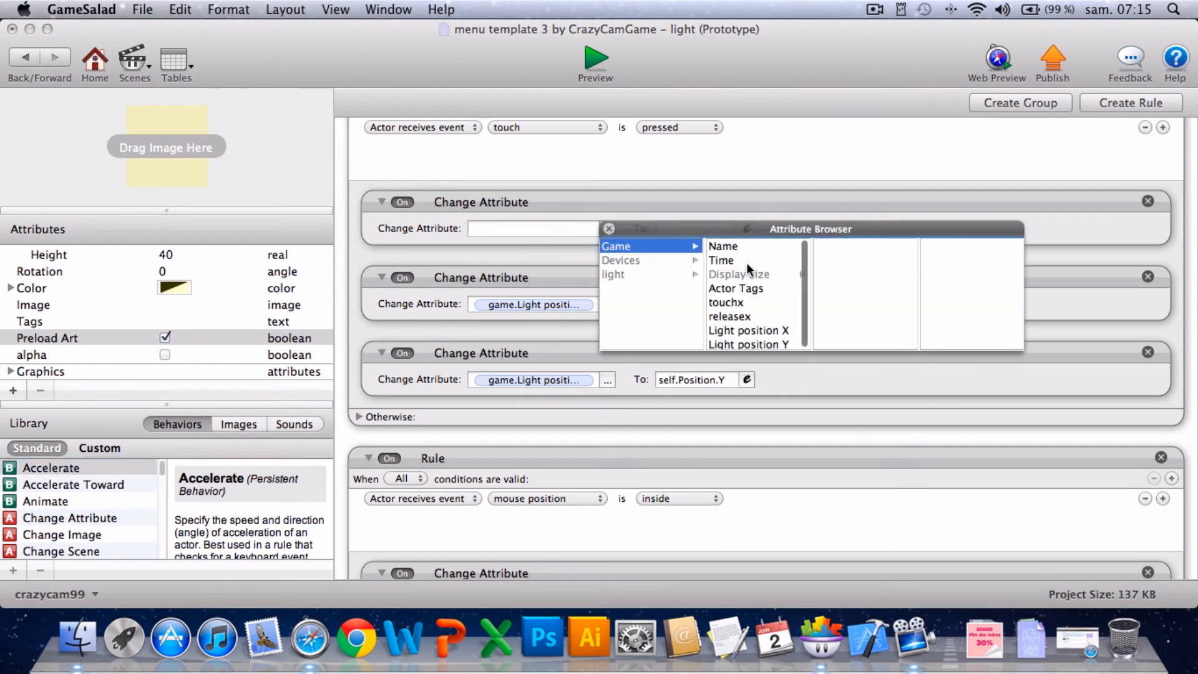
scroll(746, 264, "down", 1)
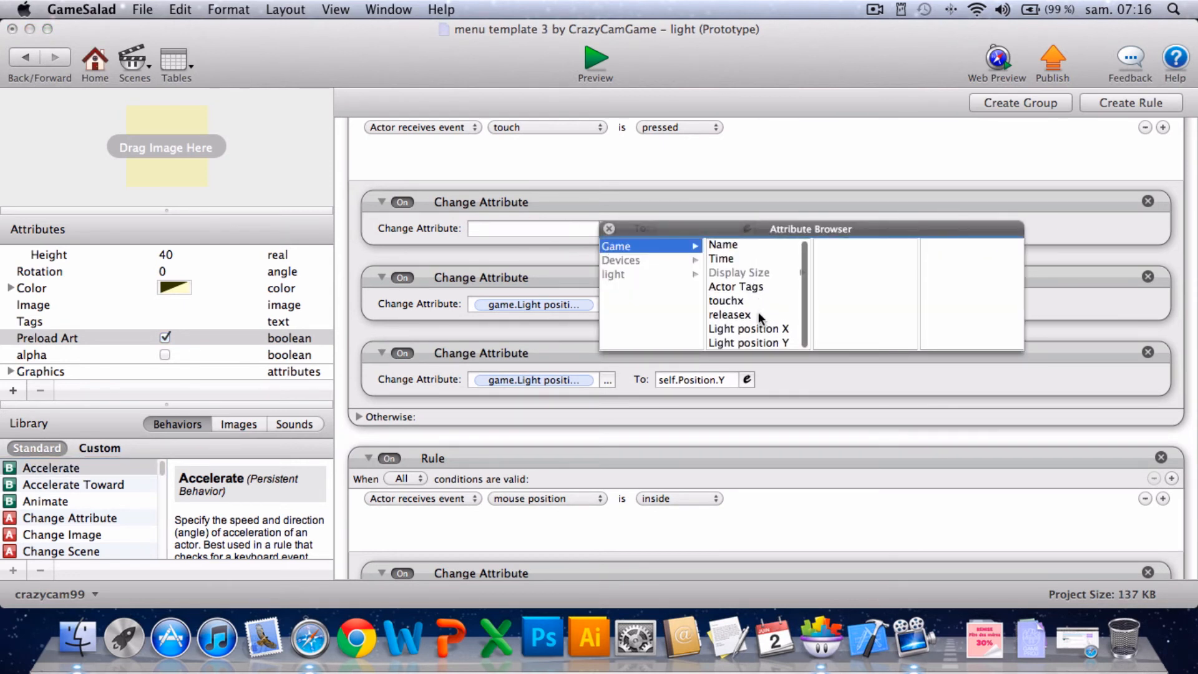
left_click(652, 275)
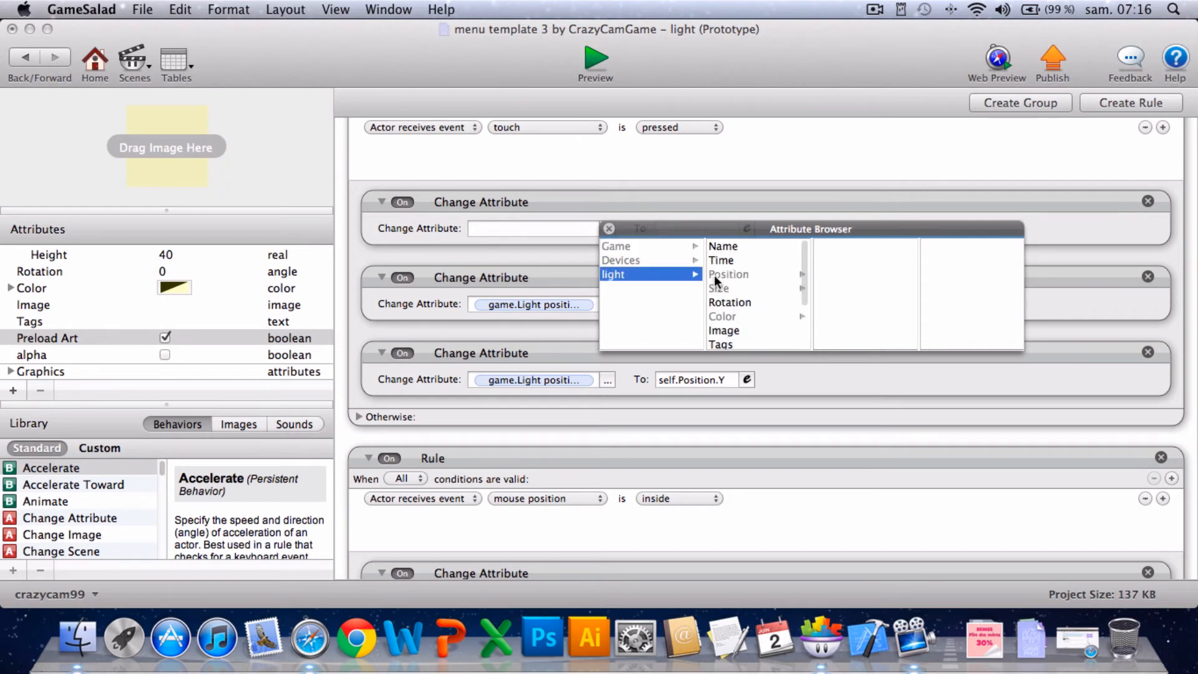
scroll(754, 316, "down", 3)
double_click(749, 302)
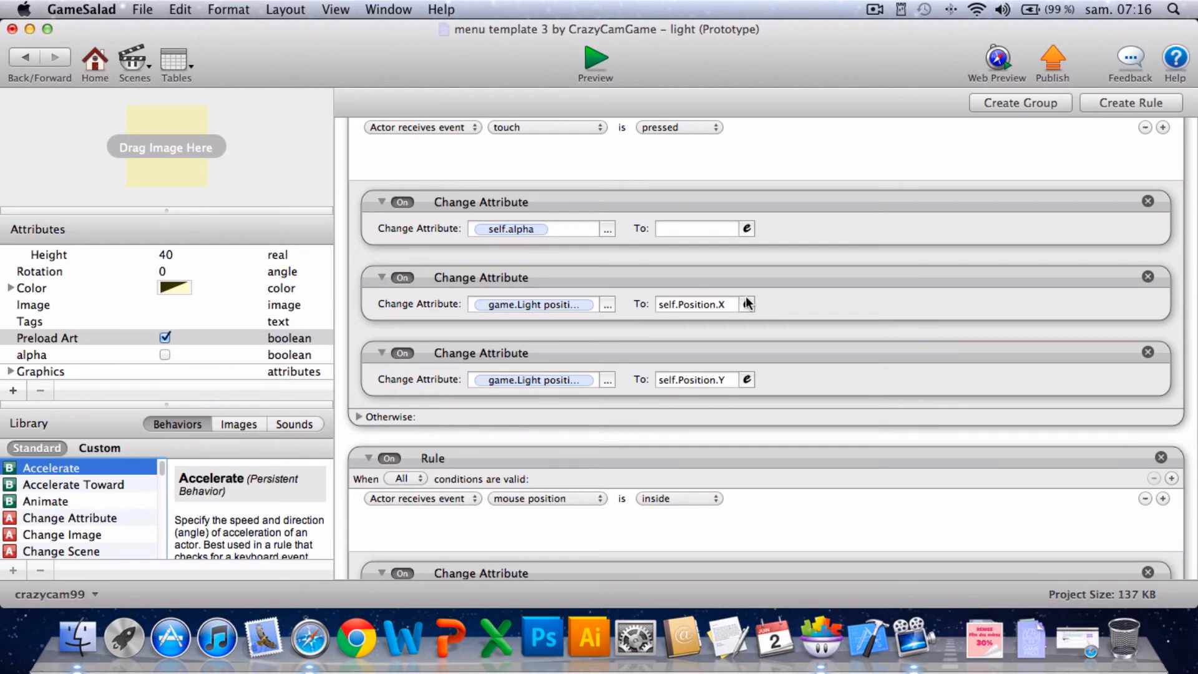
left_click_drag(670, 199, 650, 408)
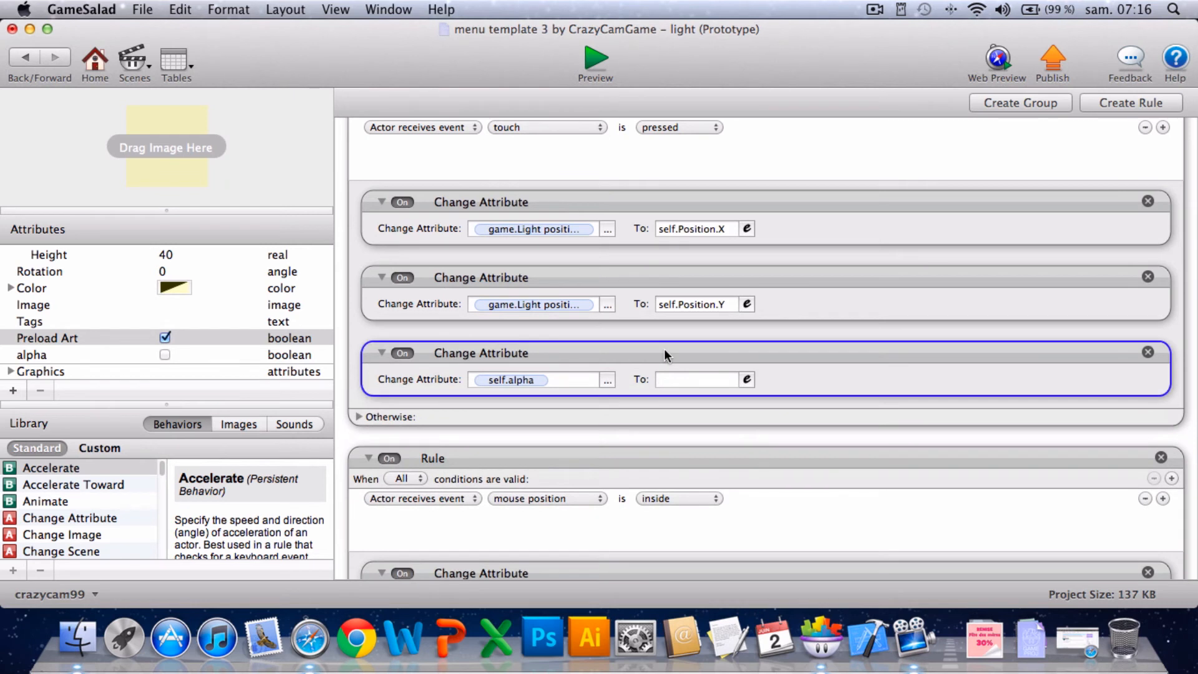
Wrap the self.alpha Change Attribute behavior in a nested rule and base its condition on the attribute game.Light position X.
left_click(1146, 103)
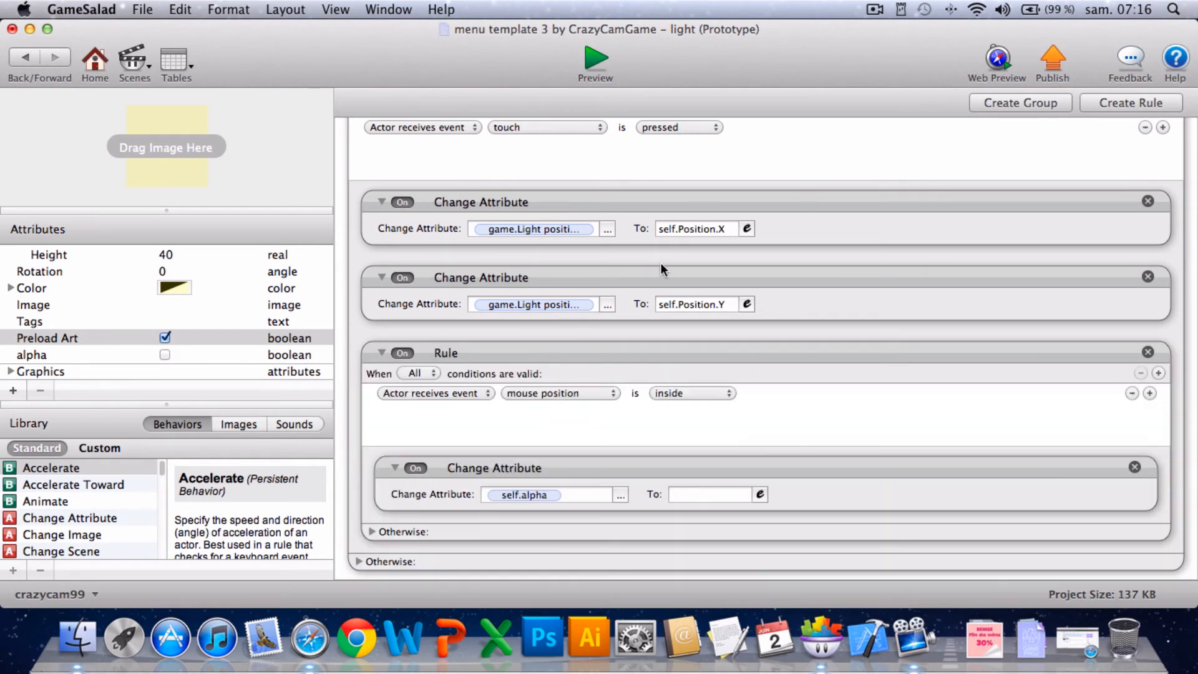
left_click(467, 392)
left_click(463, 406)
left_click(615, 393)
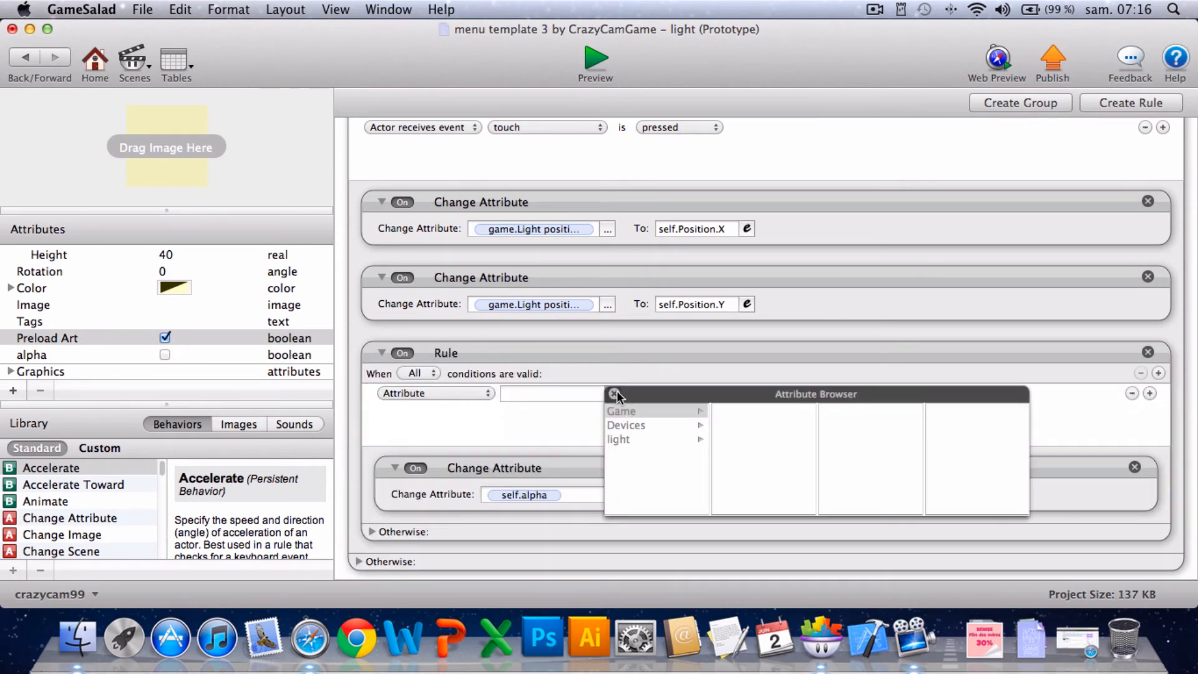
left_click(620, 411)
left_click(762, 493)
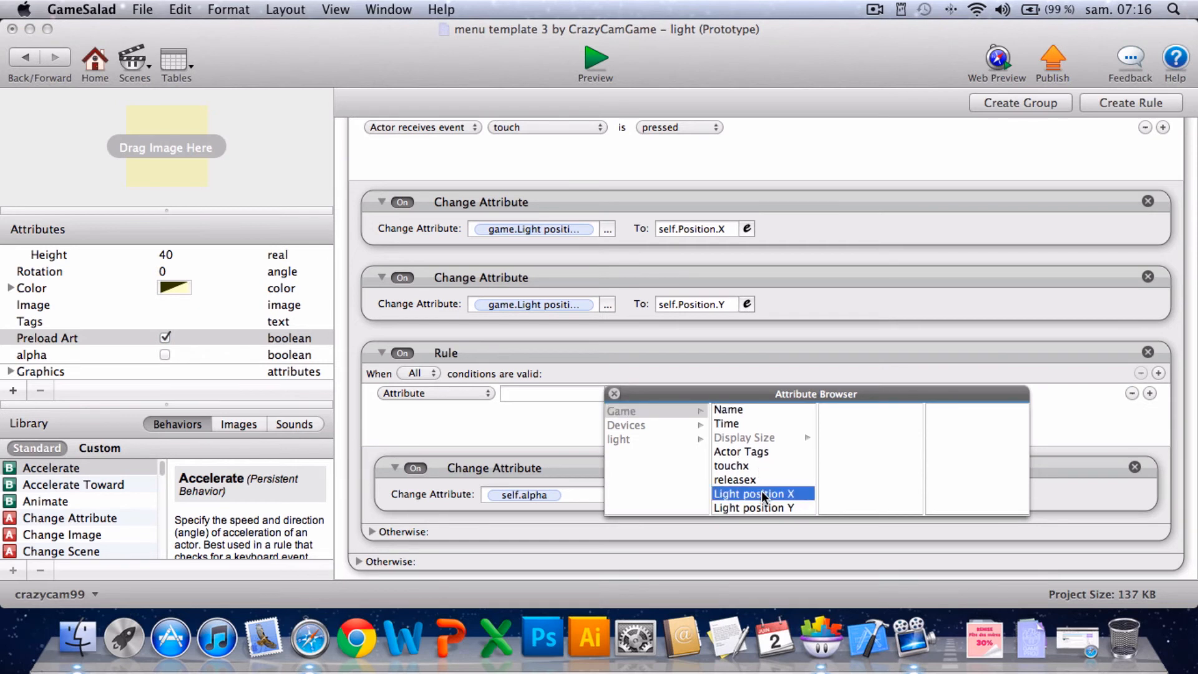
left_click(762, 493)
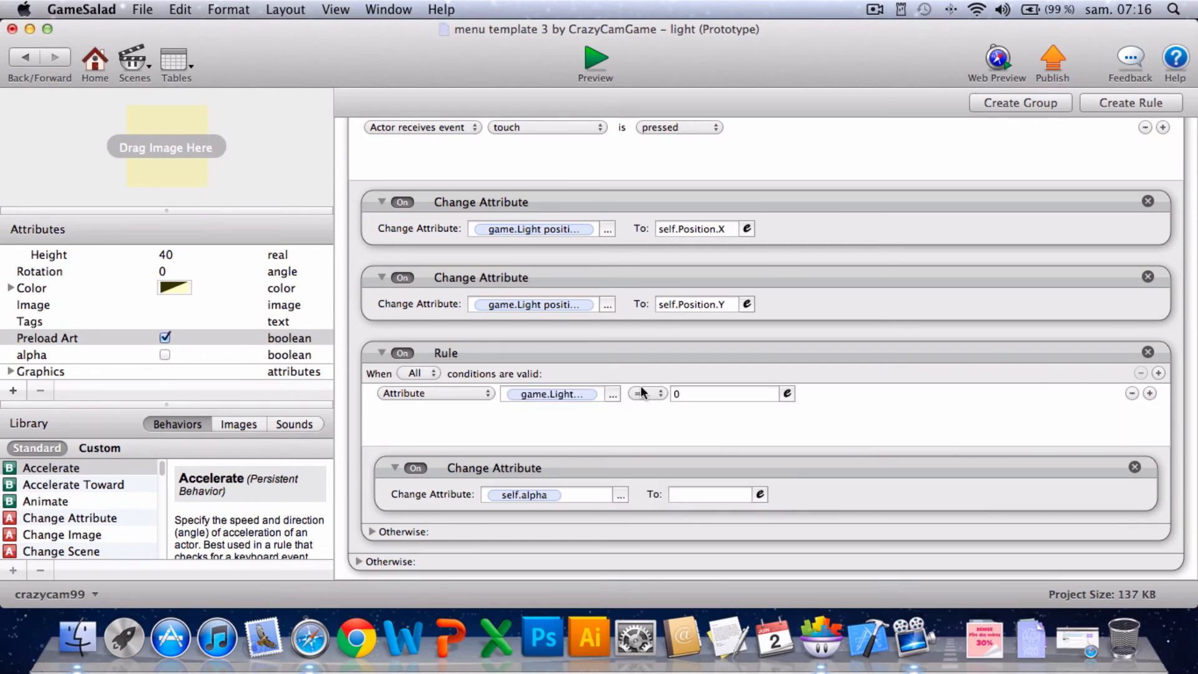
Compare the nested rule's Light position X condition with the light's own self.Position.X.
left_click(788, 394)
left_click(685, 419)
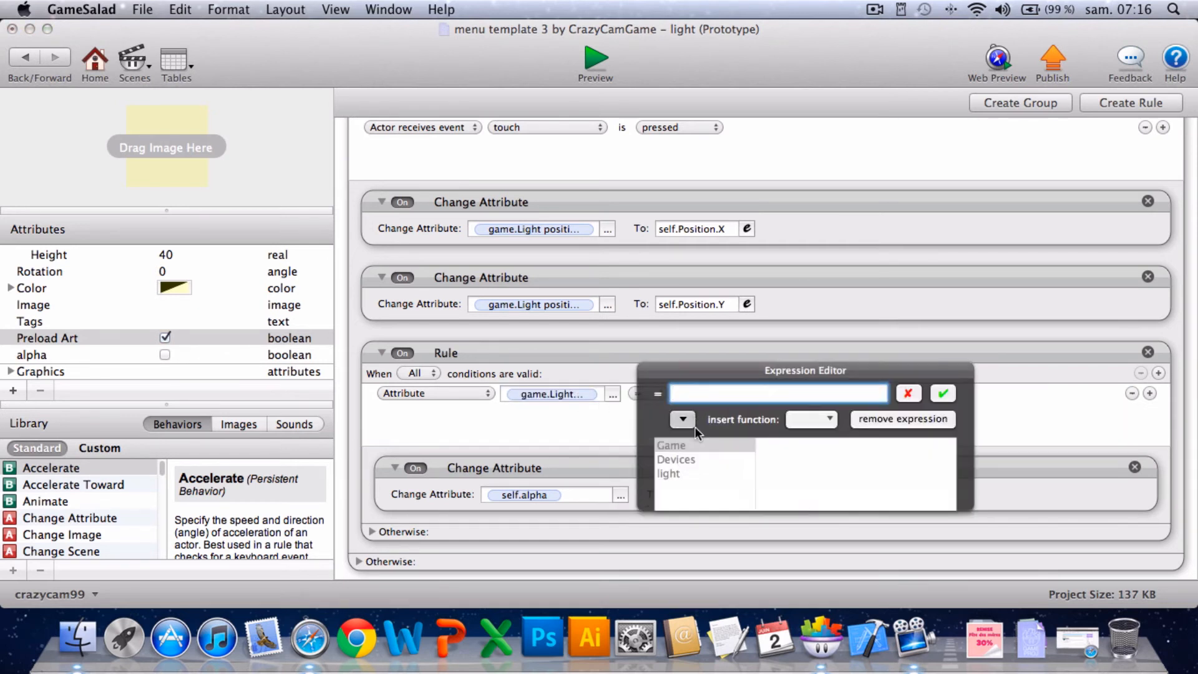
left_click(682, 472)
left_click(792, 474)
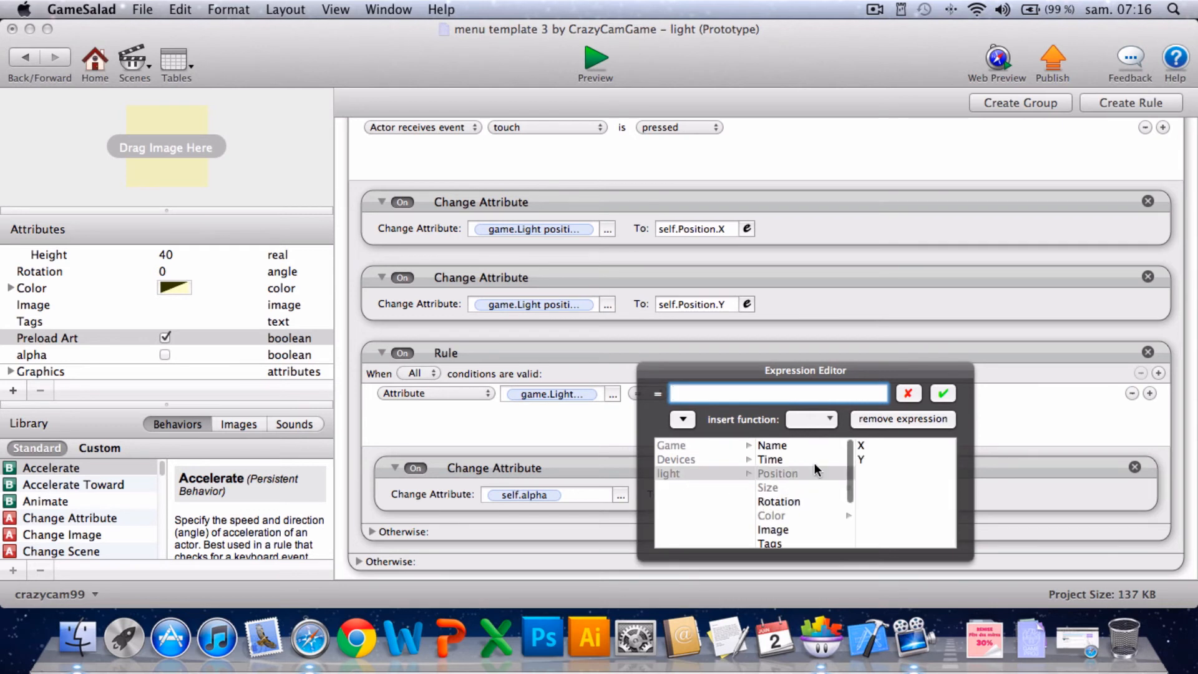
left_click(873, 447)
left_click(943, 393)
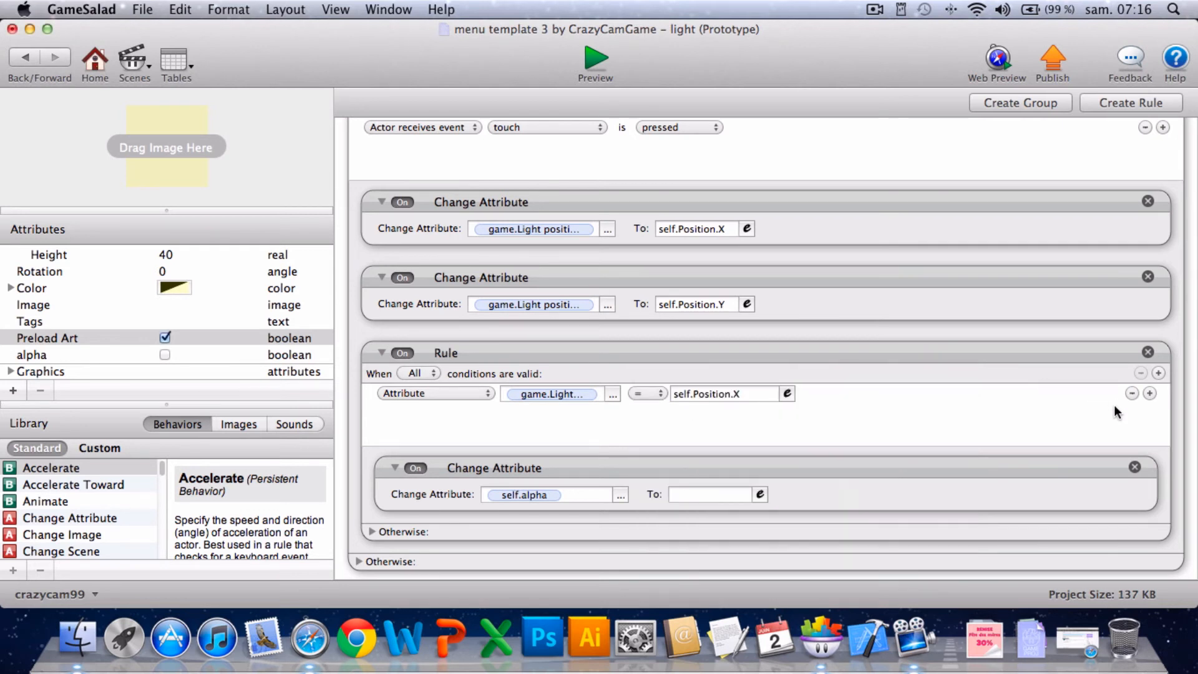
Add a second attribute condition to the nested rule requiring game.Light position Y to equal self.Position.Y.
left_click(1149, 394)
left_click(443, 413)
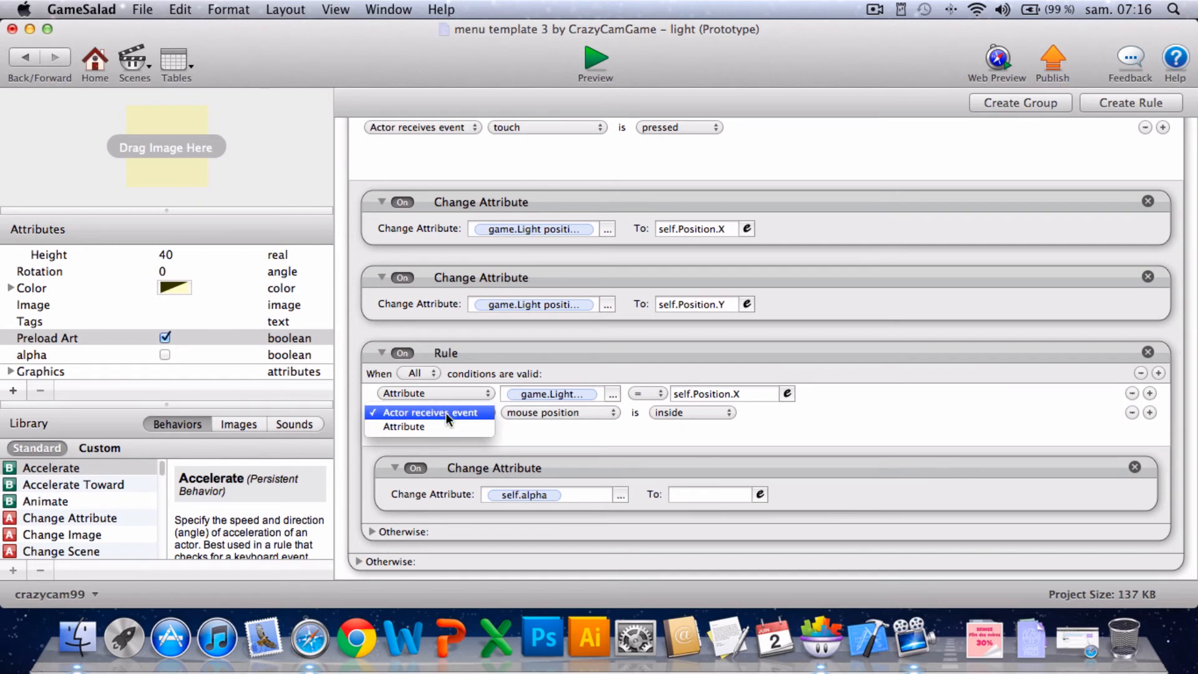
left_click(447, 426)
left_click(612, 413)
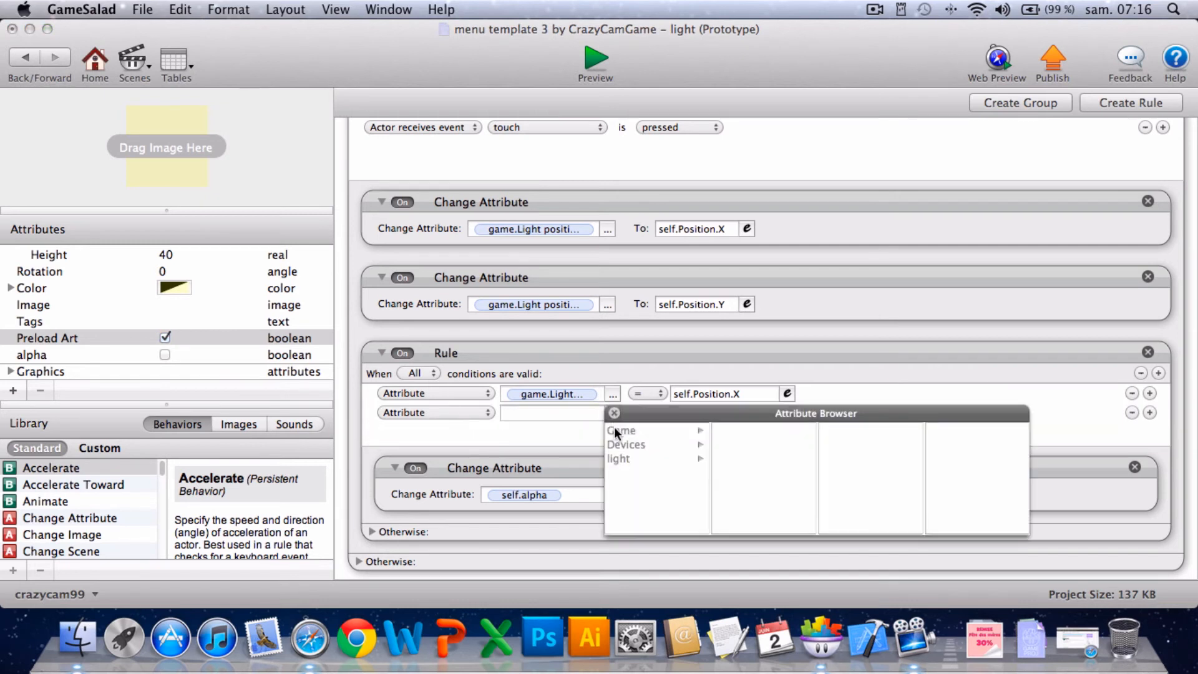
double_click(765, 527)
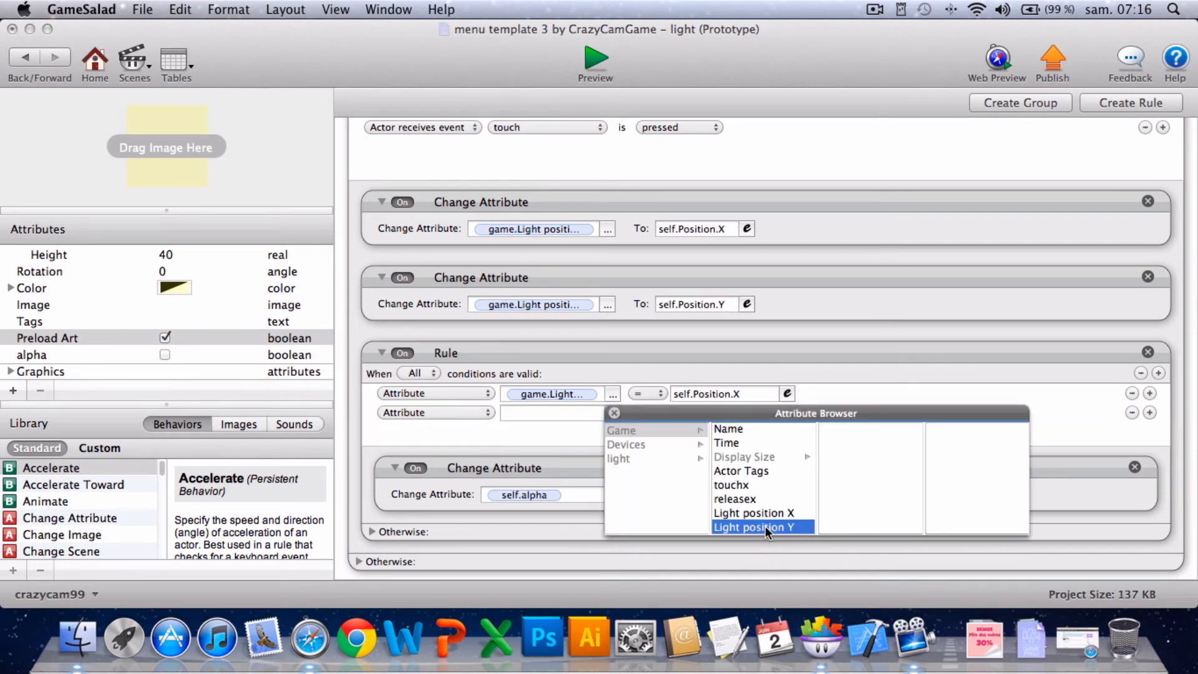
left_click(788, 412)
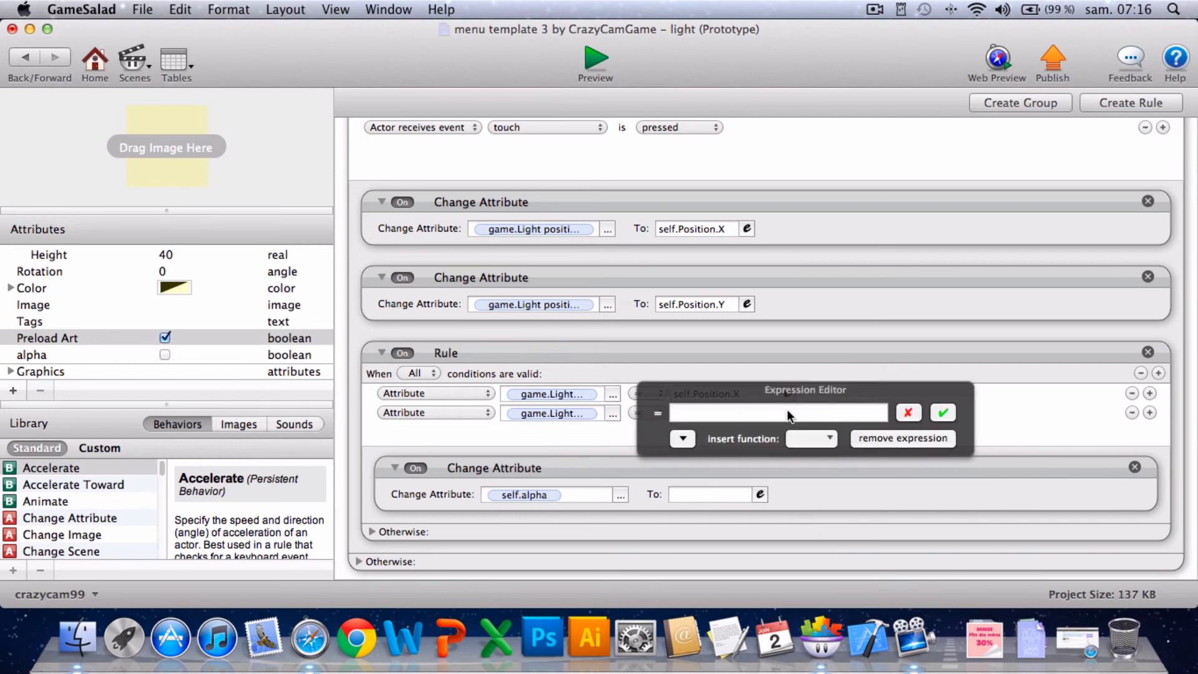
left_click(683, 439)
left_click(806, 493)
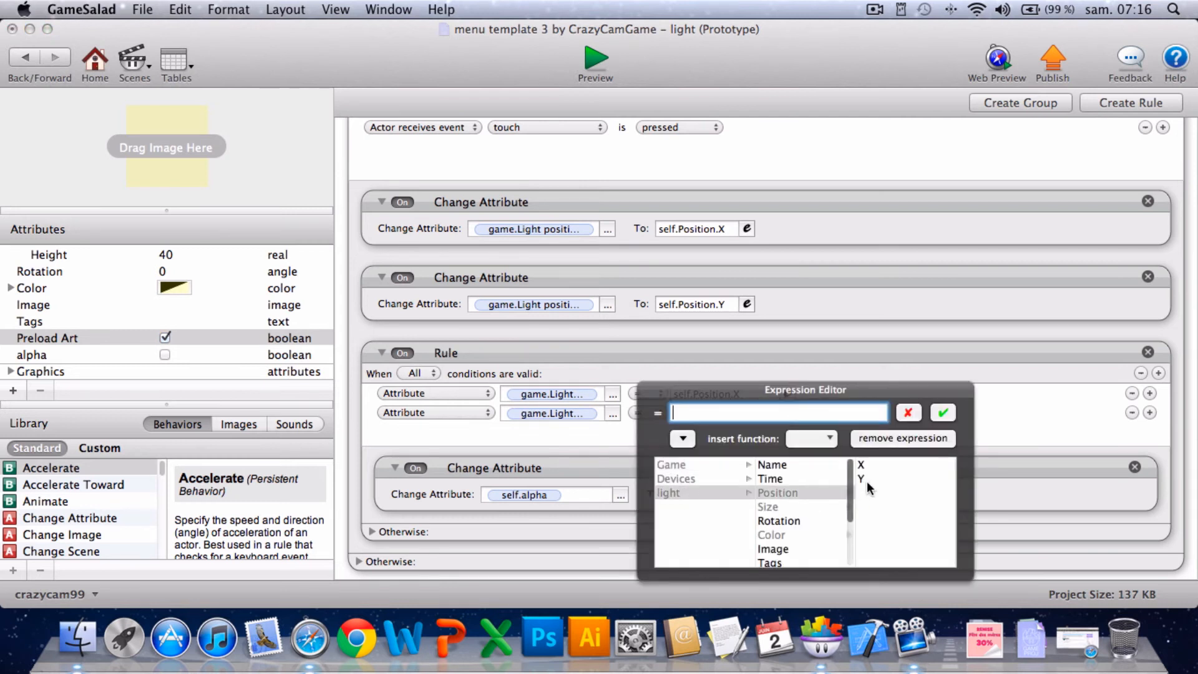
left_click(867, 479)
left_click(943, 414)
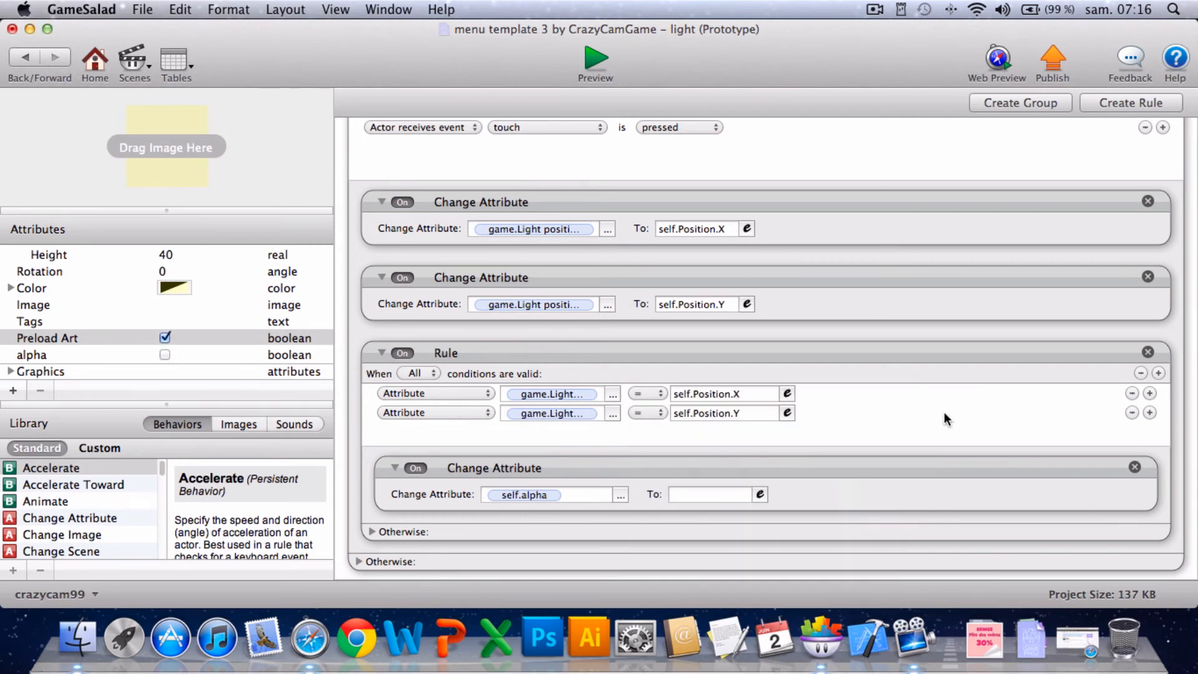
Set the self.alpha behavior inside the nested rule to 1.
left_click(735, 493)
type("1")
left_click(819, 482)
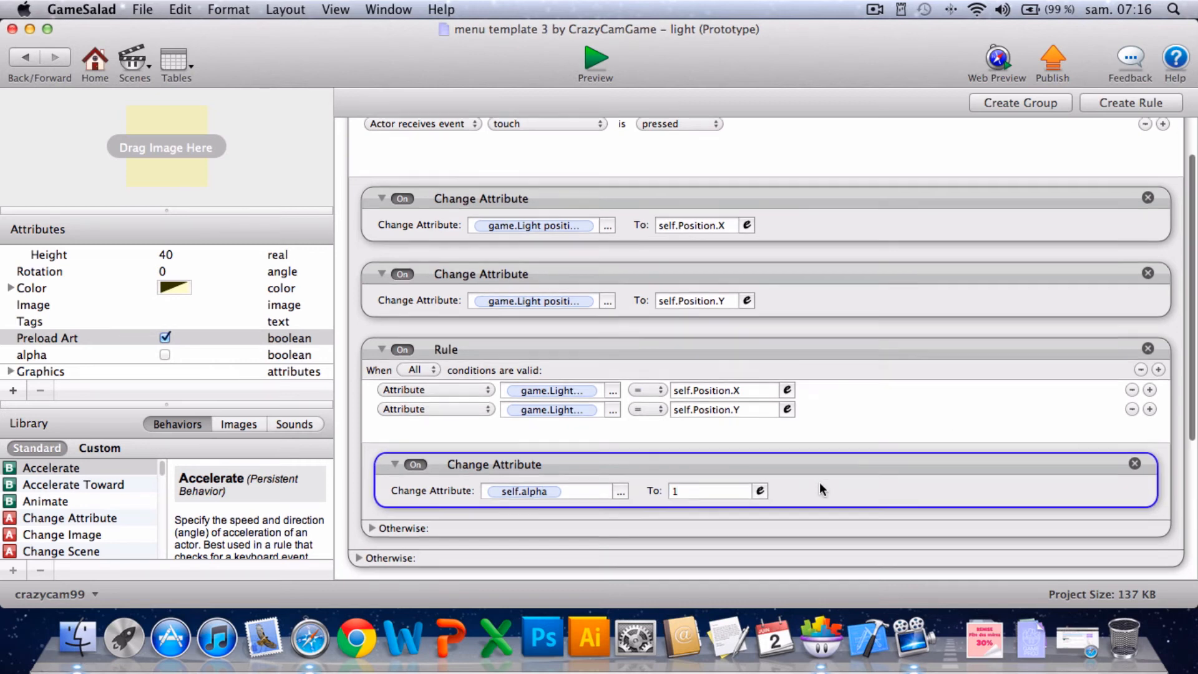
Copy the self.alpha behavior into the nested rule's Otherwise section and set the copy to 0.20.
scroll(399, 406, "down", 5)
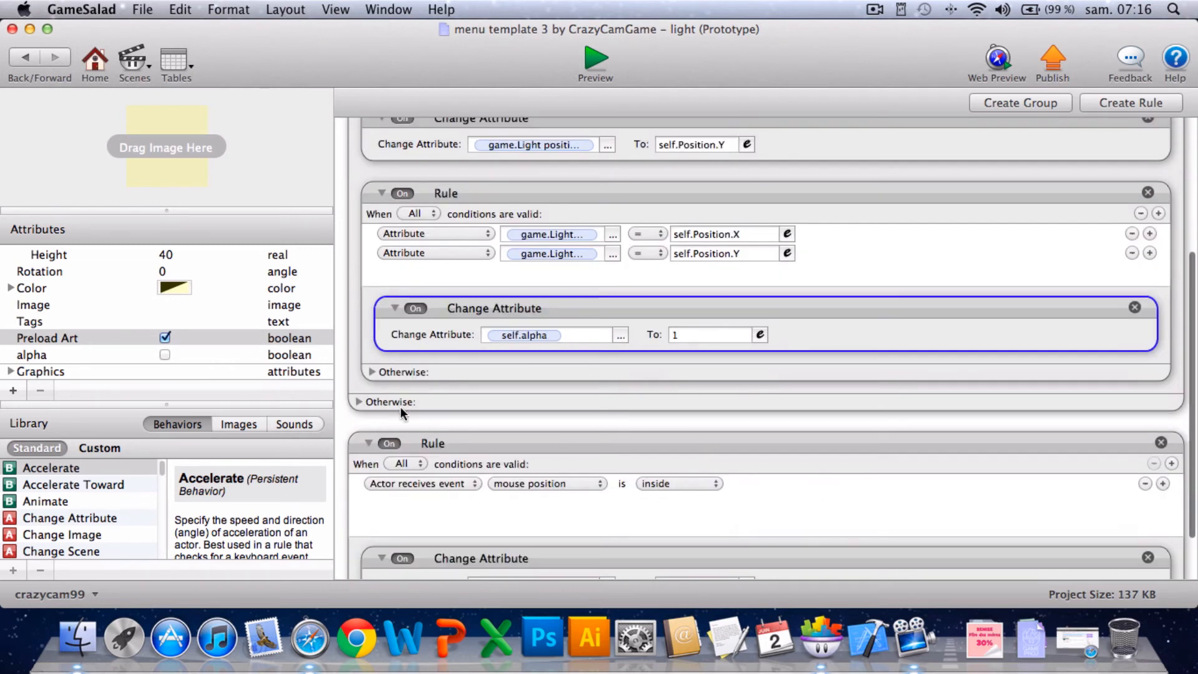
left_click(372, 372)
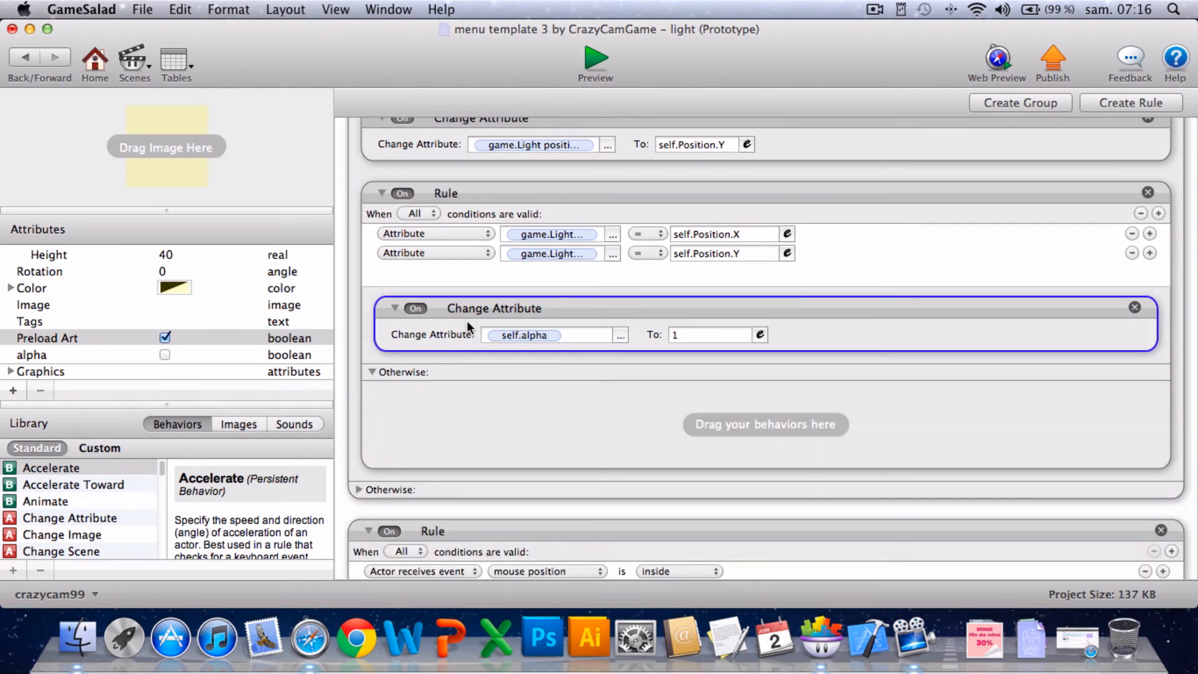
left_click_drag(482, 306, 522, 432, "alt")
left_click(705, 432)
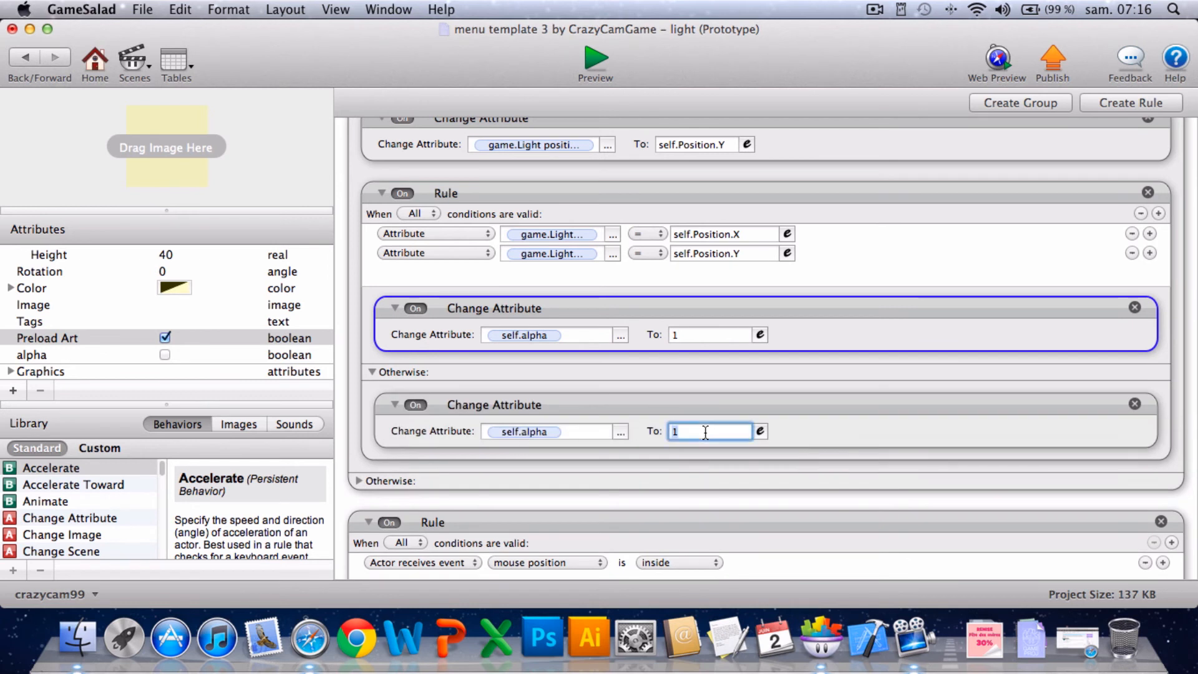
type("0.20")
left_click(735, 402)
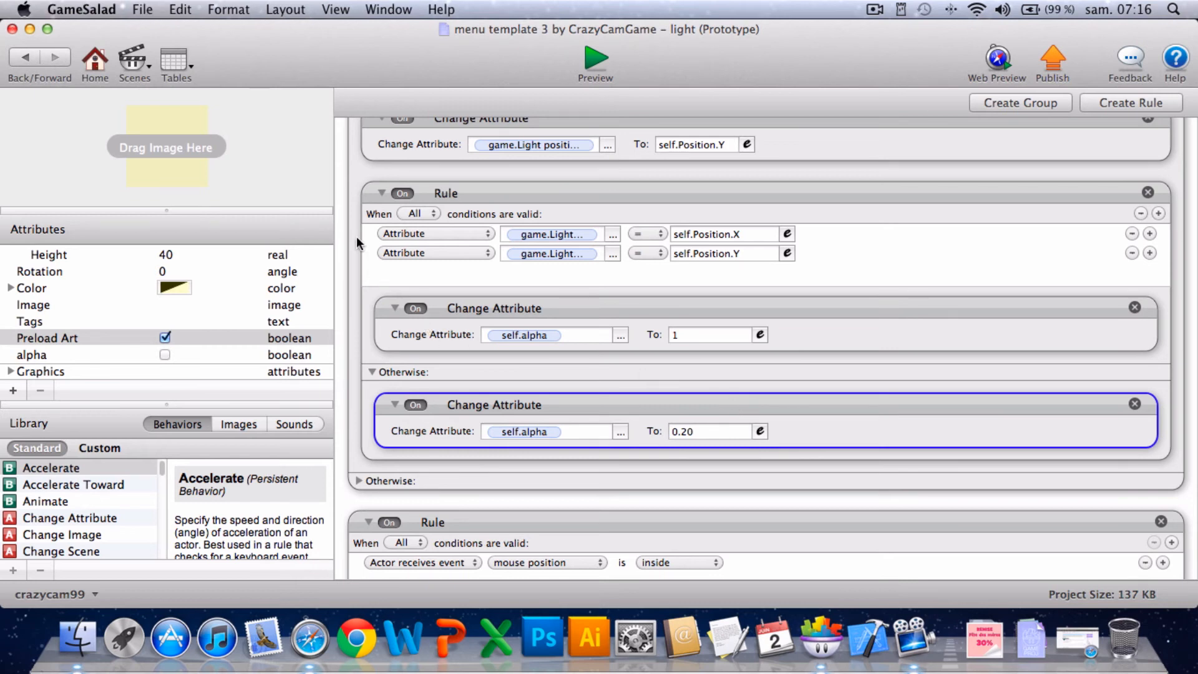
Set the self.alpha behavior under the nested rule's position conditions to true.
scroll(358, 243, "up", 5)
scroll(358, 244, "down", 8)
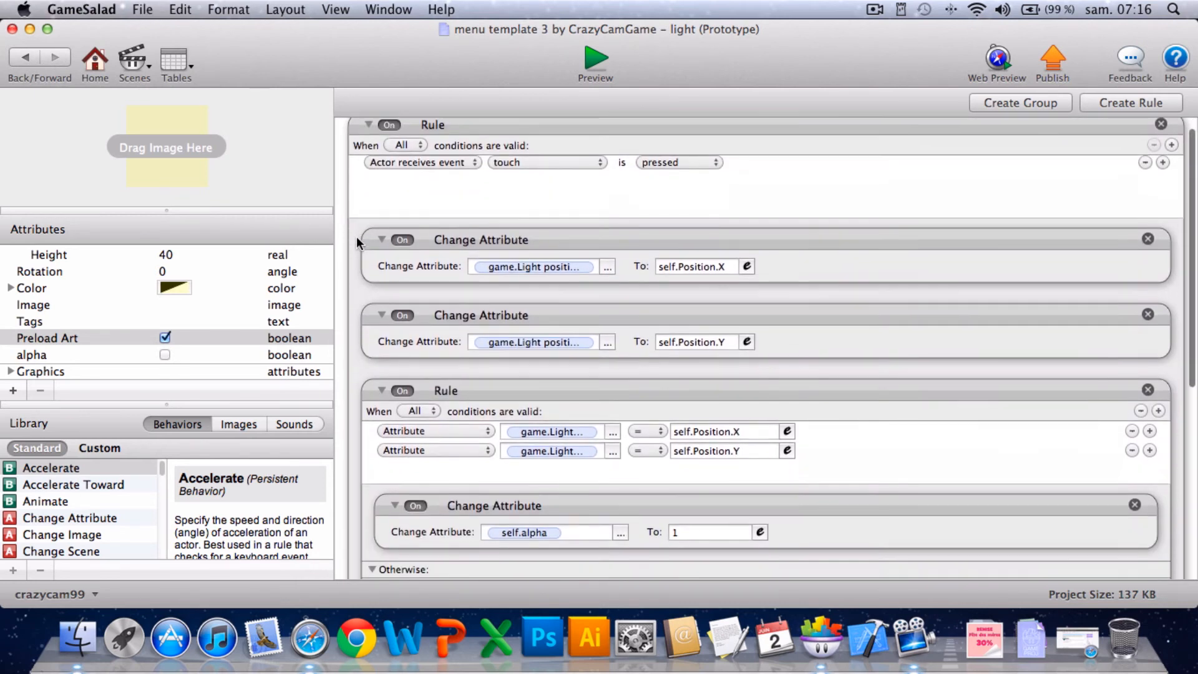
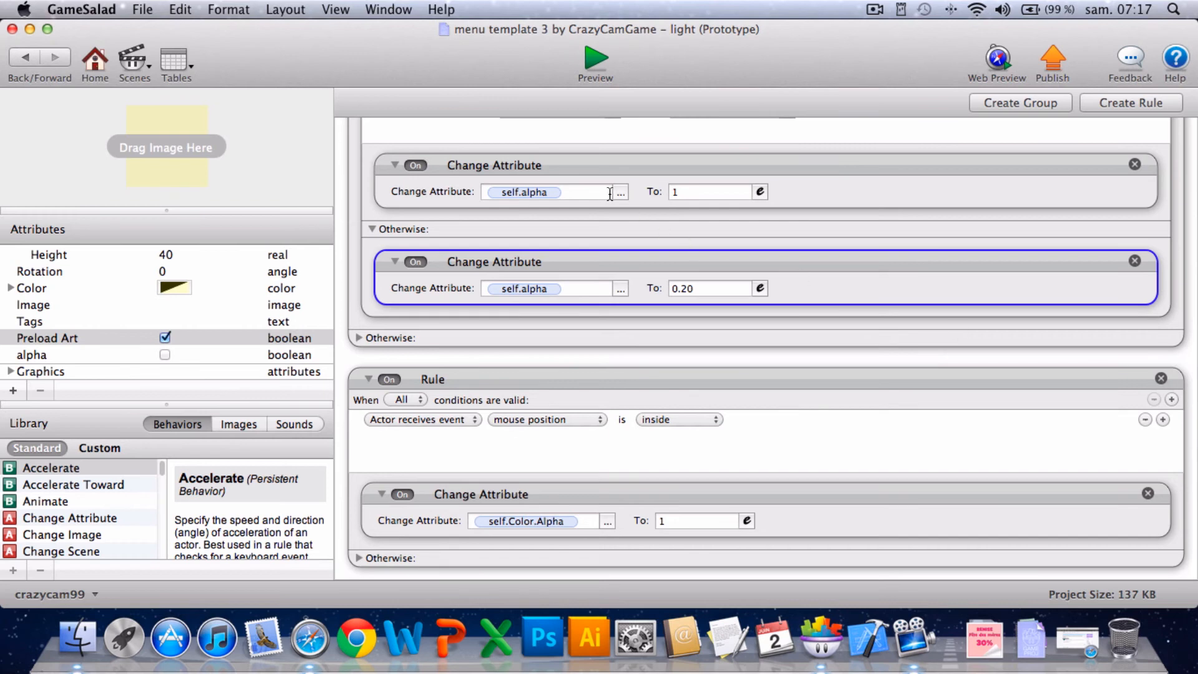
scroll(610, 193, "up", 3)
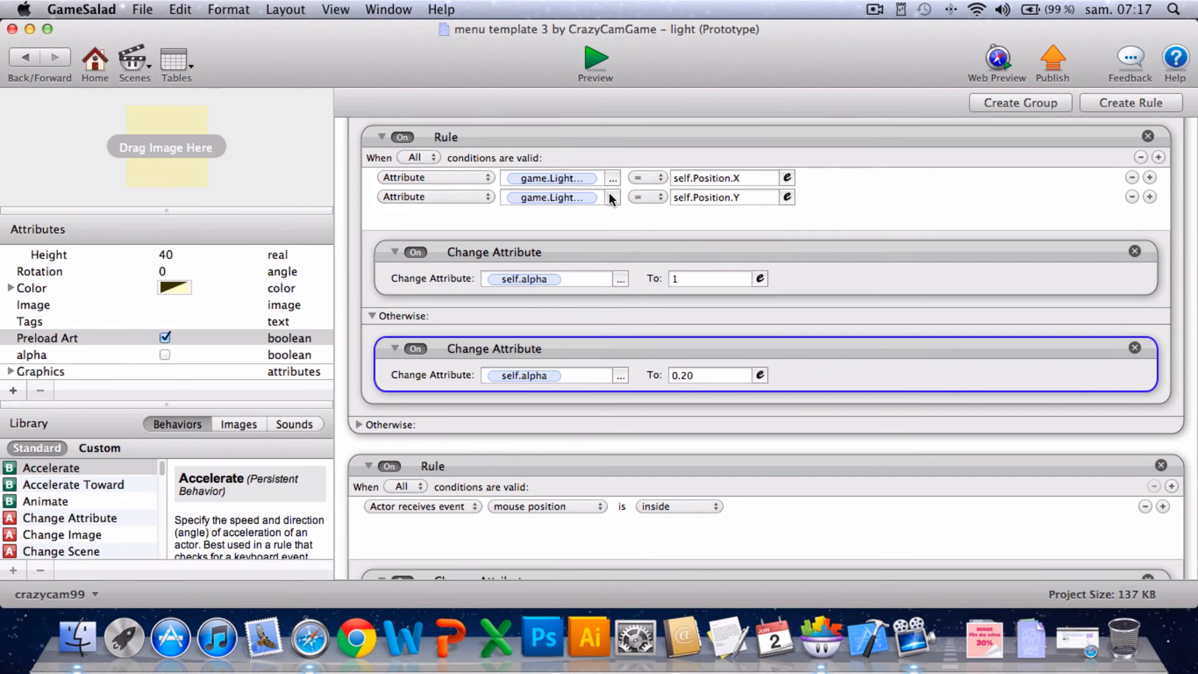
left_click(708, 281)
type("tru")
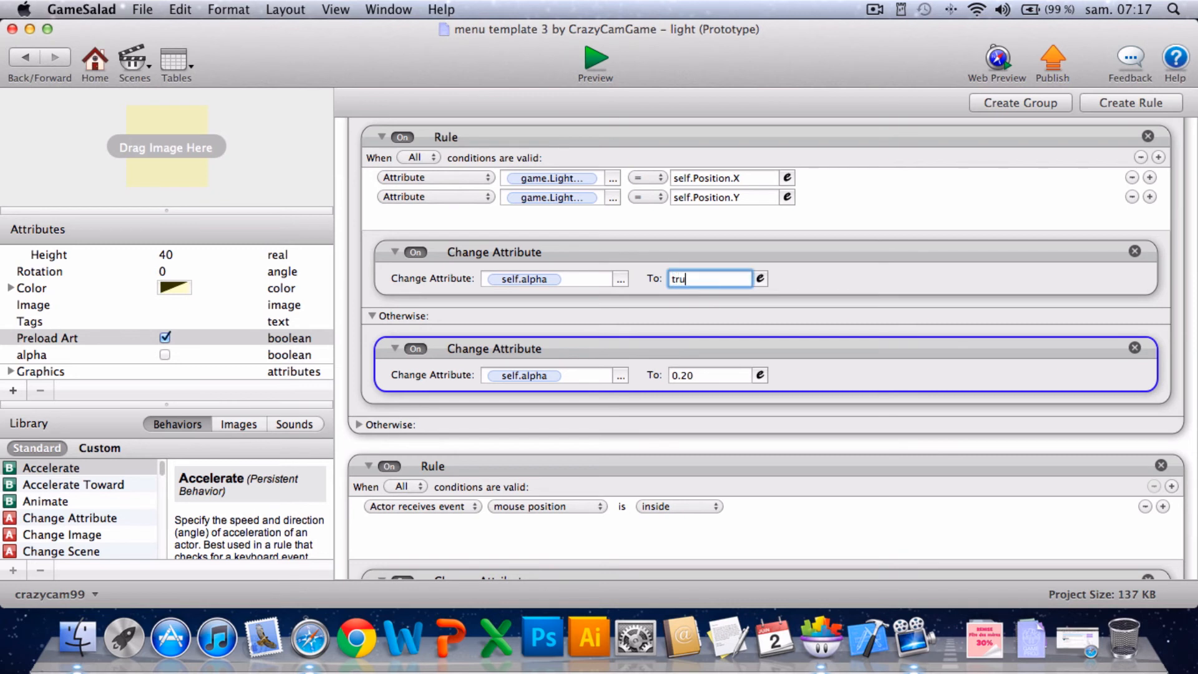
type("e")
Set the self.alpha behavior in the nested rule's Otherwise section to false.
scroll(507, 569, "down", 3)
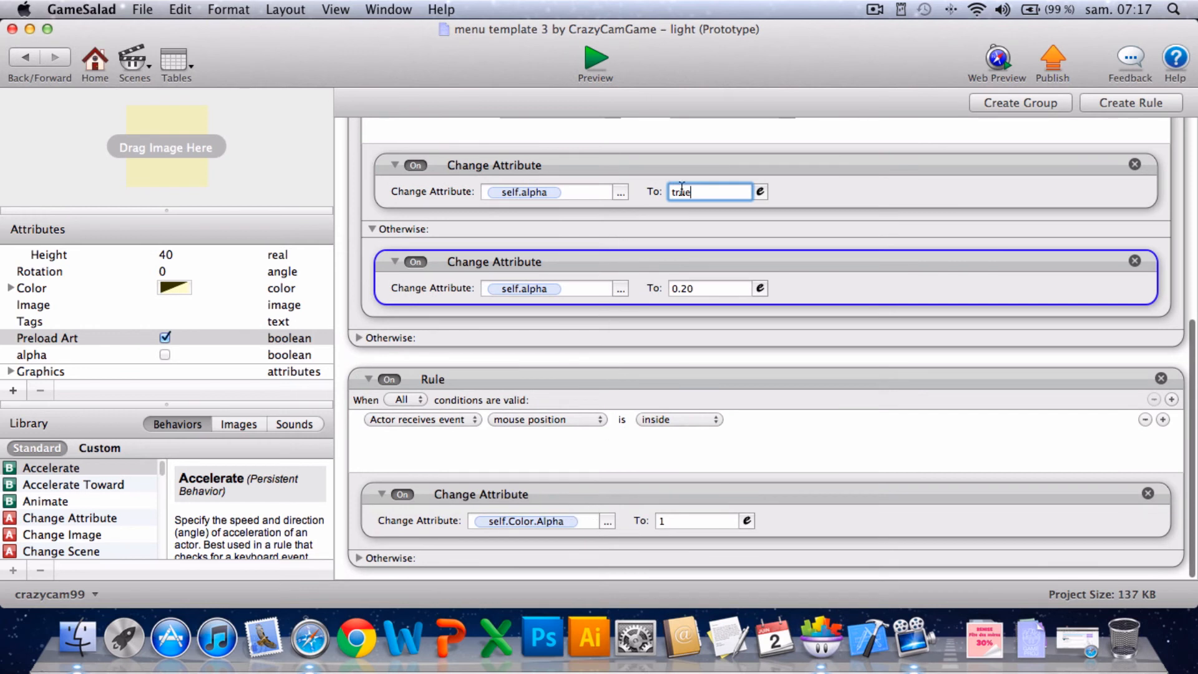
scroll(562, 192, "up", 2)
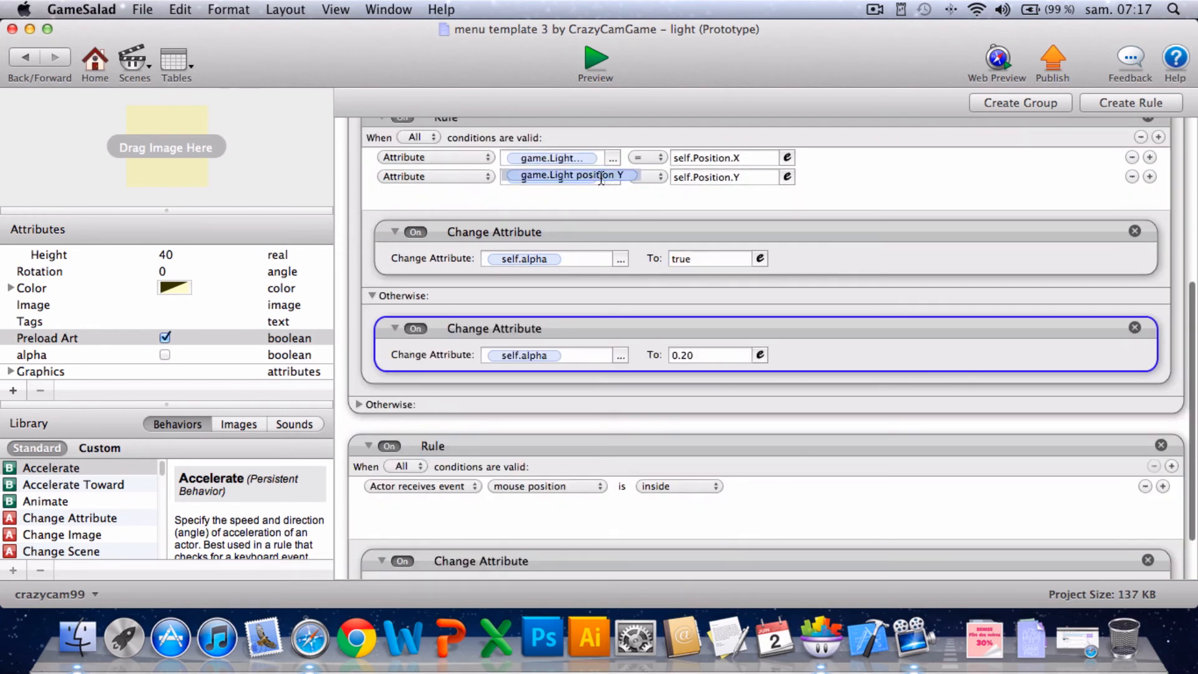
left_click(90, 351)
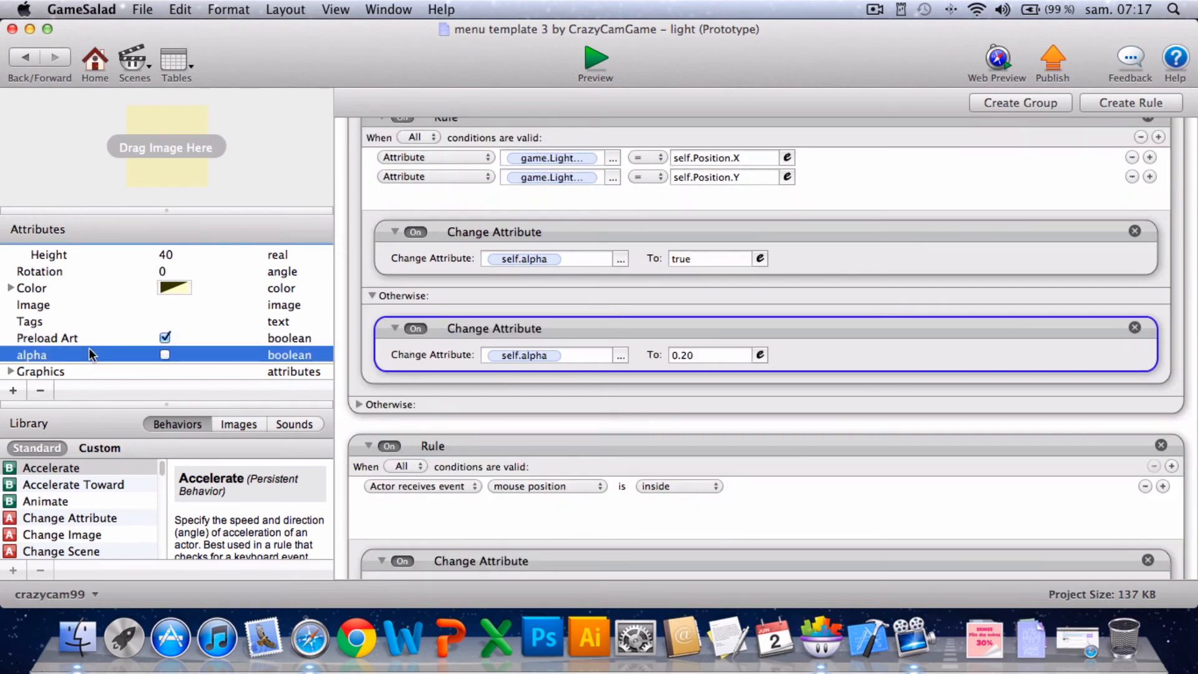
left_click(716, 261)
left_click(720, 355)
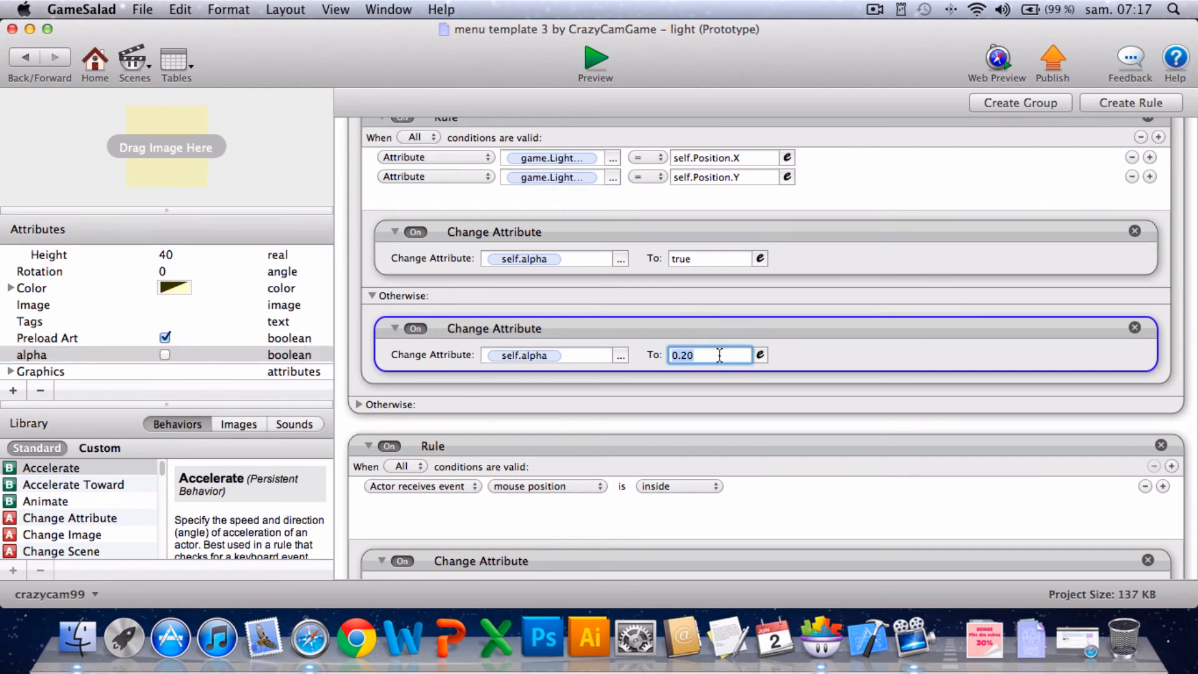
type("flase")
left_click(679, 354)
key("BackSpace")
type("l")
Change the condition of the rule holding the self.Color.Alpha behavior to the attribute self.alpha is true.
scroll(342, 313, "down", 1)
scroll(342, 313, "down", 3)
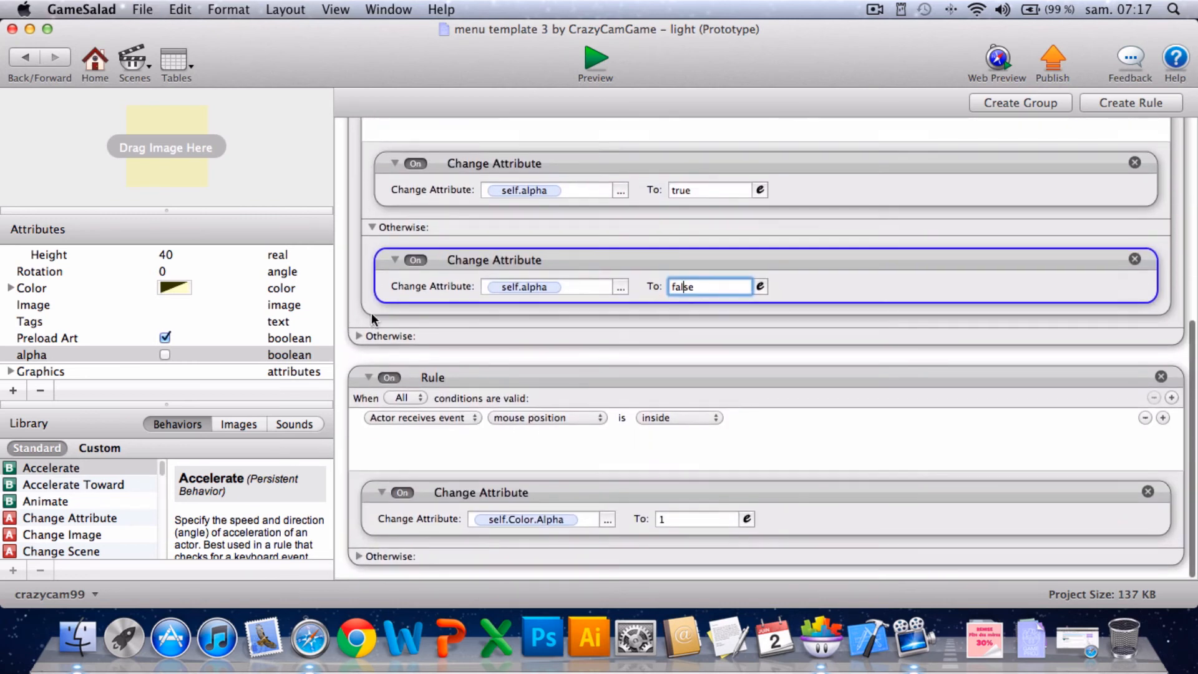
left_click(439, 417)
left_click(434, 433)
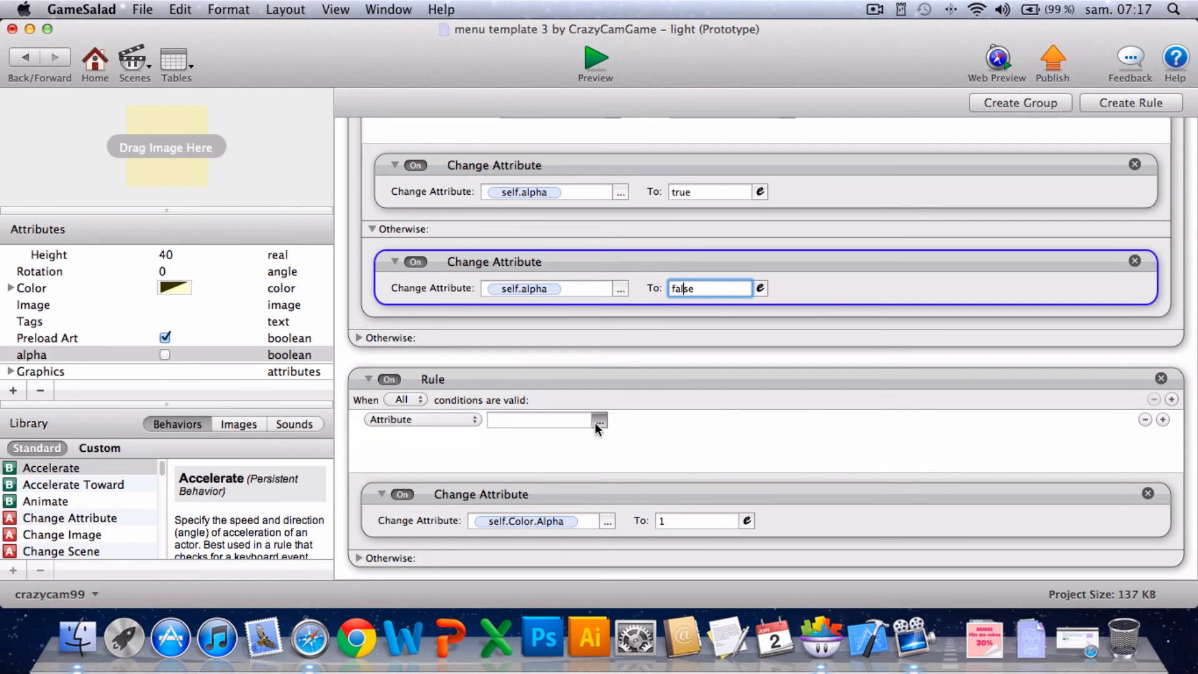
left_click(599, 420)
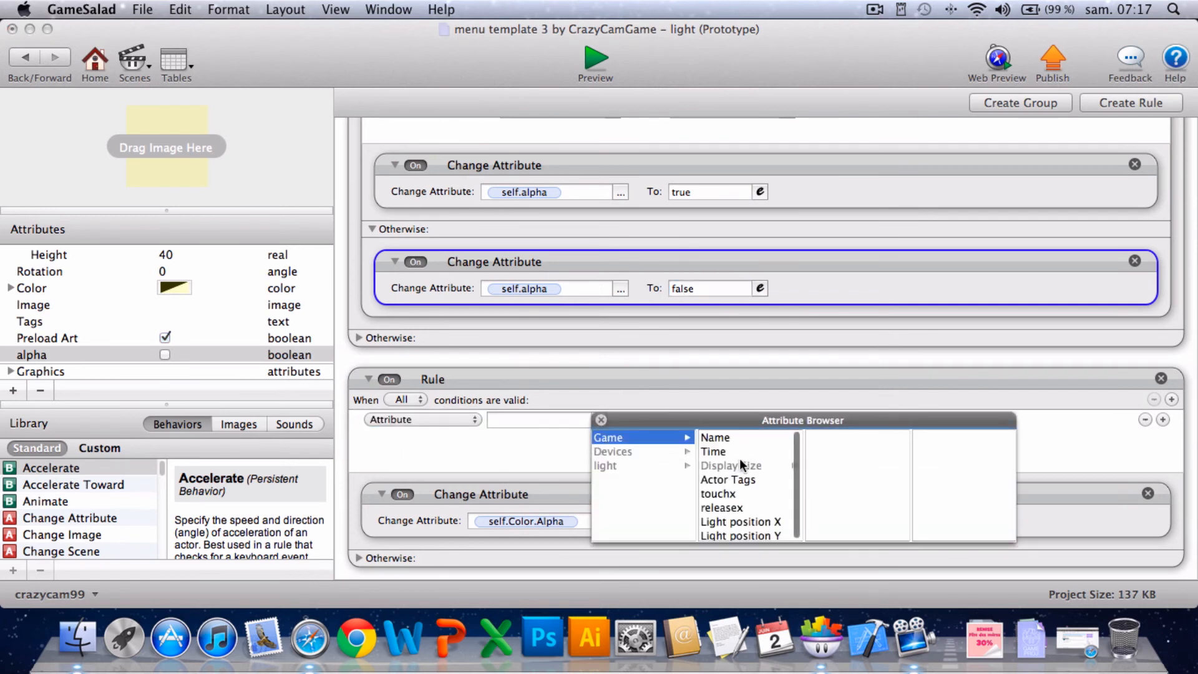
scroll(740, 460, "down", 1)
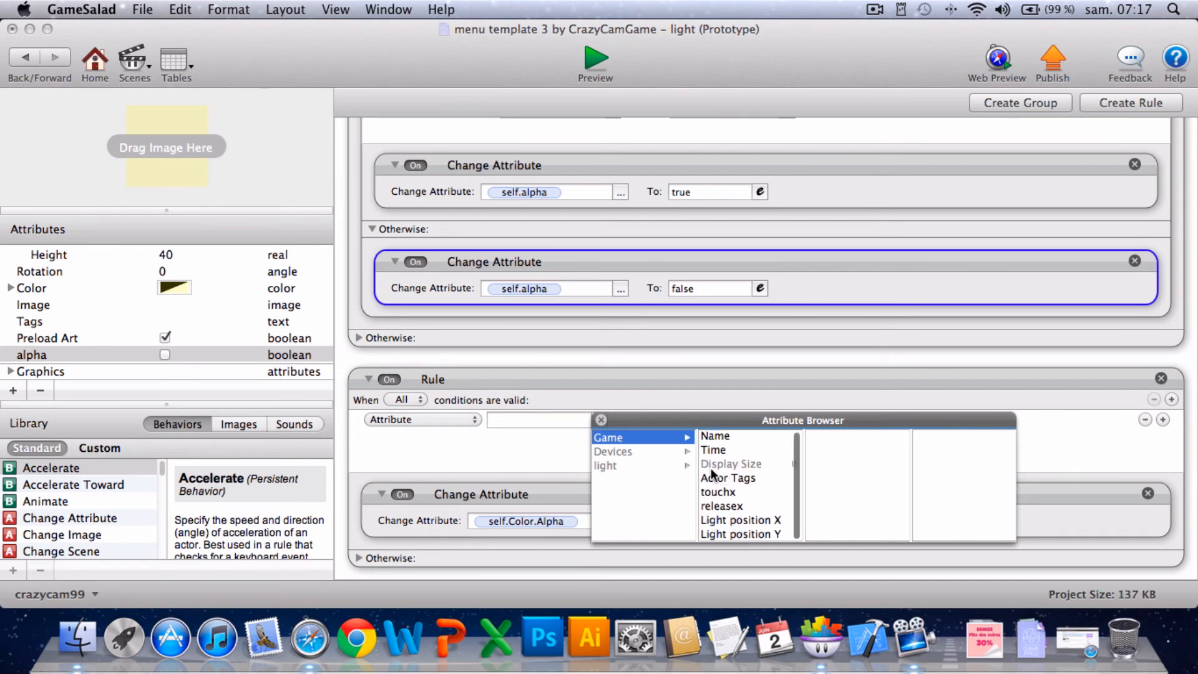
left_click(631, 465)
scroll(722, 512, "down", 3)
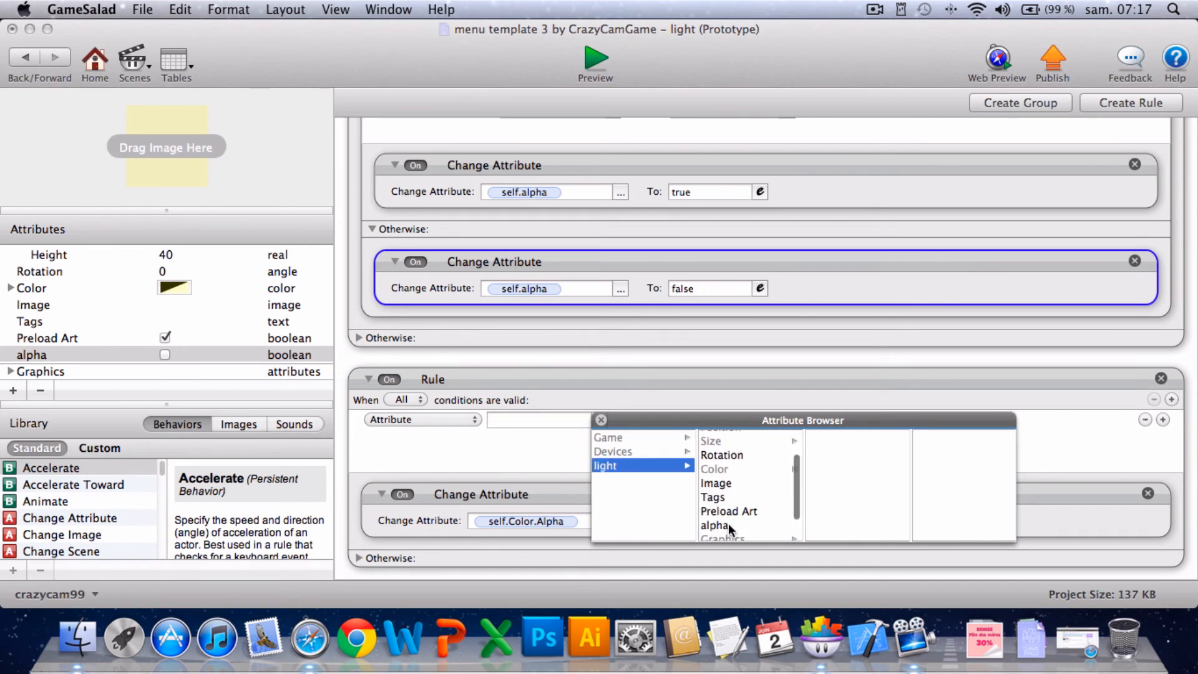
left_click(729, 523)
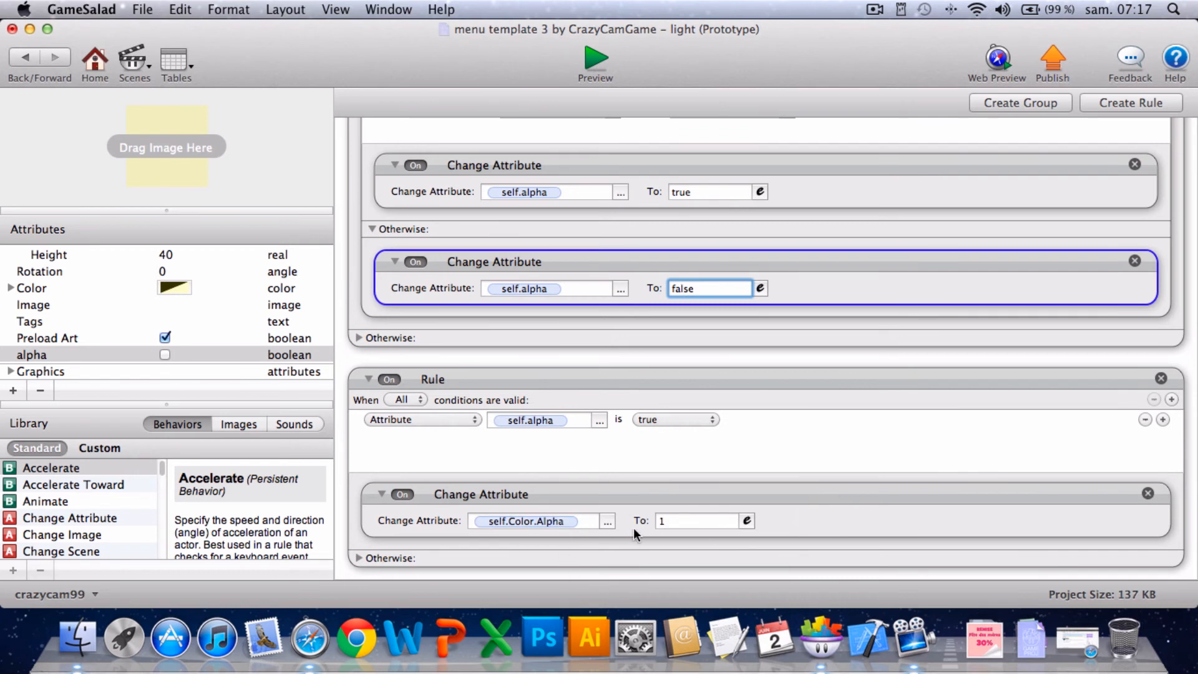
Copy the self.Color.Alpha behavior into the Otherwise section of the self.alpha rule and set the copy to 0.
left_click(360, 558)
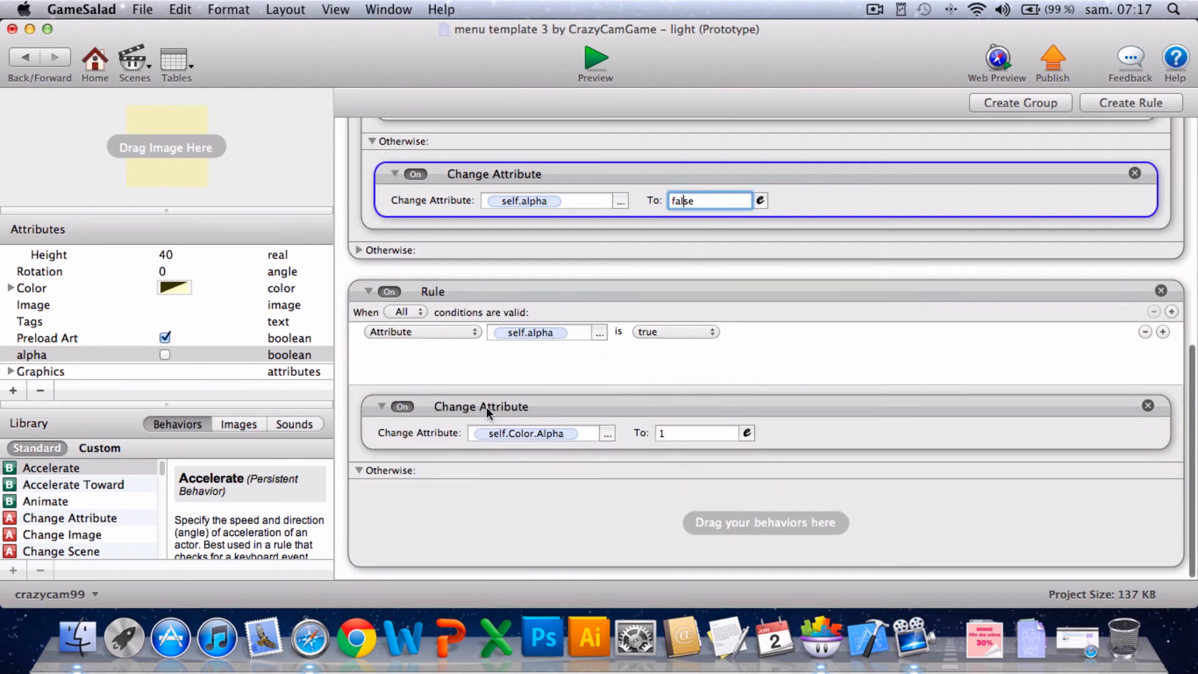
left_click_drag(487, 406, 493, 536, "alt")
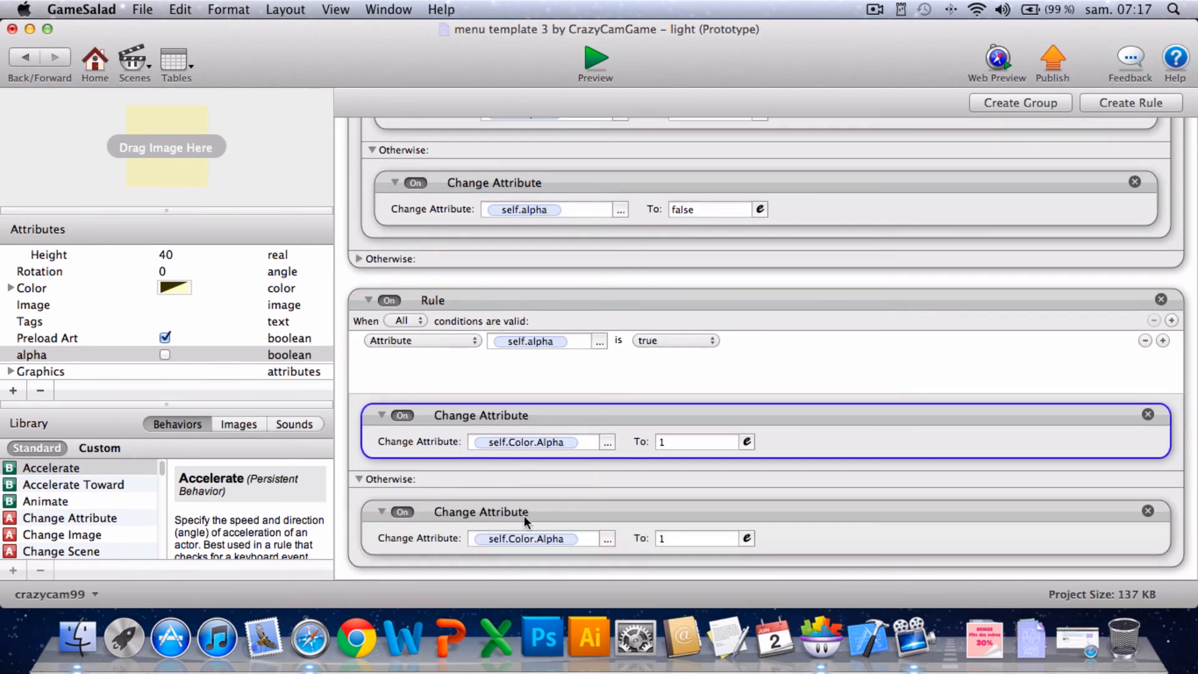
left_click(689, 541)
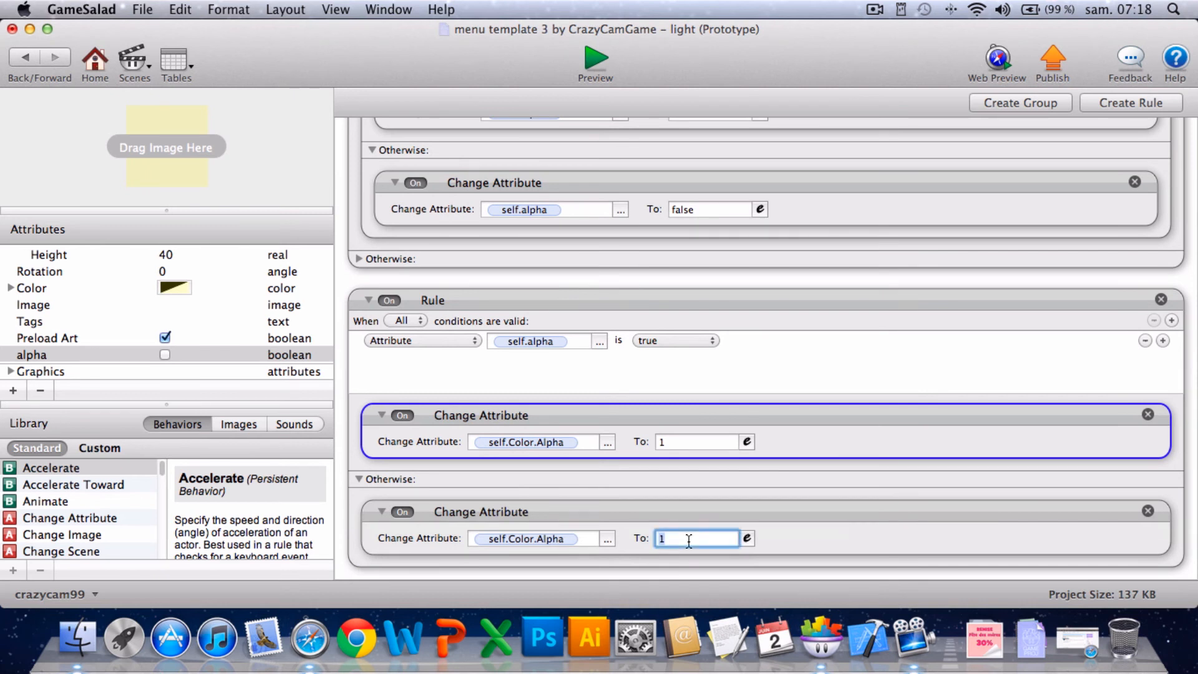
type("0")
left_click(710, 527)
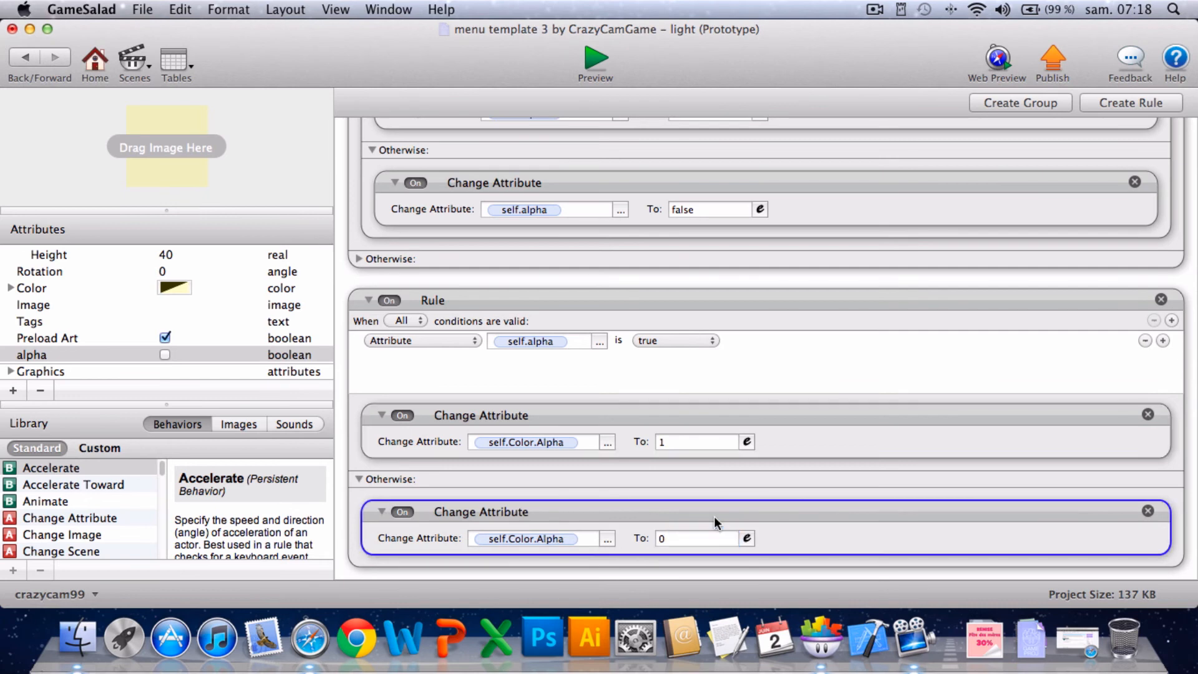
Review the light's rules, preview the level 1 scene, restart the preview and check level 1 again before returning to the light actor.
scroll(337, 232, "up", 10)
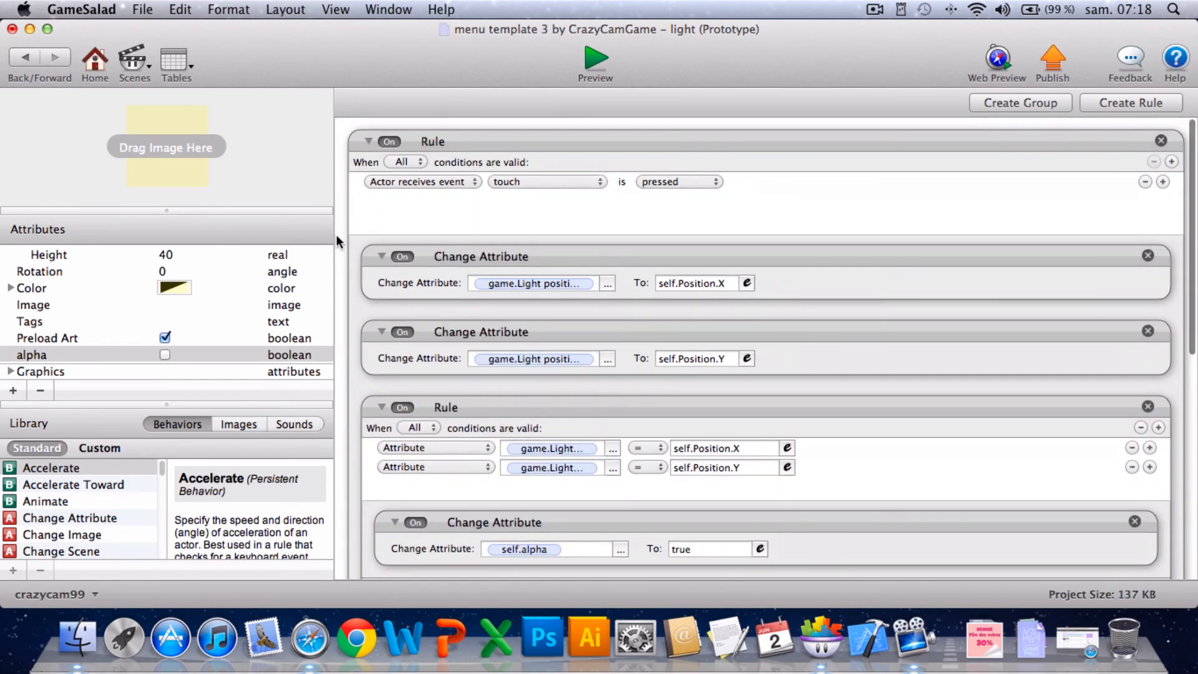
scroll(336, 235, "down", 4)
scroll(336, 235, "down", 5)
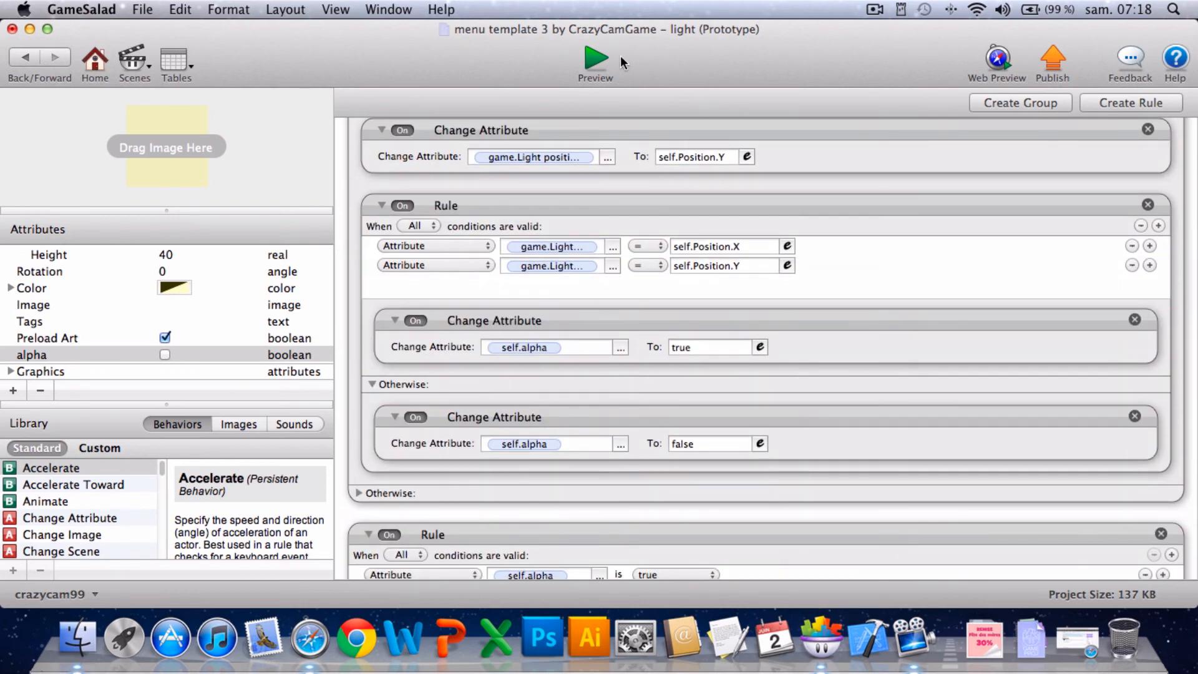
left_click(594, 57)
left_click(741, 368)
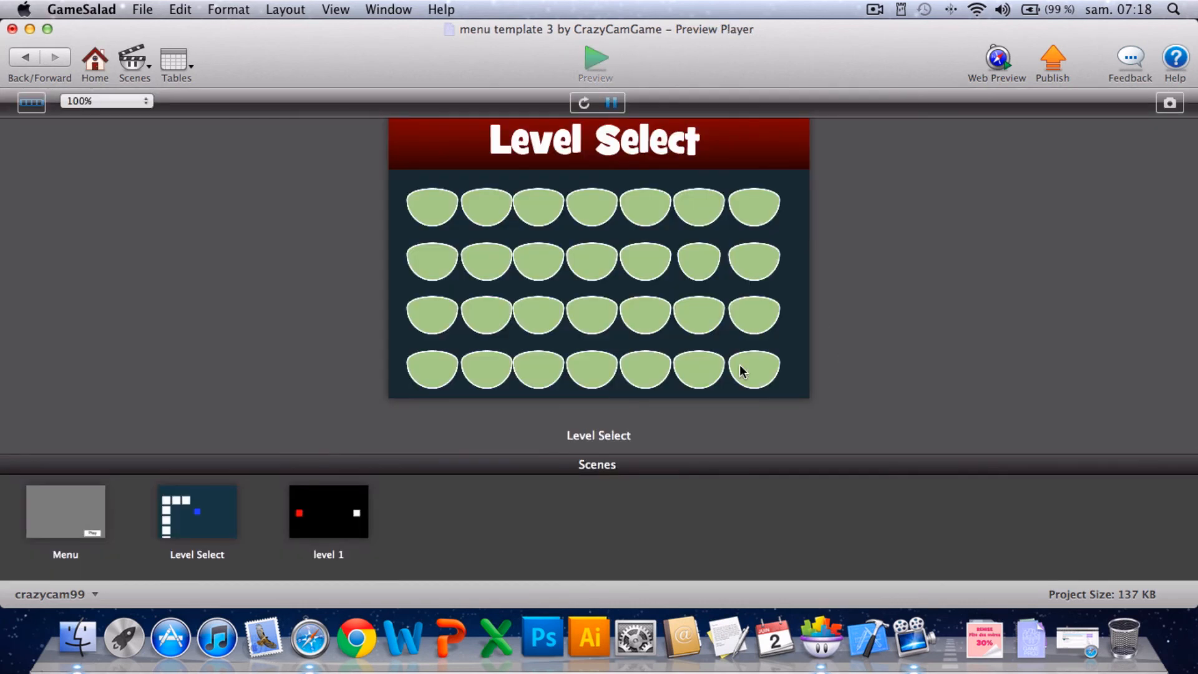
left_click(331, 496)
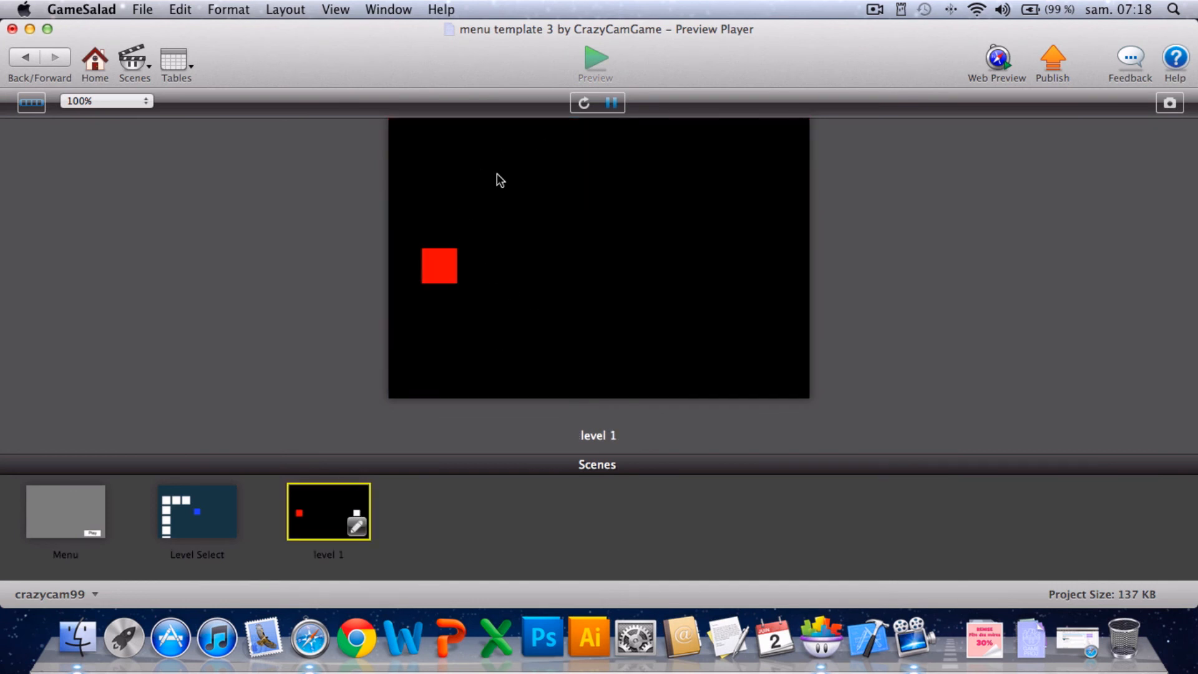
left_click(583, 103)
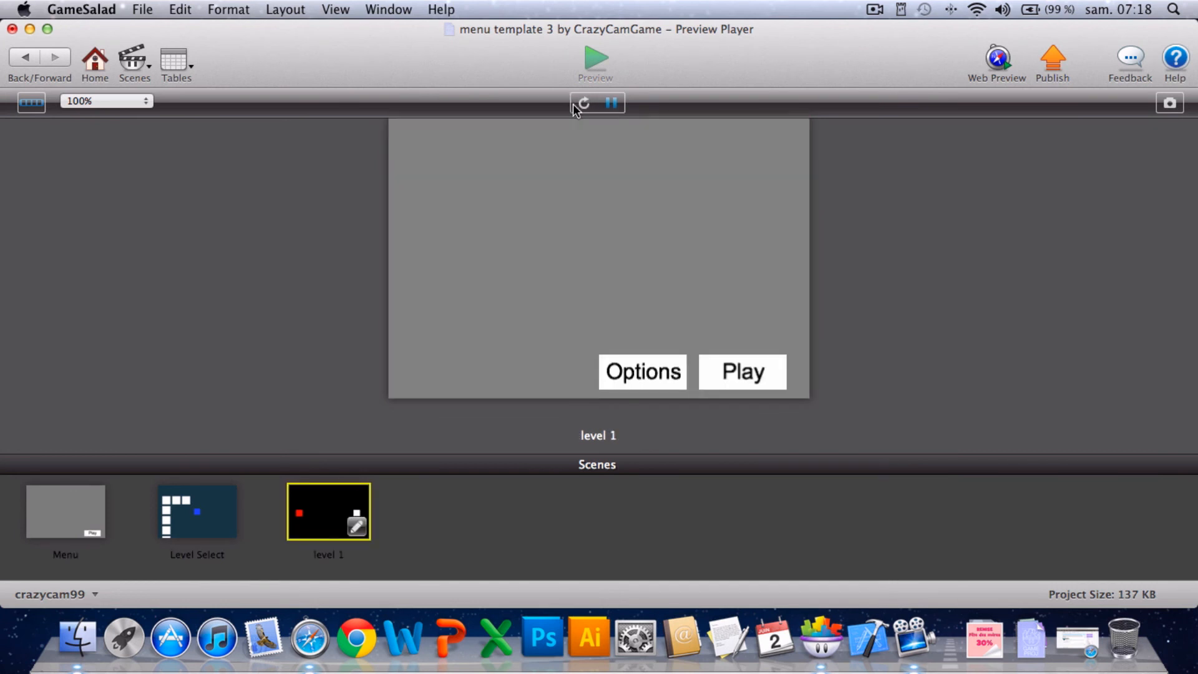
left_click(328, 501)
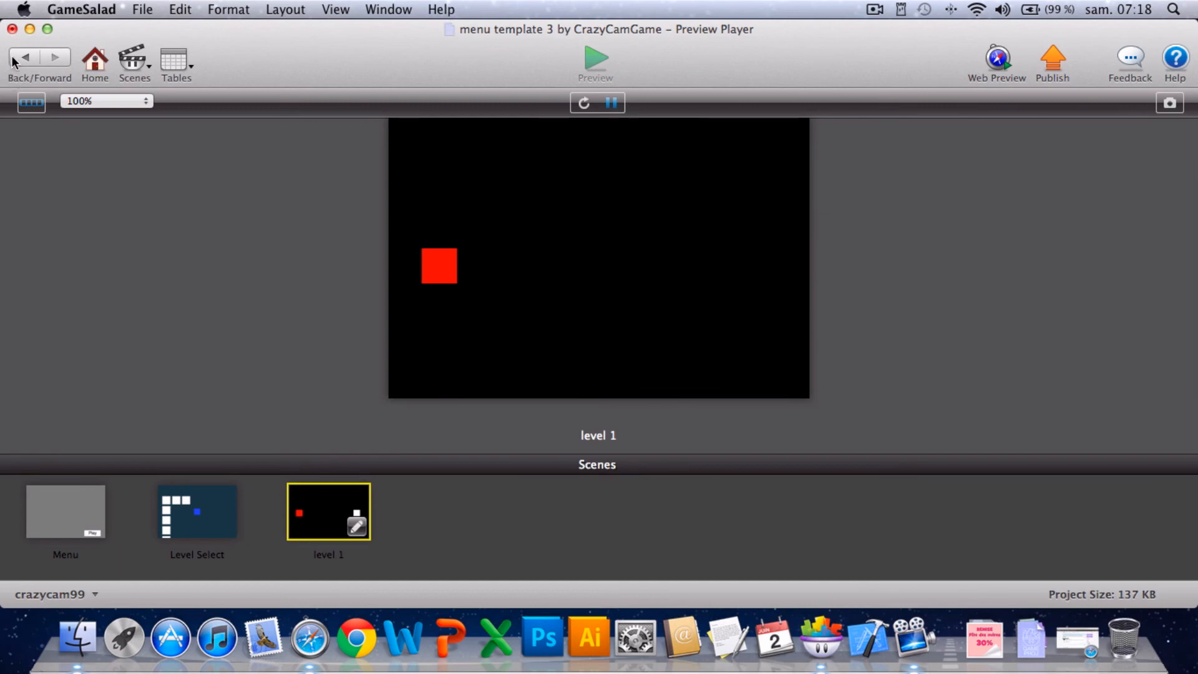
left_click(13, 60)
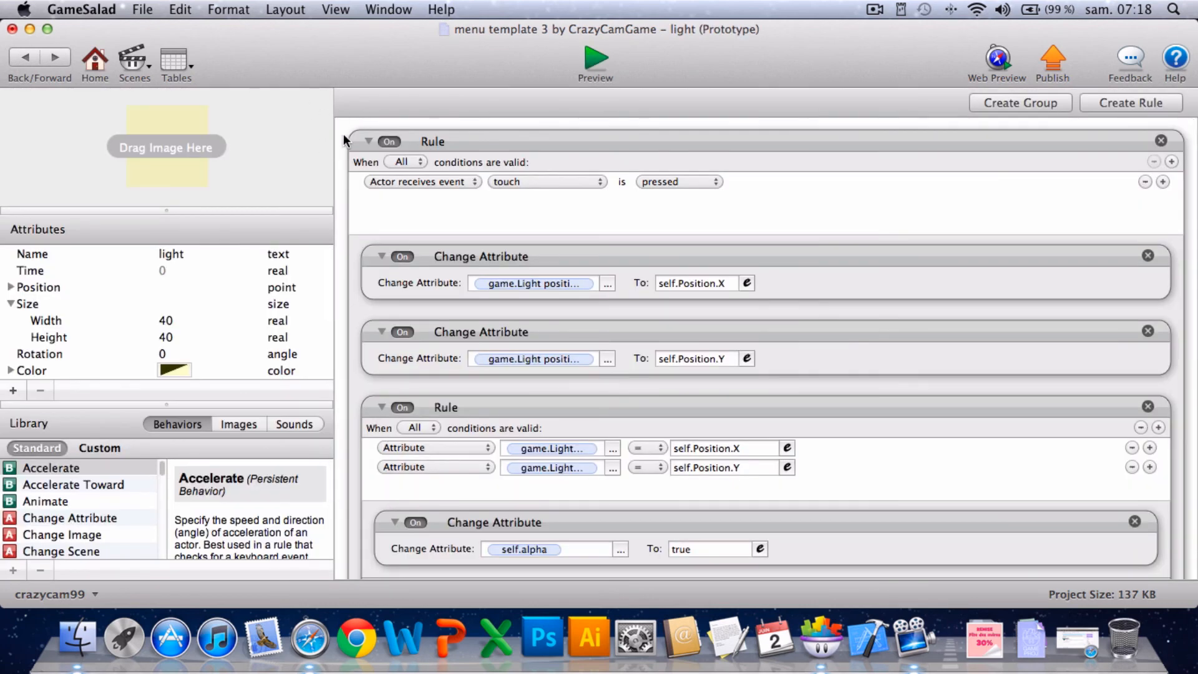
Set the self.Color.Alpha behavior in the last rule's Otherwise section to 0.20.
scroll(343, 134, "down", 10)
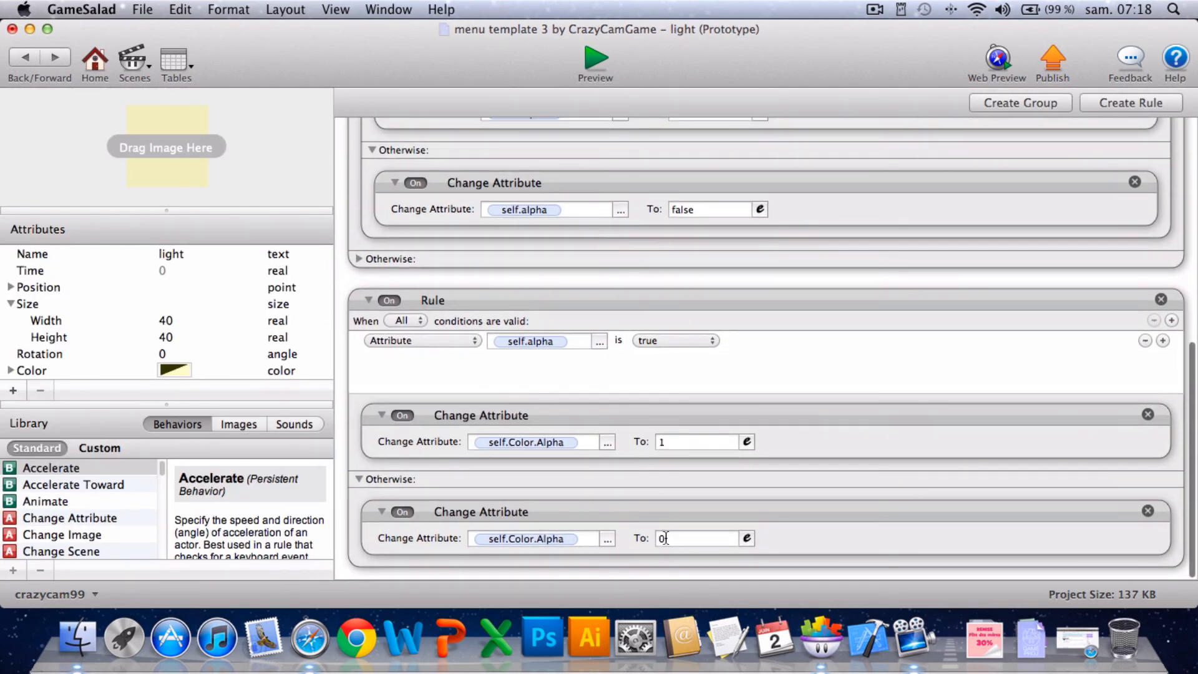
left_click(667, 539)
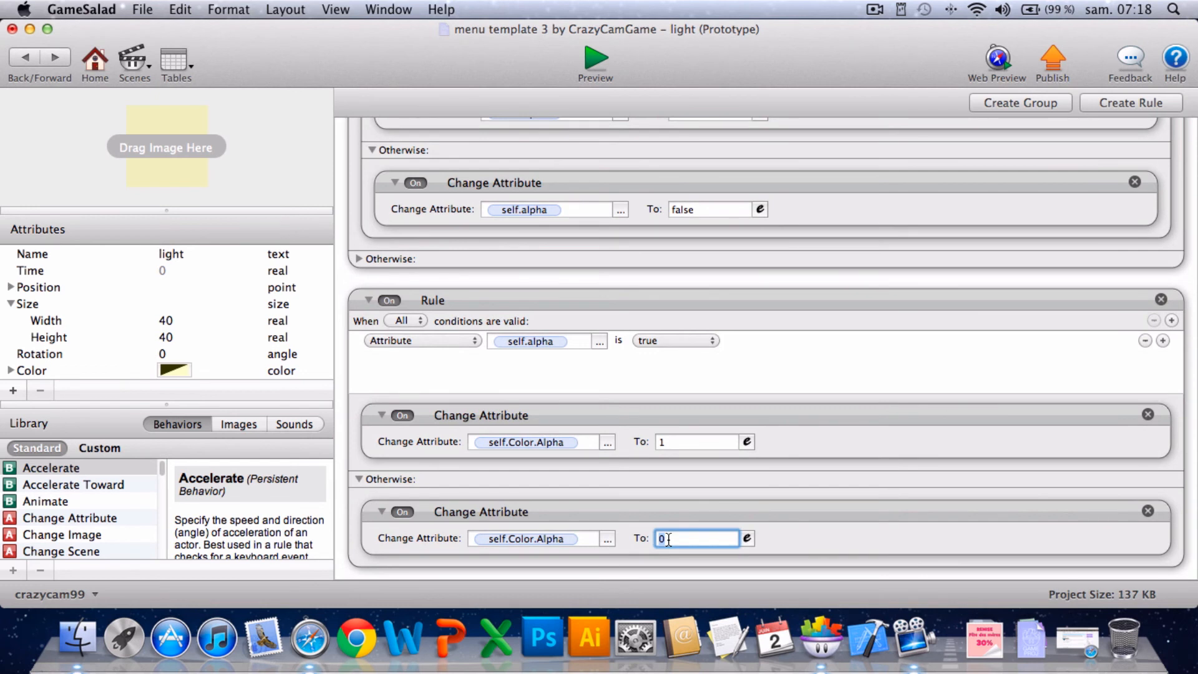
type(".20")
left_click(657, 502)
Preview level 1 and touch the lights to test their brightness, and return to the light actor.
left_click(594, 78)
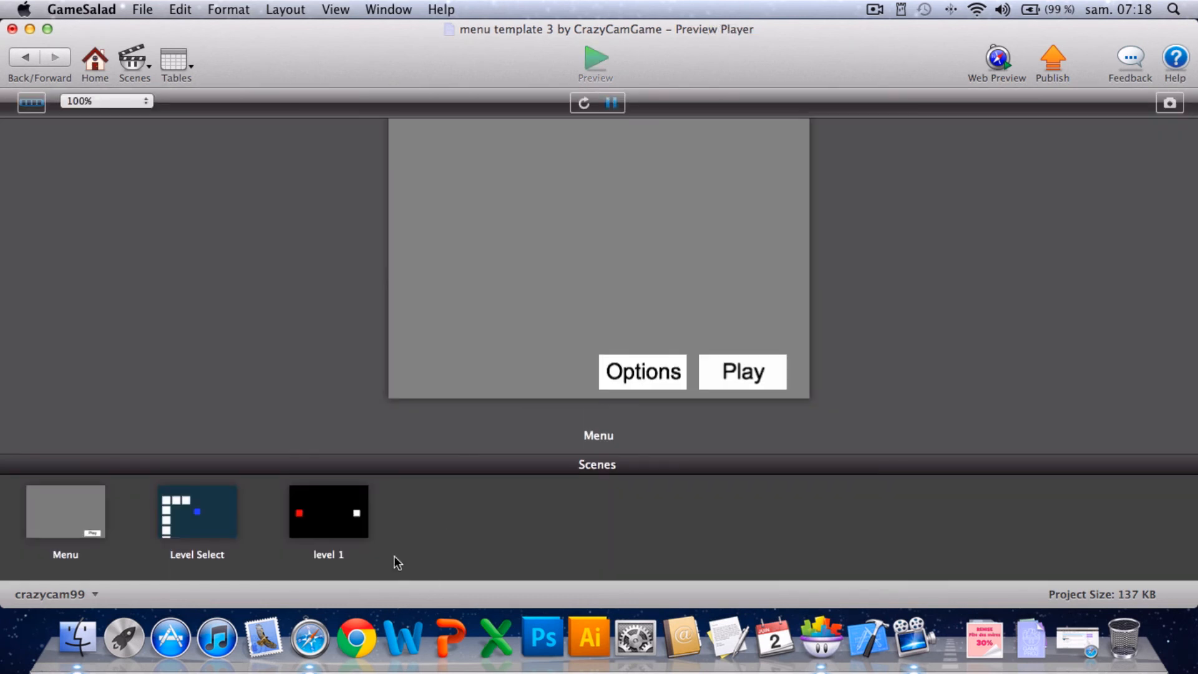
left_click(327, 508)
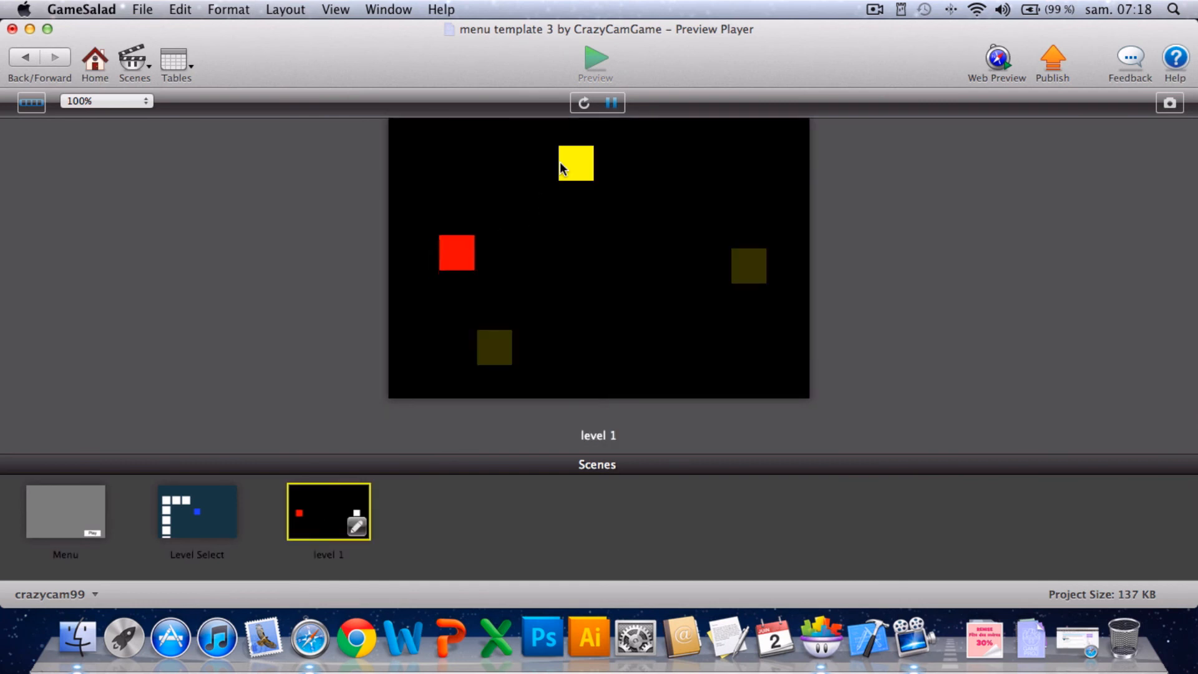
left_click(748, 265)
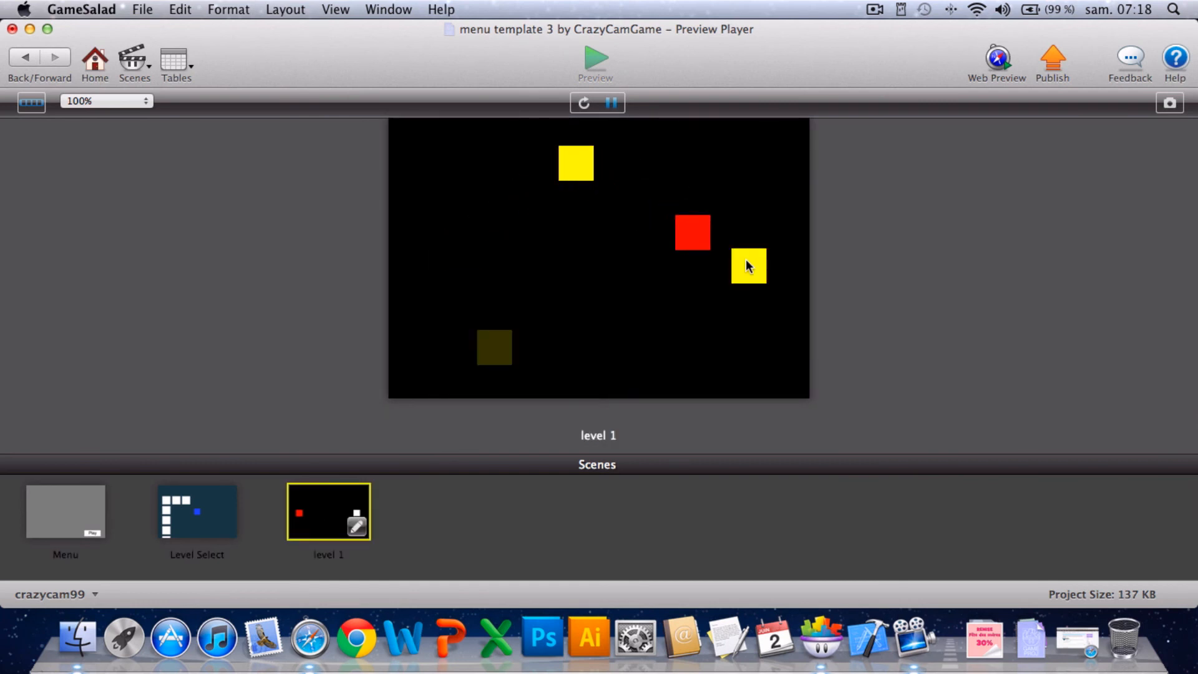
left_click(492, 347)
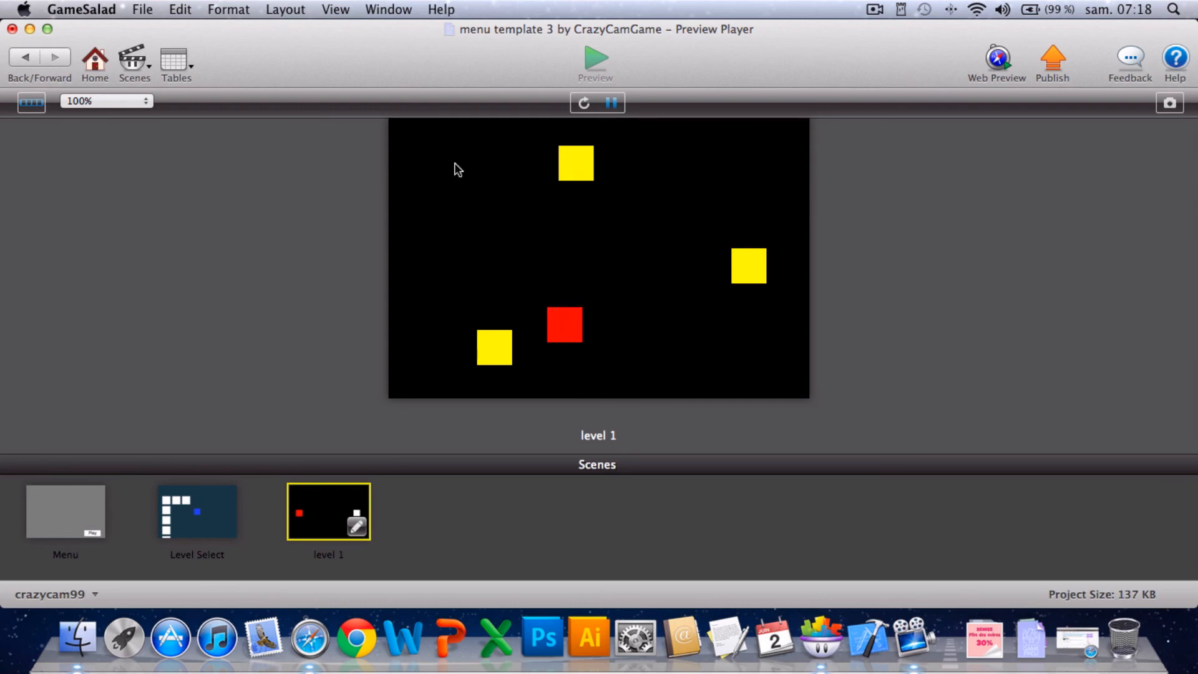
left_click(27, 53)
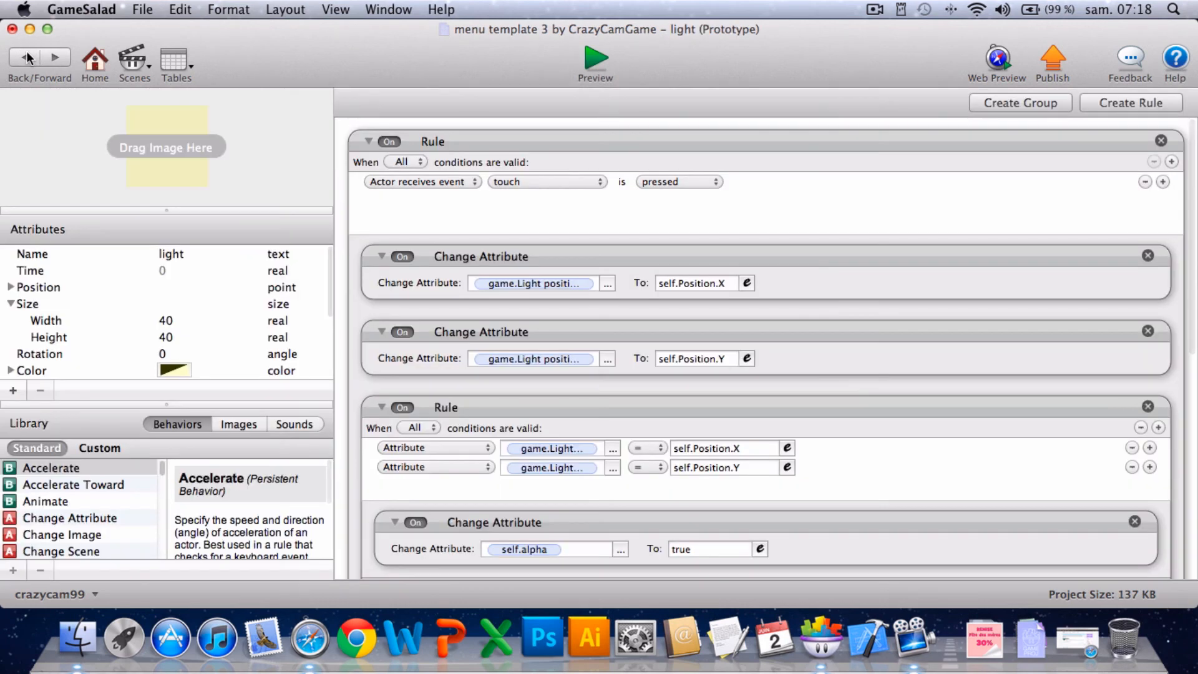
Move the nested rule with the position conditions out of the touch rule, placing it as a separate rule directly below.
scroll(337, 159, "down", 5)
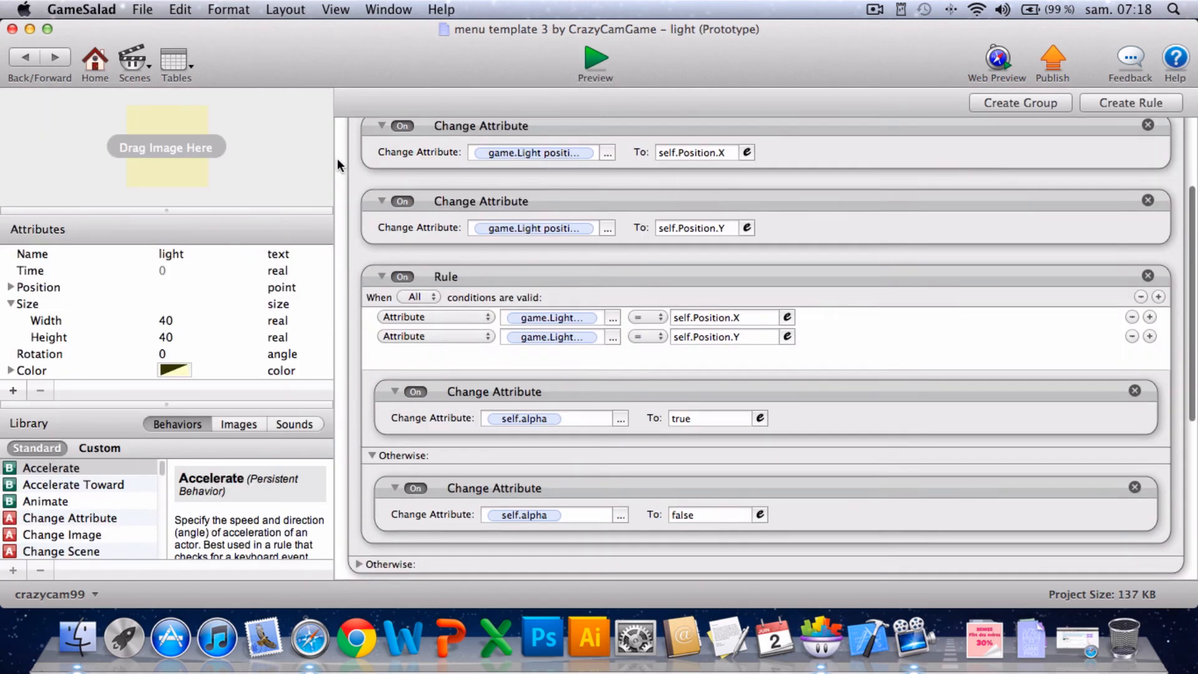
left_click_drag(474, 239, 391, 555)
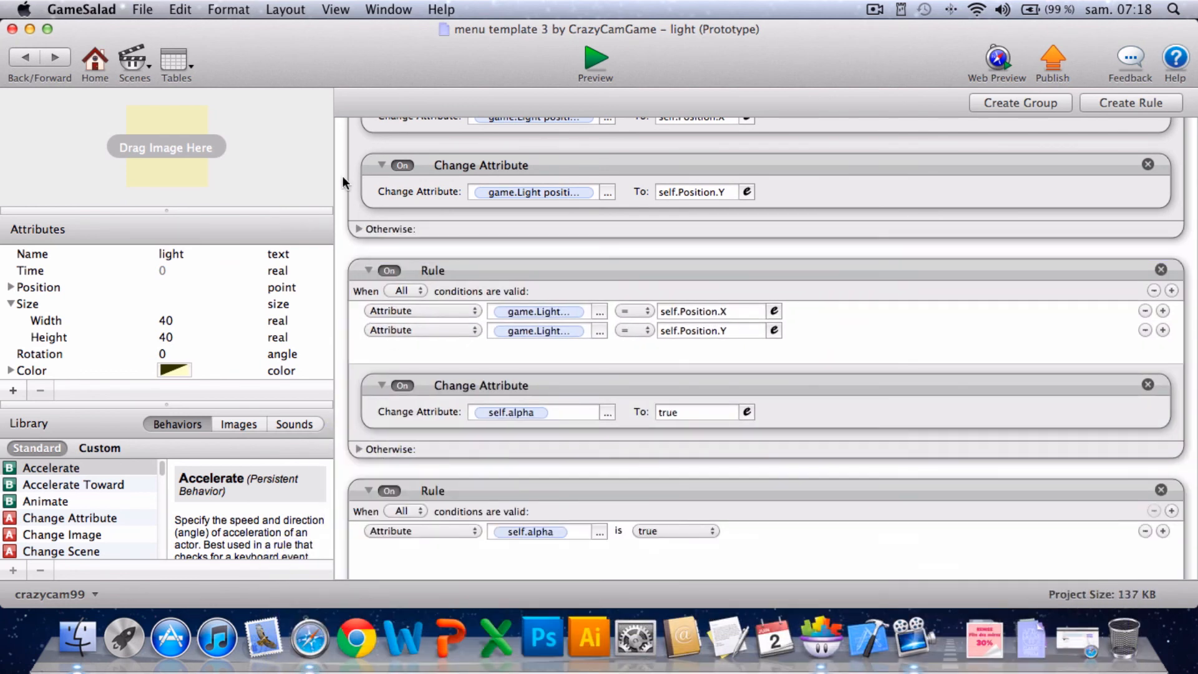
scroll(342, 175, "up", 5)
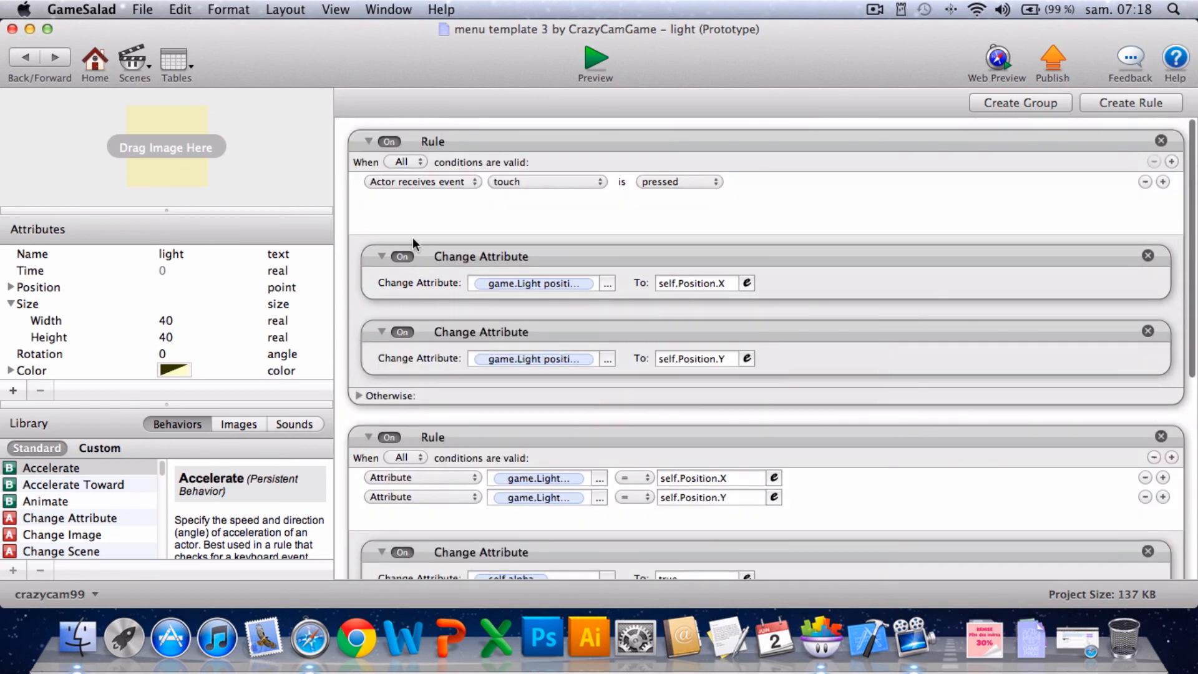
Rename the rule that checks whether self.alpha is true as "alpha change".
scroll(345, 217, "down", 10)
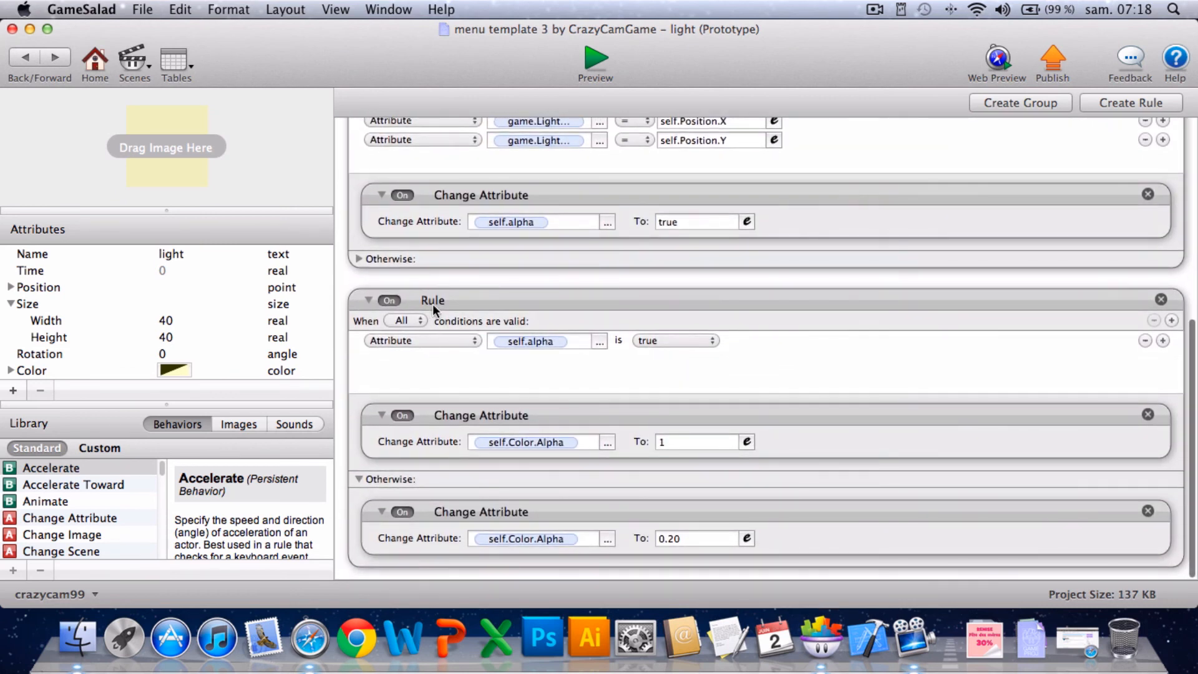
left_click(433, 298)
type("al")
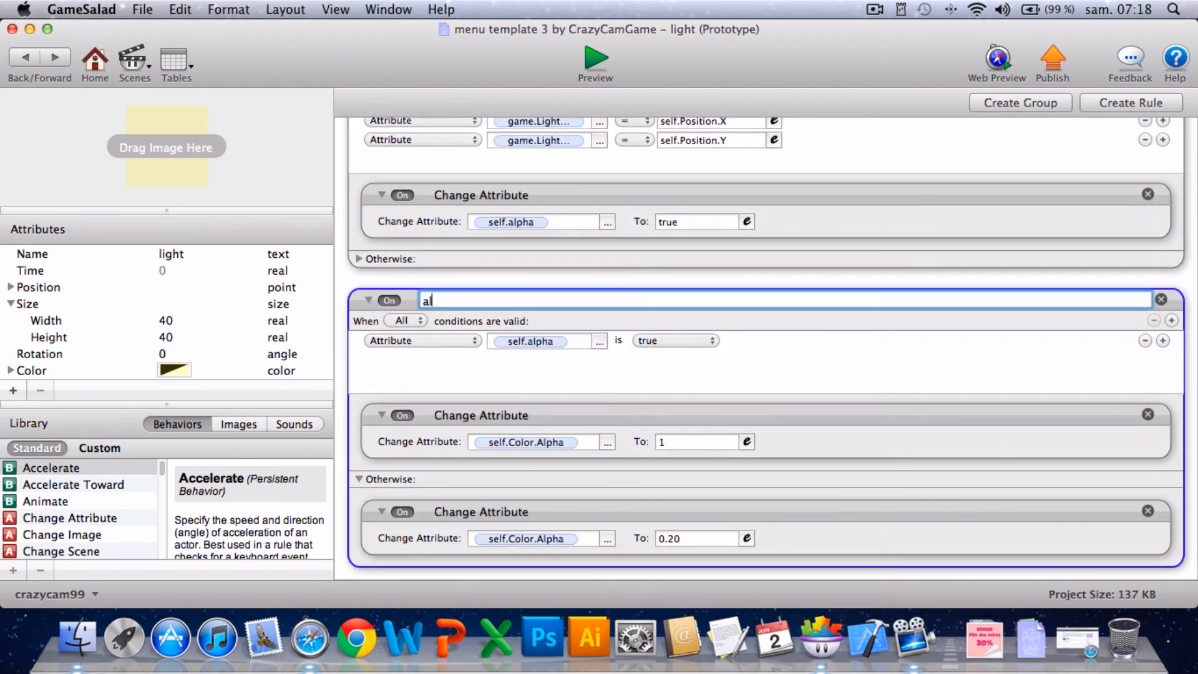
type("pha change")
key("Return")
Rename the rule that compares the light position attributes with self.Position.X and self.Position.Y as "alpha attribute change".
scroll(338, 223, "up", 5)
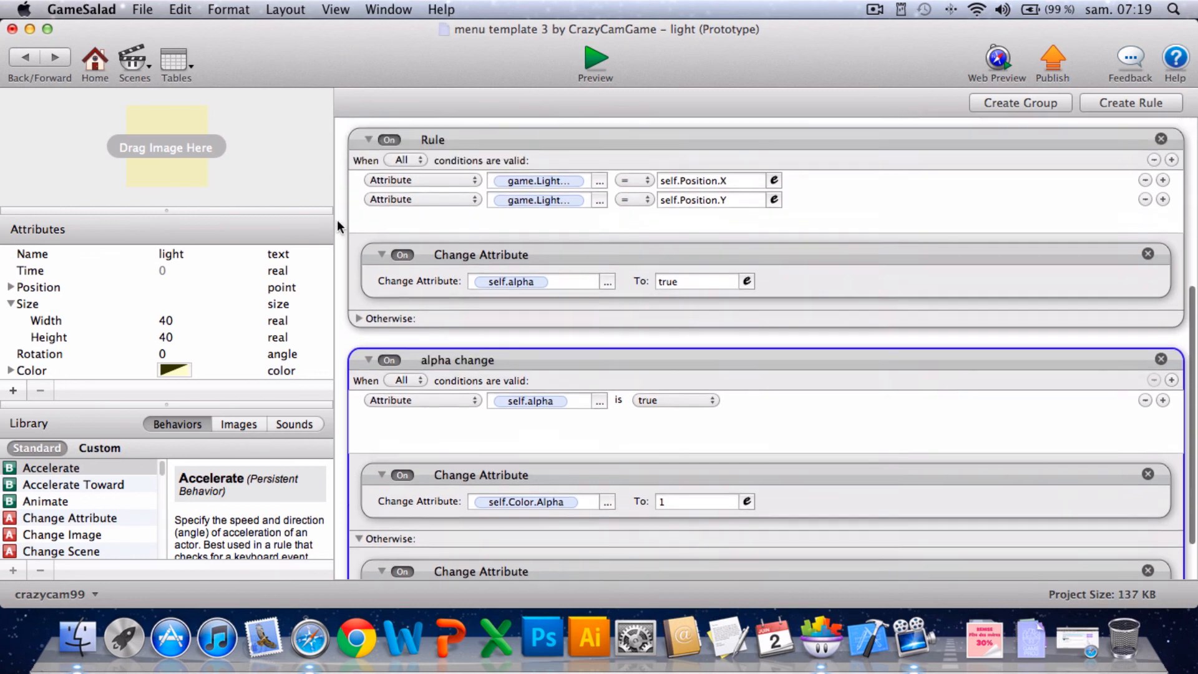
scroll(449, 228, "up", 2)
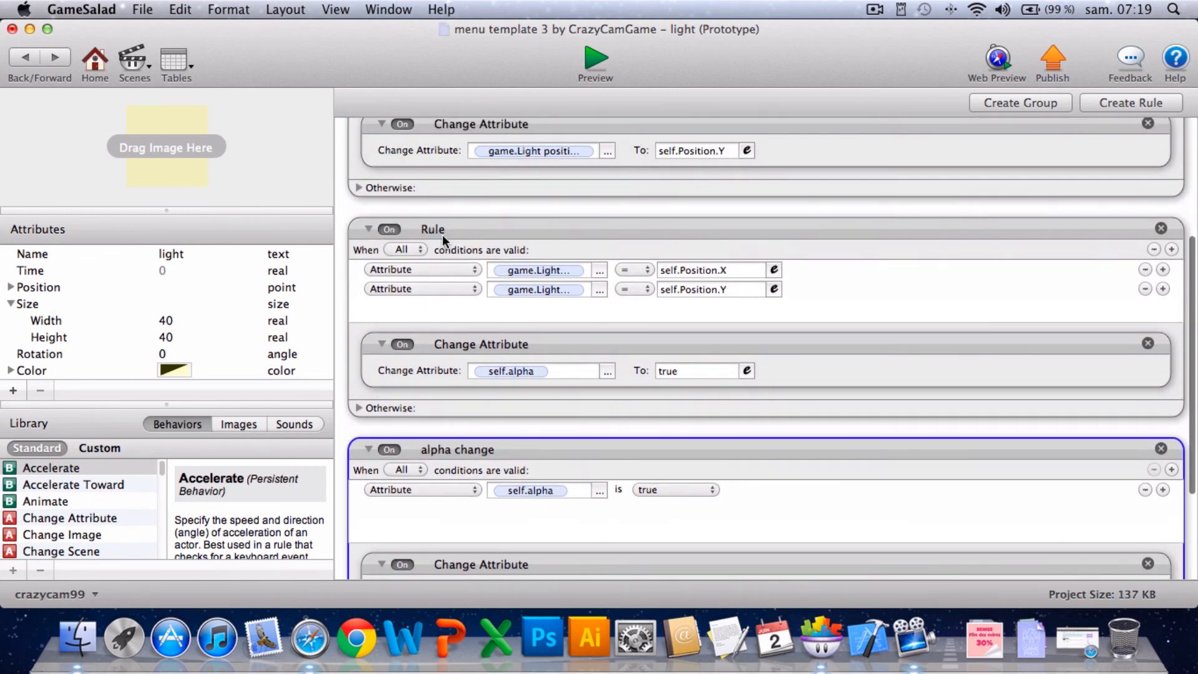
double_click(443, 231)
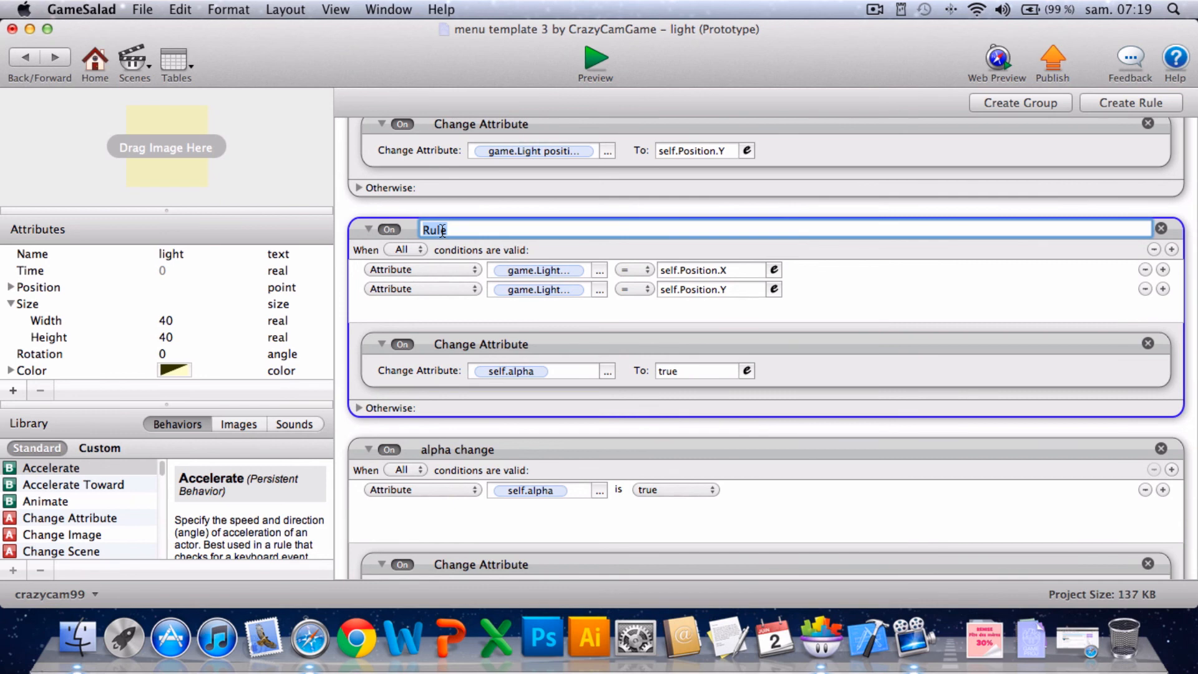
type("alpha att")
type("butes chane")
key("BackSpace")
key("BackSpace")
type("nge")
key("Return")
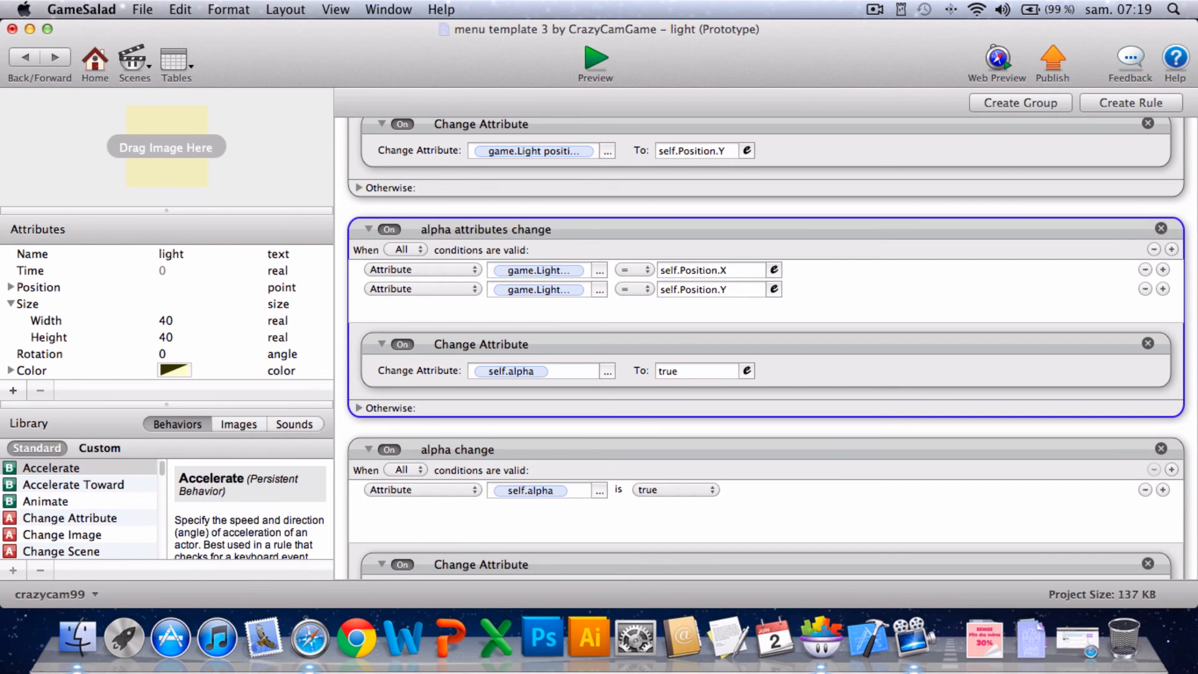
double_click(504, 230)
left_click(510, 231)
key("BackSpace")
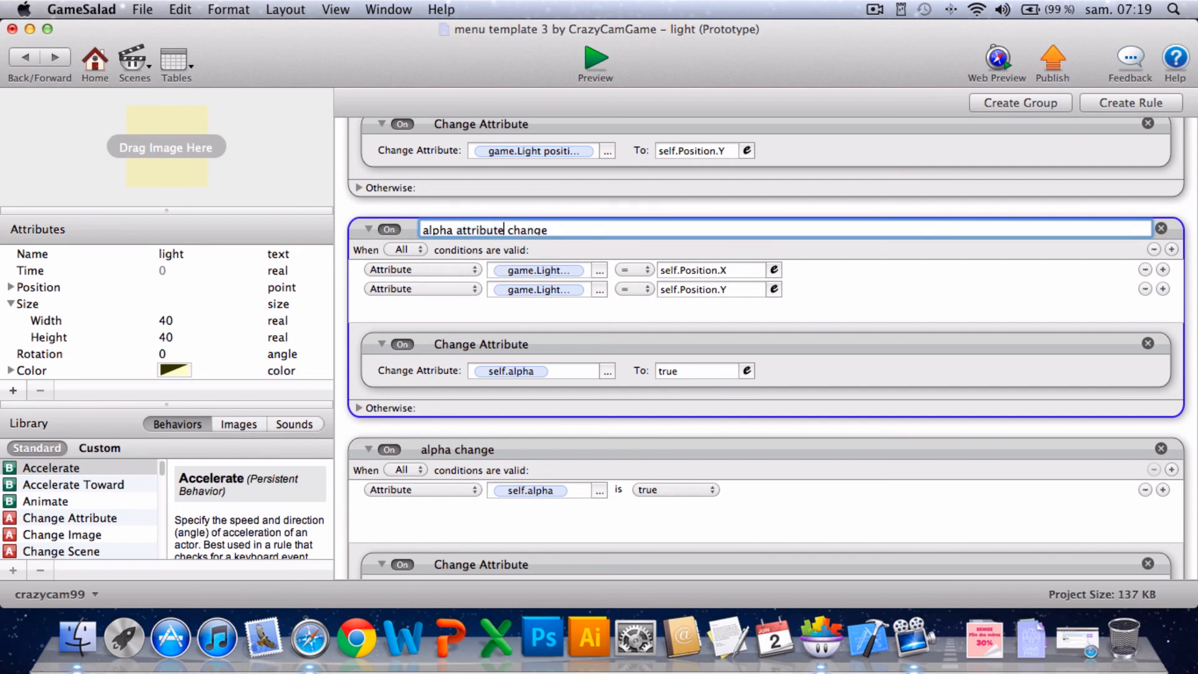
key("Return")
Rename the touch-pressed rule as "touch chnage light to on".
scroll(346, 166, "up", 5)
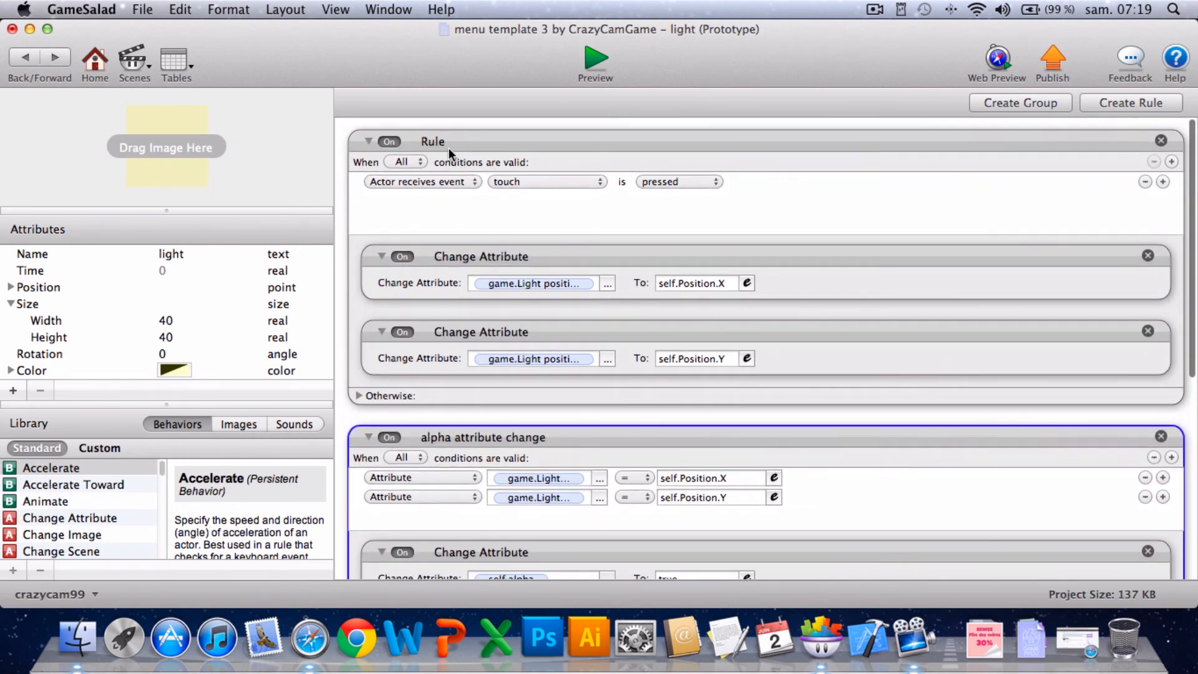
double_click(440, 145)
type("touch")
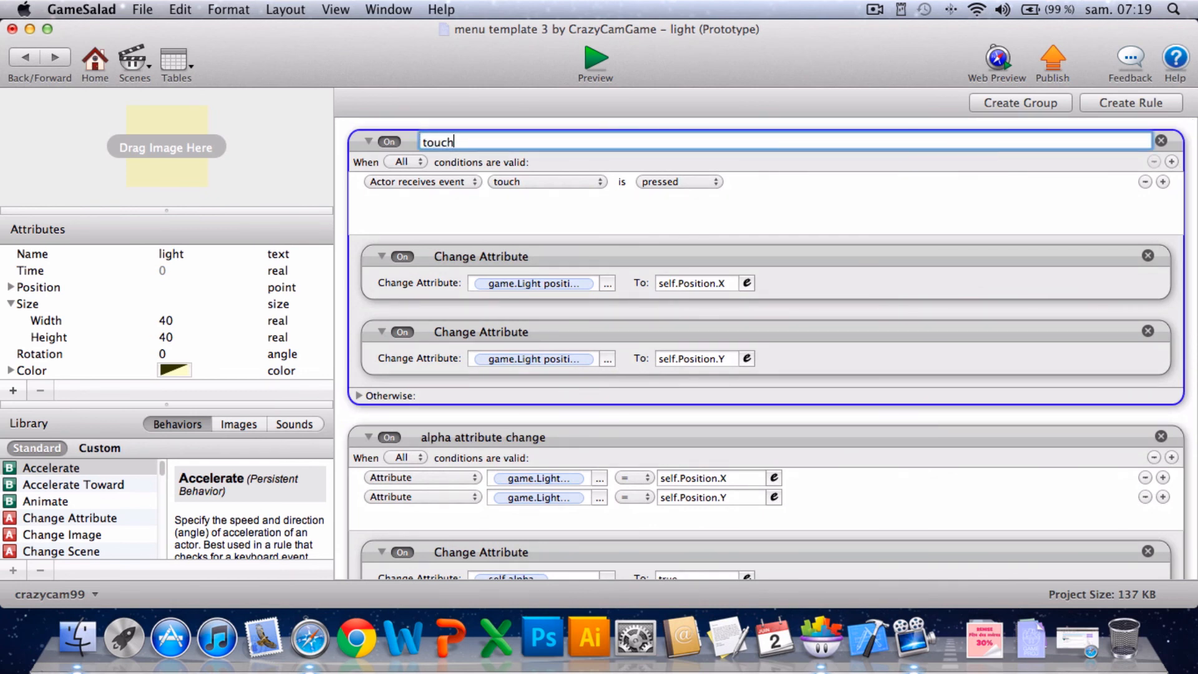
type(" chnage llight to on")
key("Return")
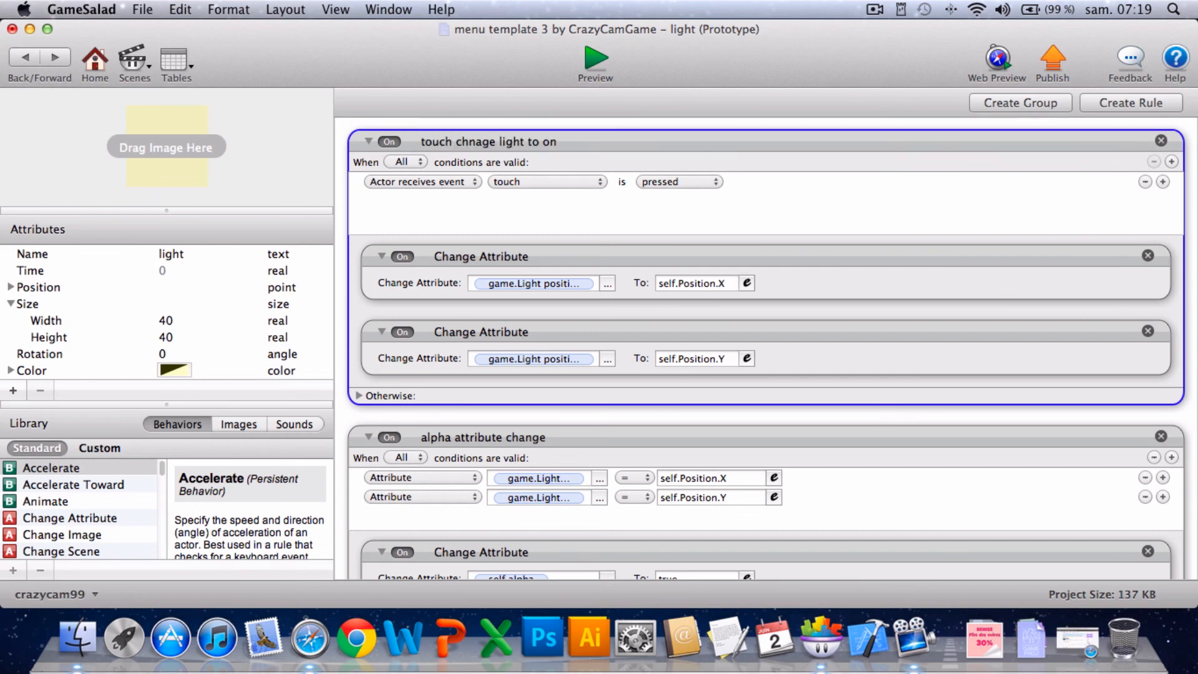
Preview level 1 and touch the three lights repeatedly in turn to test their brightness and the firefly's movement.
left_click(594, 62)
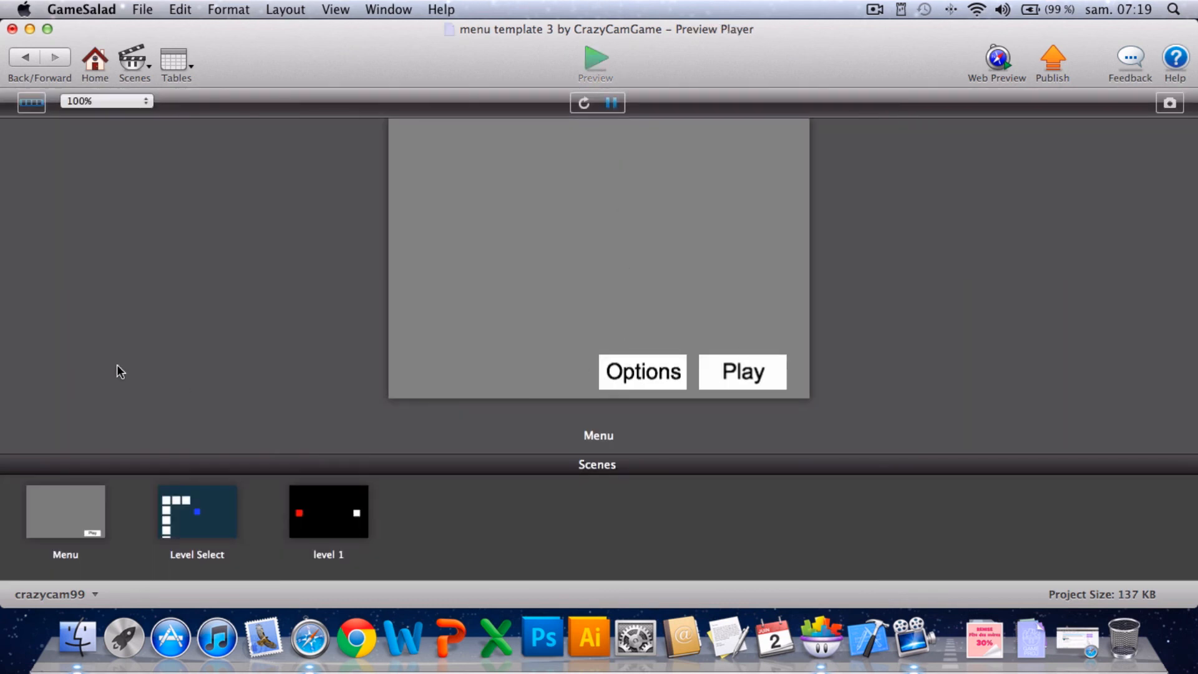
left_click(329, 509)
left_click(746, 264)
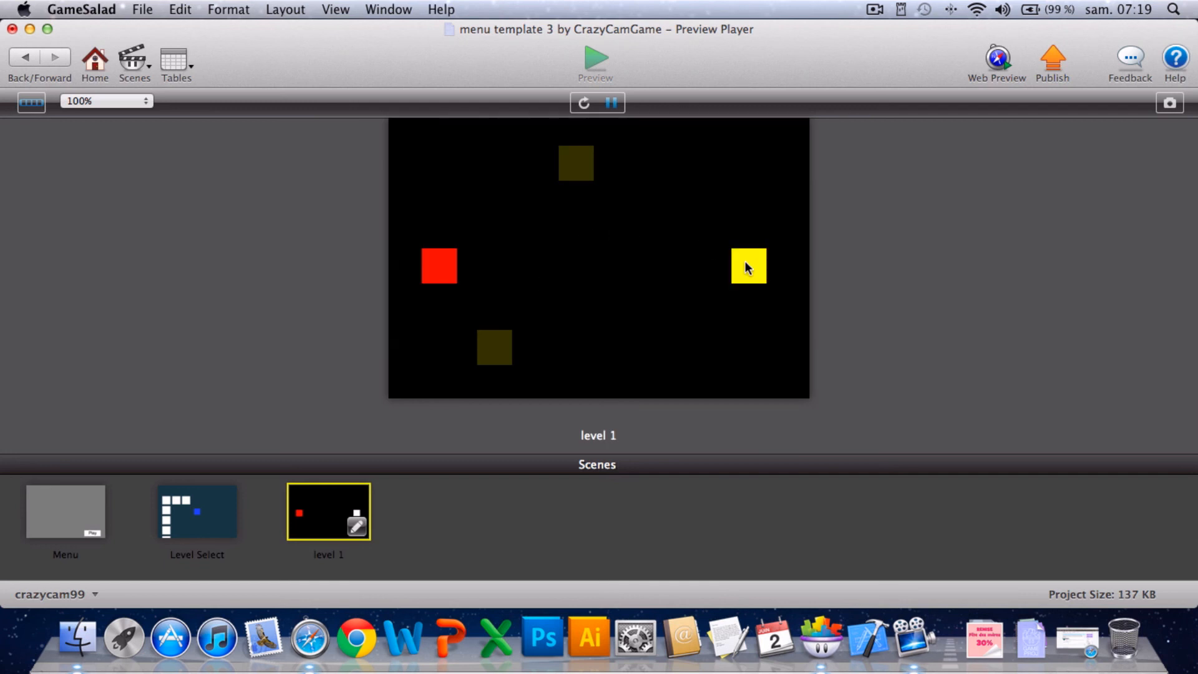
left_click(574, 166)
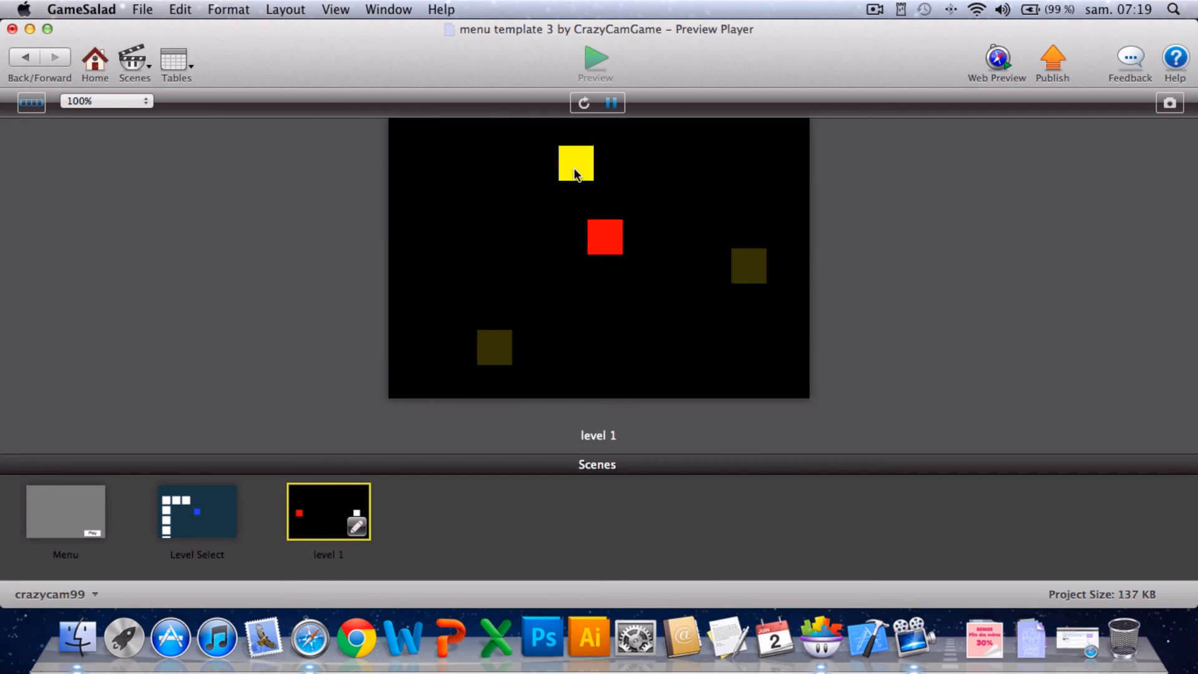
left_click(738, 278)
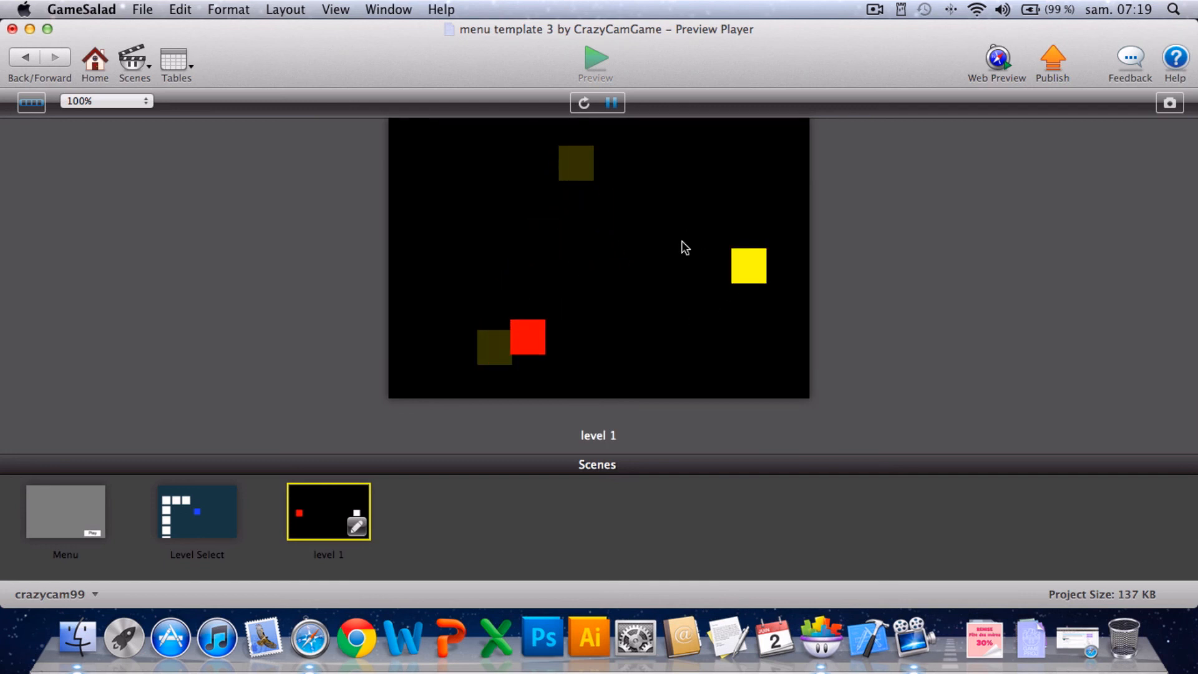
left_click(576, 172)
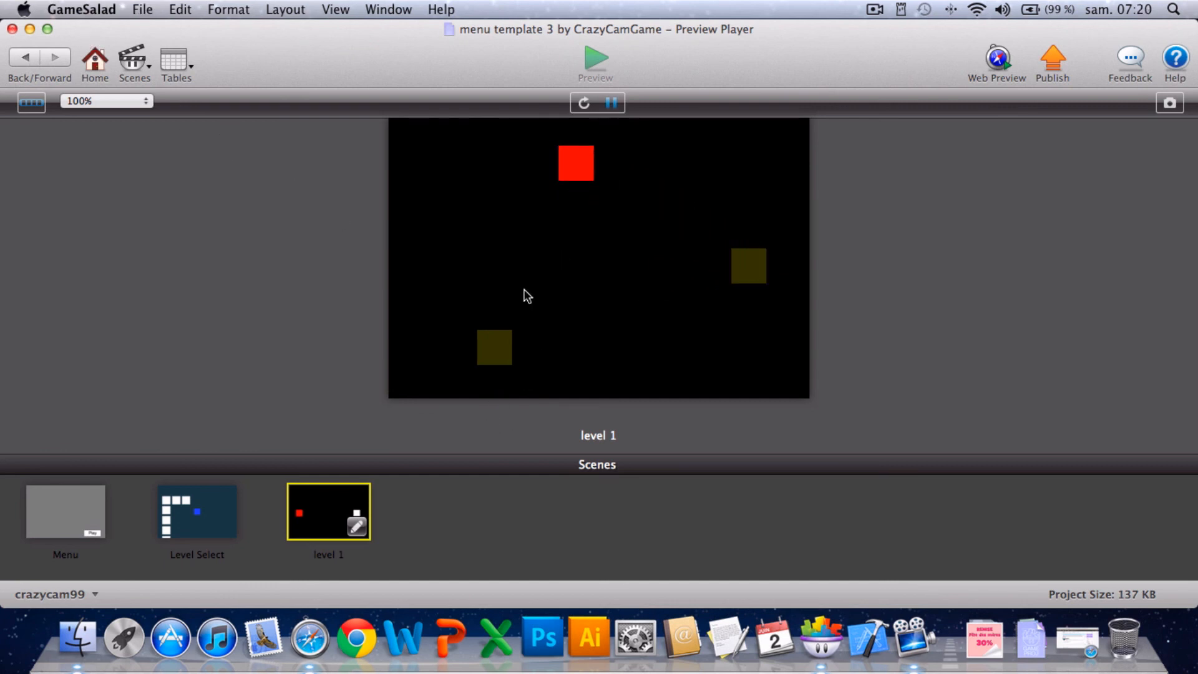
left_click(764, 280)
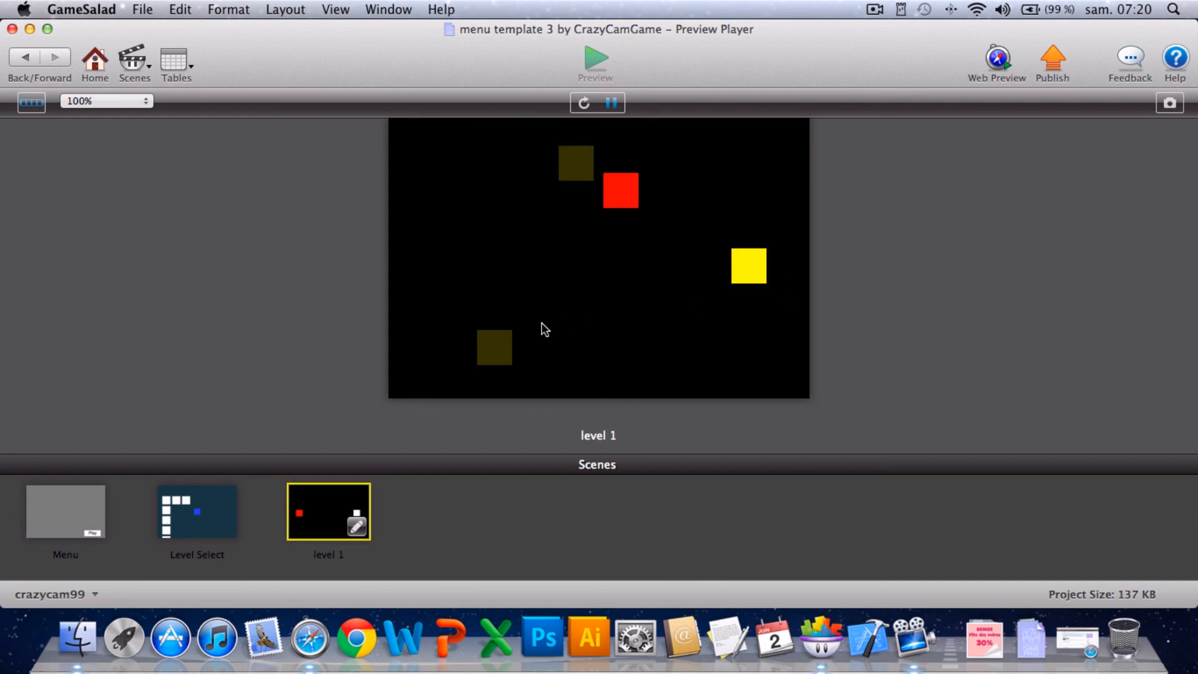
left_click(506, 340)
left_click(586, 162)
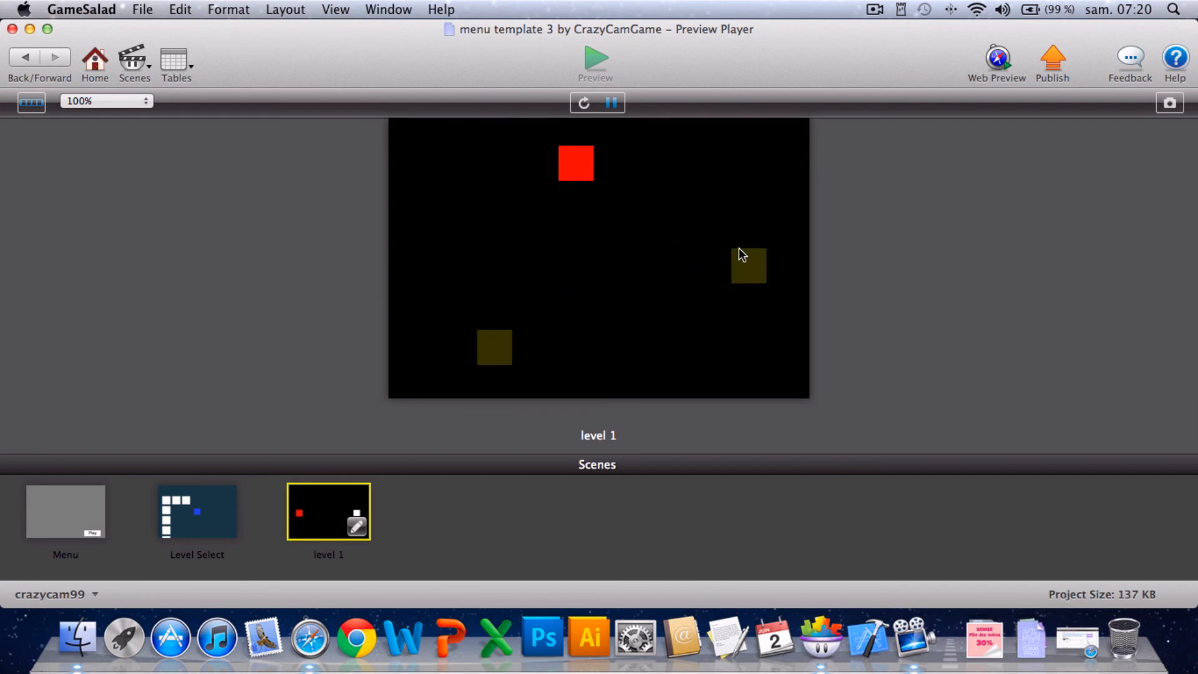
left_click(741, 271)
left_click(498, 349)
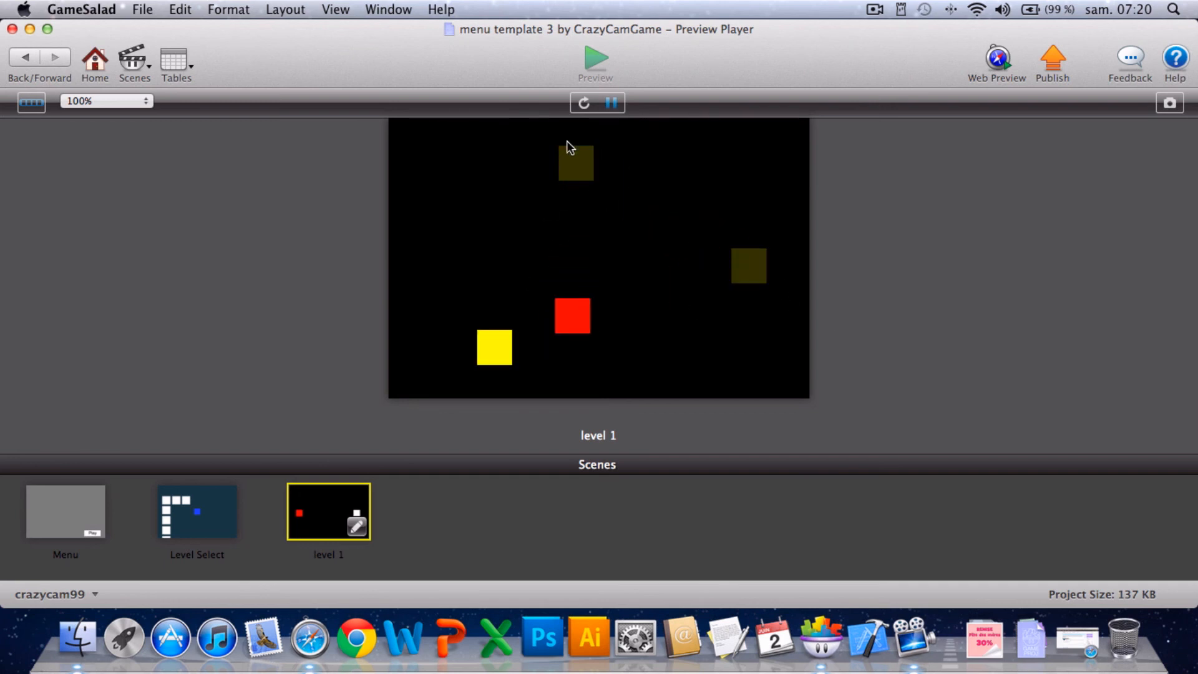
left_click(567, 162)
left_click(751, 267)
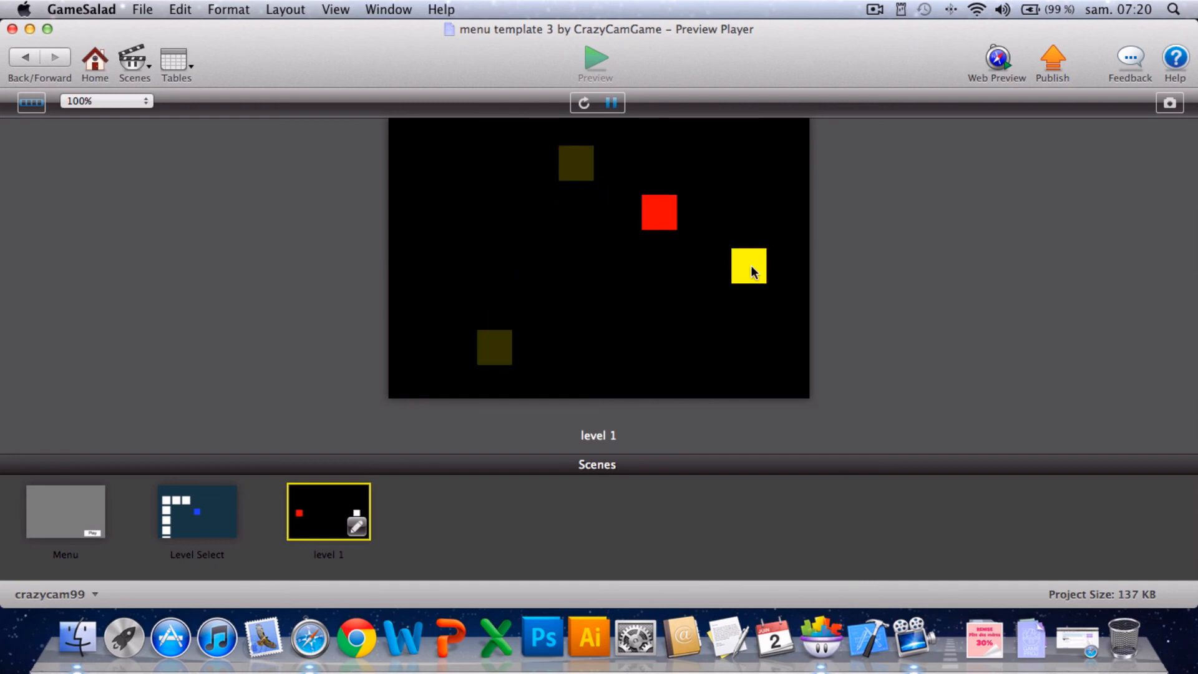